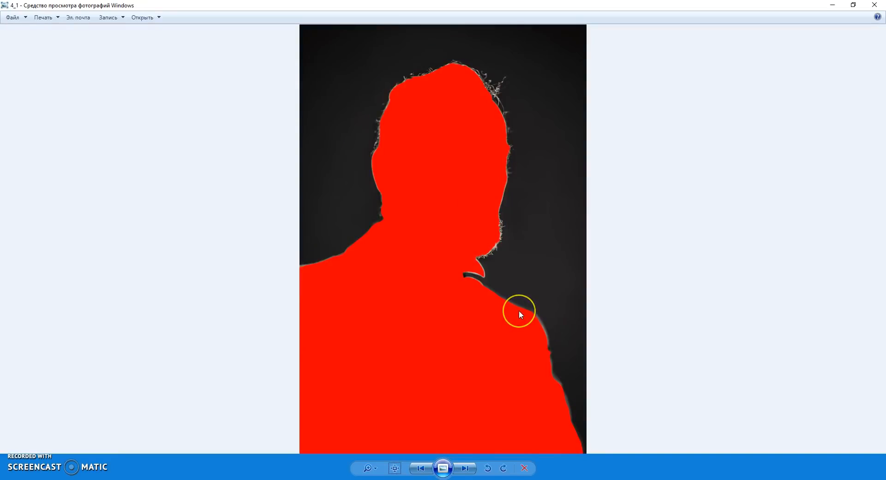
Examine the brushwork on the face, beard and pipe in painted portrait 4 at actual size, then view it whole
{"action": "key", "text": "Left"}
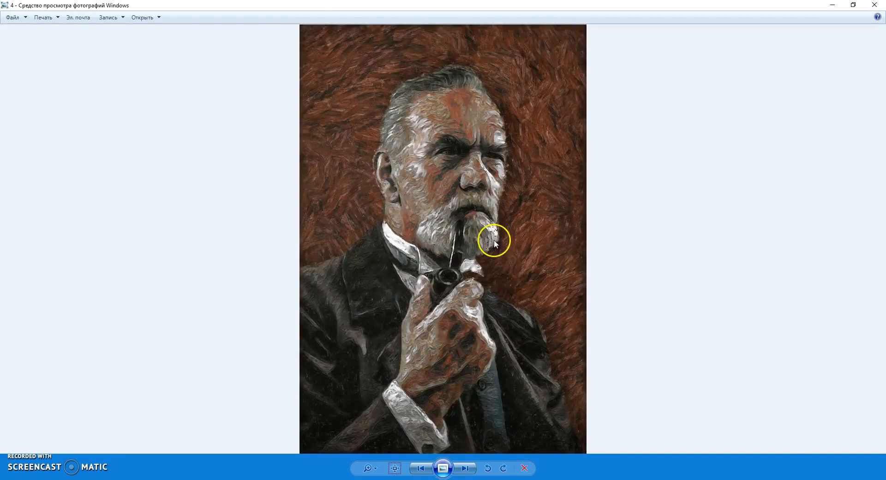
{"action": "left_click", "coordinate": [394, 468]}
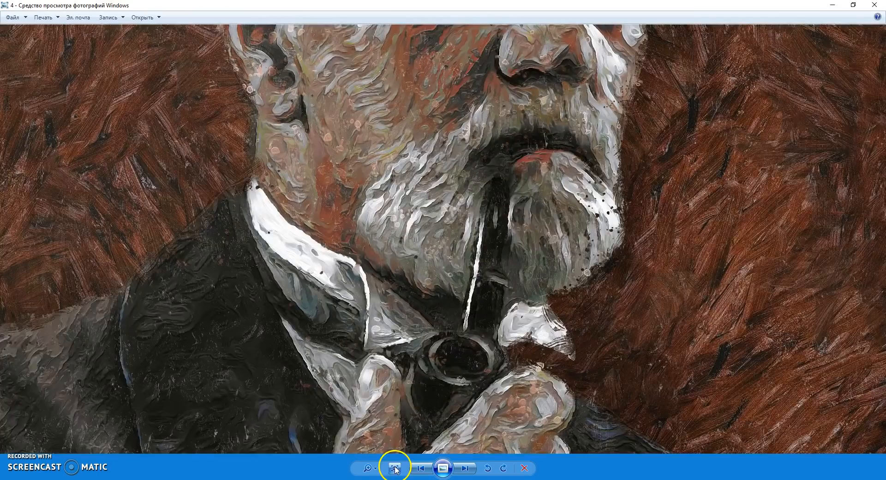
{"action": "left_click_drag", "start_coordinate": [461, 240], "coordinate": [457, 351]}
{"action": "left_click_drag", "start_coordinate": [449, 270], "coordinate": [453, 377]}
{"action": "left_click_drag", "start_coordinate": [435, 305], "coordinate": [453, 365]}
{"action": "scroll", "coordinate": [449, 284], "scroll_direction": "down", "scroll_amount": 3}
{"action": "scroll", "coordinate": [465, 289], "scroll_direction": "up", "scroll_amount": 3}
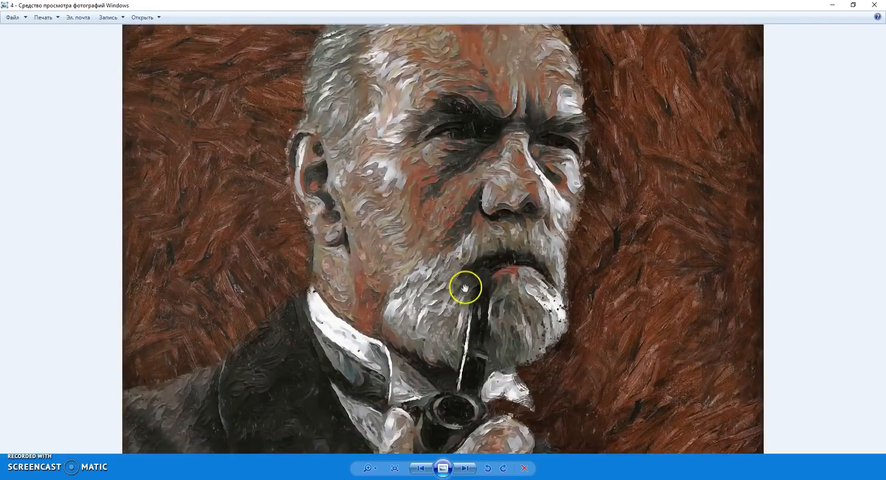
{"action": "scroll", "coordinate": [467, 248], "scroll_direction": "down", "scroll_amount": 4}
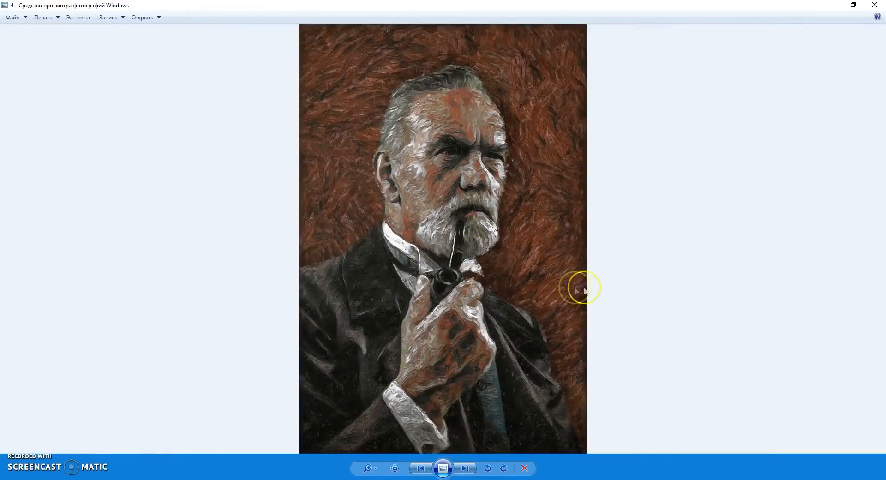
Go back through the yellow field's original photo and red mask to painted version 3, and inspect its brush strokes up close
{"action": "key", "text": "Left"}
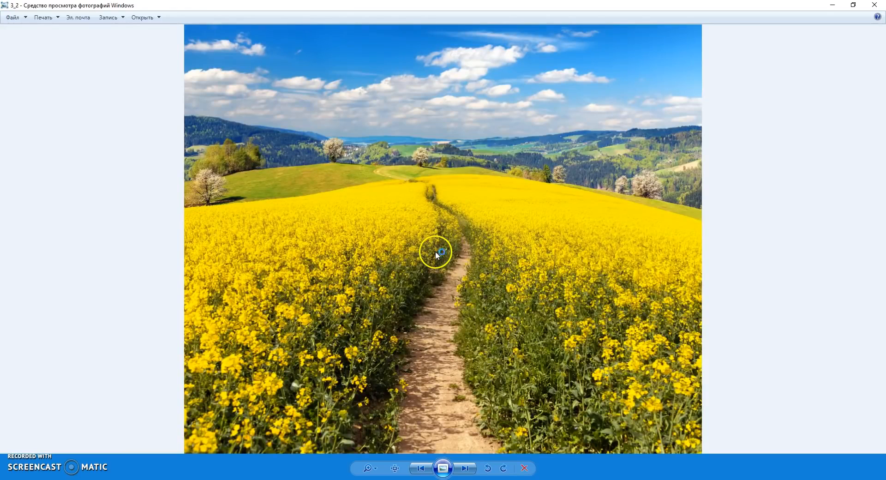
{"action": "key", "text": "Left"}
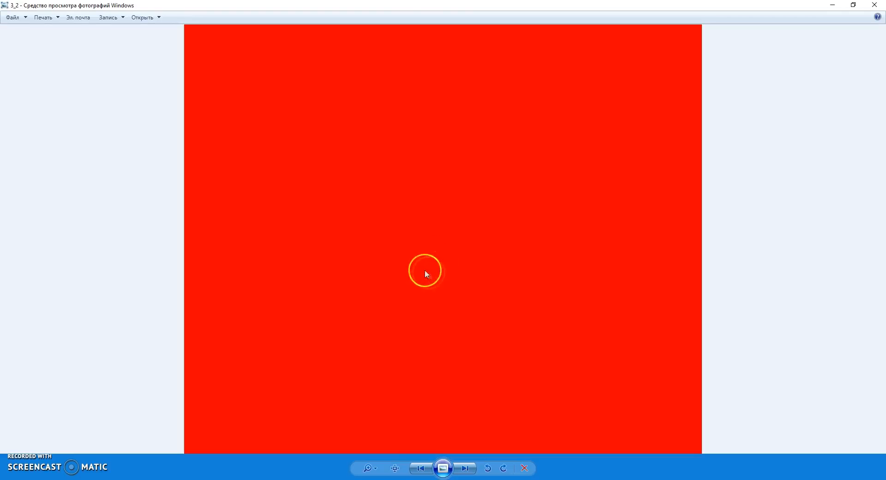
{"action": "key", "text": "Left"}
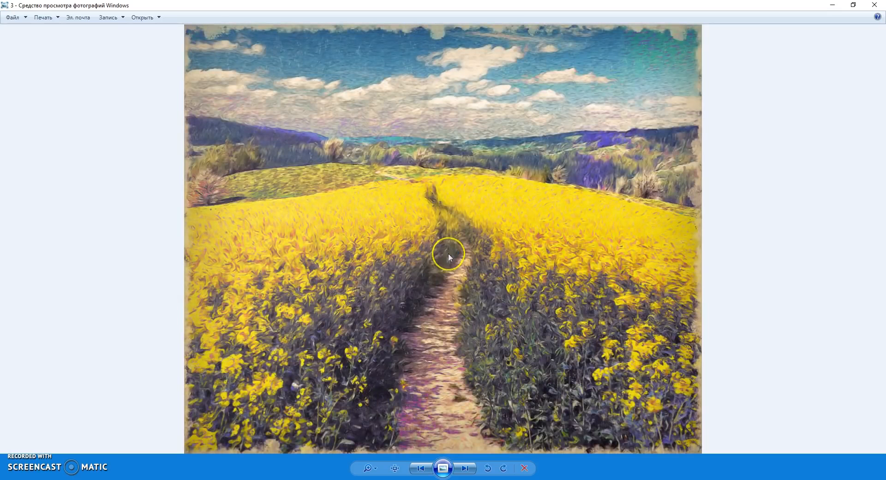
{"action": "scroll", "coordinate": [433, 226], "scroll_direction": "up", "scroll_amount": 3}
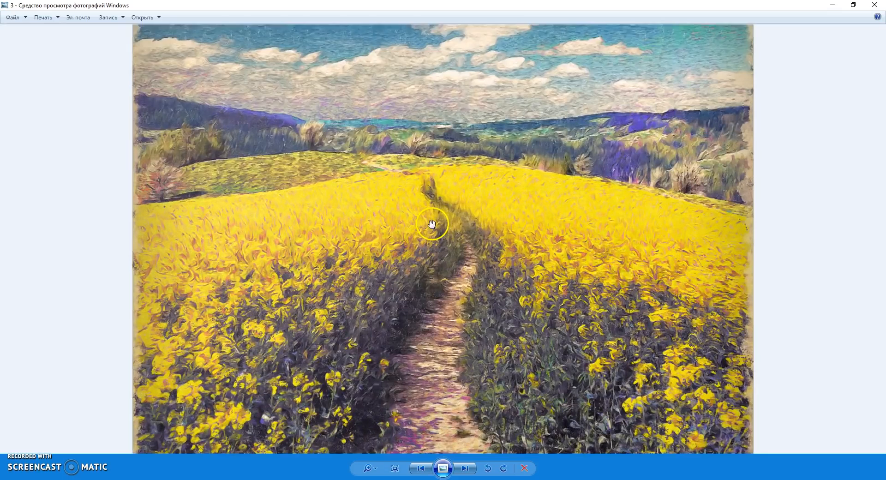
{"action": "scroll", "coordinate": [482, 260], "scroll_direction": "up", "scroll_amount": 5}
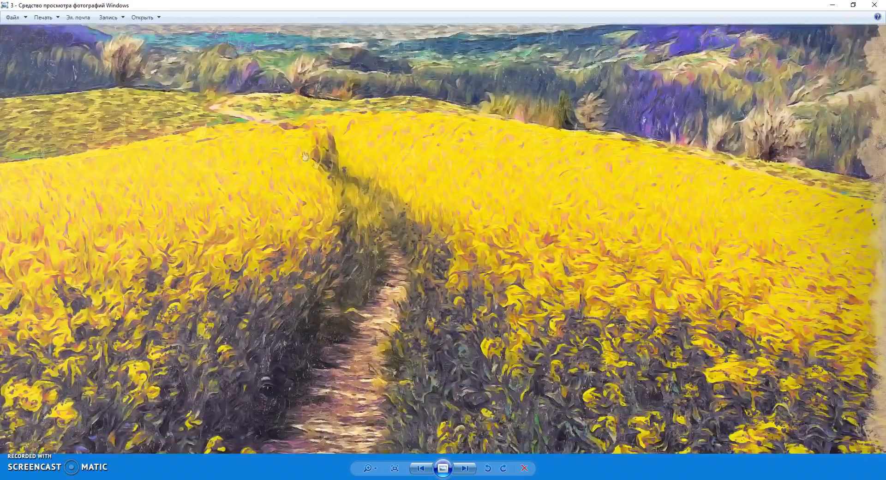
{"action": "scroll", "coordinate": [436, 304], "scroll_direction": "down", "scroll_amount": 6}
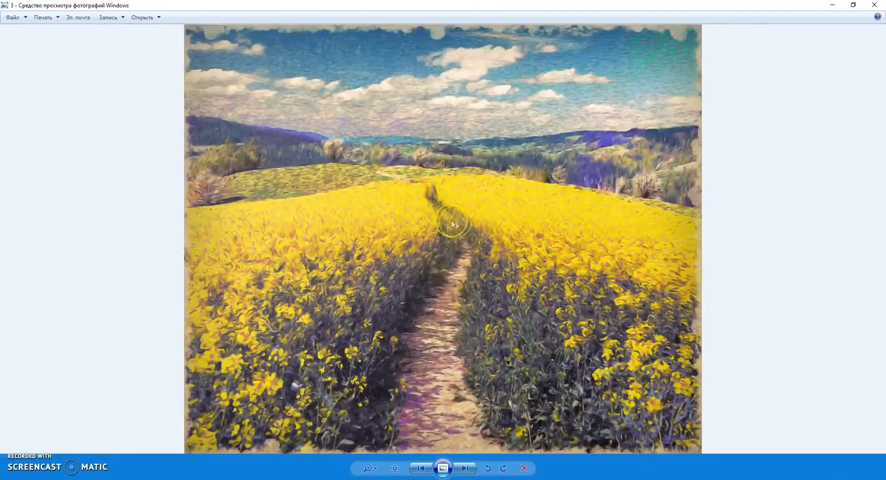
Compare the original photo and red mask of the bald, moustached man with painted version 2_1, examining its facial strokes closely
{"action": "key", "text": "Left"}
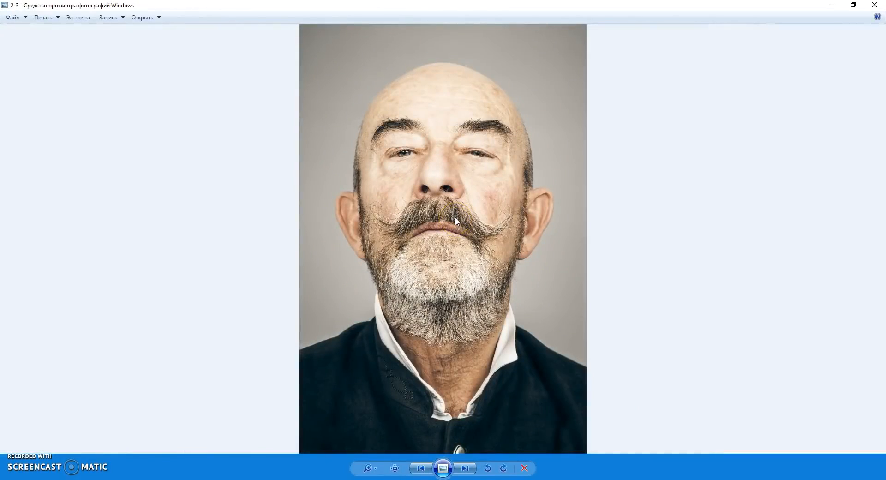
{"action": "key", "text": "Left"}
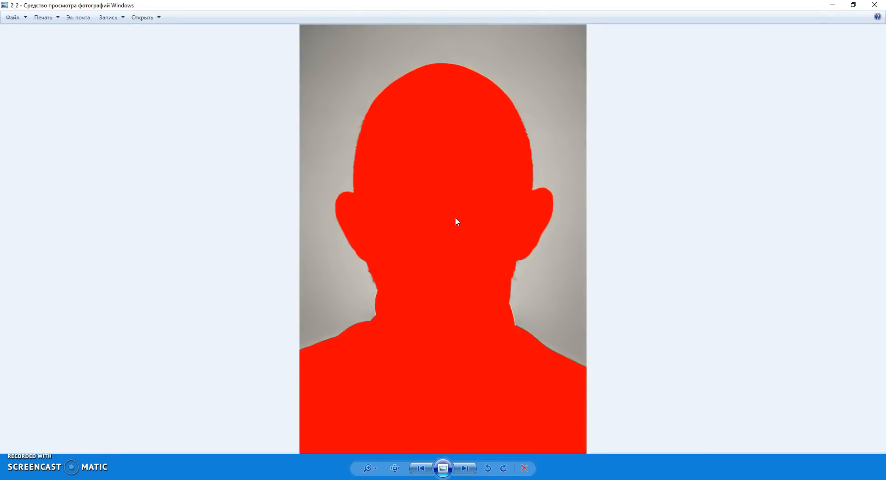
{"action": "key", "text": "Left"}
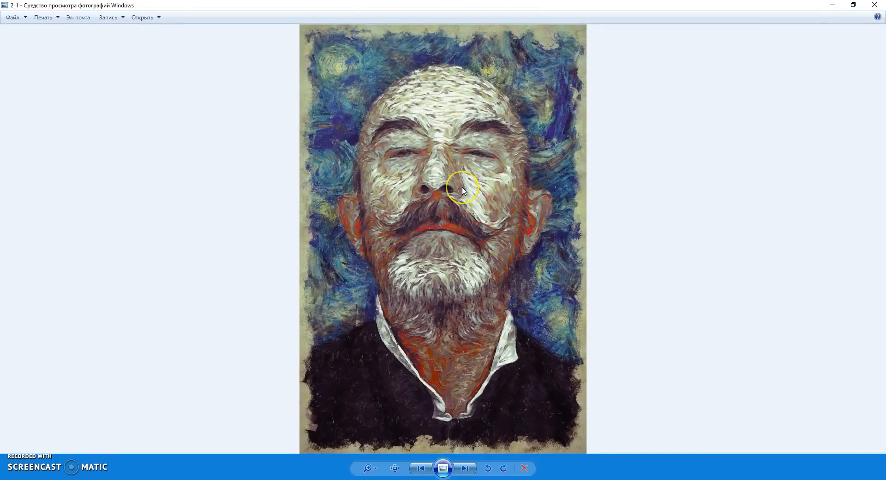
{"action": "left_click", "coordinate": [462, 198]}
{"action": "scroll", "coordinate": [461, 198], "scroll_direction": "up", "scroll_amount": 3}
{"action": "left_click_drag", "start_coordinate": [469, 184], "coordinate": [466, 226]}
{"action": "scroll", "coordinate": [467, 225], "scroll_direction": "down", "scroll_amount": 5}
View the dark-haired man's original photo 1_2, red mask 1_1 and painted version 1 in turn
{"action": "key", "text": "Right"}
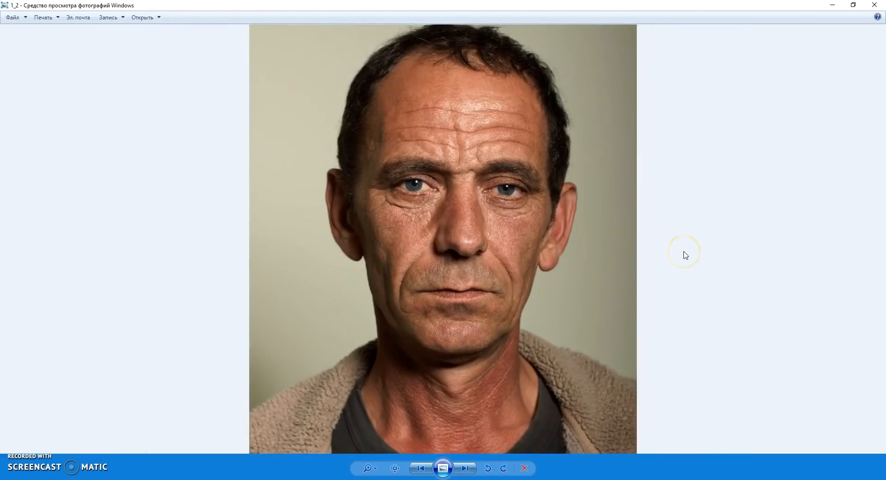
{"action": "key", "text": "Left"}
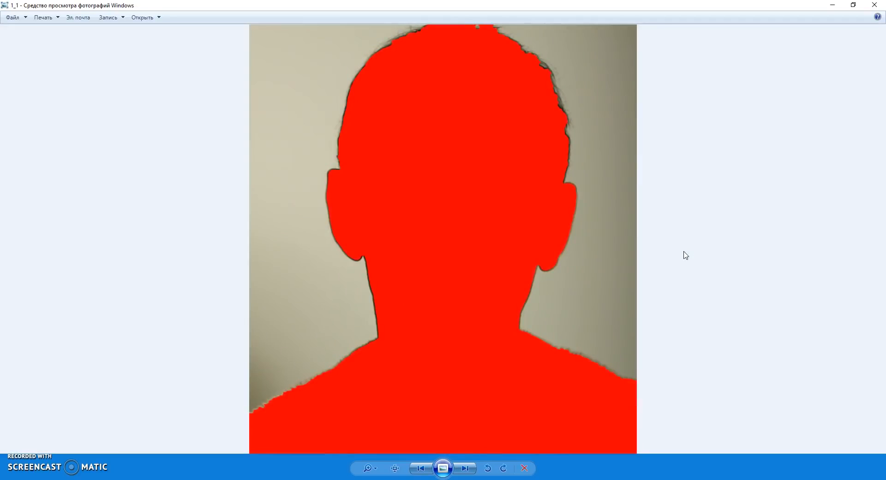
{"action": "key", "text": "Left"}
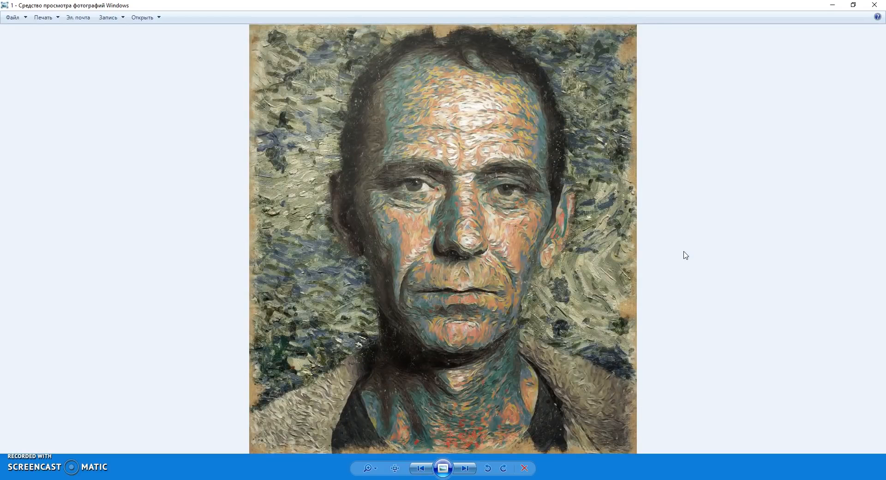
Compare the original photo of the woman in the long dress with painted version 15, inspecting her face and bodice closely
{"action": "key", "text": "Left"}
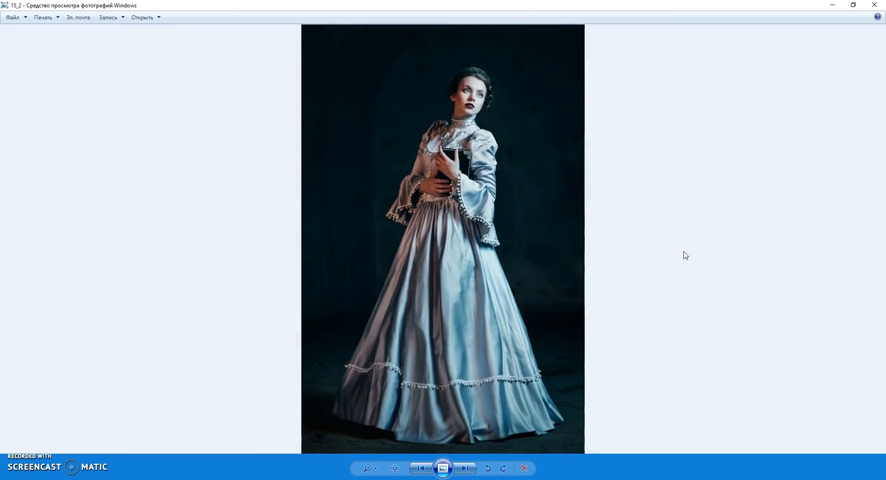
{"action": "key", "text": "Left"}
{"action": "key", "text": "Left"}
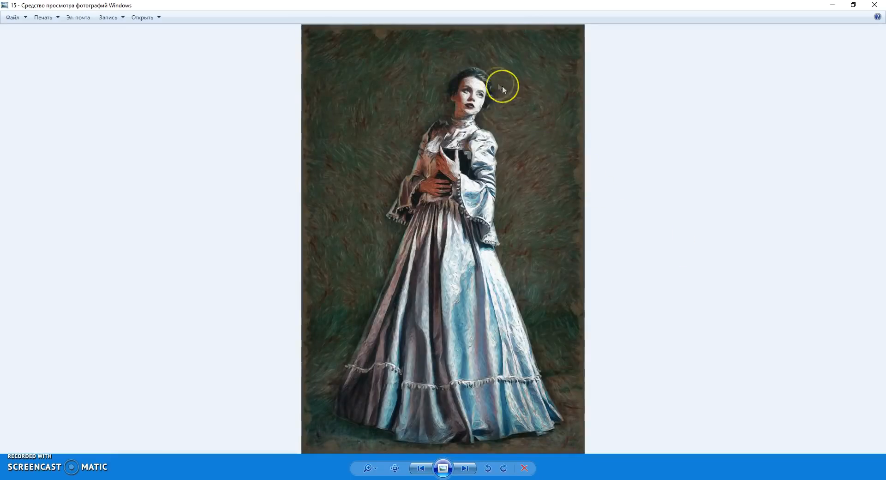
{"action": "scroll", "coordinate": [499, 81], "scroll_direction": "up", "scroll_amount": 1}
{"action": "scroll", "coordinate": [501, 87], "scroll_direction": "up", "scroll_amount": 2}
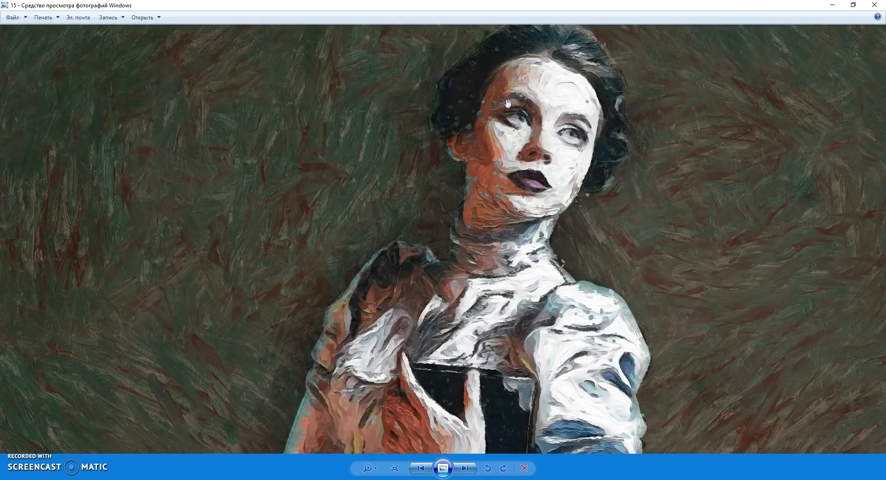
{"action": "scroll", "coordinate": [510, 111], "scroll_direction": "down", "scroll_amount": 3}
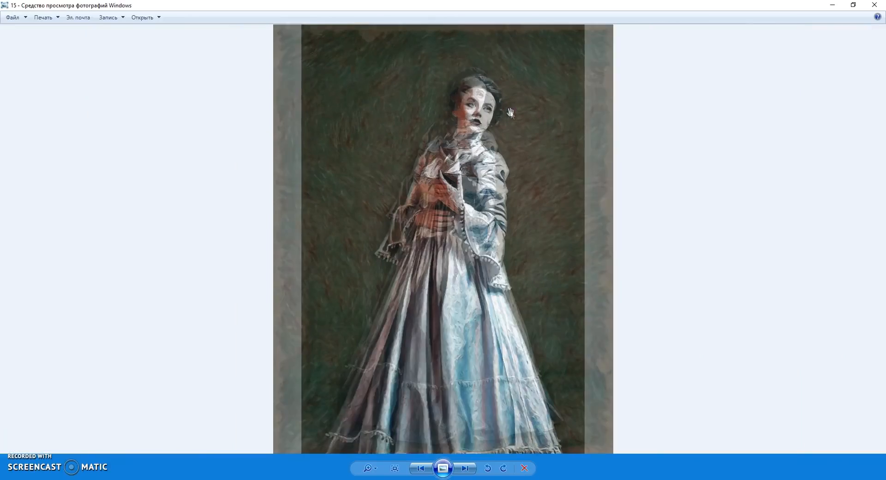
Compare the original photo of the man in the steampunk hat with painted version 13, inspecting the face and background strokes
{"action": "key", "text": "Left"}
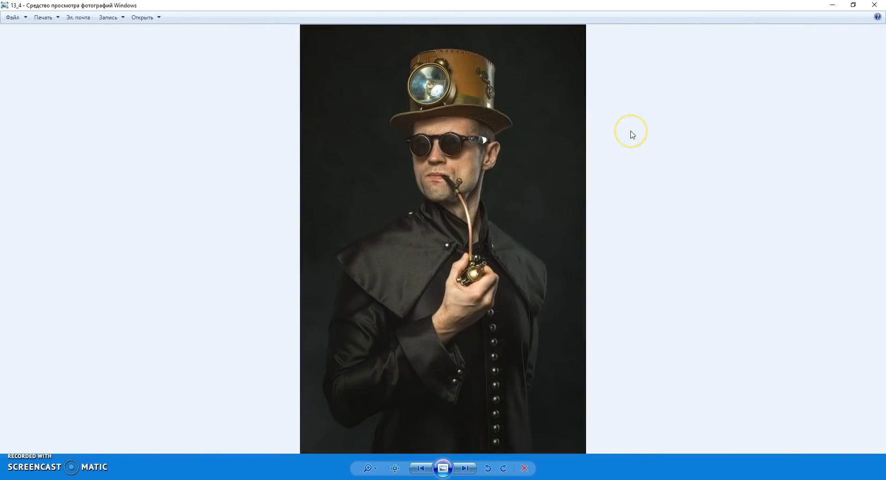
{"action": "key", "text": "Left"}
{"action": "key", "text": "Left"}
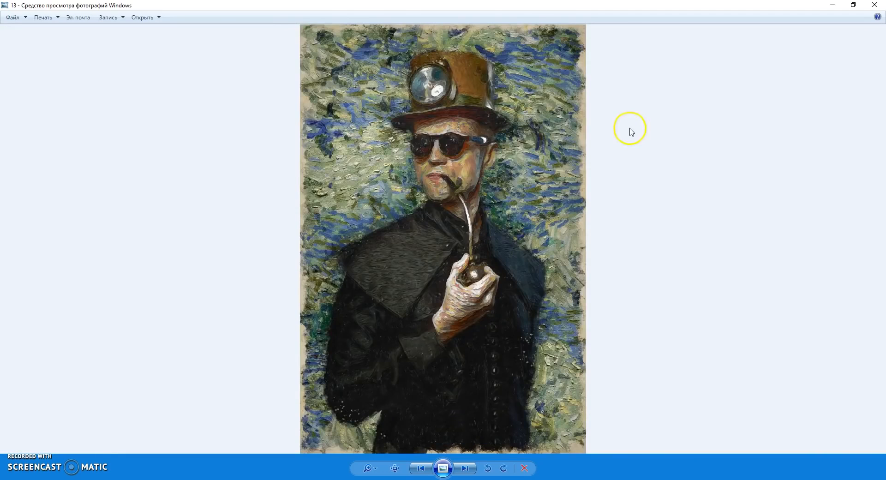
{"action": "scroll", "coordinate": [478, 131], "scroll_direction": "up", "scroll_amount": 3}
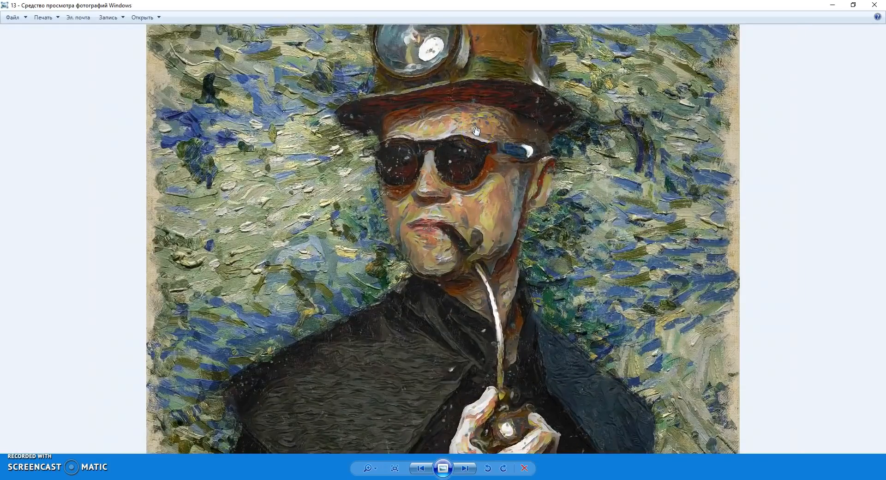
{"action": "scroll", "coordinate": [476, 131], "scroll_direction": "up", "scroll_amount": 1}
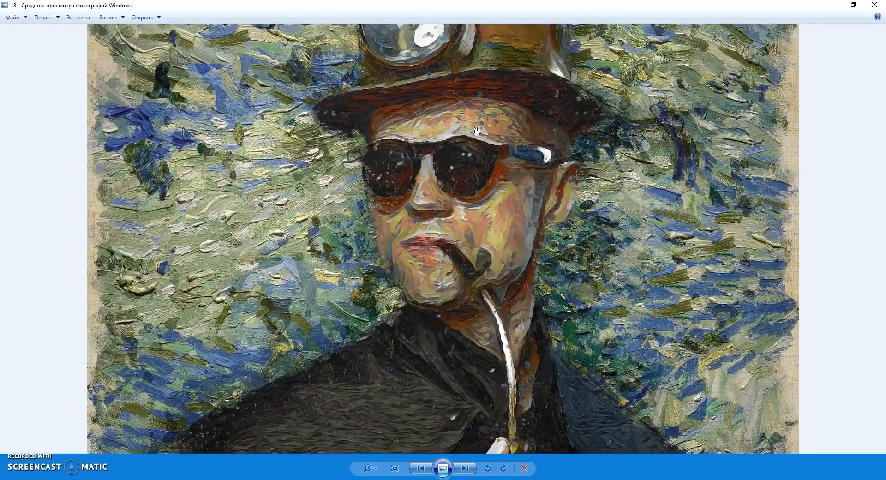
{"action": "scroll", "coordinate": [476, 131], "scroll_direction": "down", "scroll_amount": 4}
Compare the original sunflower vase photo with painted version 9, inspecting the petals at actual size
{"action": "key", "text": "Left"}
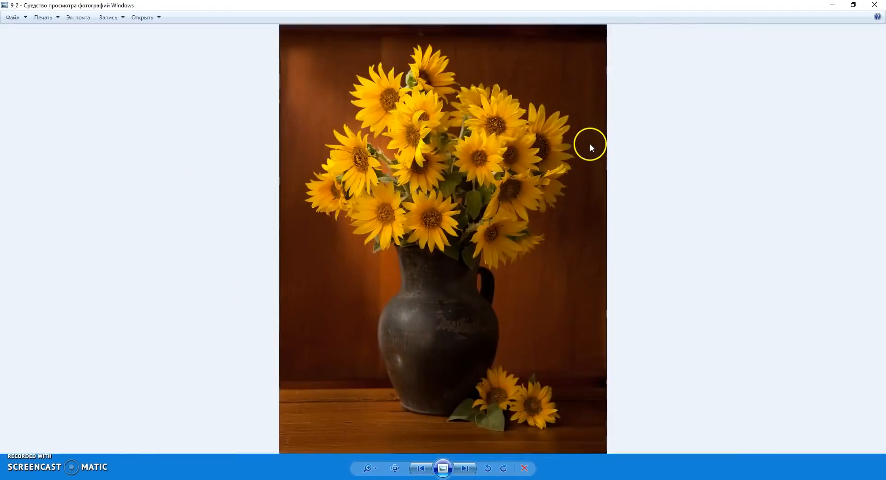
{"action": "key", "text": "Left"}
{"action": "key", "text": "Left"}
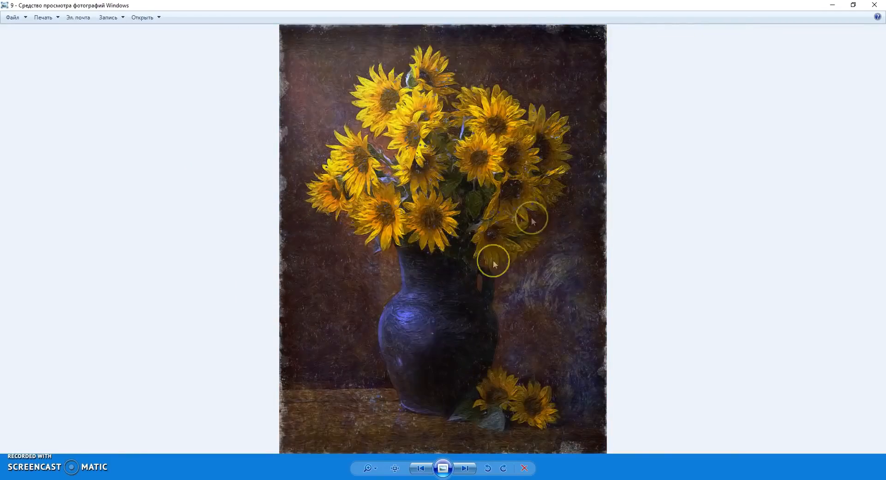
{"action": "left_click", "coordinate": [395, 468]}
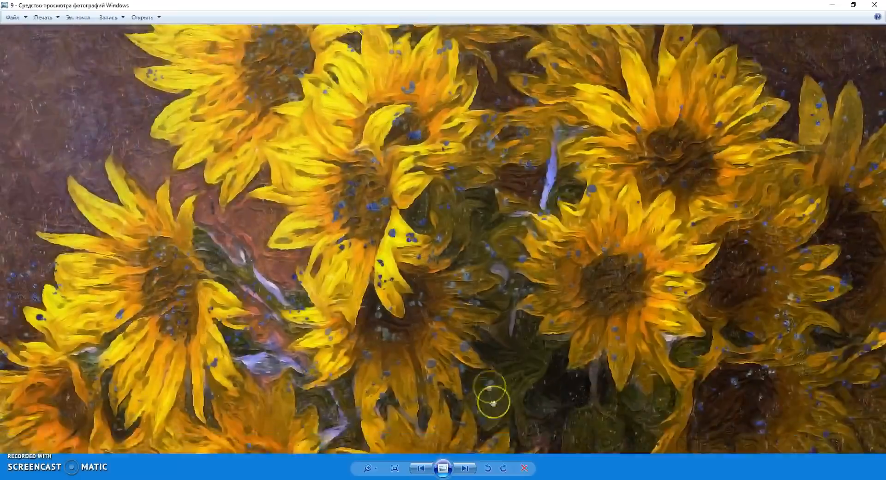
{"action": "scroll", "coordinate": [489, 387], "scroll_direction": "down", "scroll_amount": 5}
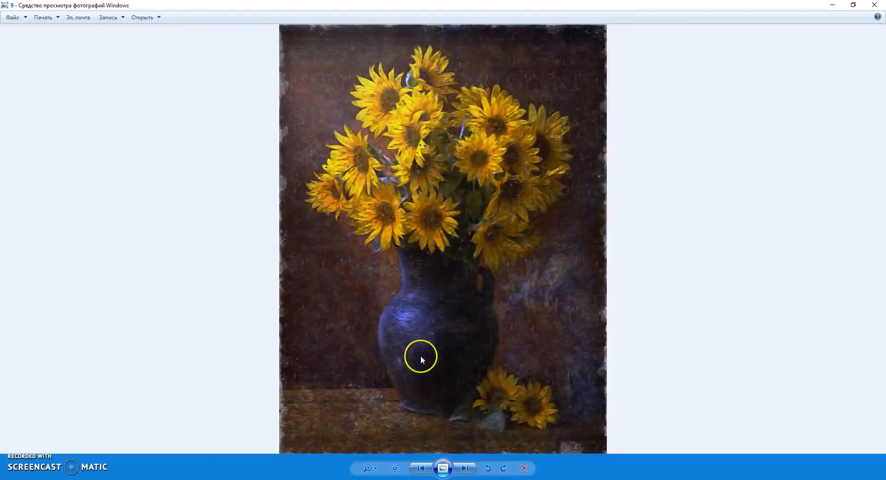
Compare the original photo and red mask of the woman with the pearl collar with painted version 5_1, inspecting her face closely
{"action": "key", "text": "Left"}
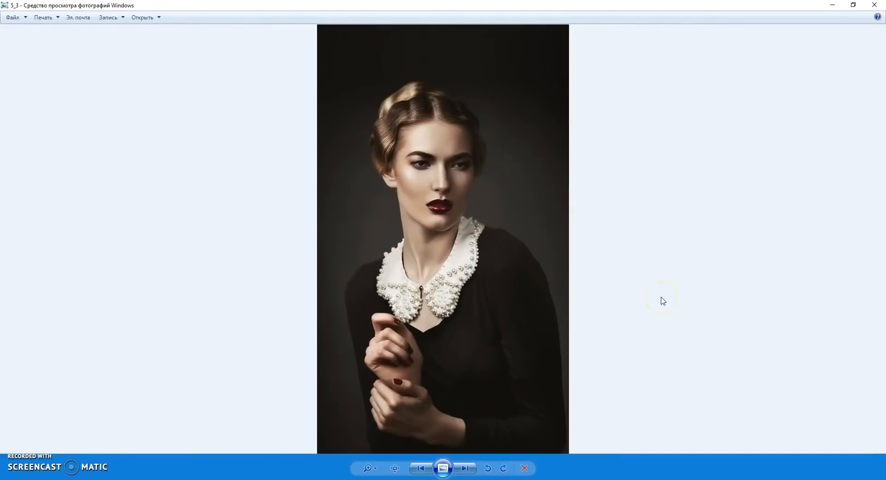
{"action": "key", "text": "Left"}
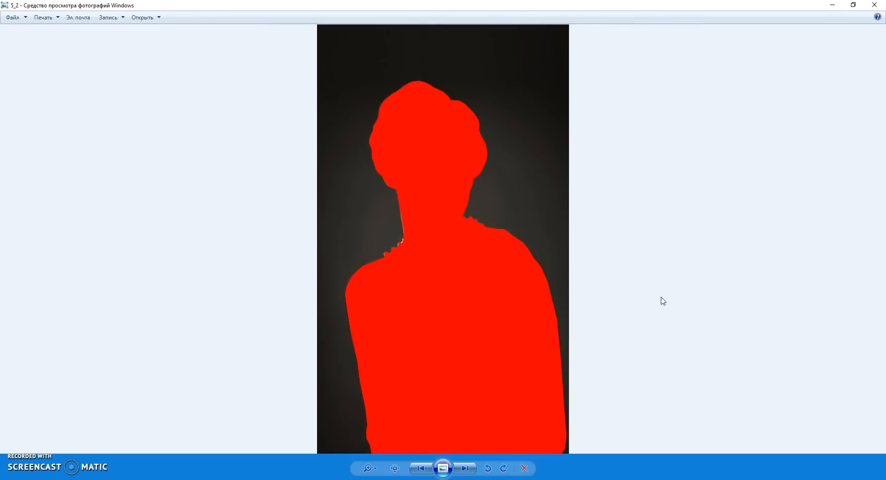
{"action": "key", "text": "Left"}
{"action": "scroll", "coordinate": [461, 174], "scroll_direction": "up", "scroll_amount": 5}
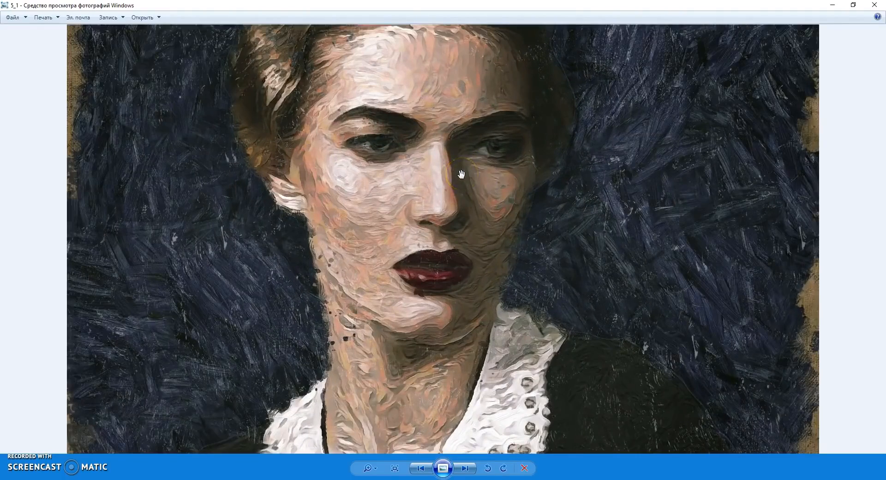
{"action": "mouse_move", "coordinate": [517, 228]}
{"action": "left_mouse_down"}
{"action": "mouse_move", "coordinate": [518, 320]}
{"action": "mouse_move", "coordinate": [509, 229]}
{"action": "left_mouse_up"}
{"action": "scroll", "coordinate": [508, 233], "scroll_direction": "down", "scroll_amount": 5}
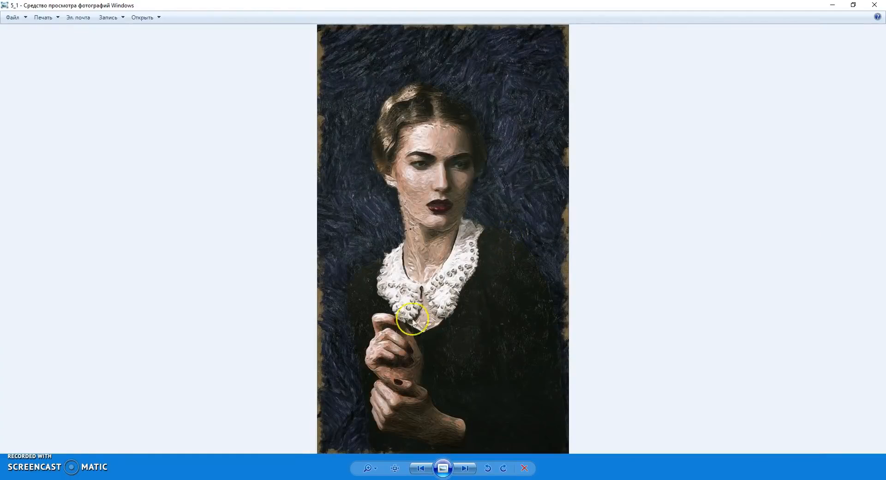
Switch to Photoshop and check that the Oil Paint filter is available for the ok.jpg portrait
{"action": "left_click", "coordinate": [327, 479]}
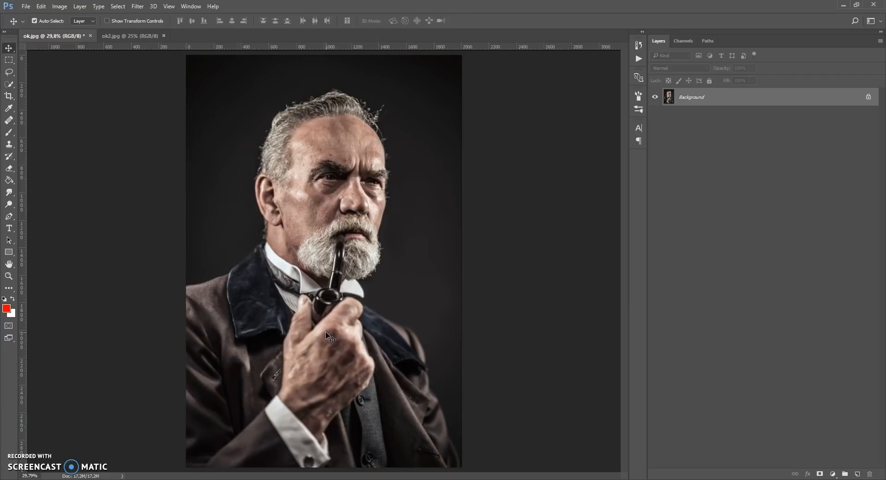
{"action": "left_click", "coordinate": [331, 332]}
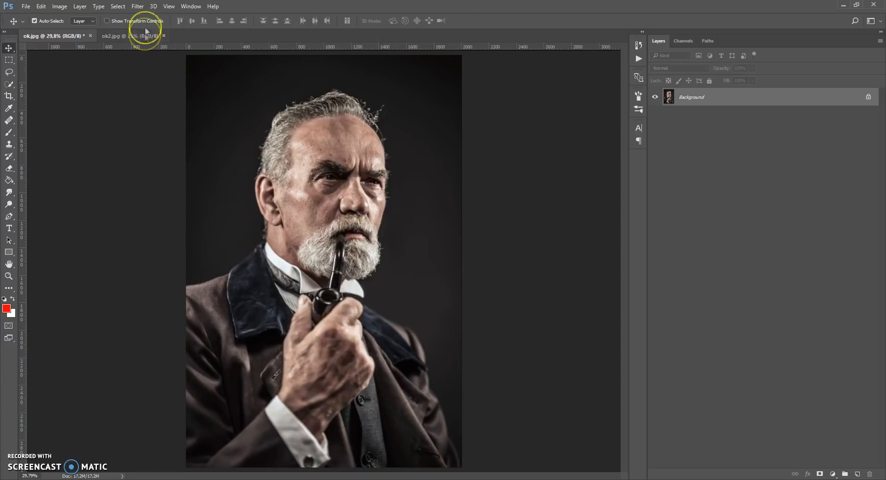
{"action": "left_click", "coordinate": [137, 6]}
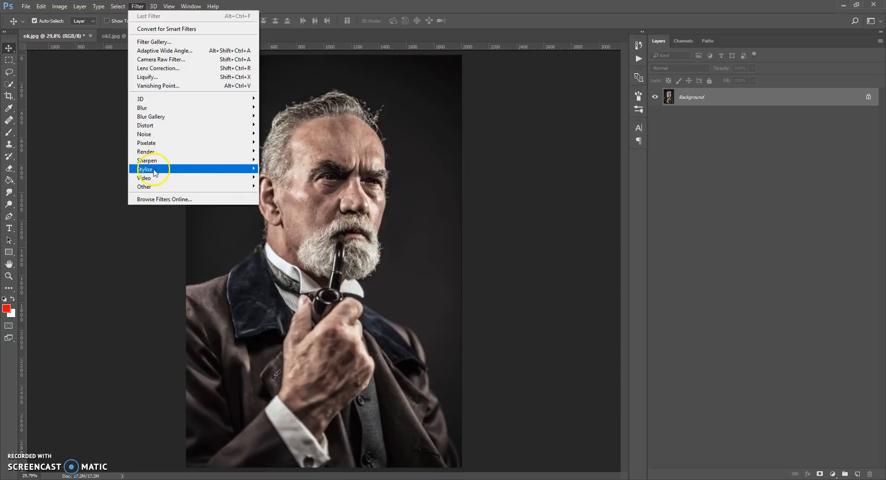
{"action": "mouse_move", "coordinate": [236, 176]}
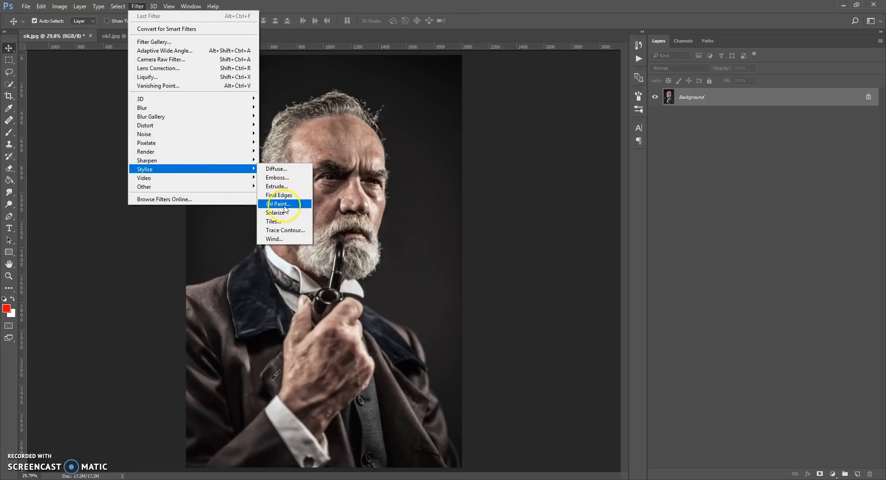
{"action": "left_click", "coordinate": [450, 212]}
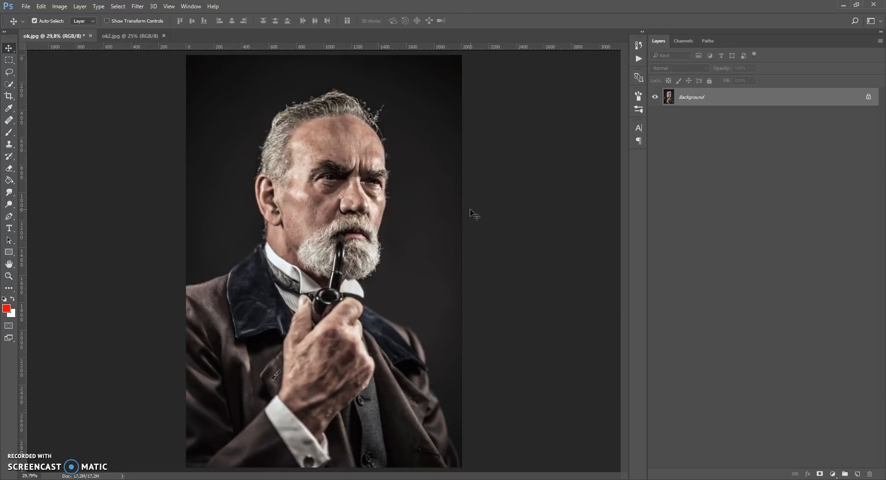
Read the Oil Paint filter requirements and troubleshooting notes in the Help file, and put it away again
{"action": "mouse_move", "coordinate": [418, 479]}
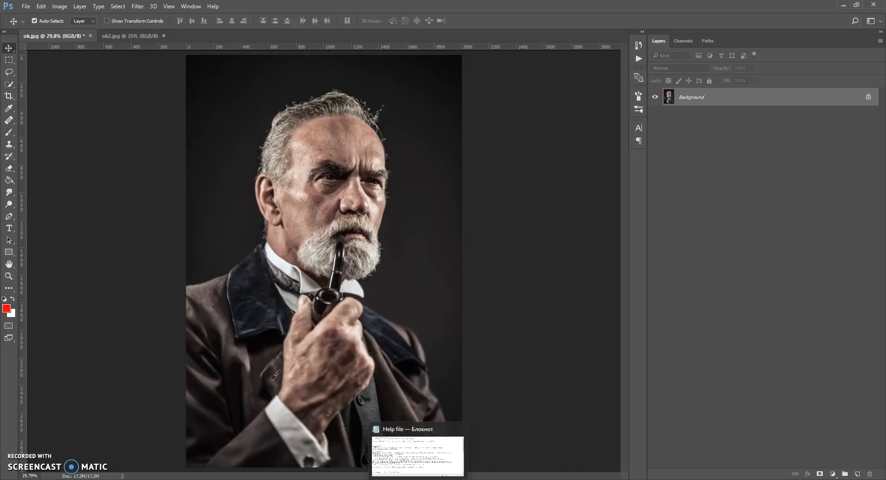
{"action": "left_click", "coordinate": [414, 462]}
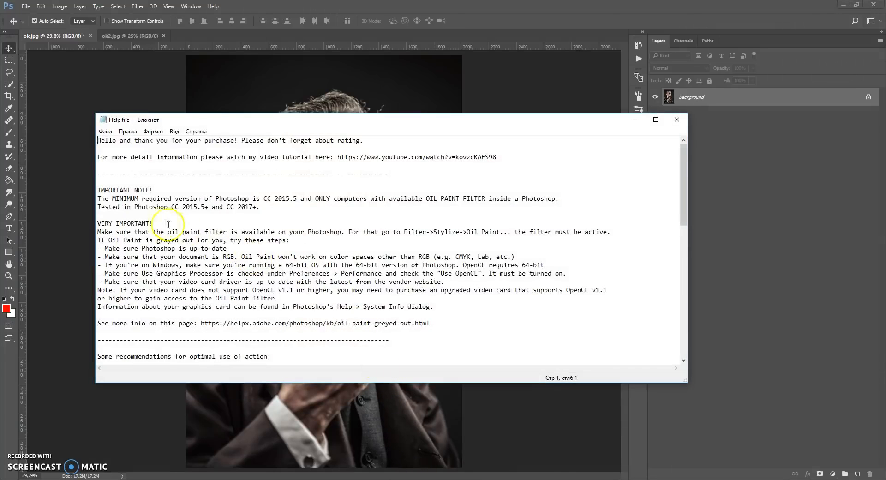
{"action": "mouse_move", "coordinate": [139, 248]}
{"action": "left_mouse_down"}
{"action": "mouse_move", "coordinate": [129, 244]}
{"action": "mouse_move", "coordinate": [162, 256]}
{"action": "mouse_move", "coordinate": [191, 292]}
{"action": "mouse_move", "coordinate": [212, 299]}
{"action": "mouse_move", "coordinate": [284, 298]}
{"action": "left_mouse_up"}
{"action": "left_click", "coordinate": [283, 297]}
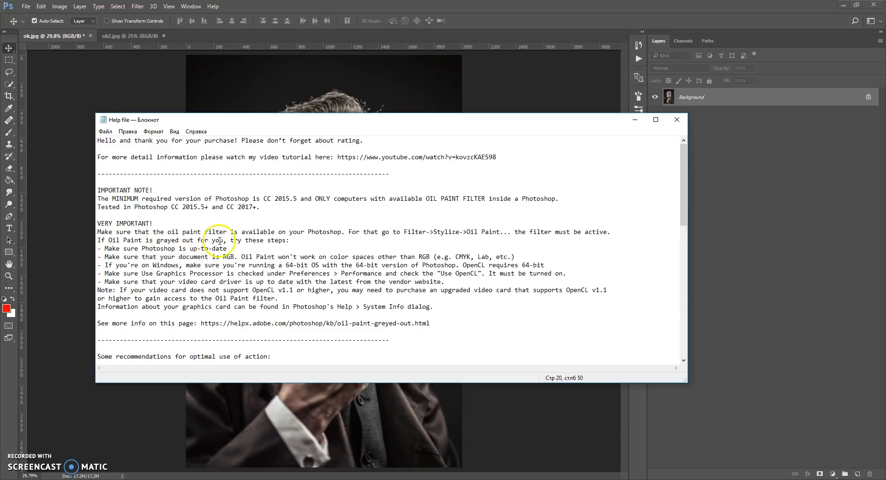
{"action": "left_click", "coordinate": [635, 120]}
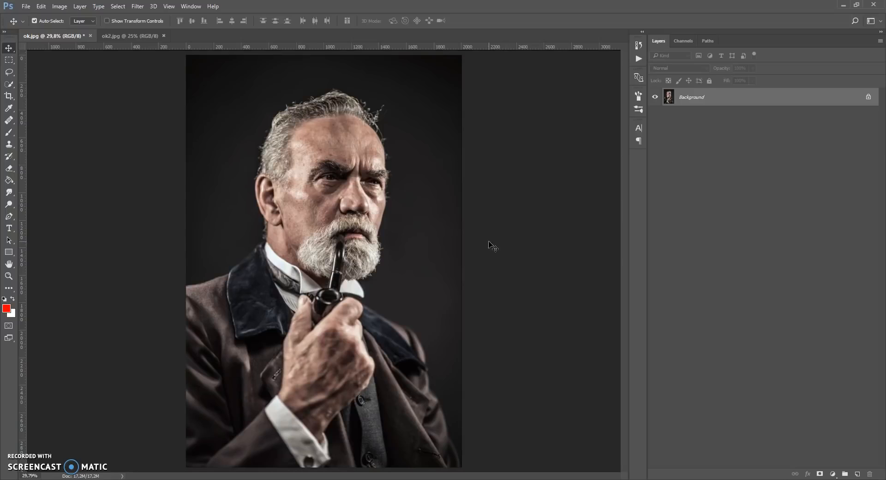
Check the pixel width, height and resolution of the portrait in the Image Size settings
{"action": "left_click", "coordinate": [61, 7]}
{"action": "left_click", "coordinate": [75, 73]}
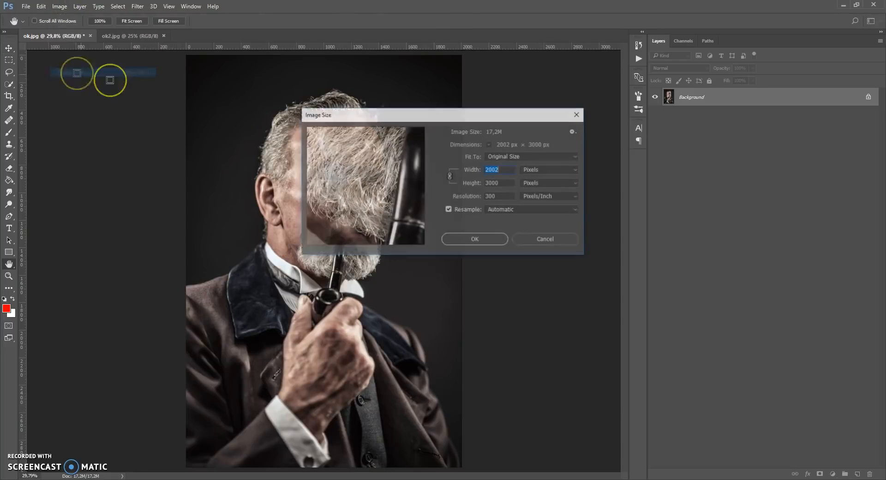
{"action": "left_click_drag", "start_coordinate": [502, 168], "coordinate": [471, 182]}
{"action": "left_click", "coordinate": [485, 239]}
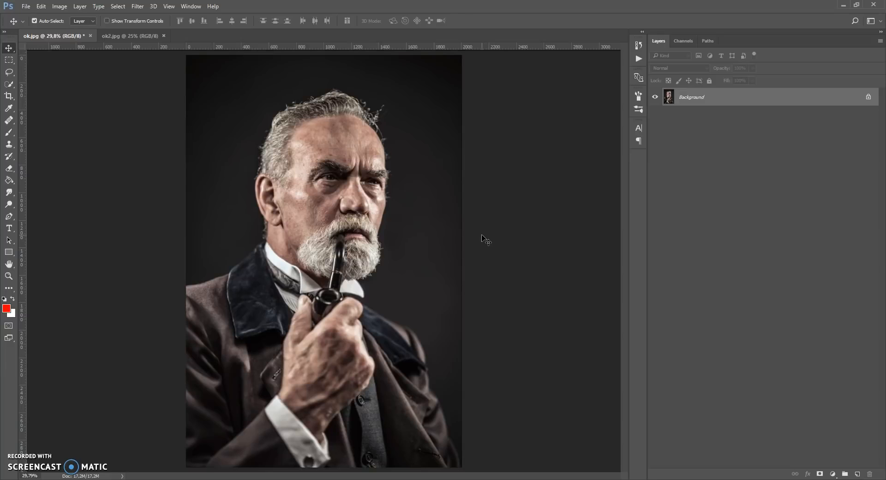
Check the UI language in the Interface preferences
{"action": "left_click", "coordinate": [41, 6]}
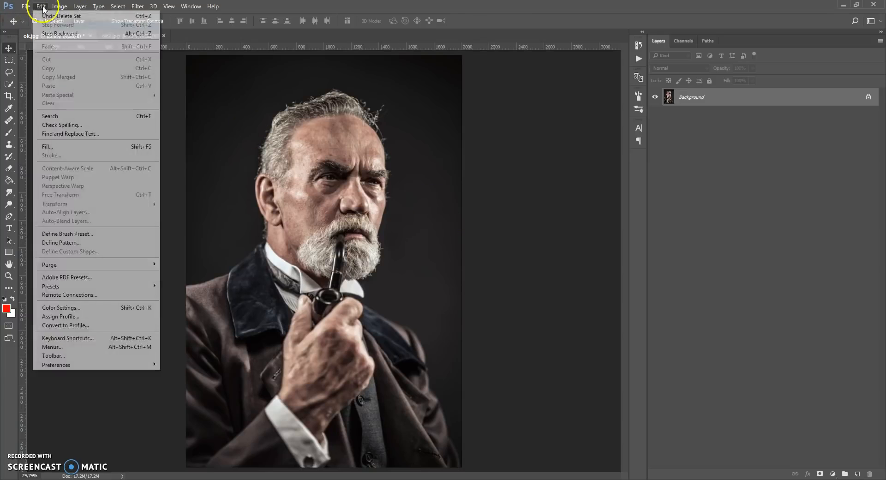
{"action": "mouse_move", "coordinate": [58, 364]}
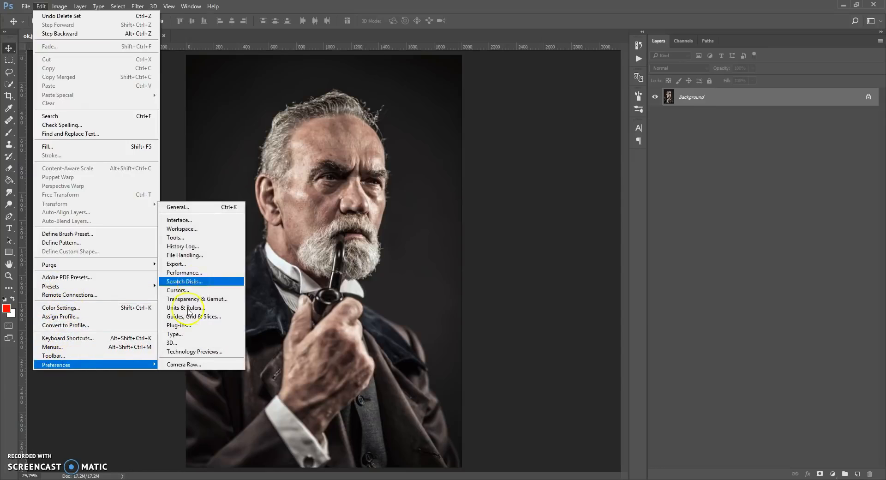
{"action": "left_click", "coordinate": [197, 221]}
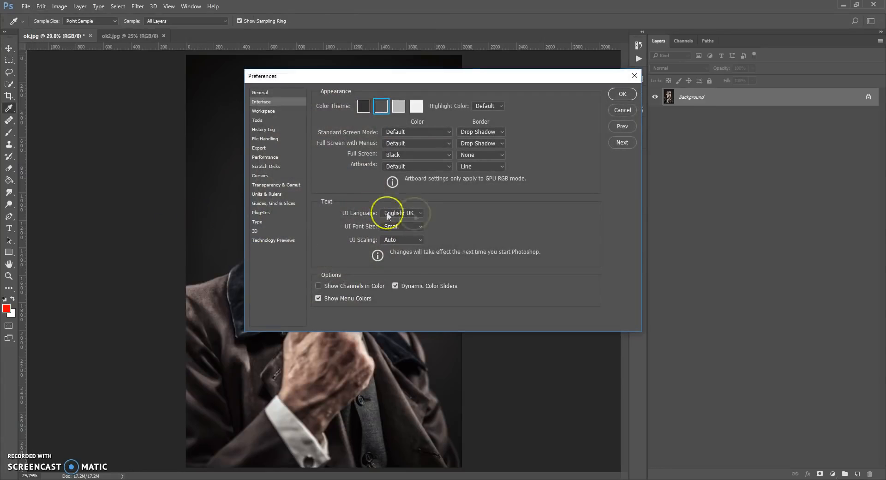
{"action": "left_click", "coordinate": [619, 94]}
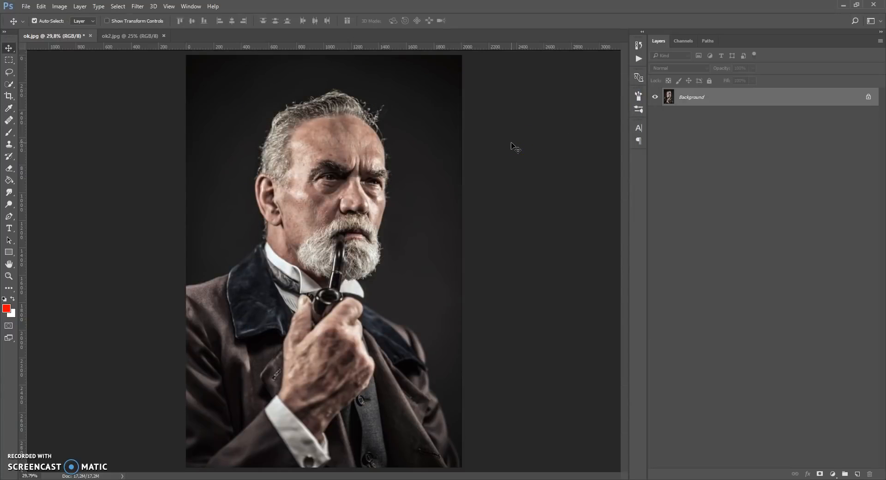
Check the document's color mode and bit depth
{"action": "left_click", "coordinate": [59, 6]}
{"action": "mouse_move", "coordinate": [69, 16]}
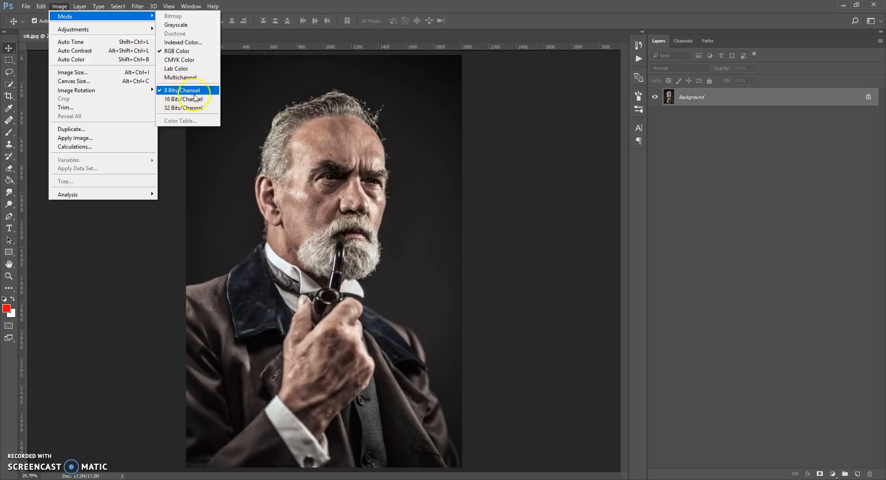
{"action": "left_click", "coordinate": [484, 116]}
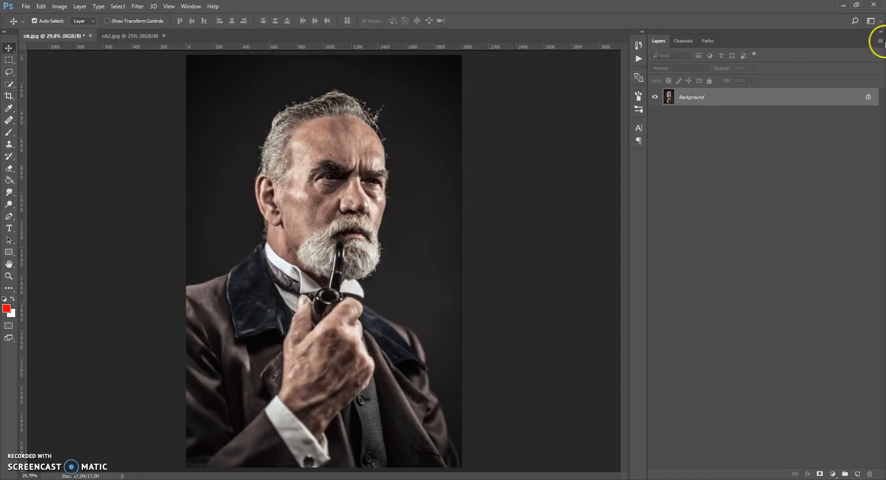
Check in the Layers Panel Options that Add "copy" to Copied Layers and Groups is enabled
{"action": "left_click", "coordinate": [881, 41]}
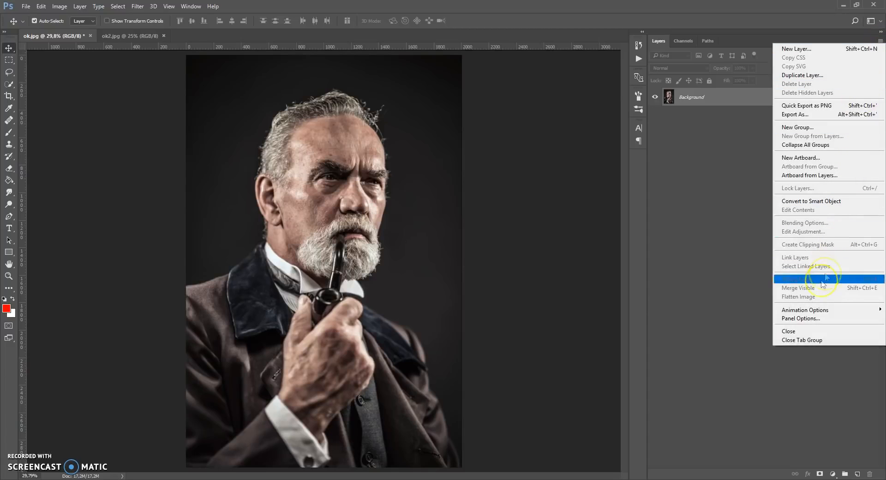
{"action": "left_click", "coordinate": [811, 320]}
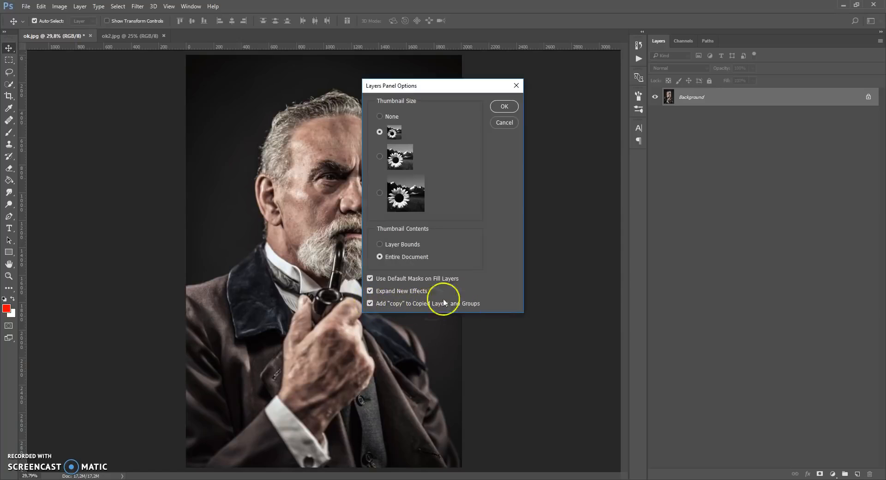
{"action": "left_click", "coordinate": [506, 107]}
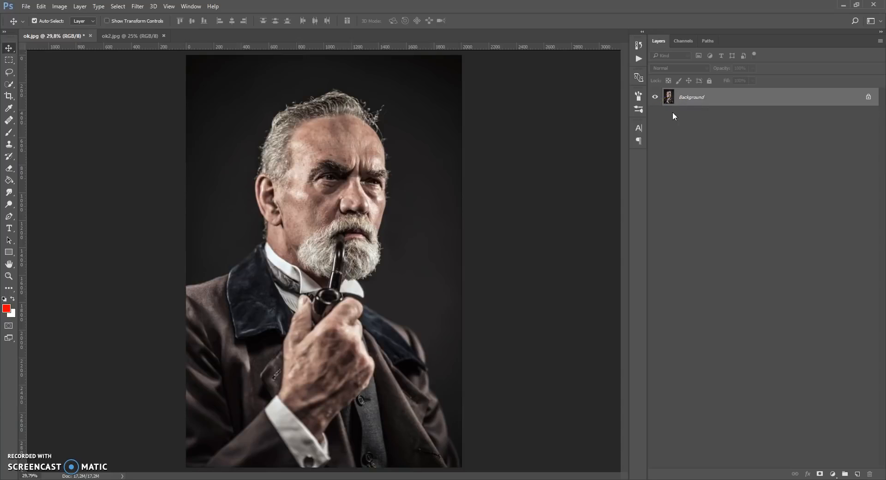
Unlock the Background as a regular layer and convert it back into a Background layer
{"action": "double_click", "coordinate": [714, 100]}
{"action": "left_click", "coordinate": [517, 159]}
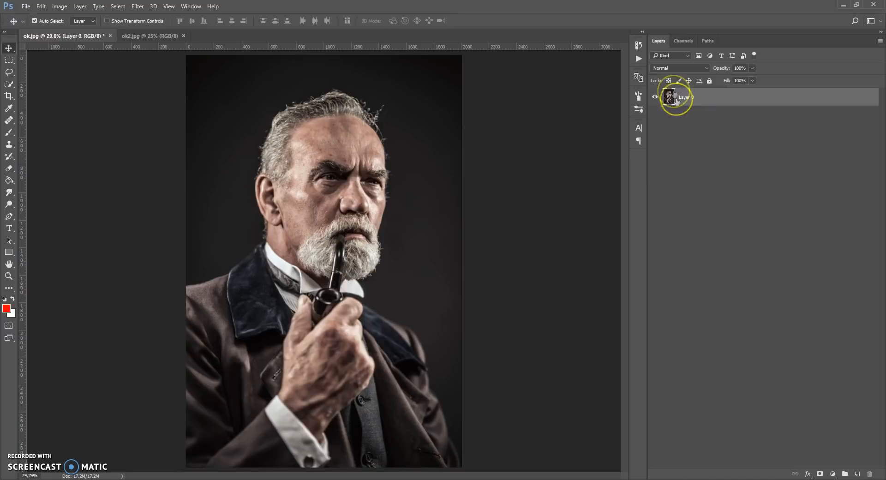
{"action": "left_click", "coordinate": [80, 7]}
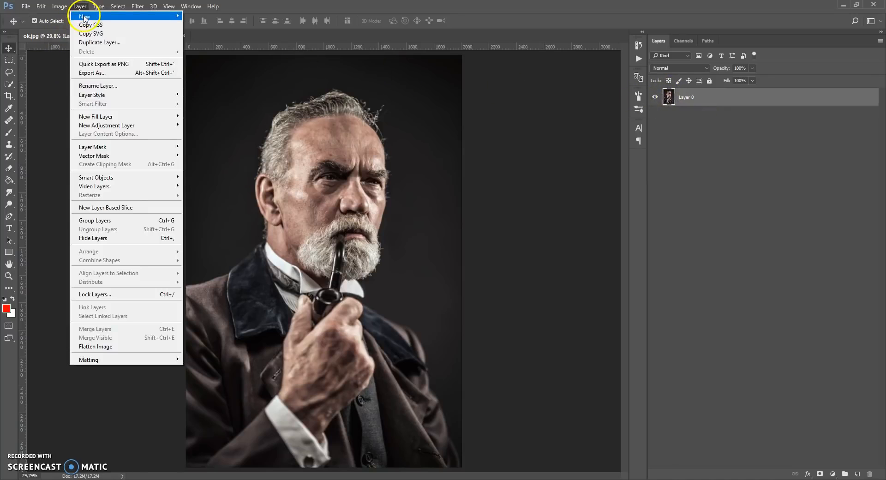
{"action": "mouse_move", "coordinate": [138, 16]}
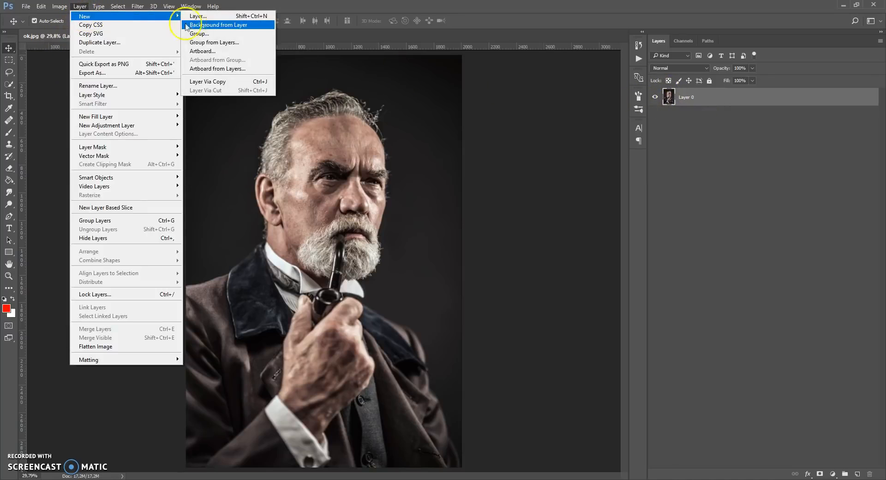
{"action": "left_click", "coordinate": [229, 27]}
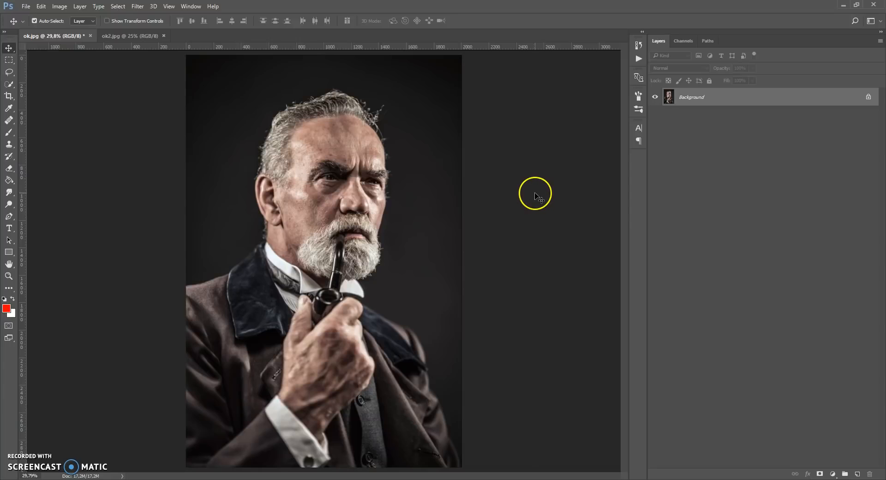
Load the Van Gogh Art Brushes file into the brush presets with the Preset Manager
{"action": "left_click", "coordinate": [40, 6]}
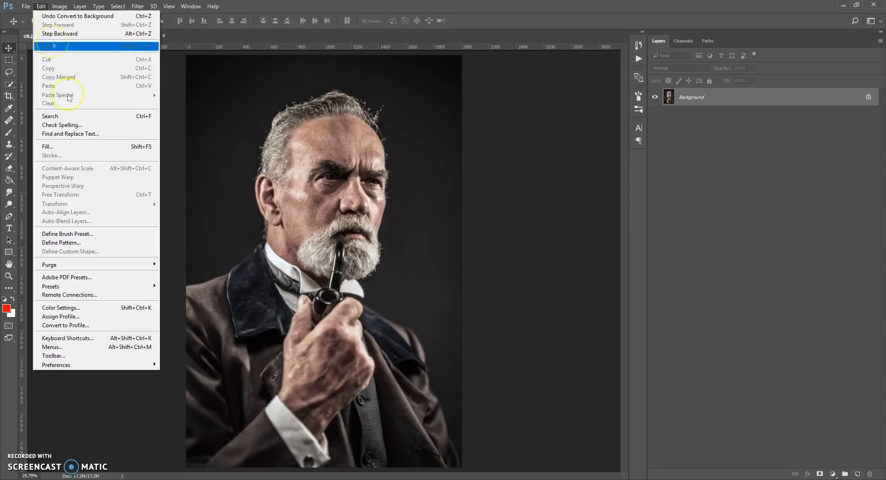
{"action": "mouse_move", "coordinate": [60, 286]}
{"action": "left_click", "coordinate": [178, 289]}
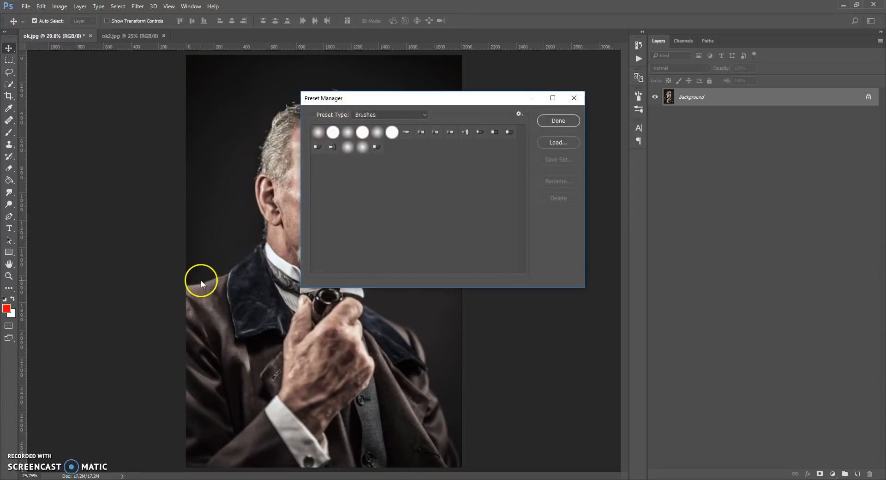
{"action": "left_click", "coordinate": [412, 115]}
{"action": "left_click", "coordinate": [412, 114]}
{"action": "left_click", "coordinate": [552, 144]}
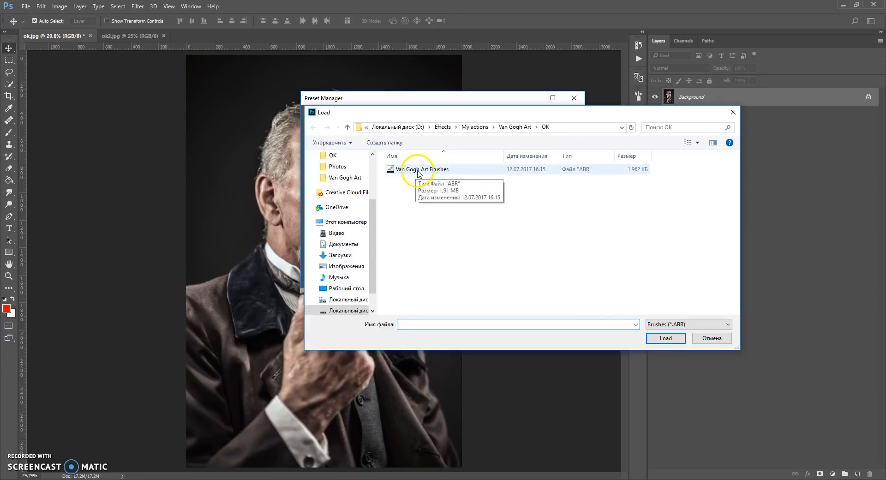
{"action": "left_click", "coordinate": [427, 169]}
{"action": "double_click", "coordinate": [436, 170]}
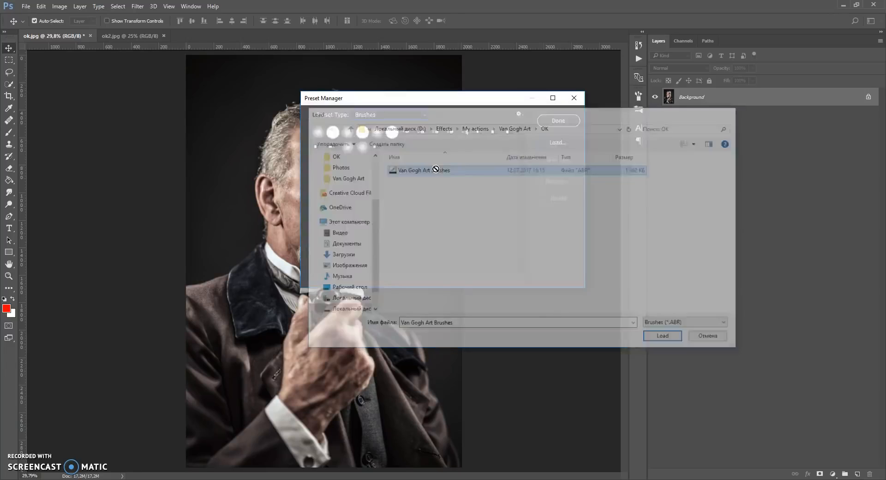
{"action": "left_click", "coordinate": [545, 120]}
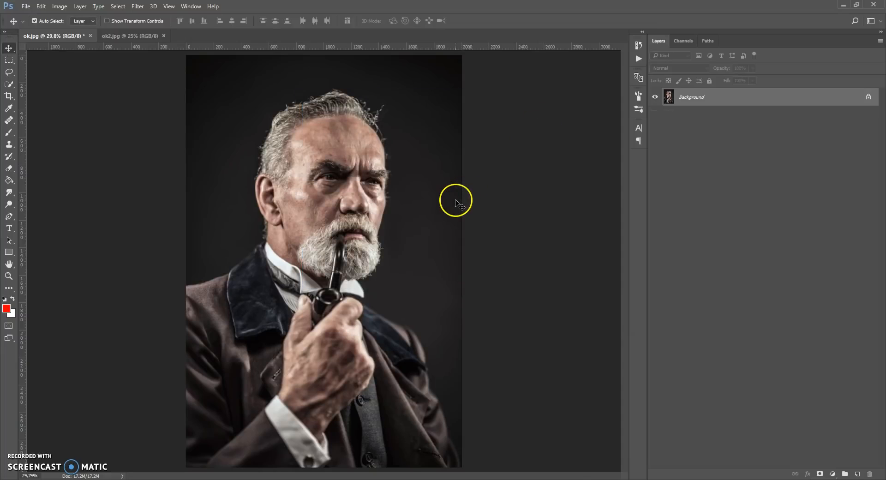
Load the Van Gogh Art Patterns file into the pattern presets with the Preset Manager
{"action": "left_click", "coordinate": [41, 6]}
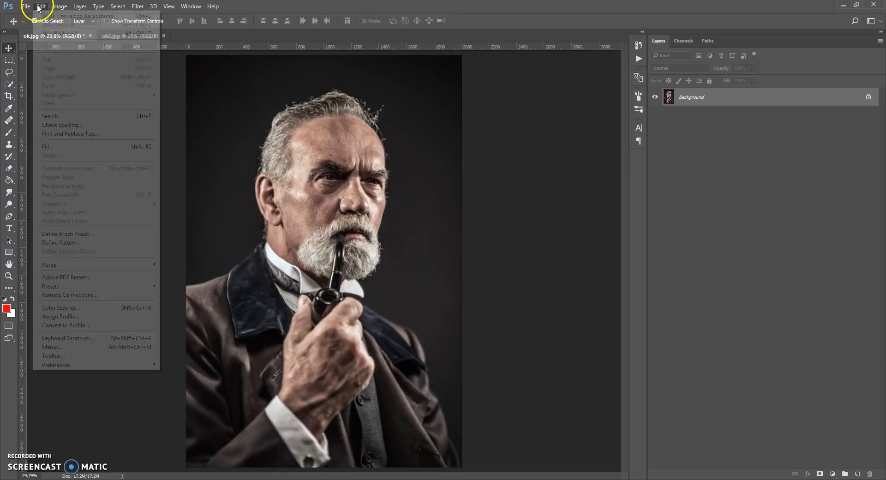
{"action": "mouse_move", "coordinate": [71, 289]}
{"action": "left_click", "coordinate": [181, 286]}
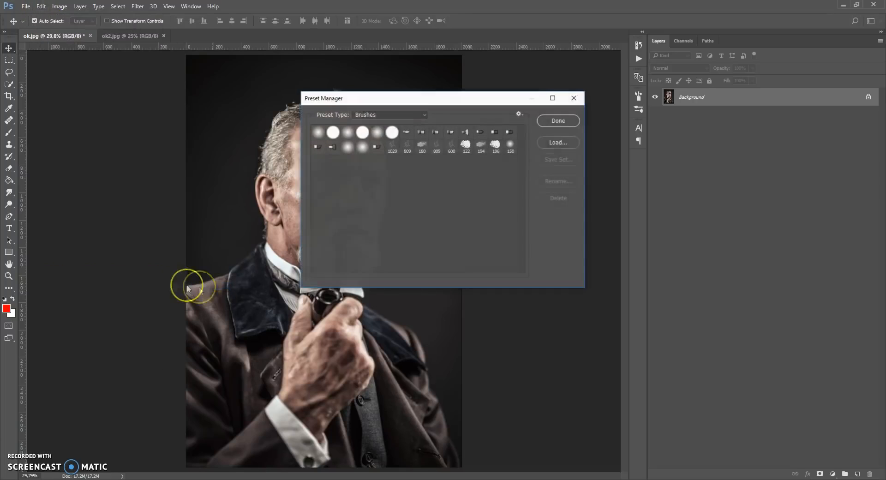
{"action": "left_click", "coordinate": [379, 116]}
{"action": "left_click", "coordinate": [370, 147]}
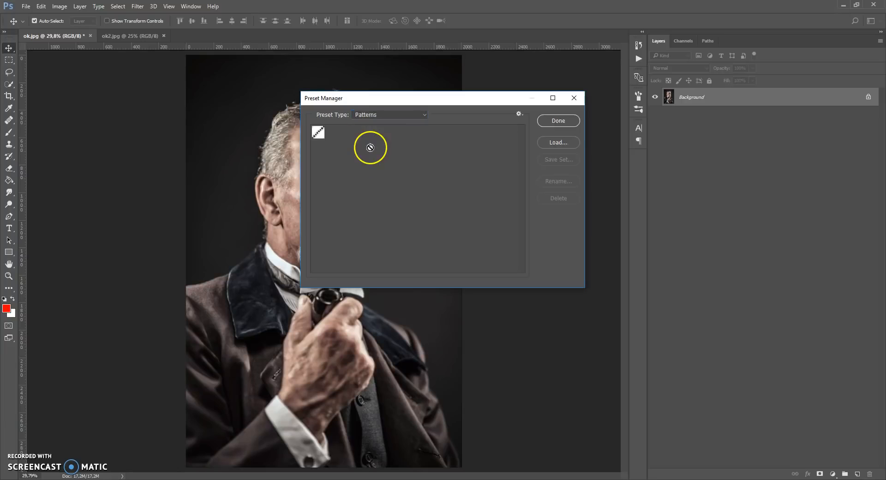
{"action": "left_click", "coordinate": [547, 141]}
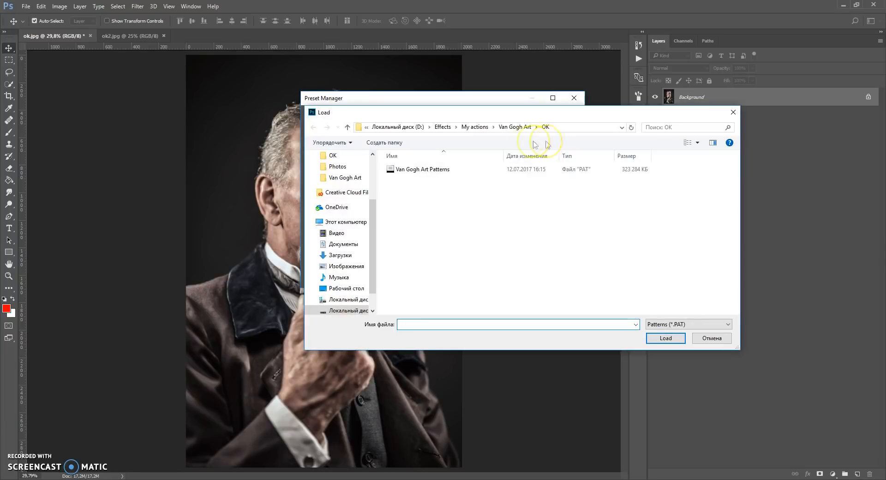
{"action": "left_click", "coordinate": [433, 171]}
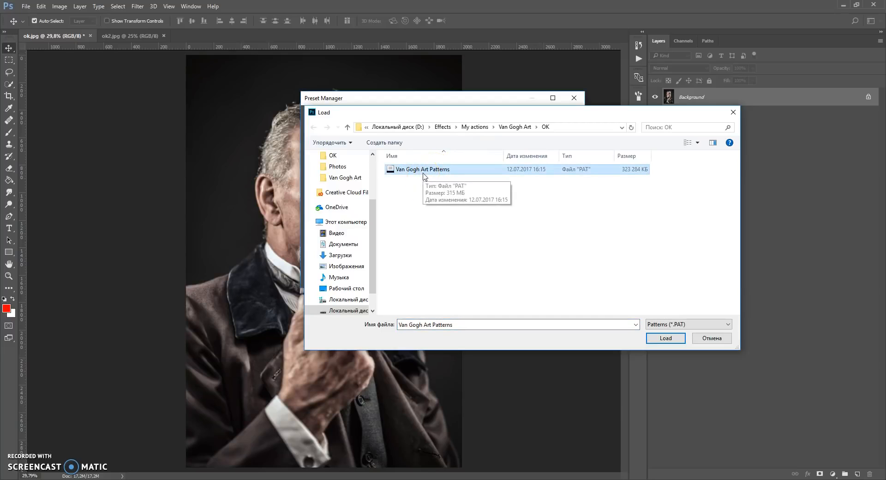
{"action": "double_click", "coordinate": [424, 171]}
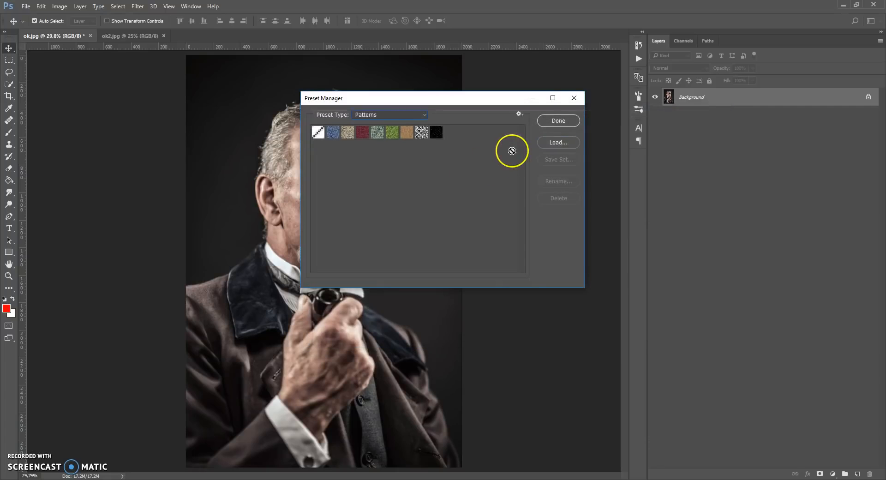
Finish with the Preset Manager and load the Van Gogh Art Photoshop Action file into the Actions list
{"action": "left_click", "coordinate": [556, 119]}
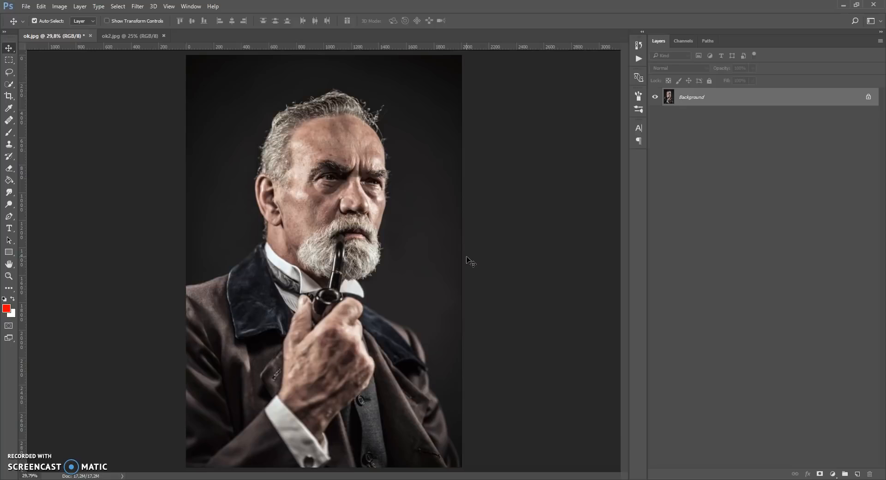
{"action": "left_click", "coordinate": [190, 6]}
{"action": "left_click", "coordinate": [212, 68]}
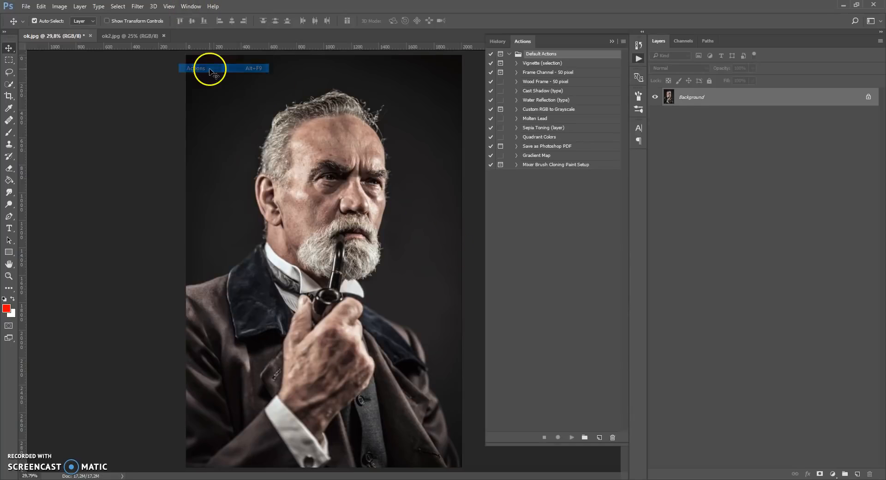
{"action": "left_click", "coordinate": [623, 41]}
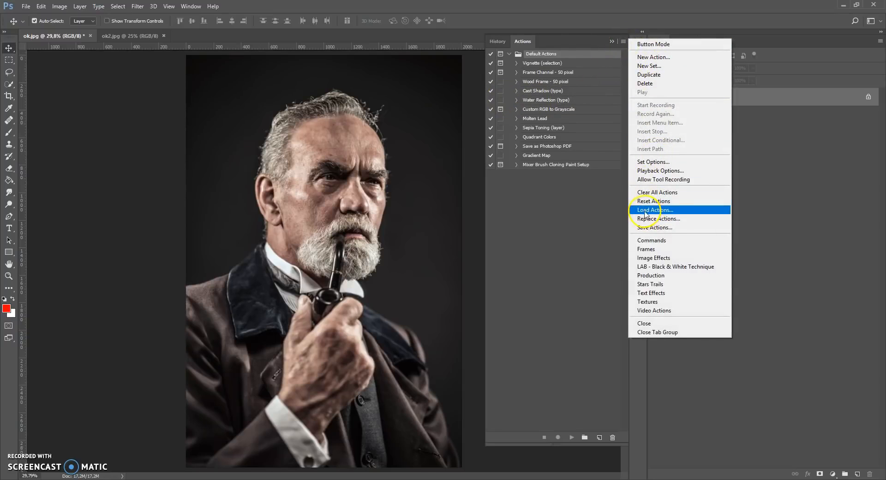
{"action": "left_click", "coordinate": [666, 210]}
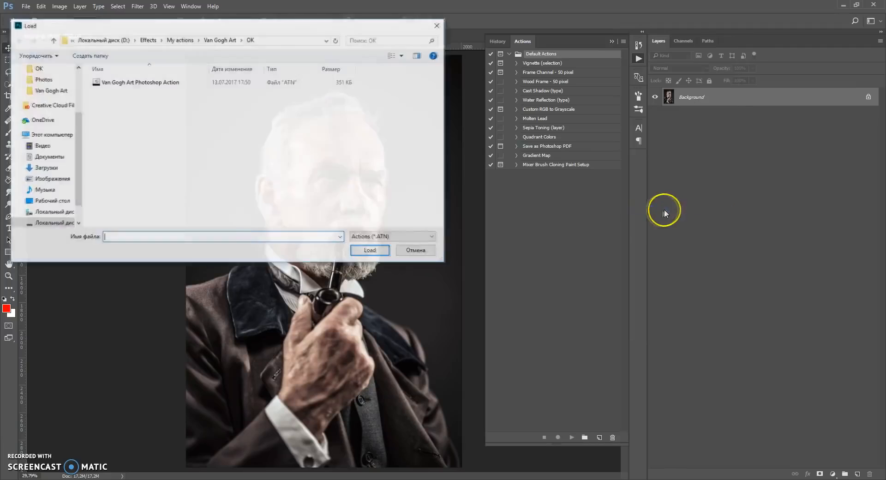
{"action": "left_click", "coordinate": [144, 84]}
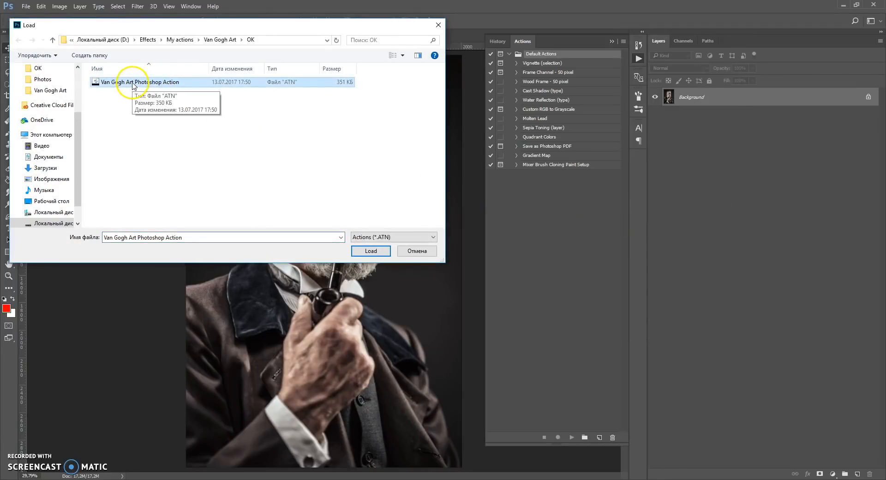
{"action": "double_click", "coordinate": [144, 83]}
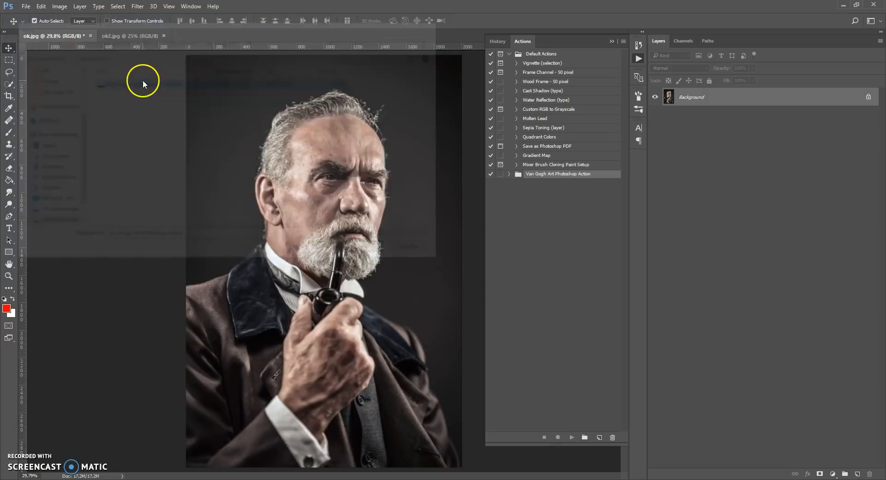
{"action": "left_click", "coordinate": [610, 40]}
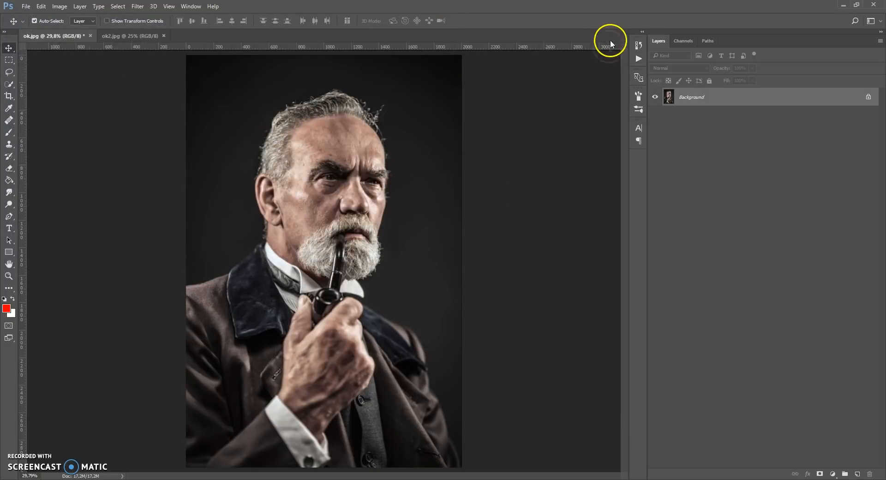
Create a new layer above the Background and name it "area"
{"action": "left_click", "coordinate": [864, 471]}
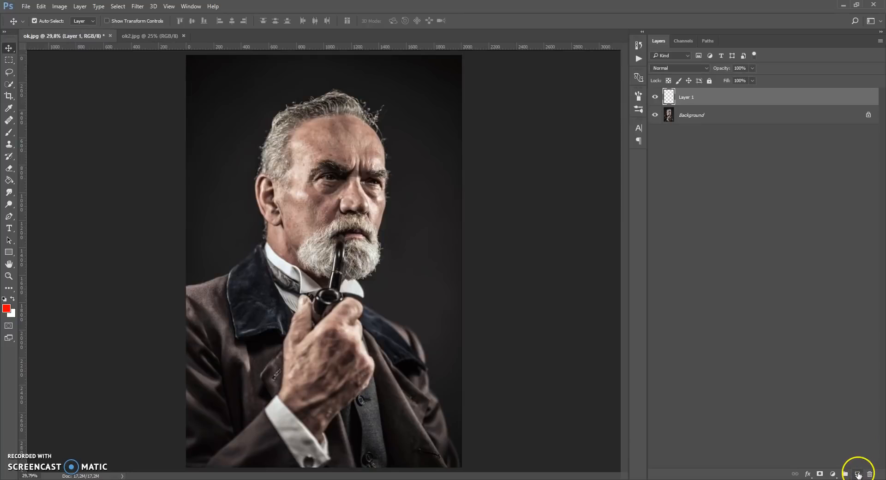
{"action": "left_click", "coordinate": [688, 97]}
{"action": "type", "text": "area"}
{"action": "left_click", "coordinate": [725, 102]}
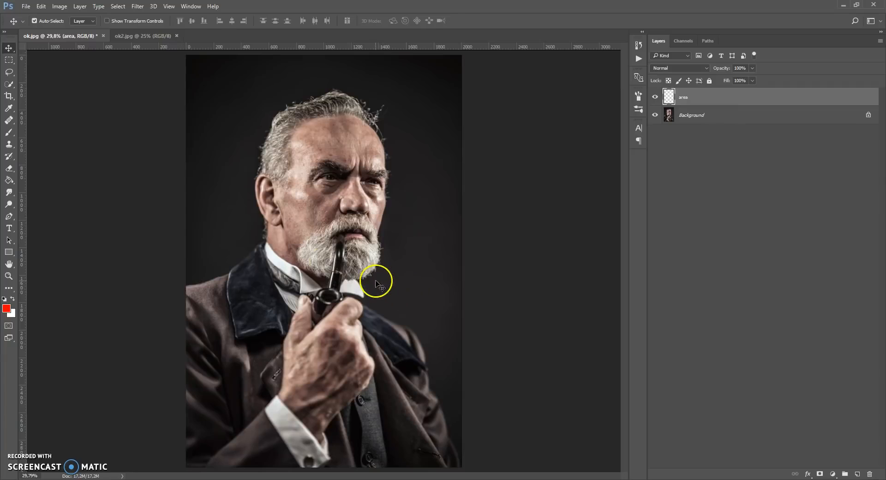
Examine the Brush tool's presets and the Quick Selection and Lasso tool variants available for marking the subject
{"action": "left_click", "coordinate": [8, 132]}
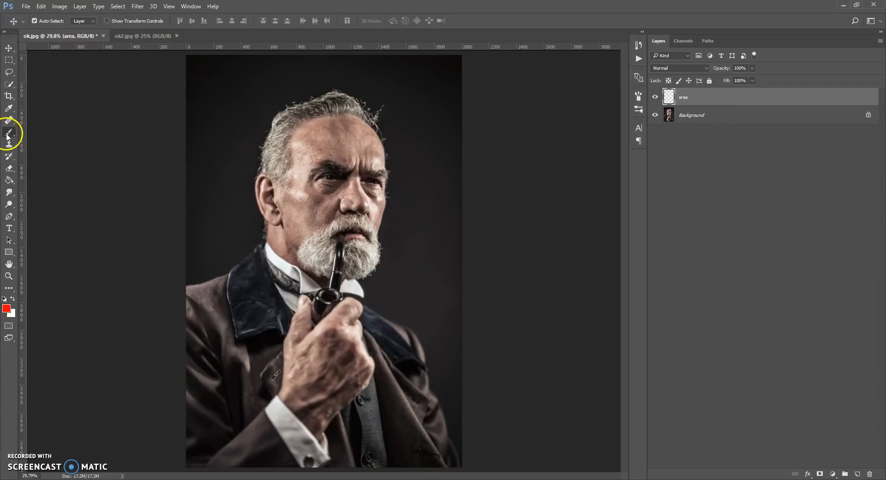
{"action": "left_click", "coordinate": [26, 133]}
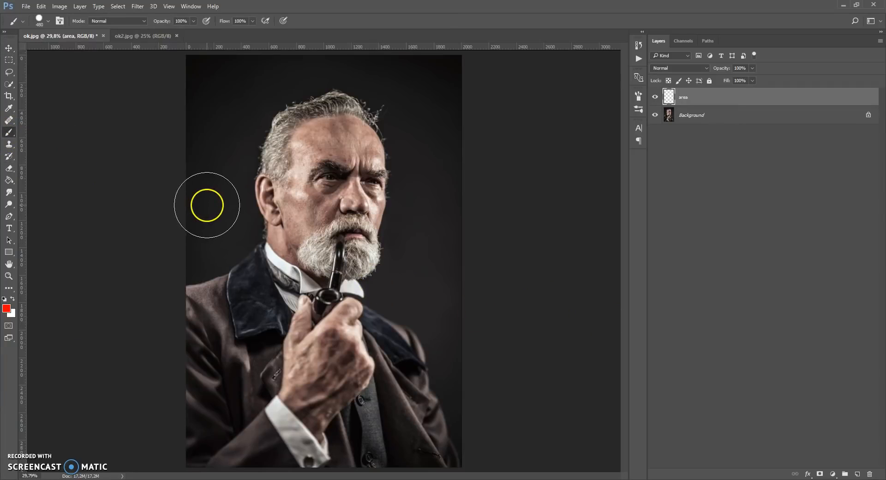
{"action": "right_click", "coordinate": [277, 210]}
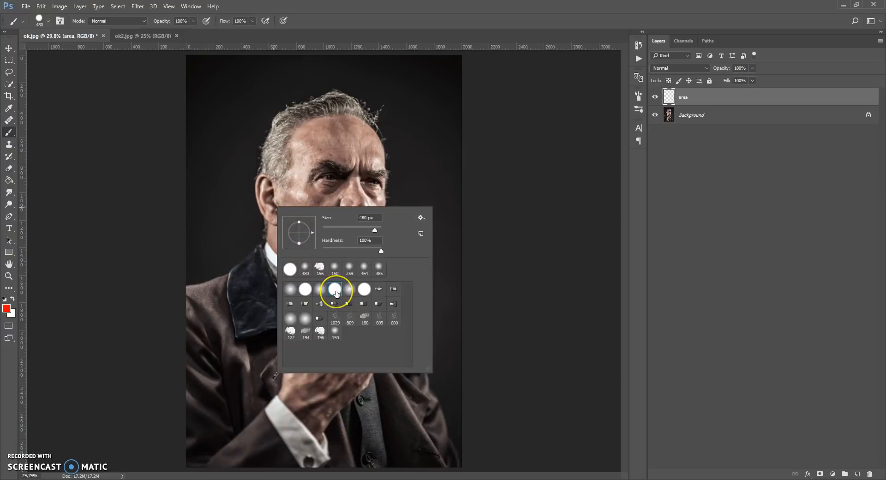
{"action": "left_click", "coordinate": [12, 133]}
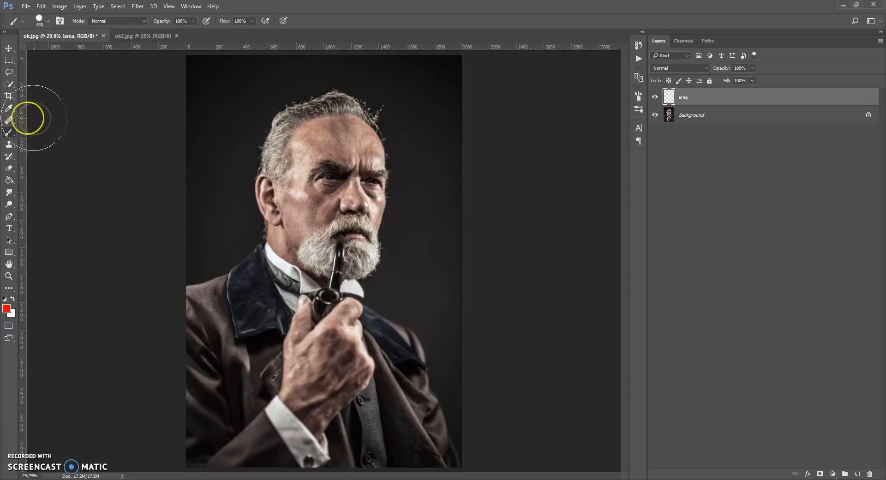
{"action": "left_click", "coordinate": [8, 85]}
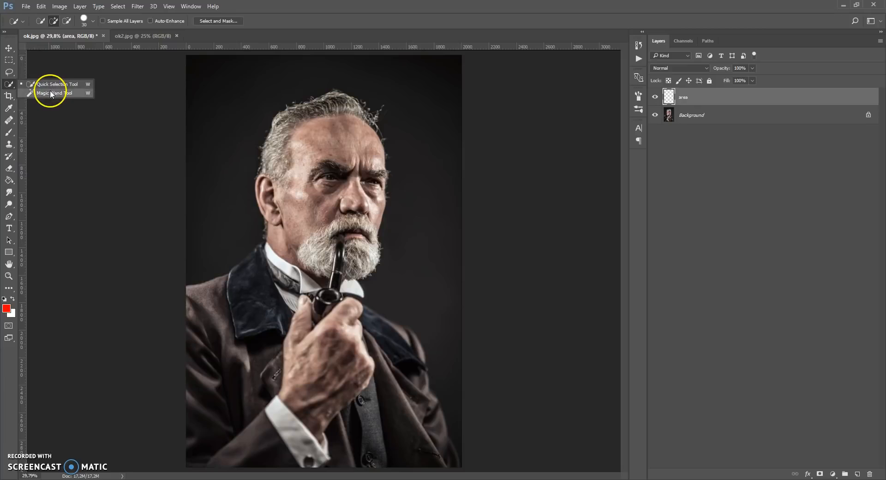
{"action": "left_click", "coordinate": [9, 72]}
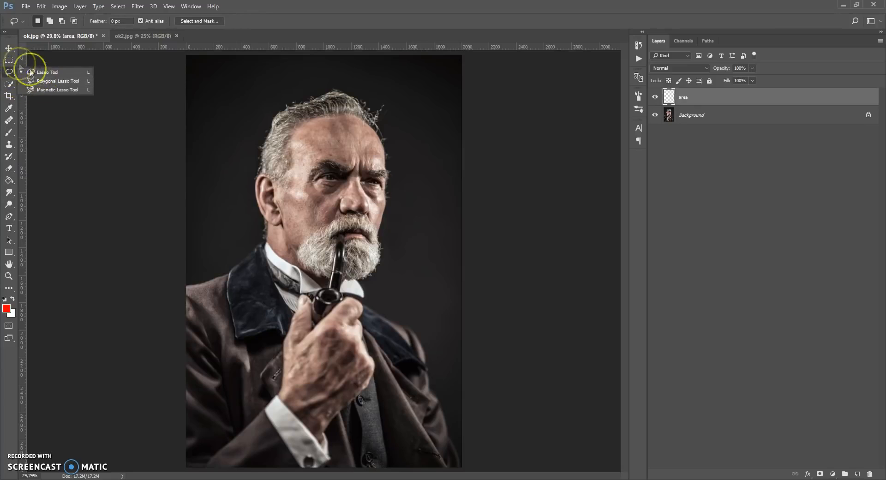
{"action": "left_click", "coordinate": [55, 85]}
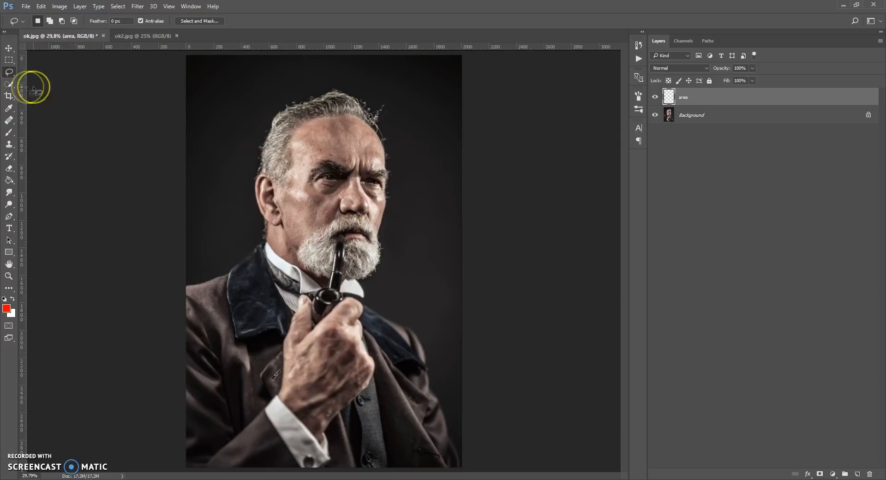
Select the man on the Background layer by quick-selecting the dark backdrop around him, excluding his coat, and inverting the selection
{"action": "left_click", "coordinate": [11, 86]}
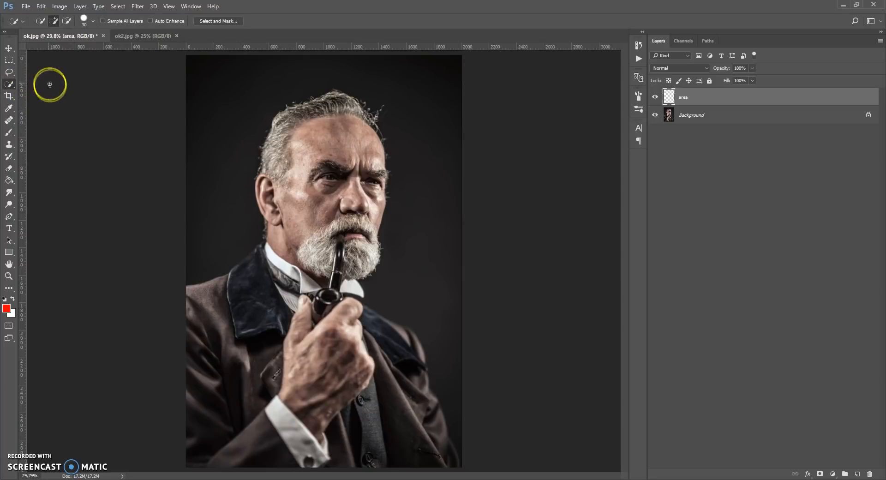
{"action": "left_click", "coordinate": [670, 114]}
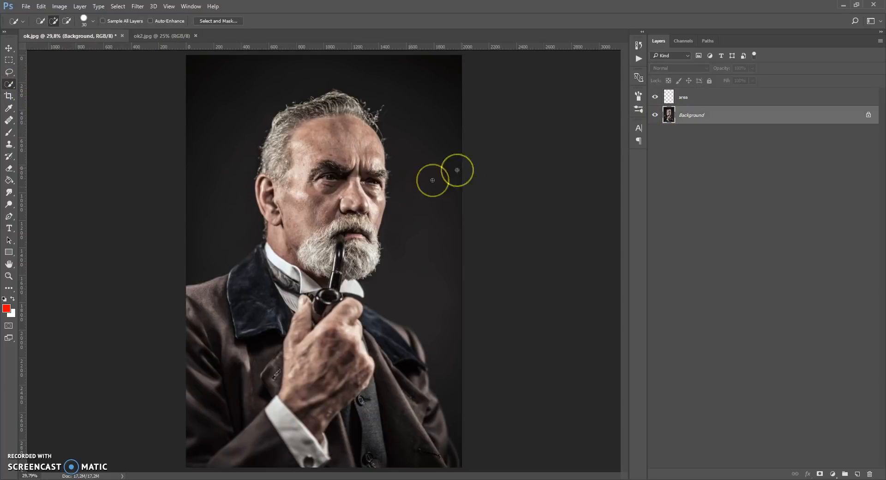
{"action": "mouse_move", "coordinate": [420, 155]}
{"action": "left_mouse_down"}
{"action": "mouse_move", "coordinate": [413, 237]}
{"action": "mouse_move", "coordinate": [371, 318]}
{"action": "left_mouse_up"}
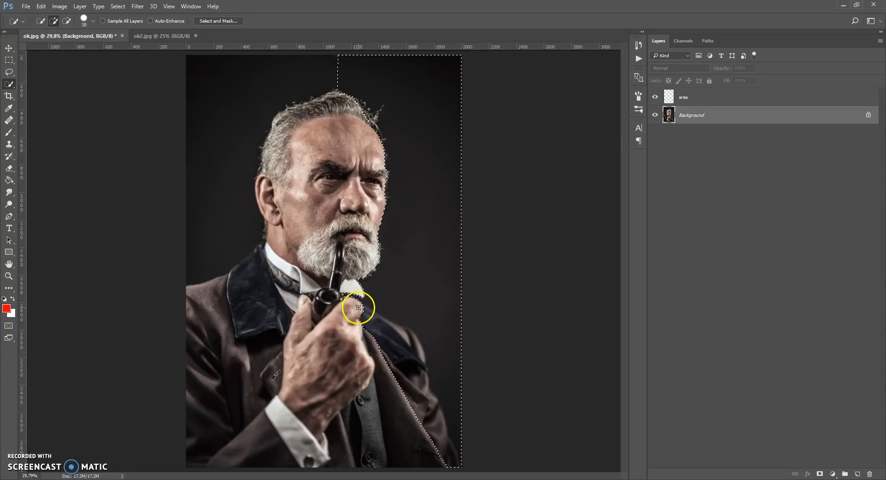
{"action": "mouse_move", "coordinate": [358, 309]}
{"action": "left_mouse_down"}
{"action": "mouse_move", "coordinate": [413, 339]}
{"action": "mouse_move", "coordinate": [443, 457]}
{"action": "mouse_move", "coordinate": [390, 362]}
{"action": "left_mouse_up"}
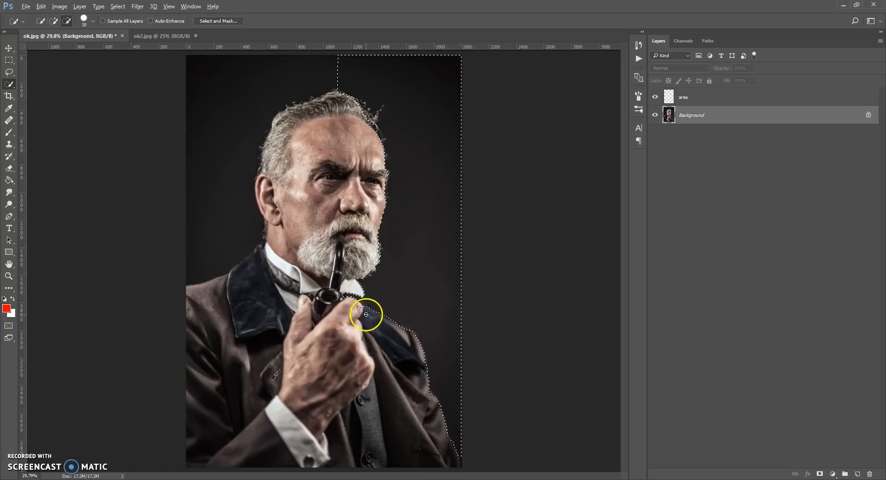
{"action": "mouse_move", "coordinate": [355, 80]}
{"action": "left_mouse_down"}
{"action": "mouse_move", "coordinate": [333, 73]}
{"action": "mouse_move", "coordinate": [256, 87]}
{"action": "mouse_move", "coordinate": [241, 103]}
{"action": "mouse_move", "coordinate": [236, 161]}
{"action": "left_mouse_up"}
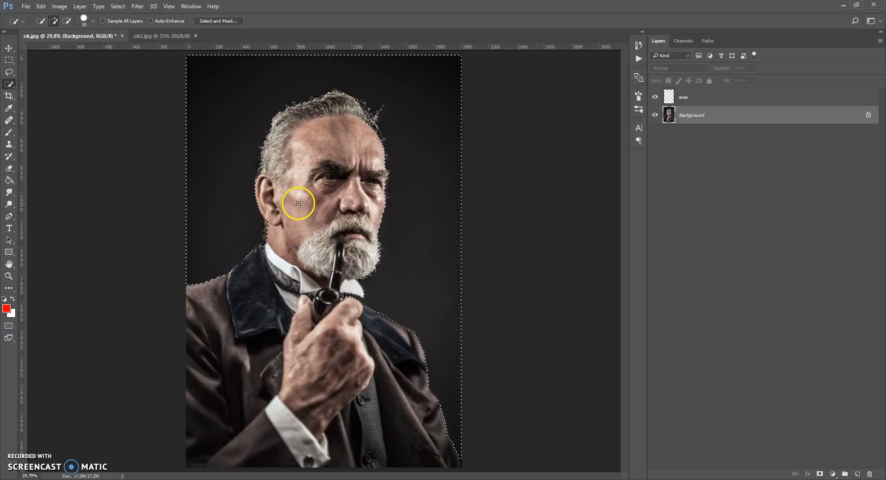
{"action": "left_click", "coordinate": [118, 7]}
{"action": "left_click", "coordinate": [131, 38]}
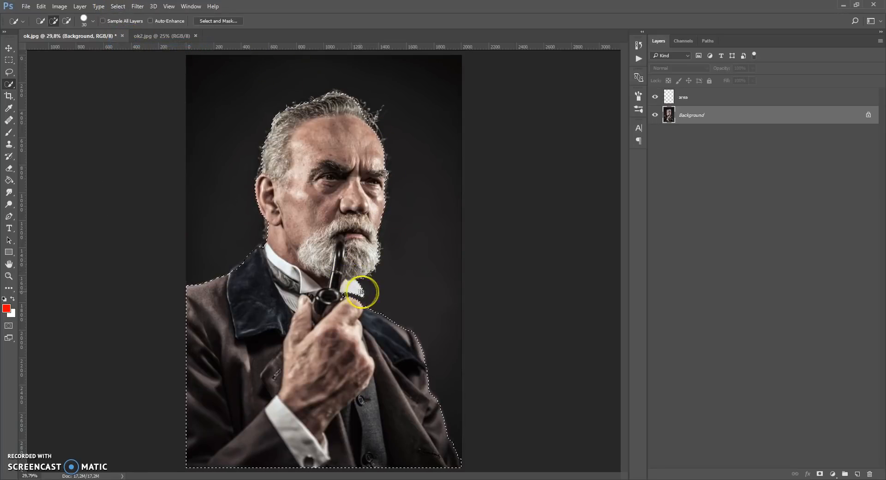
Fill the selected figure with the red foreground colour on the area layer using the Paint Bucket tool, and deselect
{"action": "left_click", "coordinate": [669, 96]}
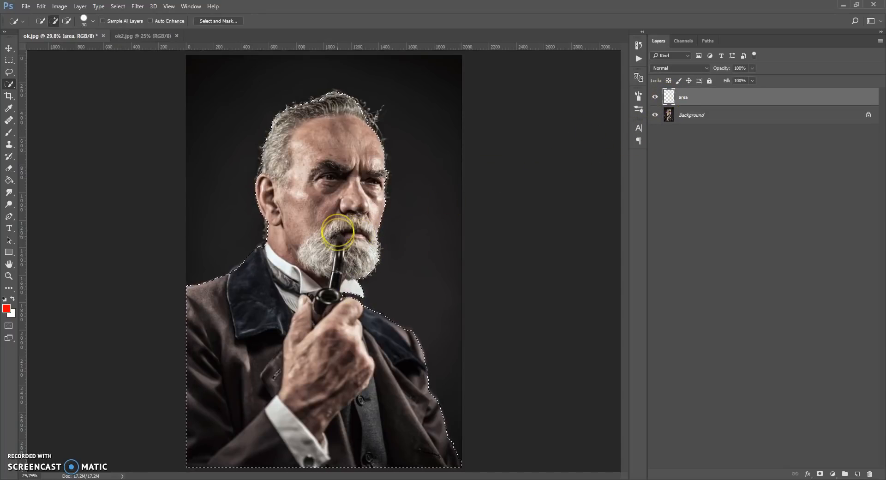
{"action": "left_click", "coordinate": [10, 180]}
{"action": "right_click", "coordinate": [11, 183]}
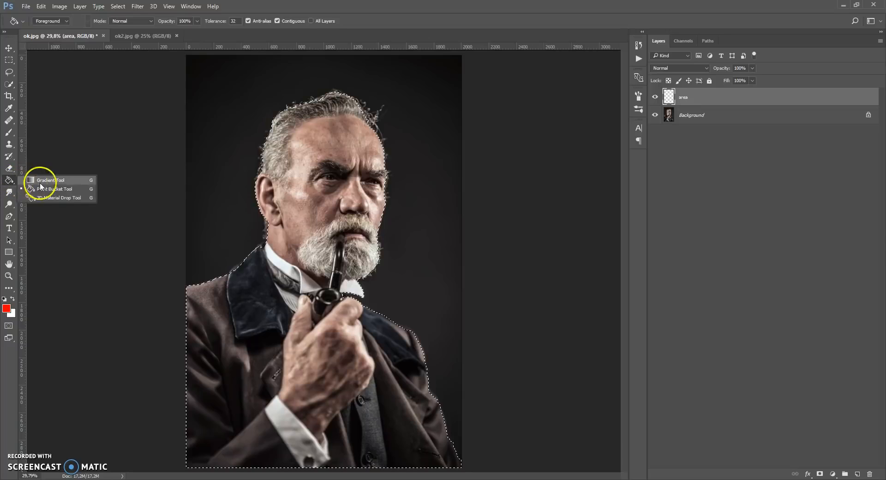
{"action": "left_click", "coordinate": [40, 189]}
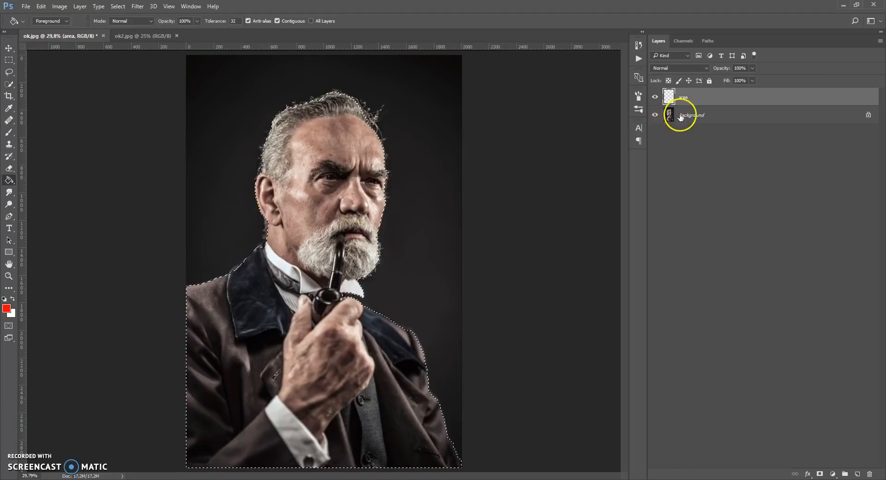
{"action": "left_click", "coordinate": [310, 224]}
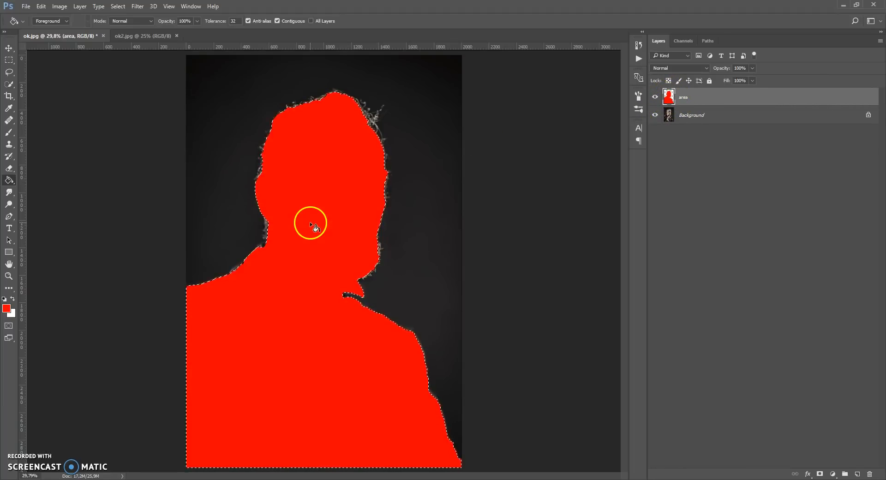
{"action": "key", "text": "ctrl+d"}
Expand the Van Gogh Art Photoshop Action set, widen the list to show full names, and select and expand the FOR OBJECT AREA action
{"action": "left_click", "coordinate": [189, 7]}
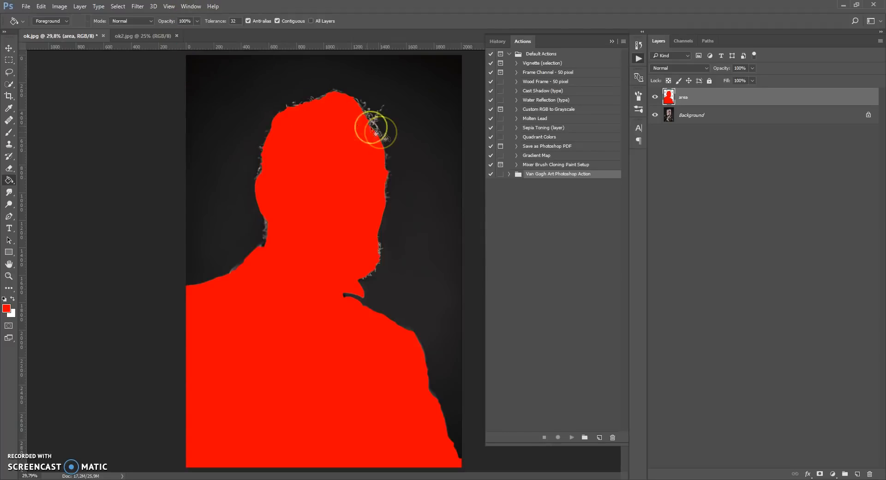
{"action": "left_click", "coordinate": [509, 174]}
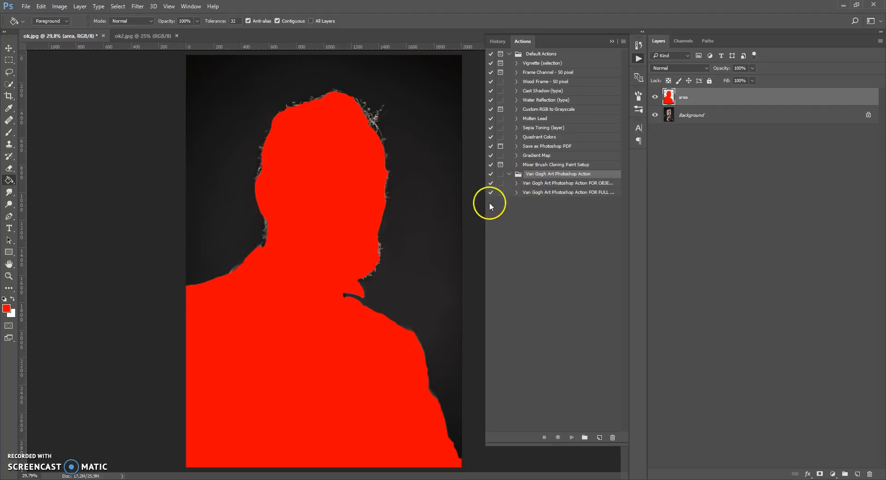
{"action": "left_click_drag", "start_coordinate": [485, 204], "coordinate": [454, 207]}
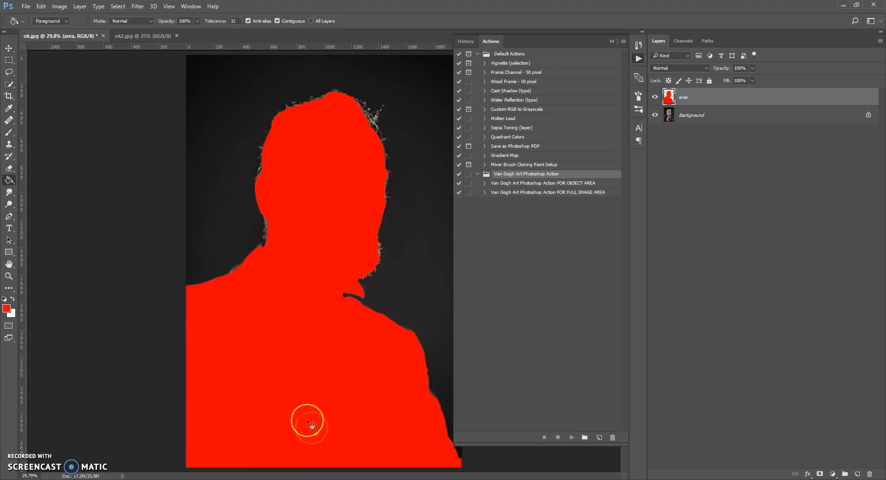
{"action": "left_click", "coordinate": [512, 192]}
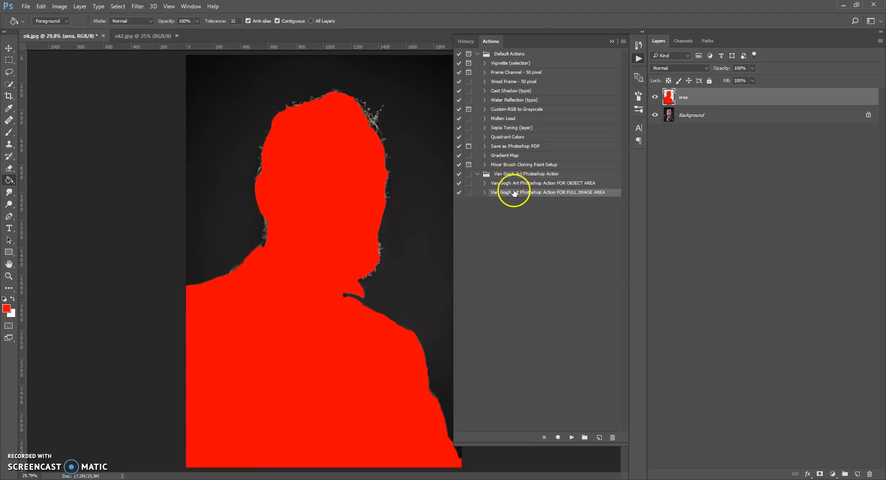
{"action": "left_click", "coordinate": [558, 183]}
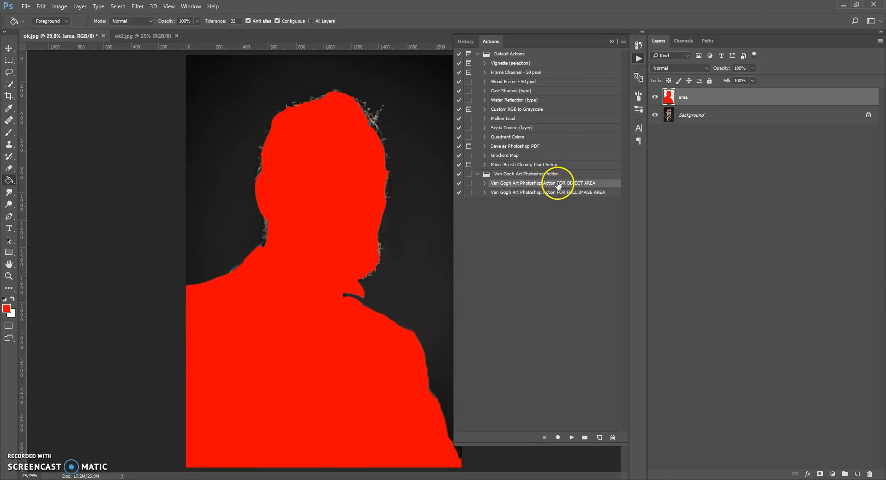
{"action": "left_click", "coordinate": [485, 184]}
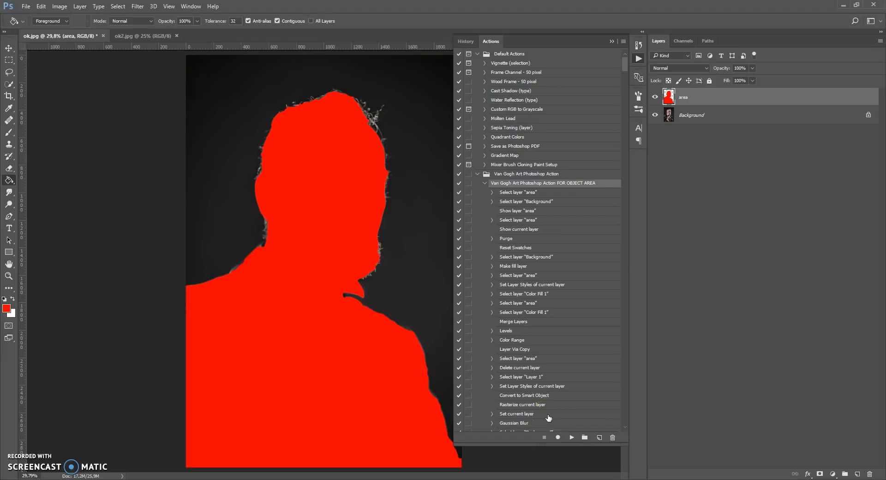
Activate the Brush tool with Normal mode, 100% opacity and 100% flow, and play the Van Gogh Art Photoshop Action FOR OBJECT AREA
{"action": "left_click", "coordinate": [9, 133]}
{"action": "left_click", "coordinate": [30, 133]}
{"action": "left_click", "coordinate": [180, 21]}
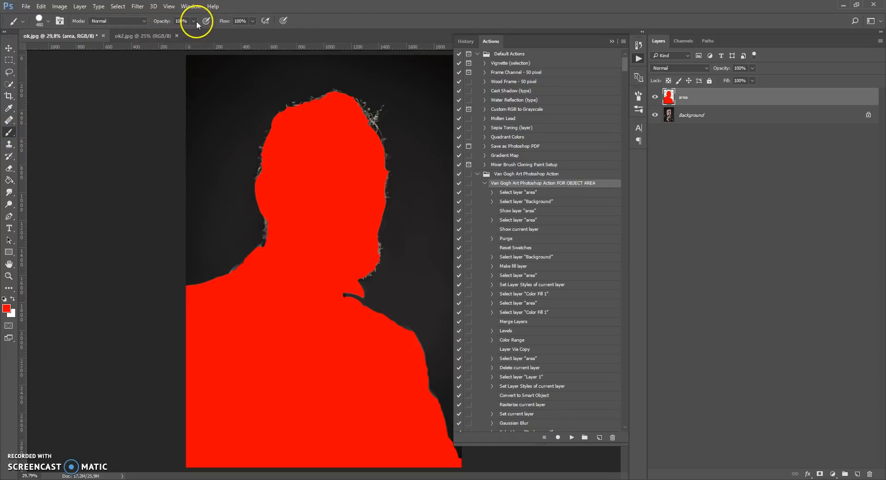
{"action": "left_click", "coordinate": [254, 23]}
{"action": "left_click", "coordinate": [255, 23]}
{"action": "left_click", "coordinate": [144, 22]}
{"action": "left_click", "coordinate": [140, 30]}
{"action": "left_click", "coordinate": [571, 437]}
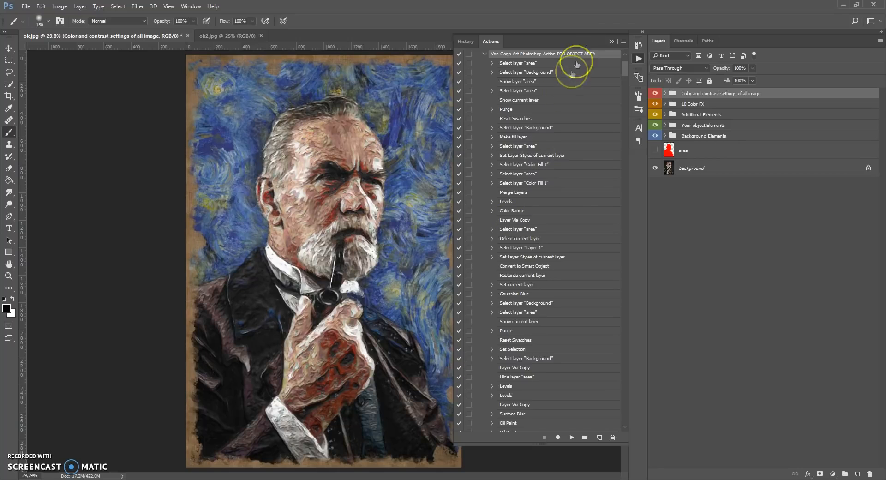
Collapse the Actions list and examine the layers inside the Background Elements and Your object Elements groups
{"action": "left_click", "coordinate": [611, 41]}
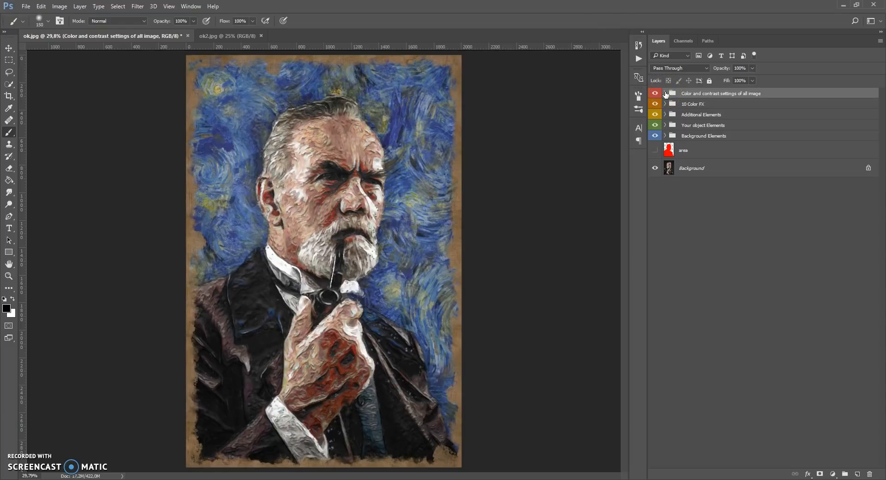
{"action": "left_click", "coordinate": [665, 136]}
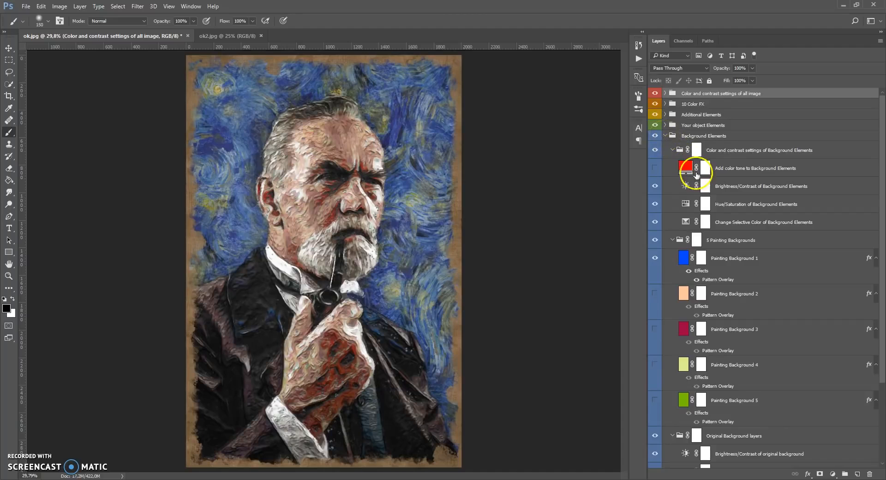
{"action": "scroll", "coordinate": [695, 175], "scroll_direction": "down", "scroll_amount": 3}
{"action": "scroll", "coordinate": [695, 175], "scroll_direction": "up", "scroll_amount": 3}
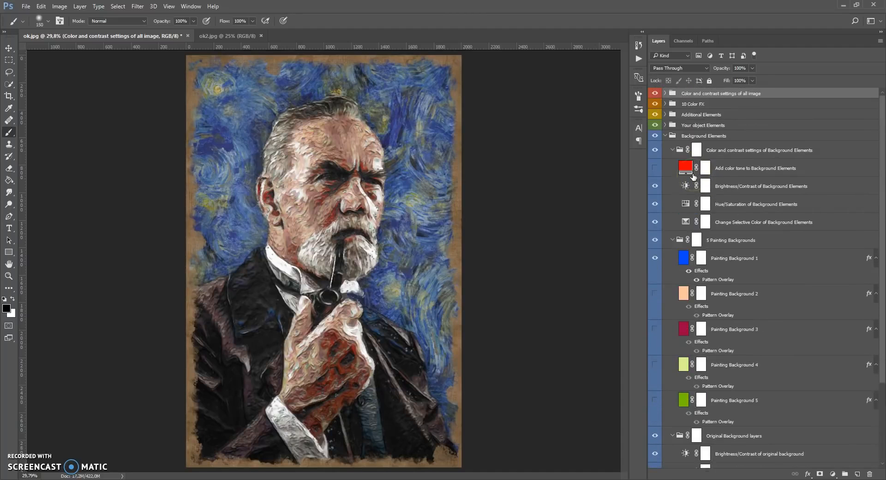
{"action": "left_click", "coordinate": [665, 136]}
{"action": "left_click", "coordinate": [665, 125]}
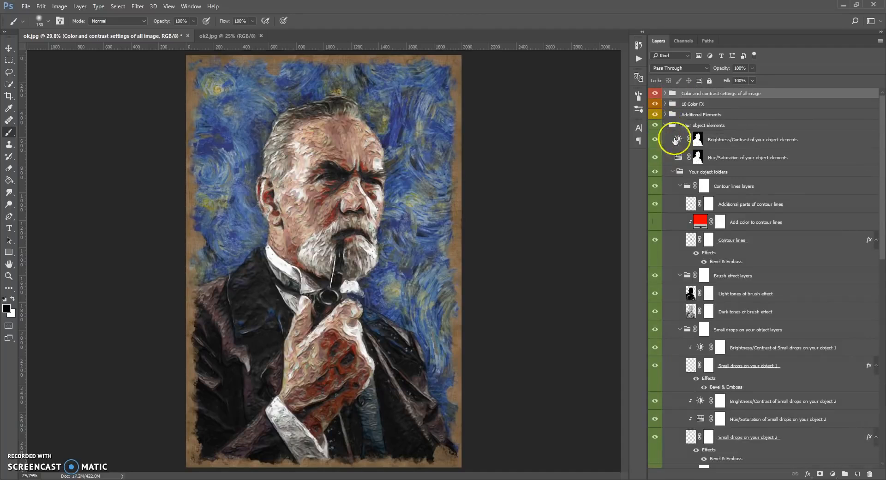
{"action": "scroll", "coordinate": [672, 153], "scroll_direction": "down", "scroll_amount": 3}
{"action": "scroll", "coordinate": [672, 159], "scroll_direction": "up", "scroll_amount": 3}
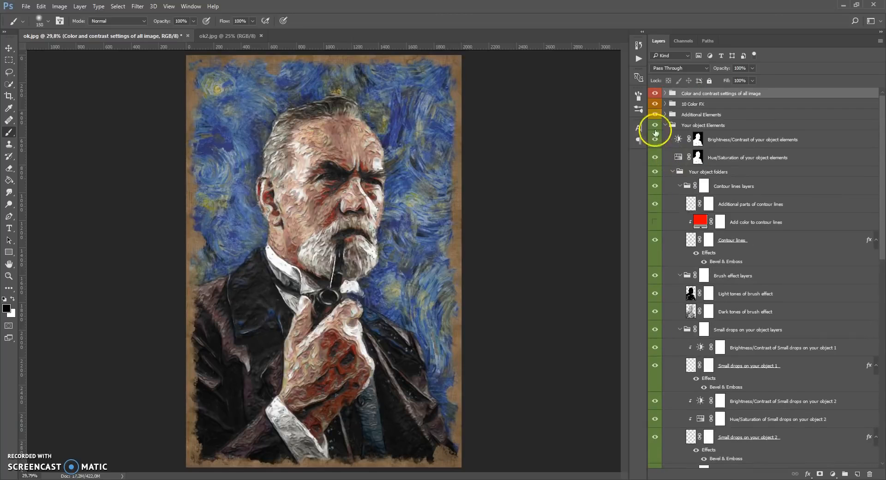
{"action": "left_click", "coordinate": [665, 125]}
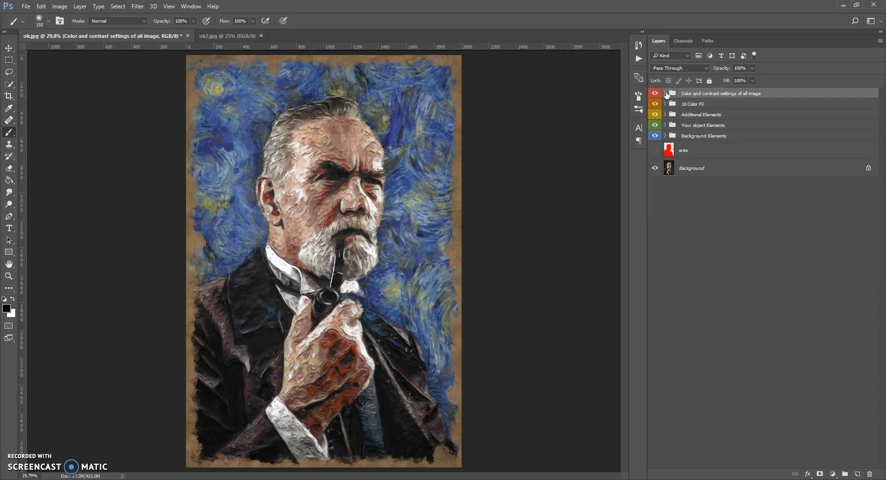
Examine the collapsed group structure of the generated layers, including the subfolders of Your object Elements and Background Elements
{"action": "left_click", "coordinate": [665, 95], "text": "ctrl"}
{"action": "left_click", "coordinate": [666, 95], "text": "ctrl"}
{"action": "left_click", "coordinate": [665, 126]}
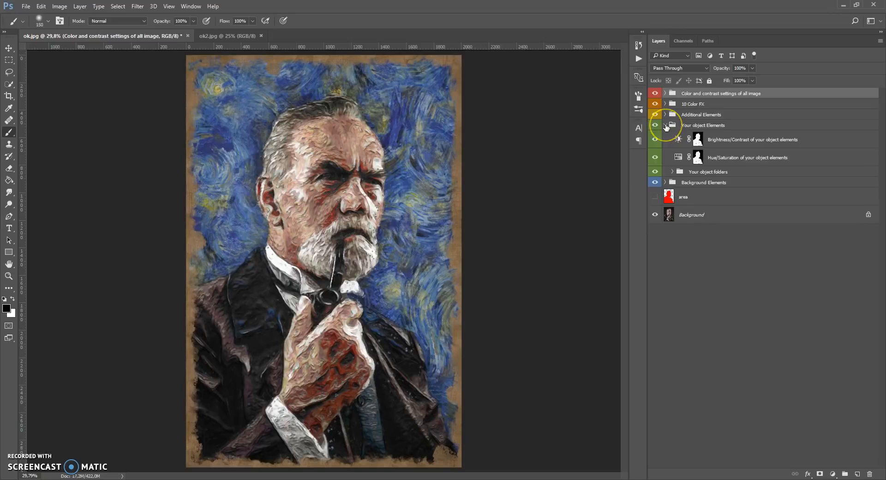
{"action": "left_click", "coordinate": [665, 125]}
{"action": "left_click", "coordinate": [665, 125]}
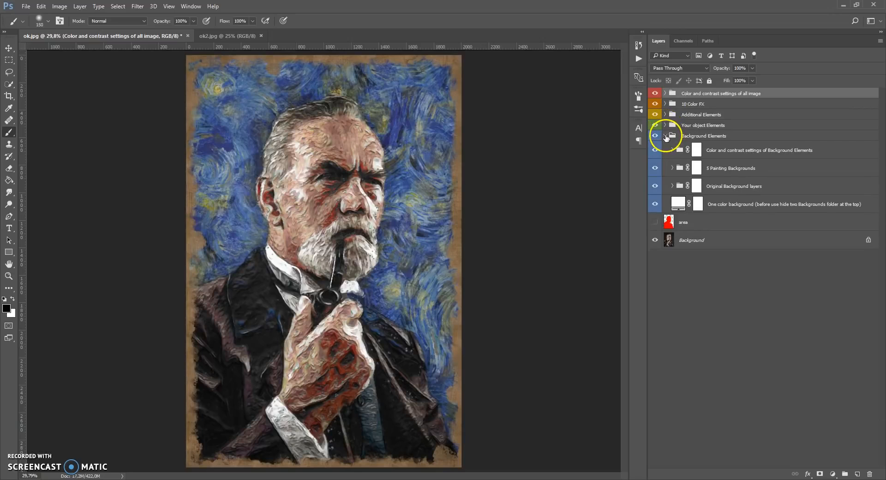
{"action": "left_click", "coordinate": [665, 125]}
{"action": "left_click", "coordinate": [665, 126]}
{"action": "left_click", "coordinate": [665, 125]}
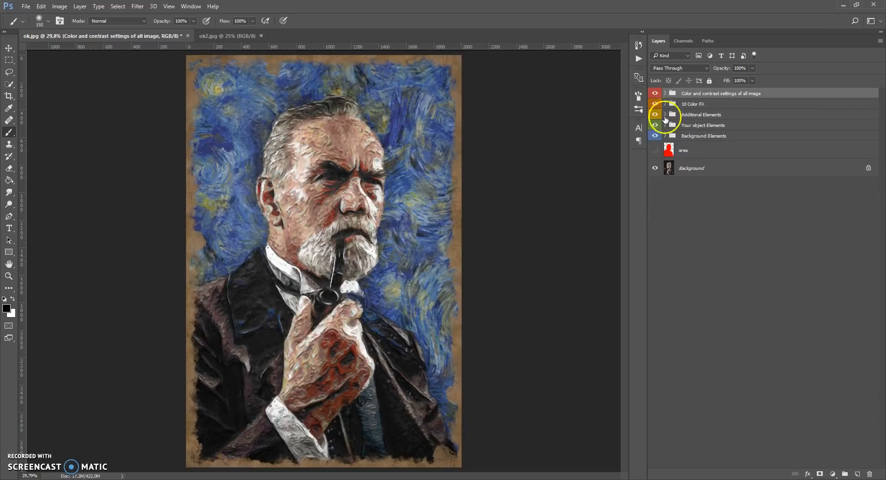
{"action": "left_click", "coordinate": [665, 125]}
{"action": "left_click", "coordinate": [673, 172]}
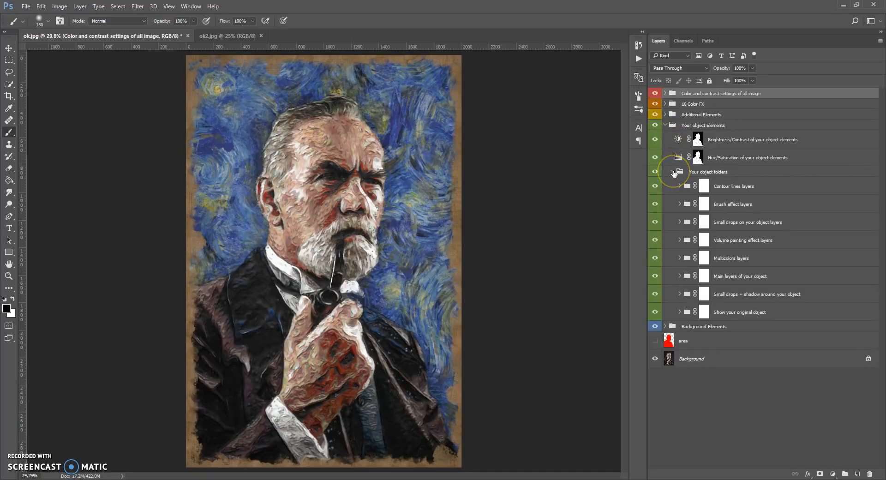
{"action": "left_click", "coordinate": [672, 171]}
{"action": "left_click", "coordinate": [665, 125]}
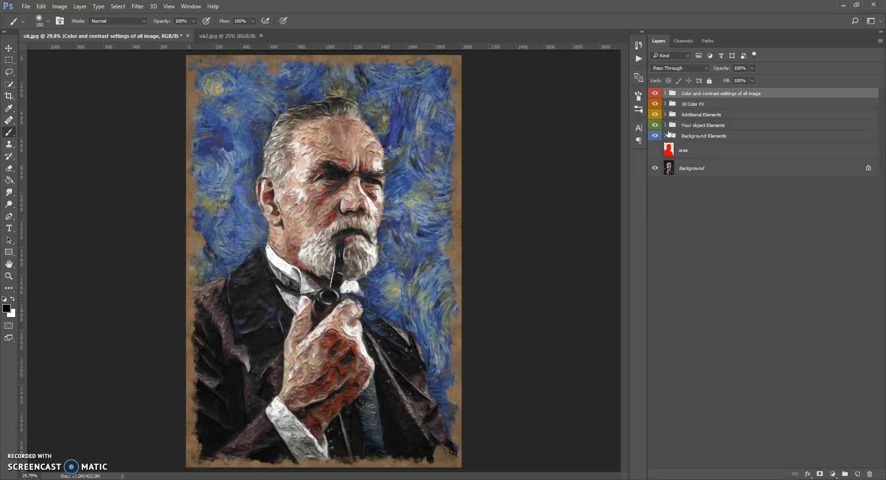
Select the top-level groups in turn, from Background Elements up to Color and contrast settings of all image
{"action": "left_click", "coordinate": [671, 137]}
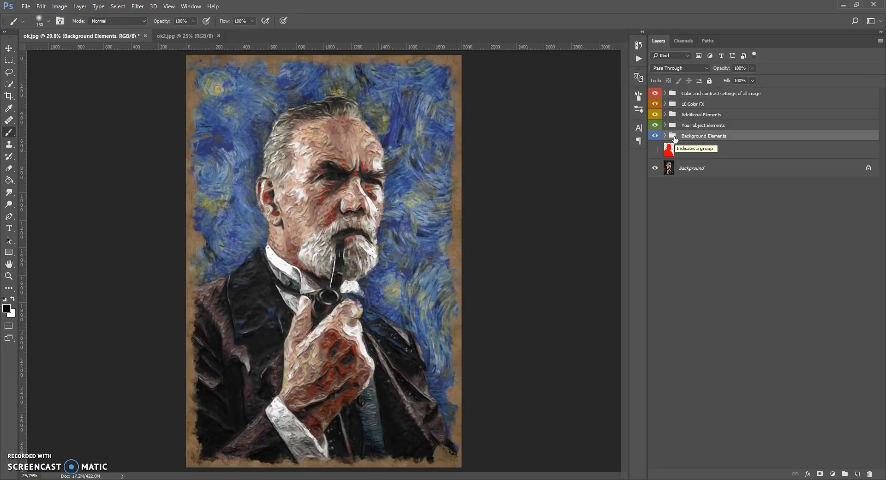
{"action": "left_click", "coordinate": [674, 125]}
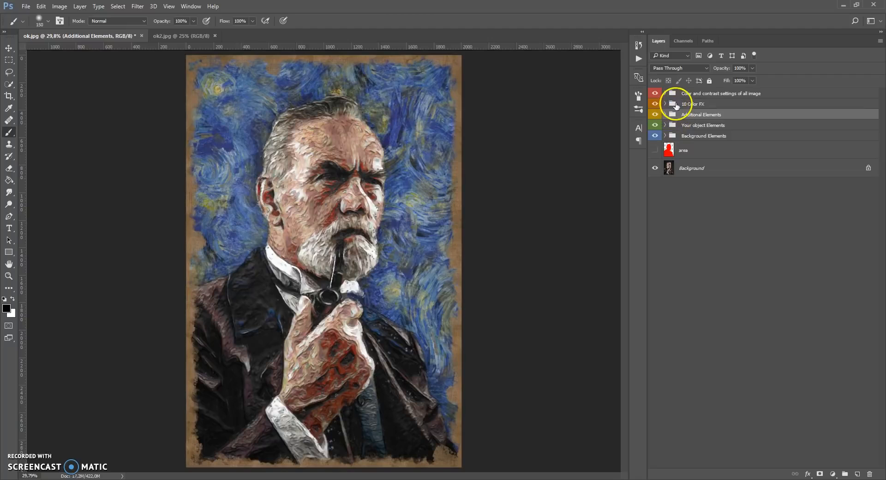
{"action": "left_click", "coordinate": [672, 104]}
{"action": "left_click", "coordinate": [674, 94]}
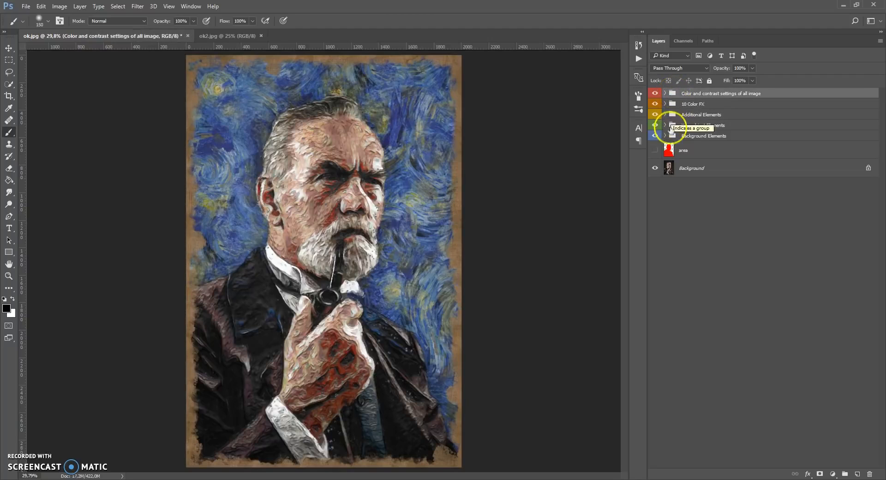
Expand Background Elements and hide the Original Background layers and 5 Painting Backgrounds groups to reveal the One color background
{"action": "left_click", "coordinate": [669, 137]}
{"action": "left_click", "coordinate": [665, 136]}
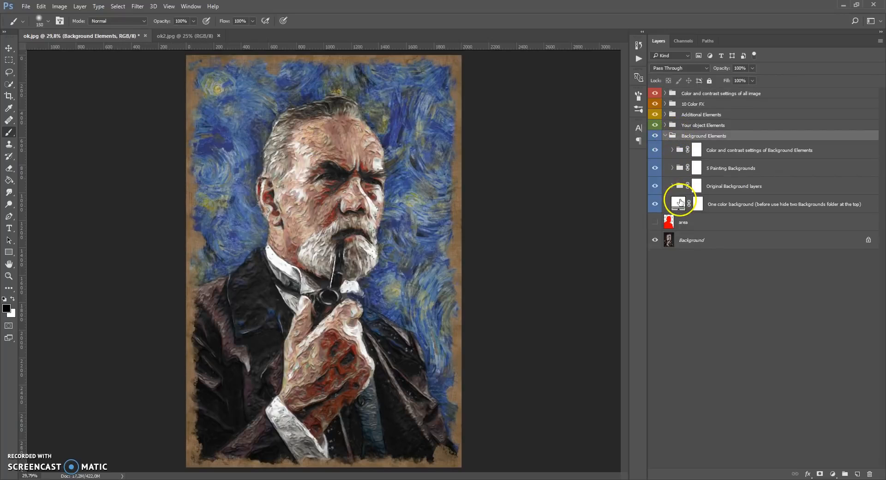
{"action": "left_click", "coordinate": [678, 203]}
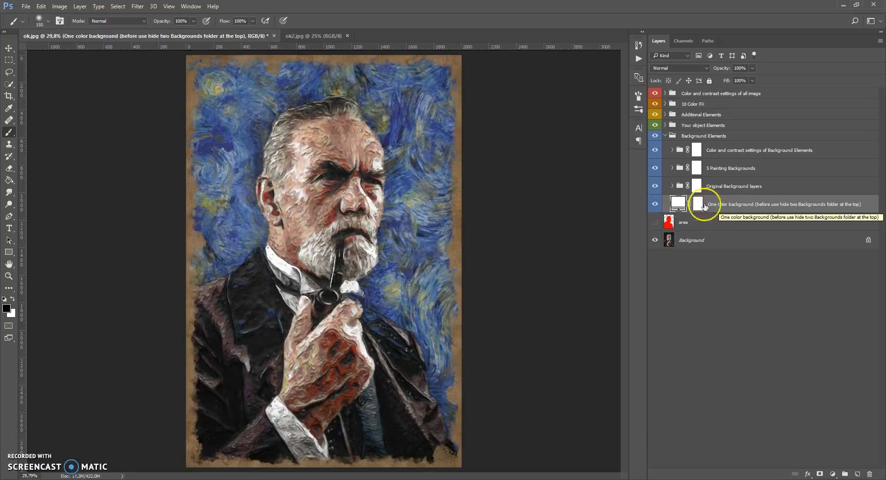
{"action": "left_click", "coordinate": [655, 186]}
{"action": "left_click", "coordinate": [655, 168]}
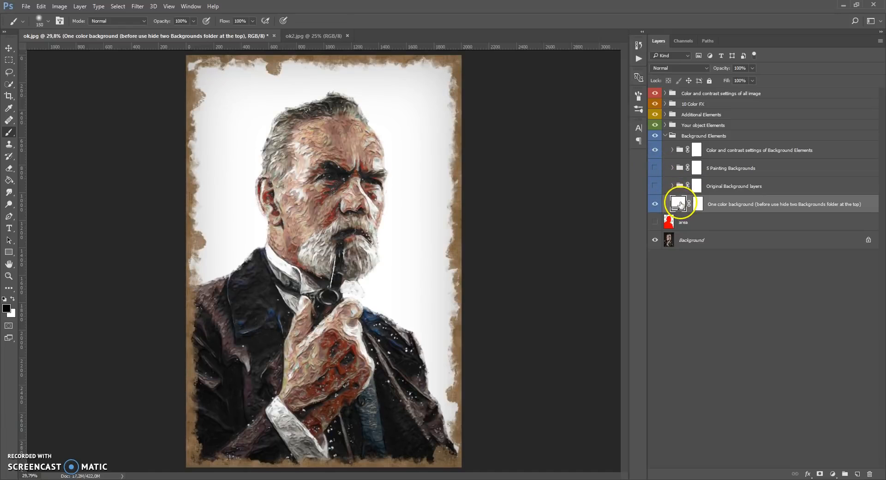
Try other colours for the One color background fill, cancel the change, and show both hidden background groups again
{"action": "double_click", "coordinate": [679, 205]}
{"action": "left_click", "coordinate": [678, 267]}
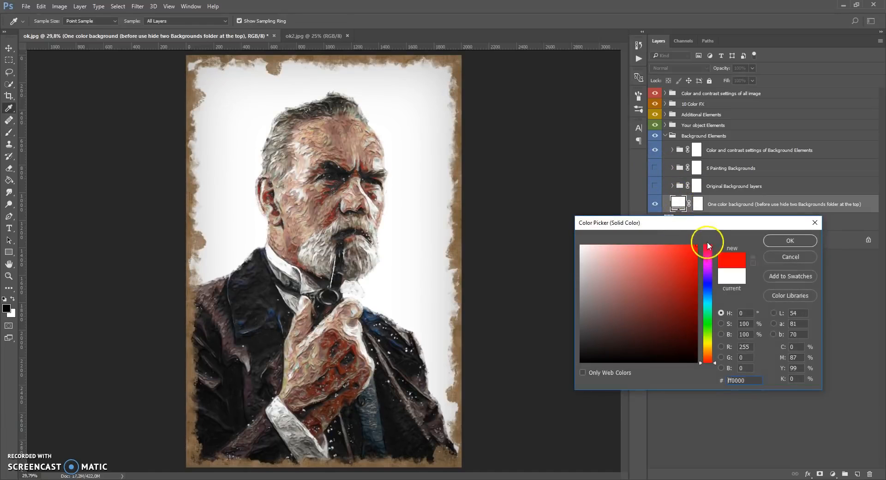
{"action": "left_click", "coordinate": [707, 250]}
{"action": "mouse_move", "coordinate": [707, 250]}
{"action": "left_mouse_down"}
{"action": "mouse_move", "coordinate": [707, 358]}
{"action": "mouse_move", "coordinate": [707, 282]}
{"action": "mouse_move", "coordinate": [619, 297]}
{"action": "mouse_move", "coordinate": [628, 279]}
{"action": "mouse_move", "coordinate": [607, 270]}
{"action": "mouse_move", "coordinate": [643, 312]}
{"action": "mouse_move", "coordinate": [637, 283]}
{"action": "mouse_move", "coordinate": [612, 276]}
{"action": "left_mouse_up"}
{"action": "left_click", "coordinate": [780, 256]}
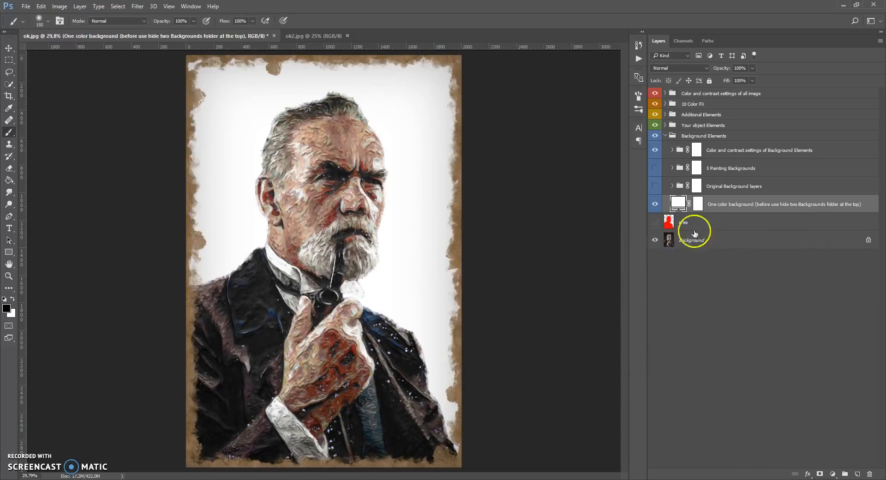
{"action": "left_click", "coordinate": [655, 186]}
{"action": "left_click", "coordinate": [655, 168]}
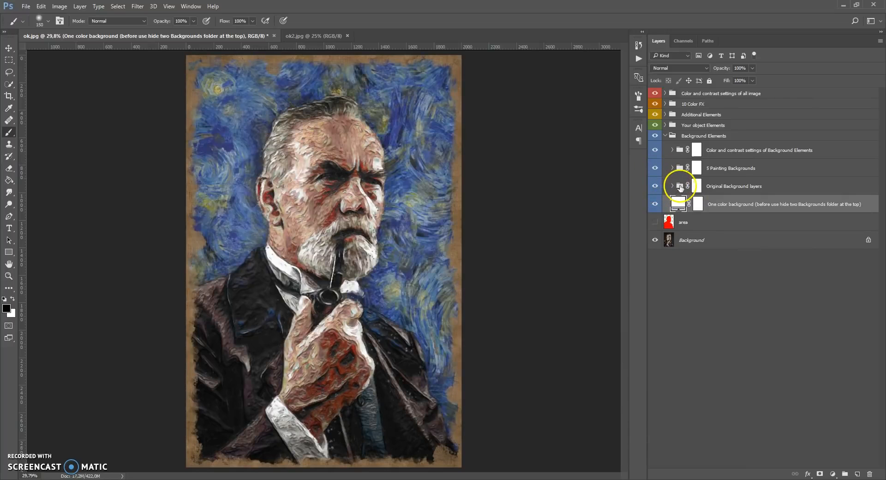
Expand Original Background layers and hide the 5 Painting Backgrounds group to reveal the original background with artistic effect
{"action": "left_click", "coordinate": [681, 187]}
{"action": "left_click", "coordinate": [672, 187]}
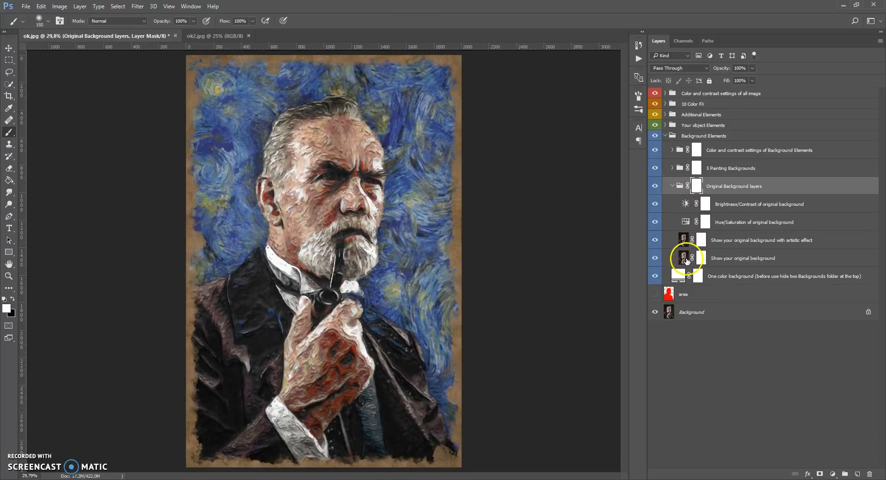
{"action": "left_click", "coordinate": [685, 260]}
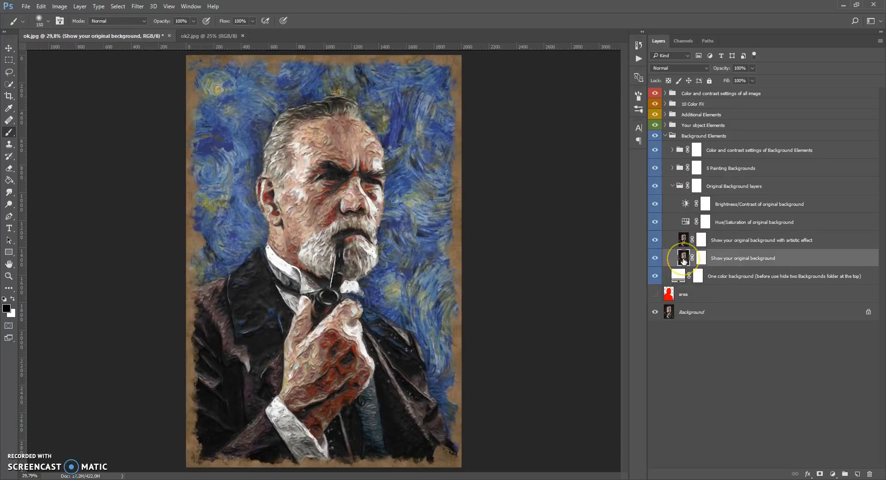
{"action": "left_click", "coordinate": [684, 257]}
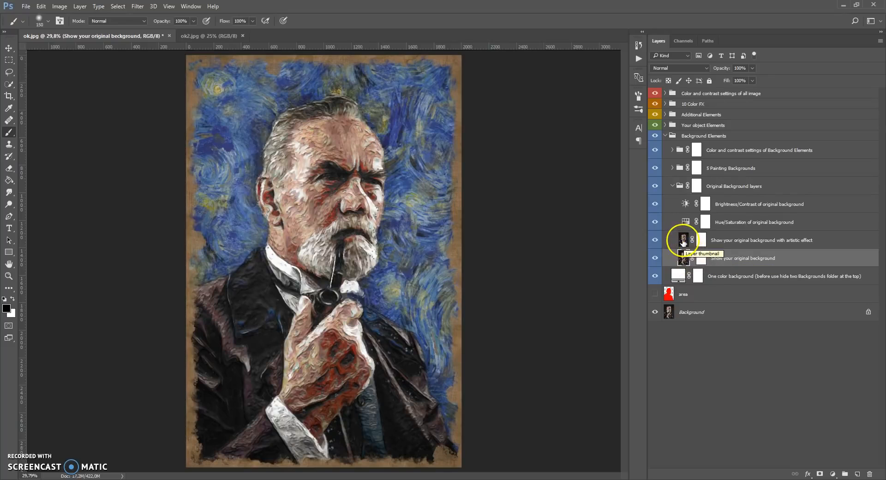
{"action": "left_click", "coordinate": [683, 240]}
{"action": "left_click", "coordinate": [683, 242]}
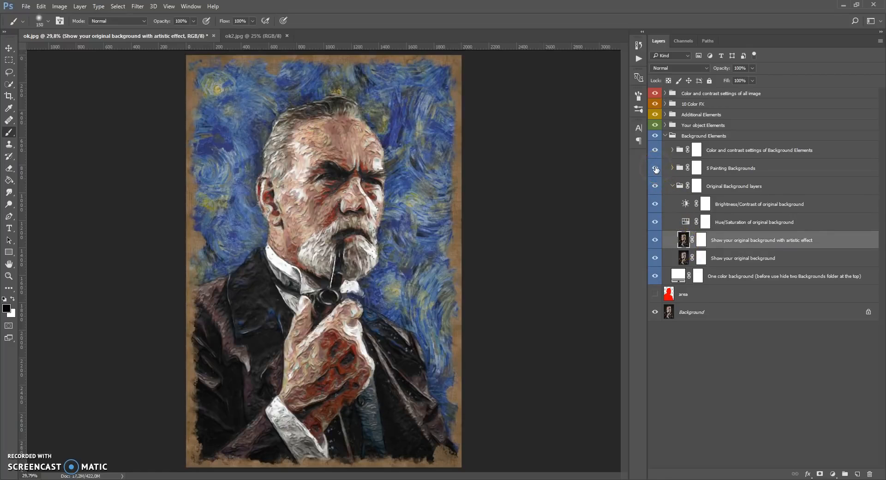
{"action": "left_click", "coordinate": [656, 169]}
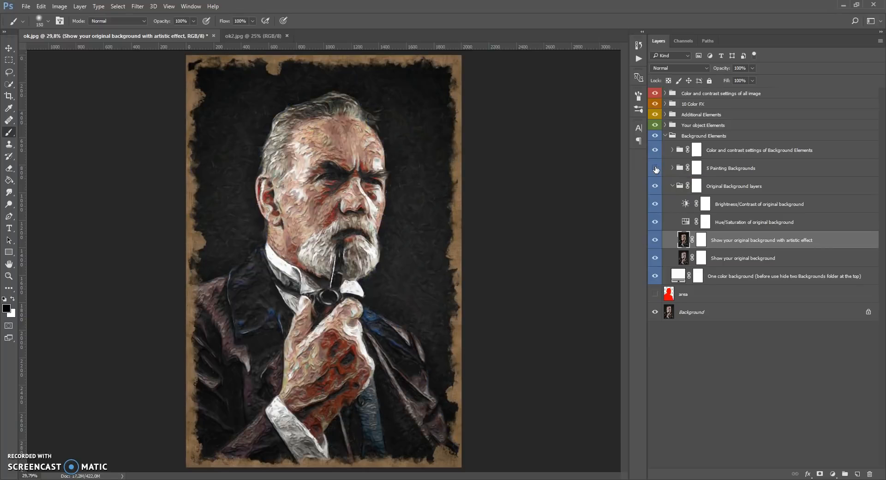
{"action": "scroll", "coordinate": [625, 168], "scroll_direction": "up", "scroll_amount": 3}
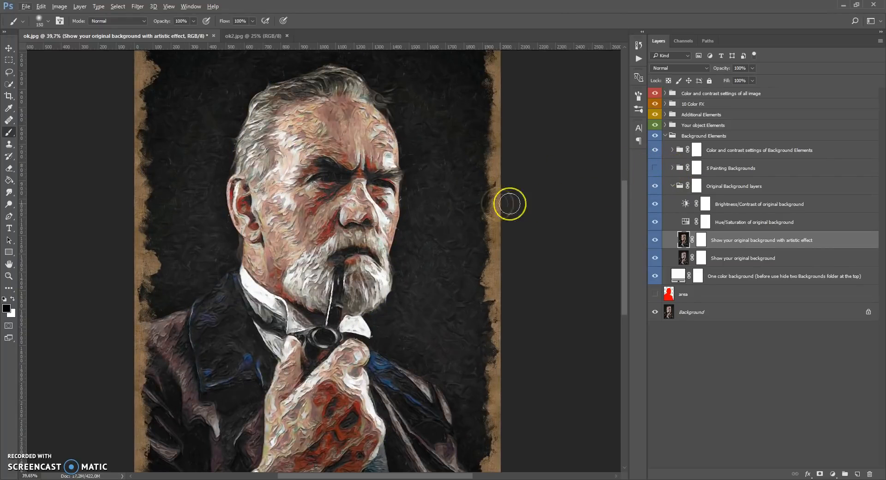
{"action": "scroll", "coordinate": [321, 193], "scroll_direction": "up", "scroll_amount": 3}
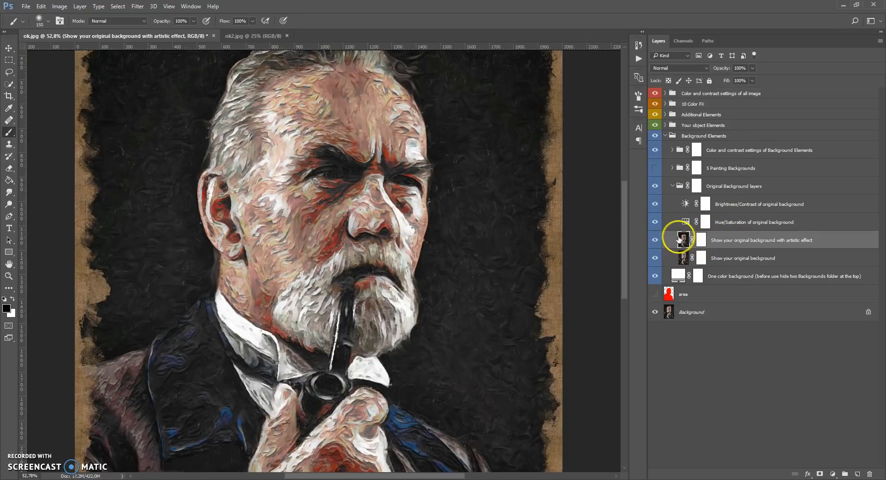
Compare the plain original background with the artistic version by temporarily hiding the Show your original background with artistic effect layer
{"action": "left_click", "coordinate": [655, 240]}
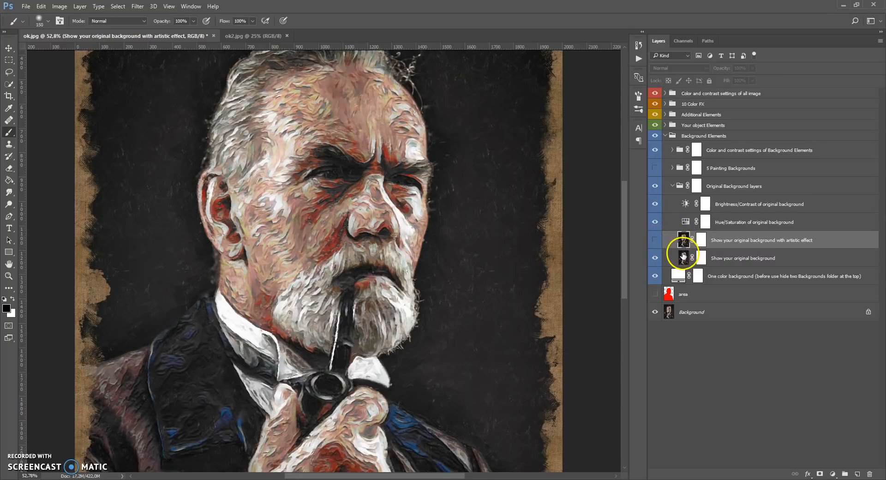
{"action": "left_click", "coordinate": [683, 257]}
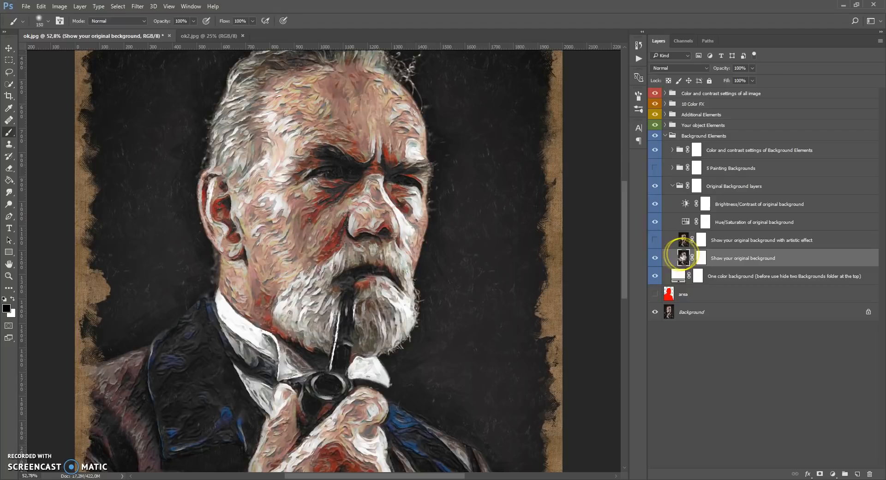
{"action": "left_click", "coordinate": [654, 241]}
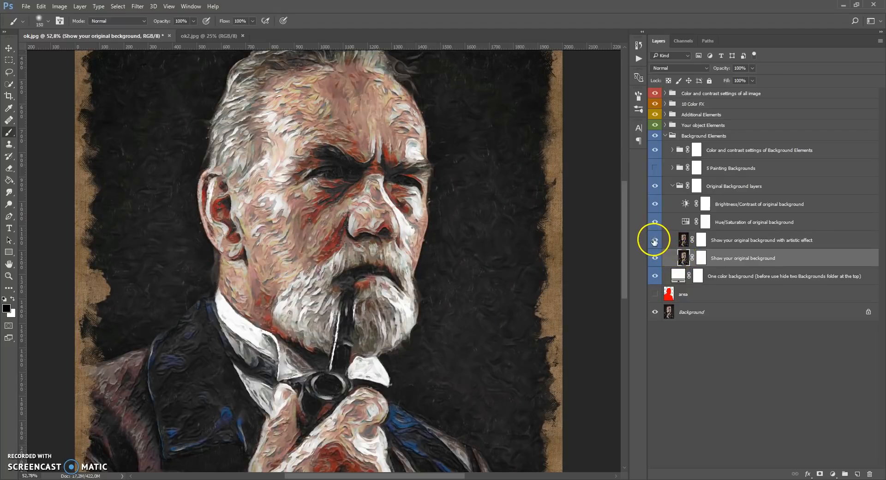
Set the Hue/Saturation of original background adjustment to hue -45, saturation -5 and lightness -5
{"action": "double_click", "coordinate": [685, 222]}
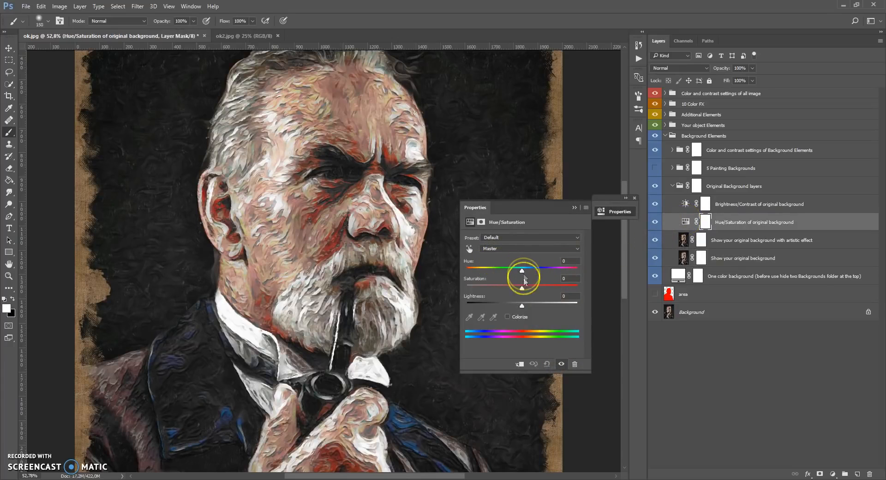
{"action": "left_click_drag", "start_coordinate": [522, 287], "coordinate": [563, 290]}
{"action": "left_click_drag", "start_coordinate": [522, 271], "coordinate": [497, 268]}
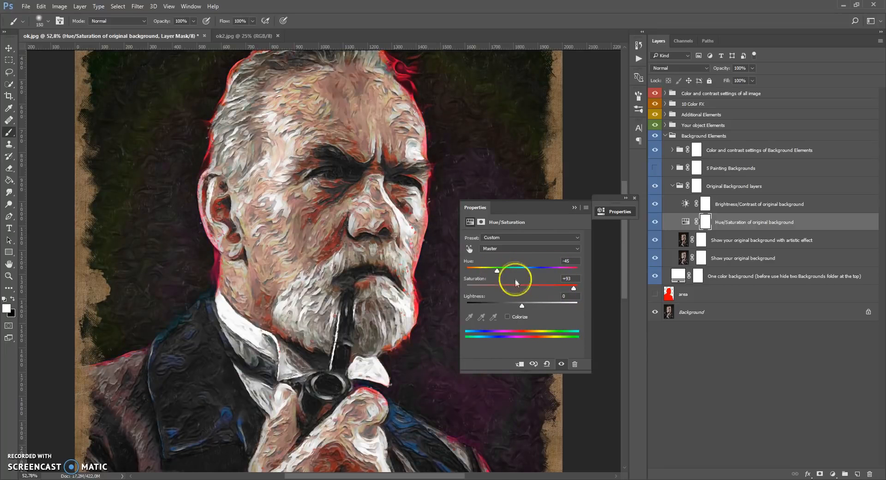
{"action": "mouse_move", "coordinate": [521, 312]}
{"action": "left_mouse_down"}
{"action": "mouse_move", "coordinate": [537, 304]}
{"action": "mouse_move", "coordinate": [517, 307]}
{"action": "left_mouse_up"}
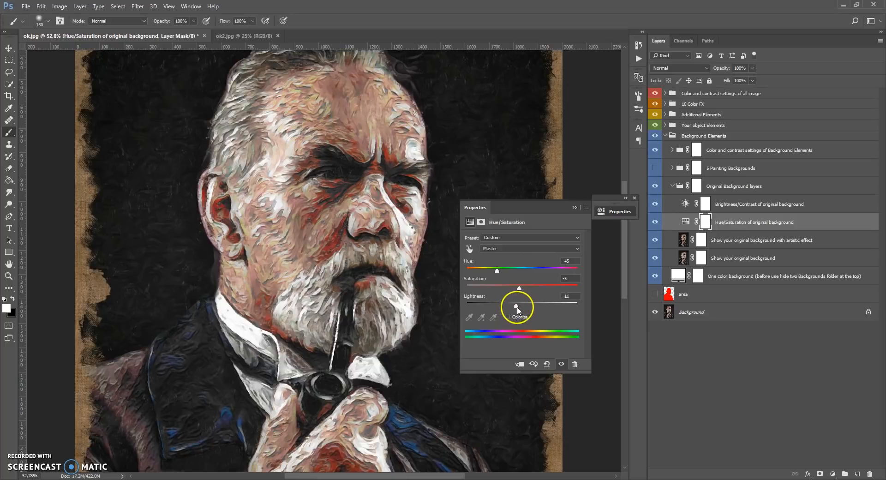
{"action": "left_click", "coordinate": [575, 207]}
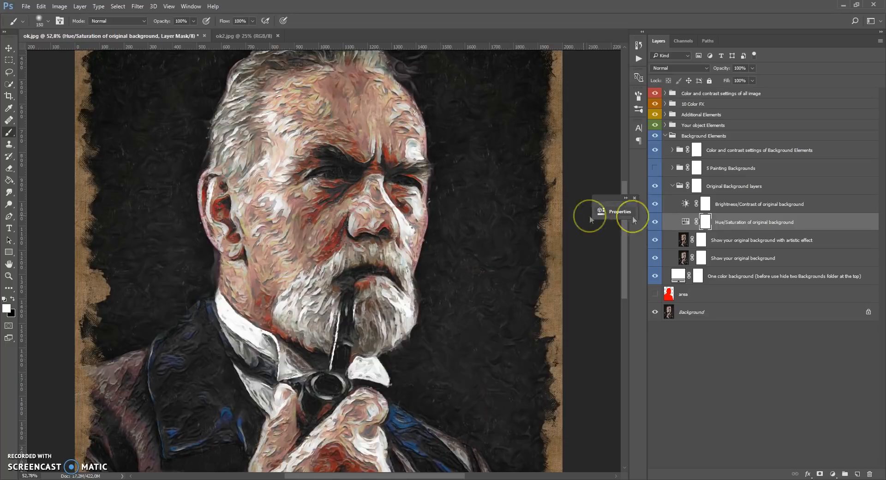
Set the Brightness/Contrast of original background adjustment to brightness -1 and contrast -2
{"action": "double_click", "coordinate": [686, 203]}
{"action": "left_click_drag", "start_coordinate": [522, 276], "coordinate": [525, 259]}
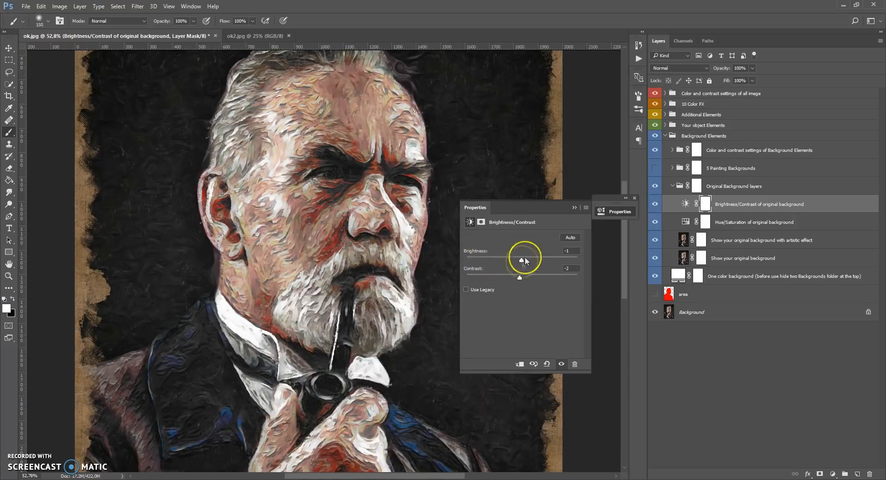
Close the adjustment settings and collapse the Original Background layers group
{"action": "left_click", "coordinate": [574, 208]}
{"action": "left_click", "coordinate": [679, 189]}
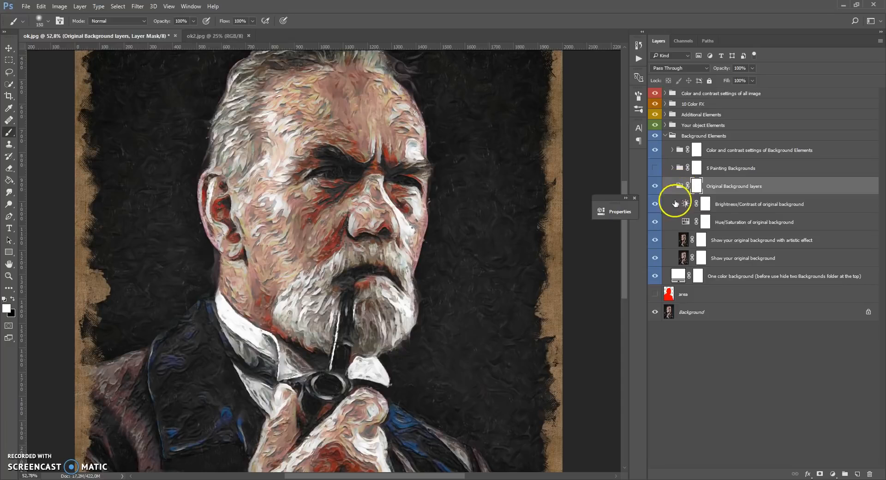
{"action": "left_click", "coordinate": [672, 186]}
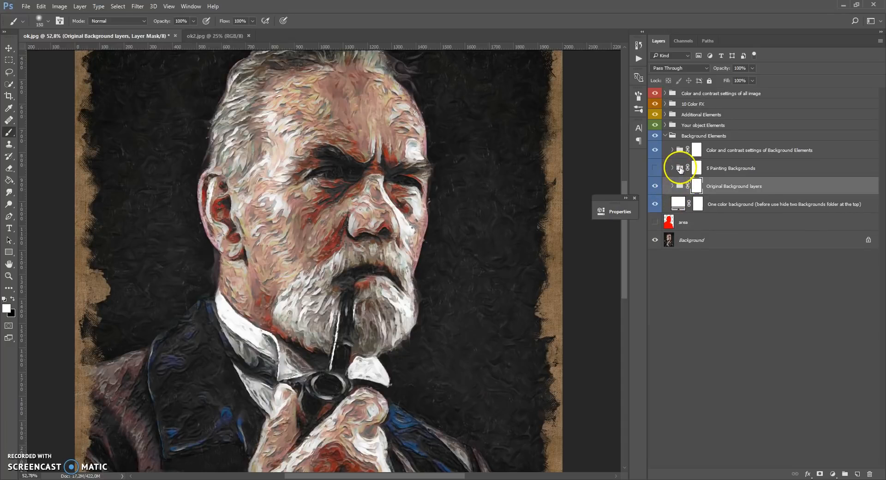
Make the 5 Painting Backgrounds group visible again and expand it to access its individual background layers
{"action": "left_click", "coordinate": [682, 170]}
{"action": "left_click", "coordinate": [635, 198]}
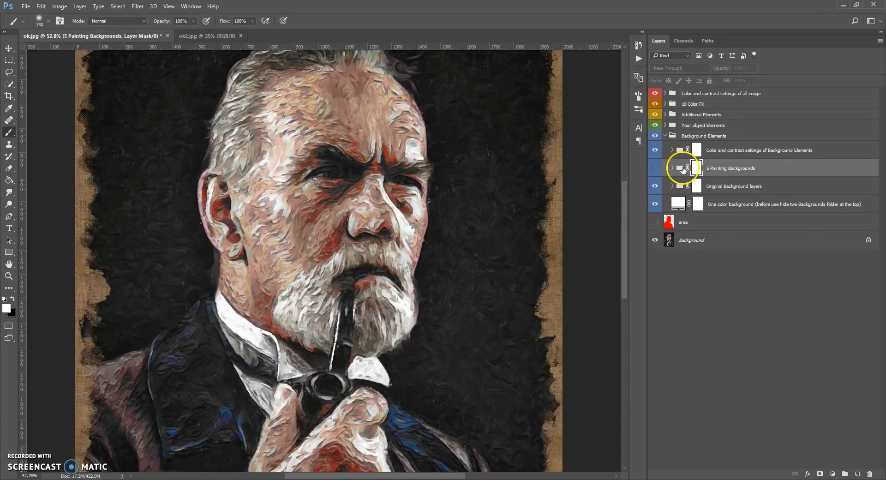
{"action": "left_click", "coordinate": [654, 171]}
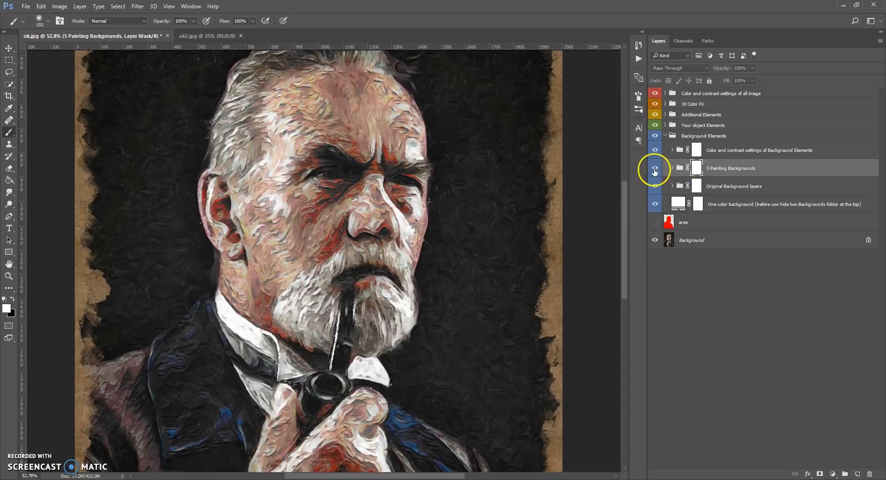
{"action": "scroll", "coordinate": [392, 206], "scroll_direction": "down", "scroll_amount": 6}
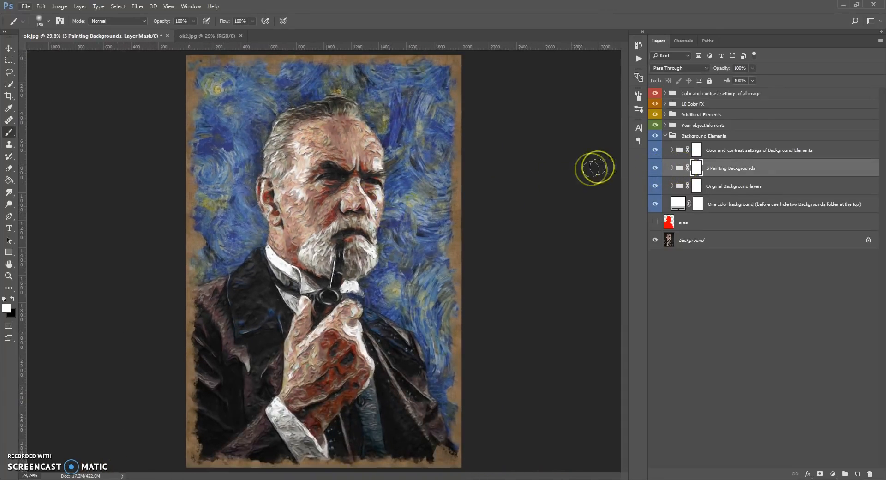
{"action": "left_click", "coordinate": [672, 169]}
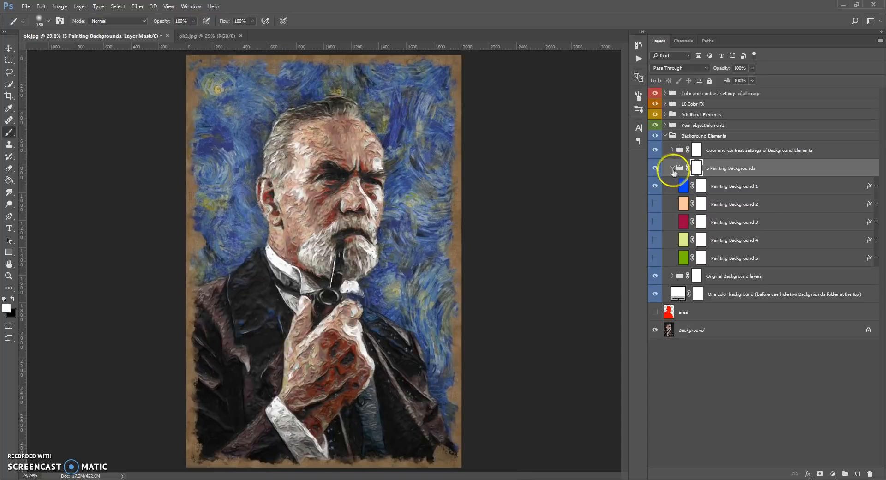
{"action": "scroll", "coordinate": [328, 120], "scroll_direction": "up", "scroll_amount": 4}
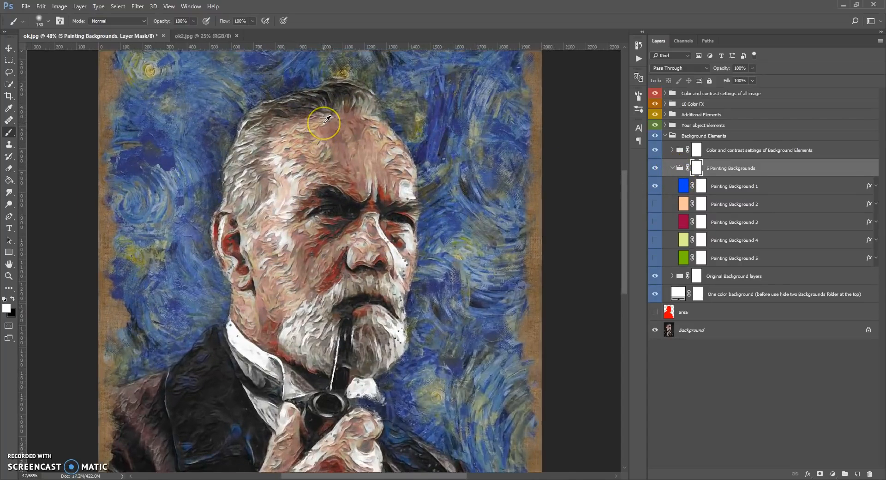
{"action": "scroll", "coordinate": [328, 120], "scroll_direction": "up", "scroll_amount": 1}
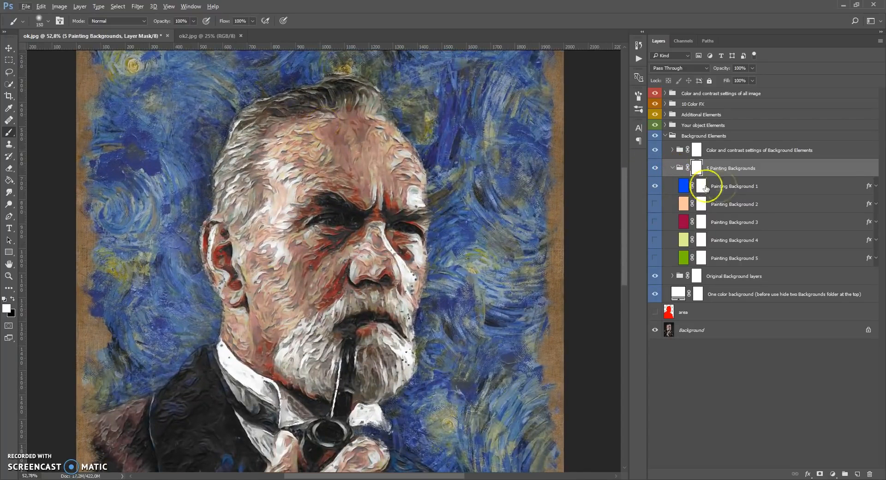
Preview Painting Background 2, 3, 4 and 5 one at a time, and return to showing only Painting Background 1
{"action": "left_click", "coordinate": [655, 186]}
{"action": "left_click", "coordinate": [655, 204]}
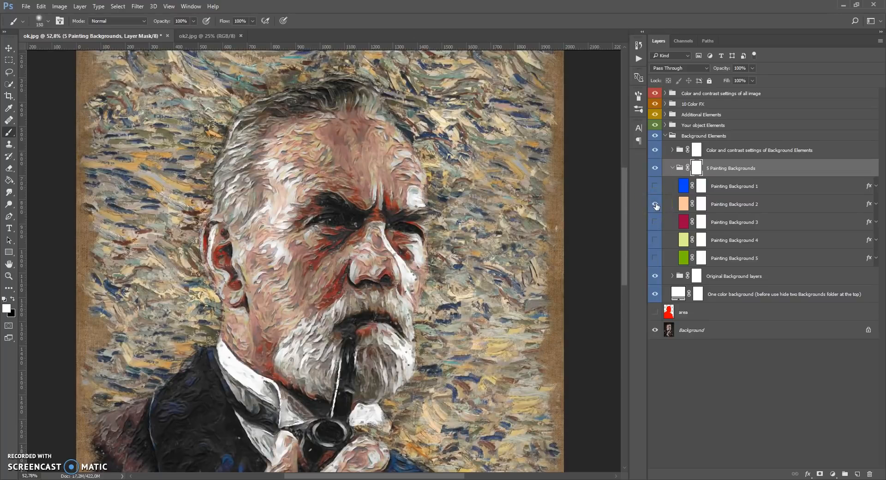
{"action": "left_click", "coordinate": [655, 204]}
{"action": "left_click", "coordinate": [654, 223]}
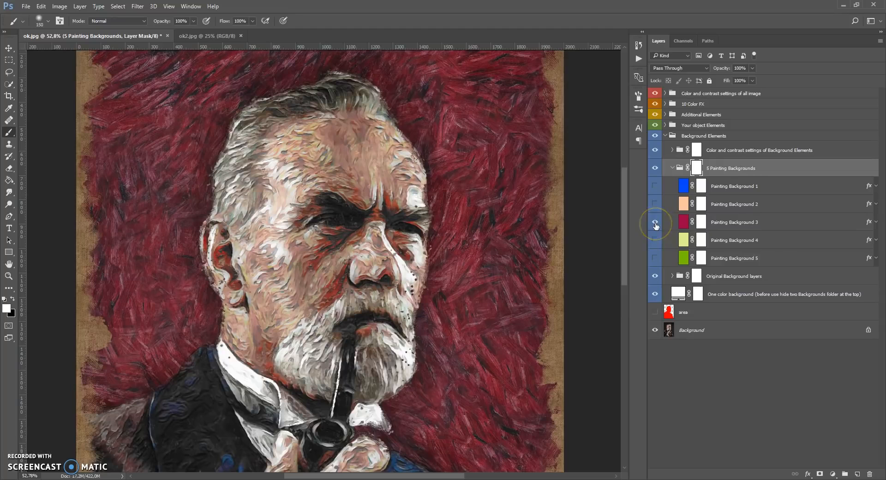
{"action": "left_click", "coordinate": [655, 223]}
{"action": "left_click", "coordinate": [655, 240]}
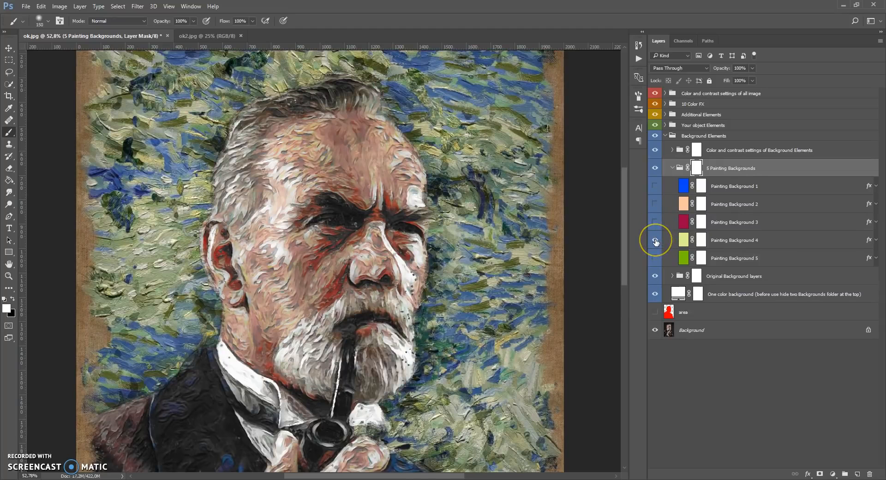
{"action": "left_click", "coordinate": [655, 240]}
{"action": "left_click", "coordinate": [655, 258]}
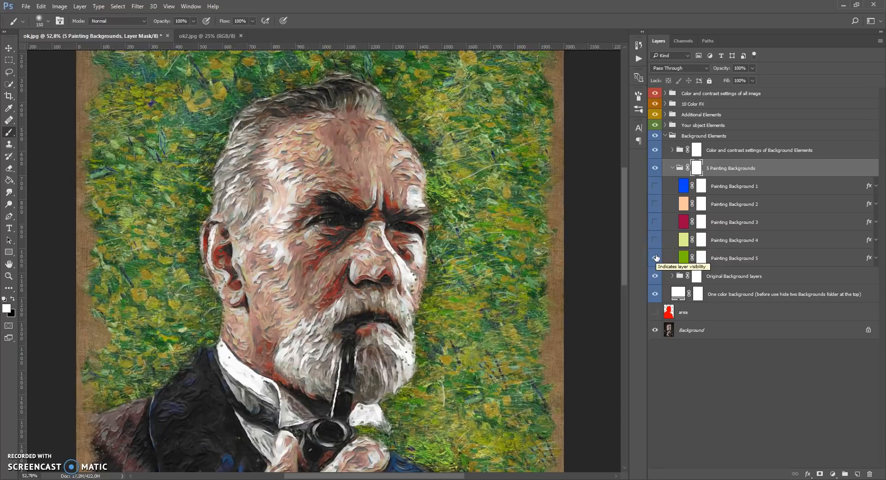
{"action": "left_click", "coordinate": [656, 258]}
{"action": "left_click", "coordinate": [655, 186]}
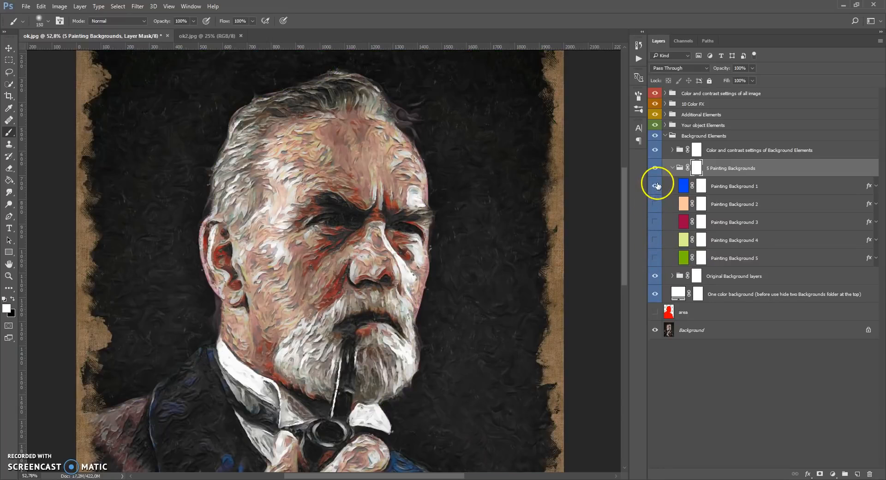
Open the Pattern Overlay settings of Painting Background 1 and reposition its pattern behind the portrait
{"action": "left_click", "coordinate": [685, 187]}
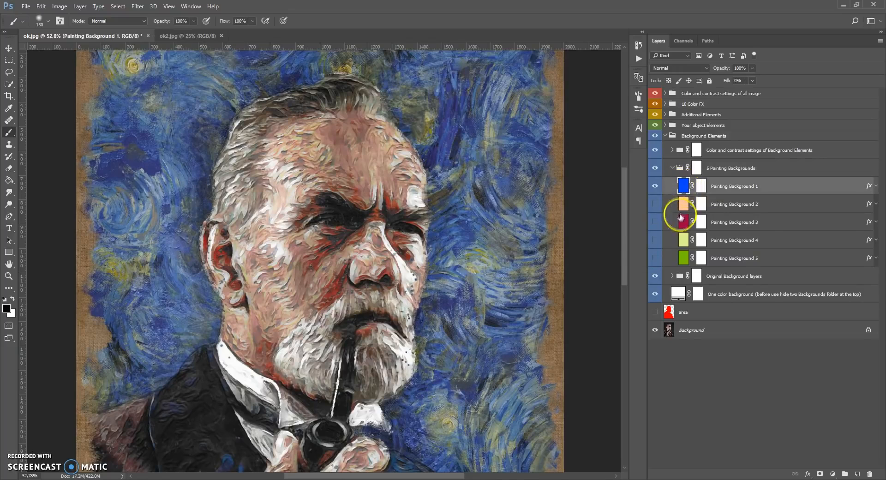
{"action": "double_click", "coordinate": [684, 187]}
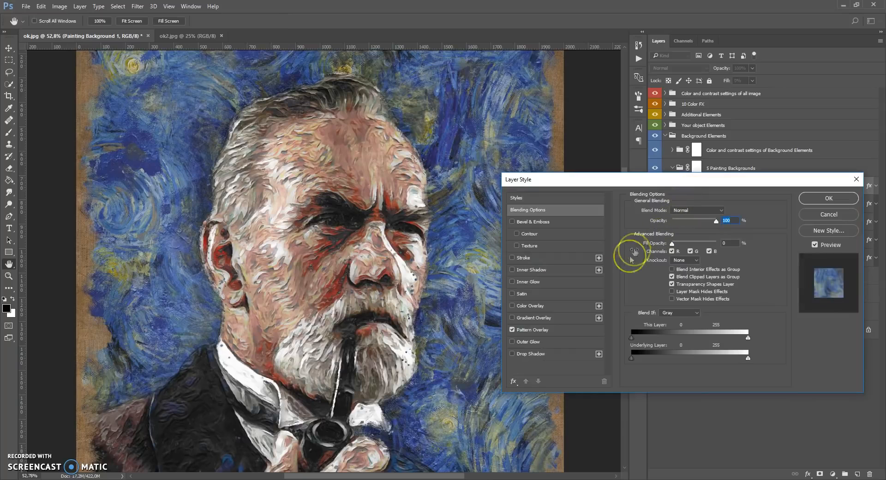
{"action": "left_click", "coordinate": [540, 333]}
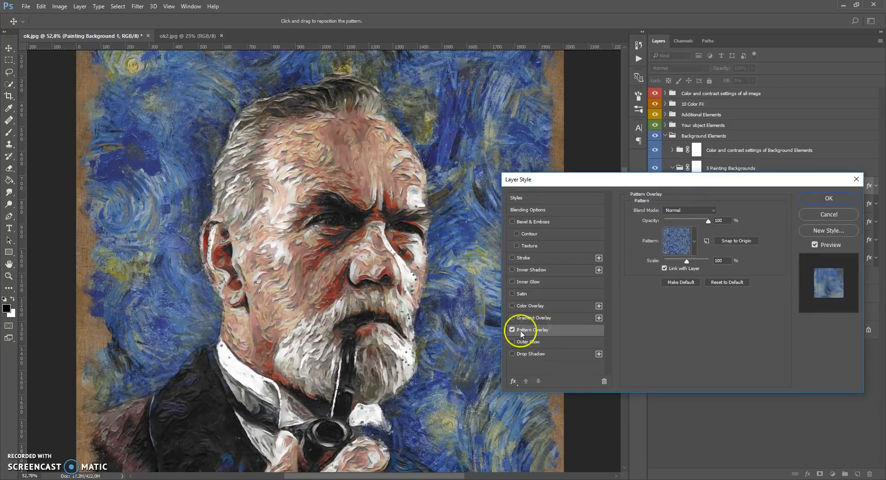
{"action": "left_click_drag", "start_coordinate": [475, 382], "coordinate": [166, 189]}
{"action": "left_click_drag", "start_coordinate": [436, 417], "coordinate": [419, 389]}
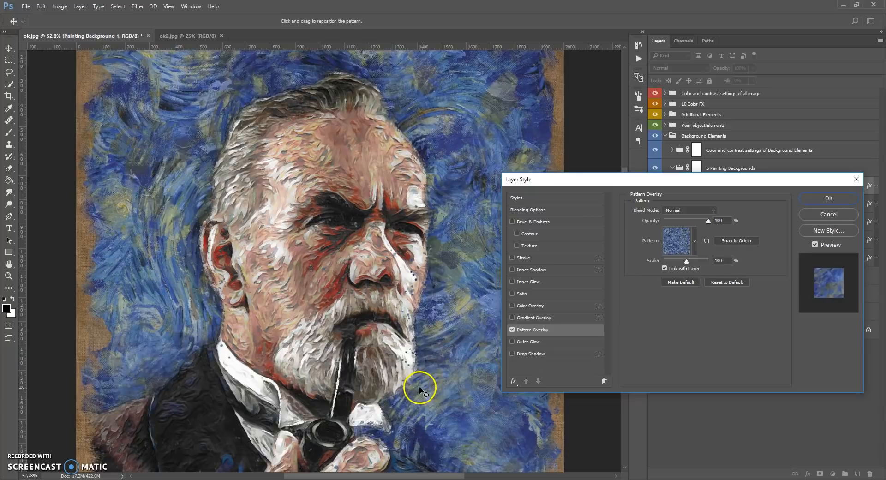
Try pattern scales of 50% and 25% for Painting Background 1, then set the scale to 100% and apply the layer style
{"action": "left_click", "coordinate": [719, 260]}
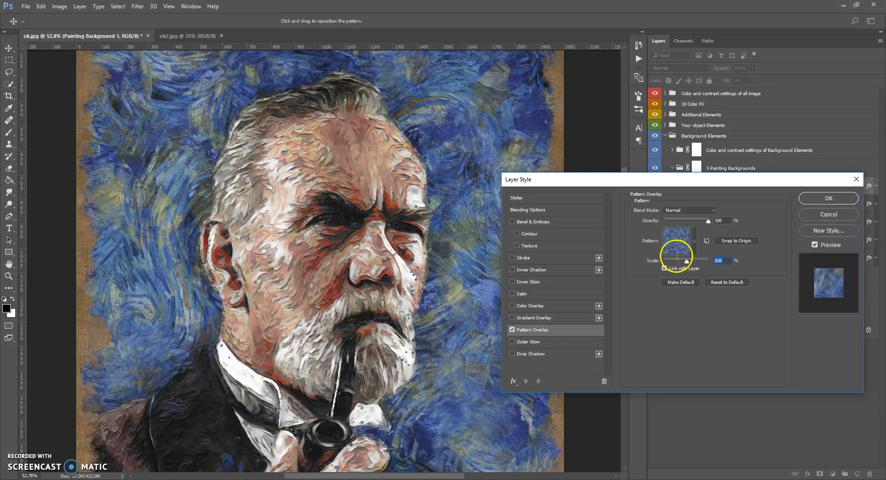
{"action": "type", "text": "50"}
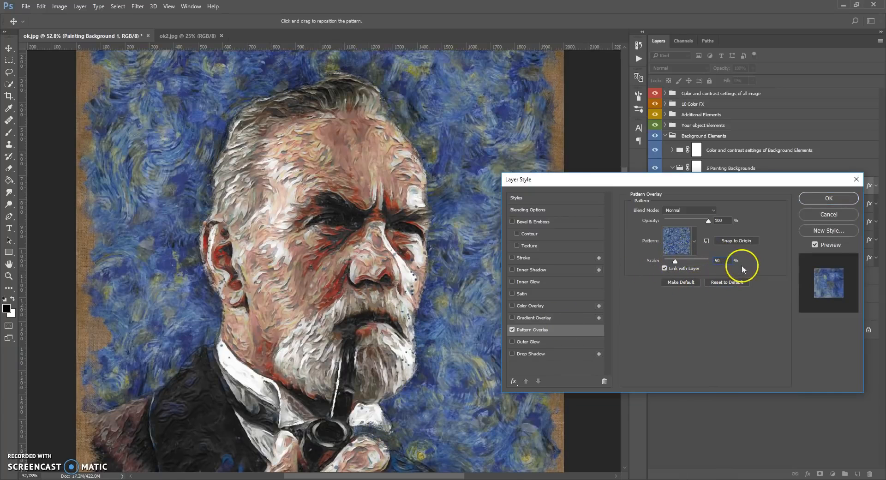
{"action": "type", "text": "25"}
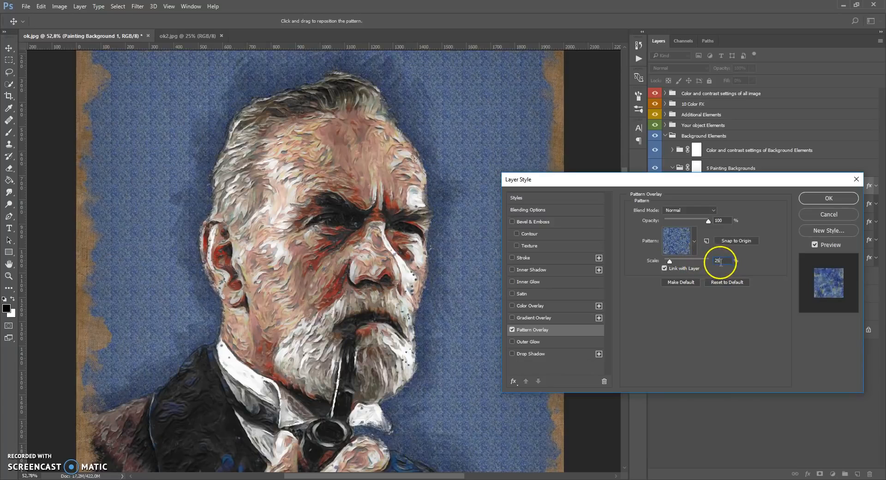
{"action": "type", "text": "100"}
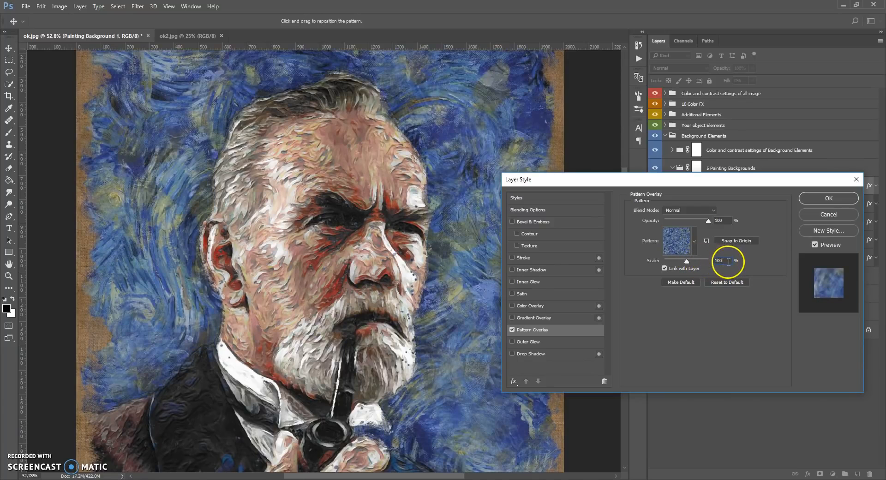
{"action": "left_click", "coordinate": [829, 198]}
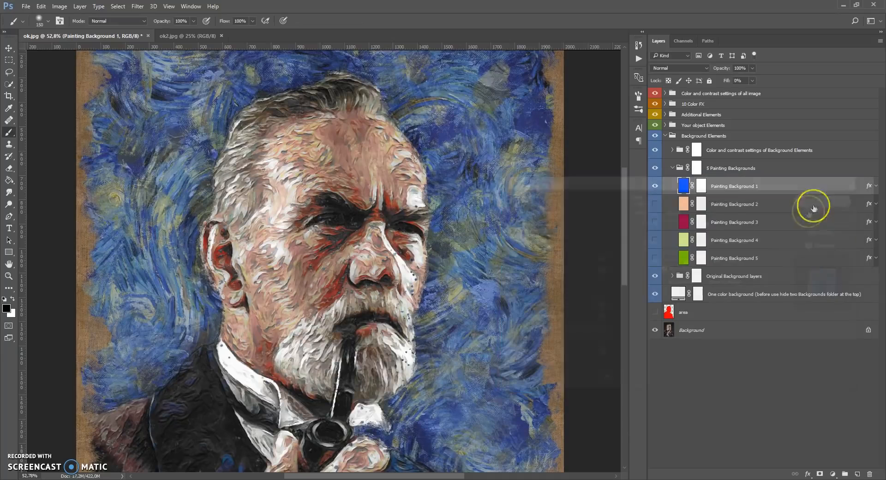
Hide Painting Background 1, briefly preview Painting Background 2, and show Painting Background 3 instead
{"action": "left_click", "coordinate": [655, 187]}
{"action": "left_click", "coordinate": [655, 204]}
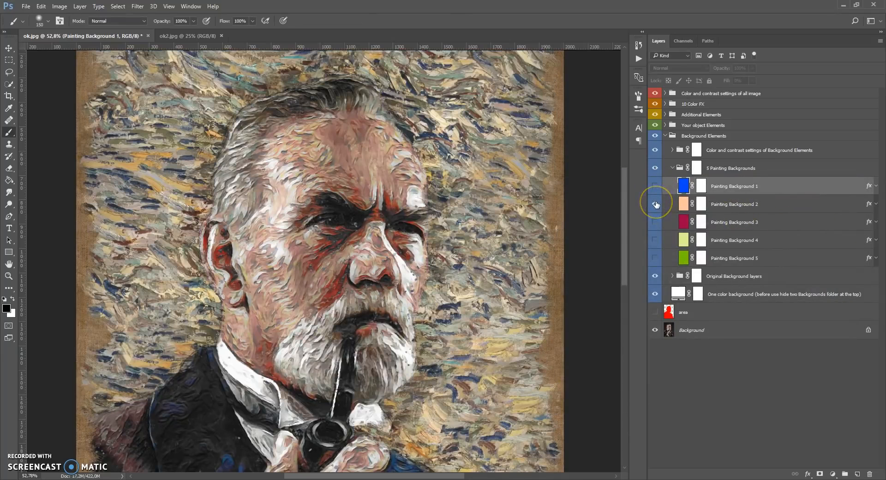
{"action": "left_click", "coordinate": [655, 204]}
{"action": "left_click", "coordinate": [655, 222]}
{"action": "scroll", "coordinate": [329, 230], "scroll_direction": "down", "scroll_amount": 5}
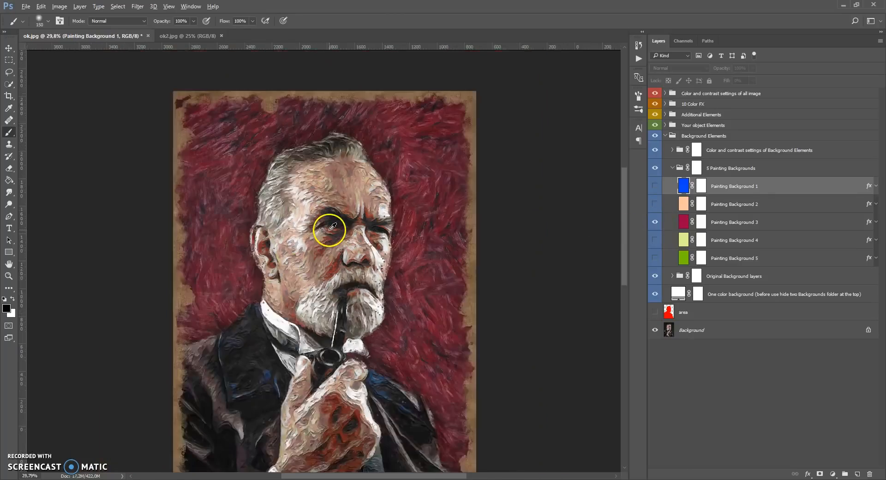
{"action": "scroll", "coordinate": [335, 209], "scroll_direction": "up", "scroll_amount": 2}
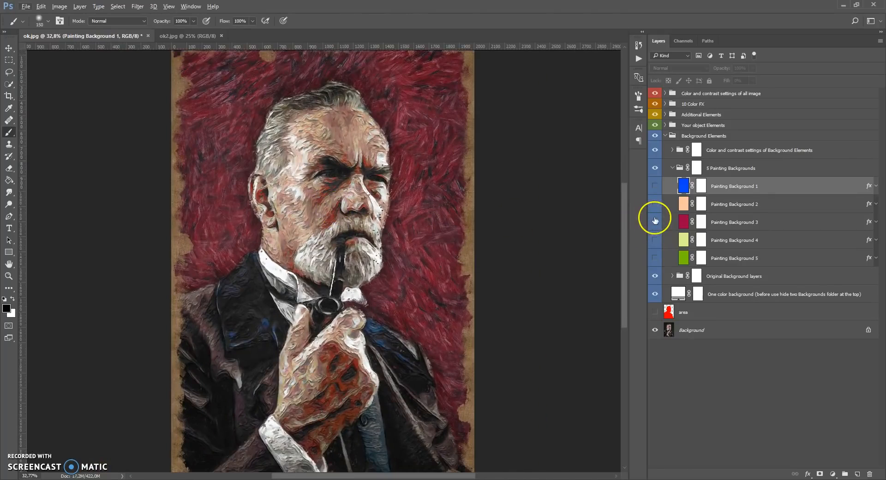
{"action": "left_click", "coordinate": [654, 221]}
{"action": "left_click", "coordinate": [654, 221]}
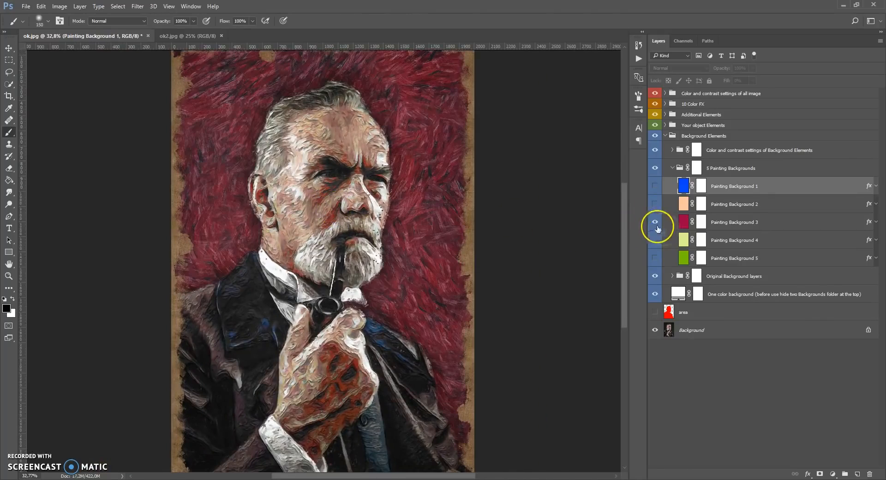
Reposition the red Pattern Overlay of Painting Background 3 behind the portrait and apply the layer style
{"action": "left_click", "coordinate": [684, 226]}
{"action": "double_click", "coordinate": [684, 225]}
{"action": "left_click", "coordinate": [538, 329]}
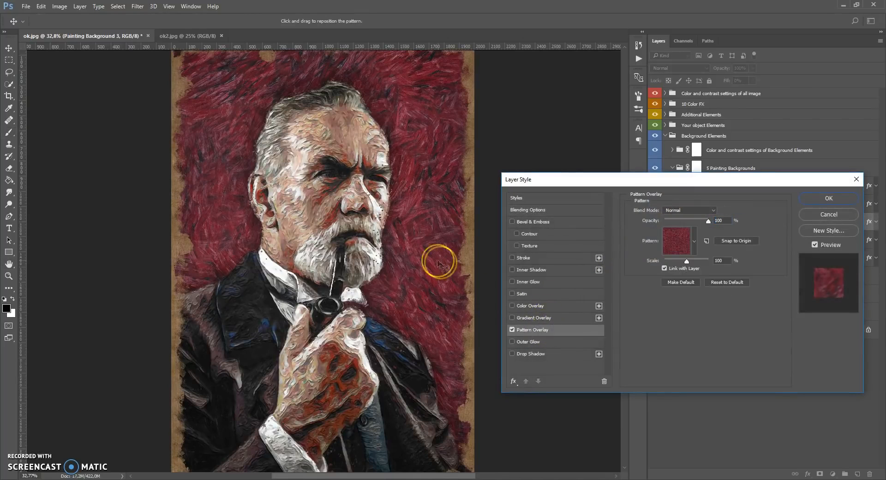
{"action": "left_click_drag", "start_coordinate": [435, 251], "coordinate": [331, 203]}
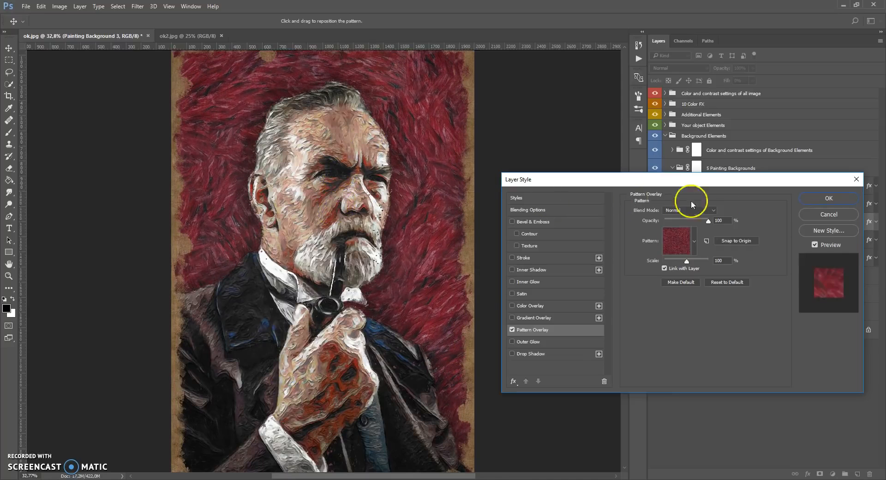
{"action": "left_click", "coordinate": [811, 205]}
{"action": "scroll", "coordinate": [272, 141], "scroll_direction": "up", "scroll_amount": 1}
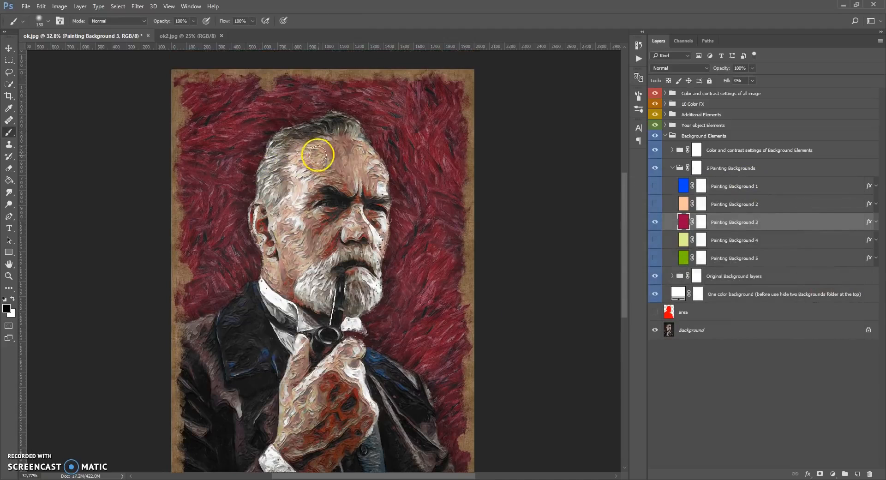
{"action": "scroll", "coordinate": [348, 172], "scroll_direction": "up", "scroll_amount": 2}
{"action": "scroll", "coordinate": [374, 163], "scroll_direction": "down", "scroll_amount": 2}
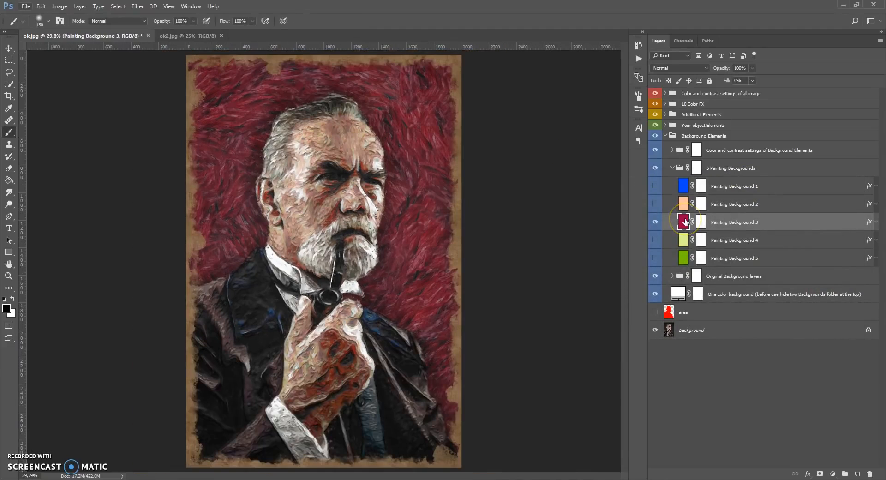
Expand Color and contrast settings of Background Elements and select the Change Selective Color of Background Elements adjustment
{"action": "left_click", "coordinate": [680, 151]}
{"action": "key", "text": "x"}
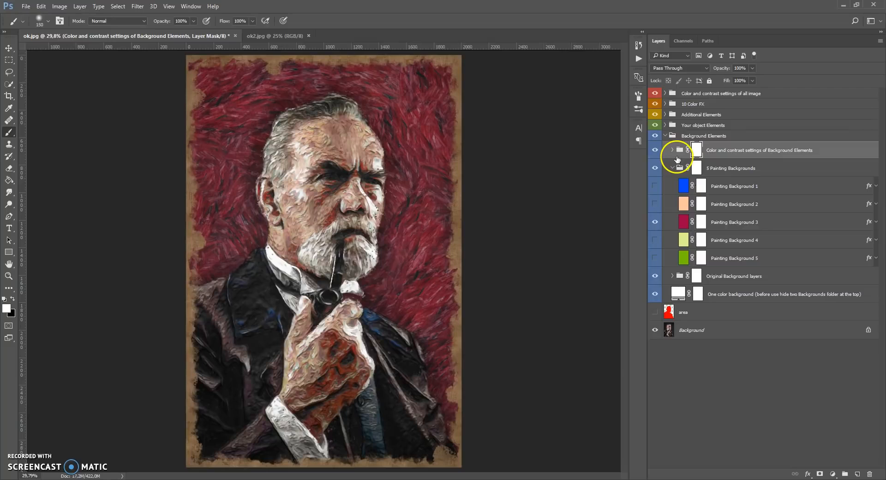
{"action": "left_click", "coordinate": [673, 150]}
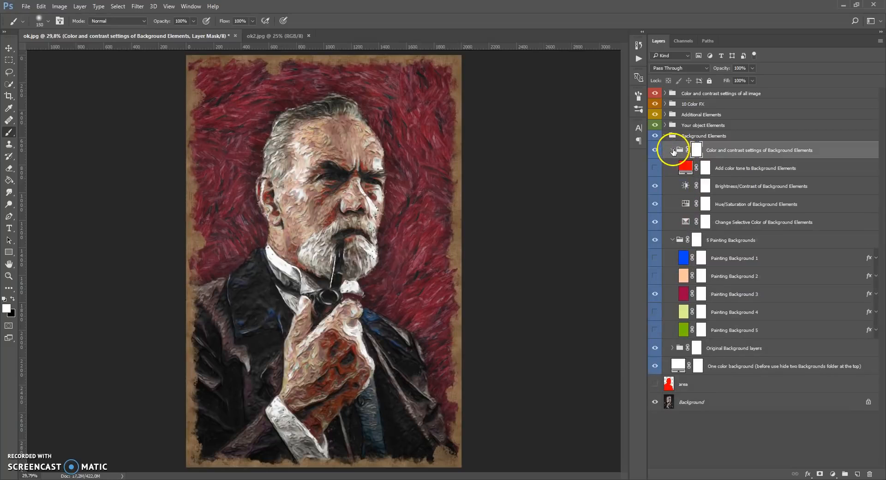
{"action": "left_click", "coordinate": [686, 221]}
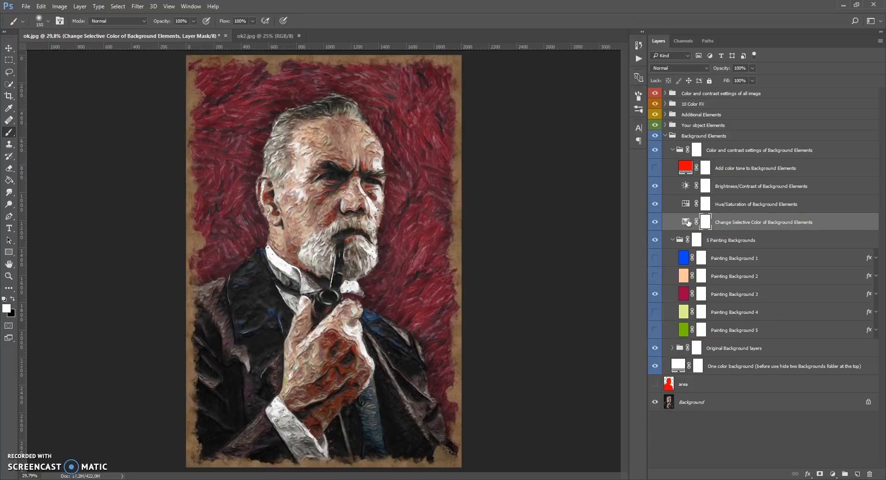
Show Painting Background 1 over the red background and reselect the Change Selective Color of Background Elements adjustment
{"action": "left_click", "coordinate": [658, 257]}
{"action": "left_click", "coordinate": [655, 257]}
{"action": "scroll", "coordinate": [336, 109], "scroll_direction": "up", "scroll_amount": 3}
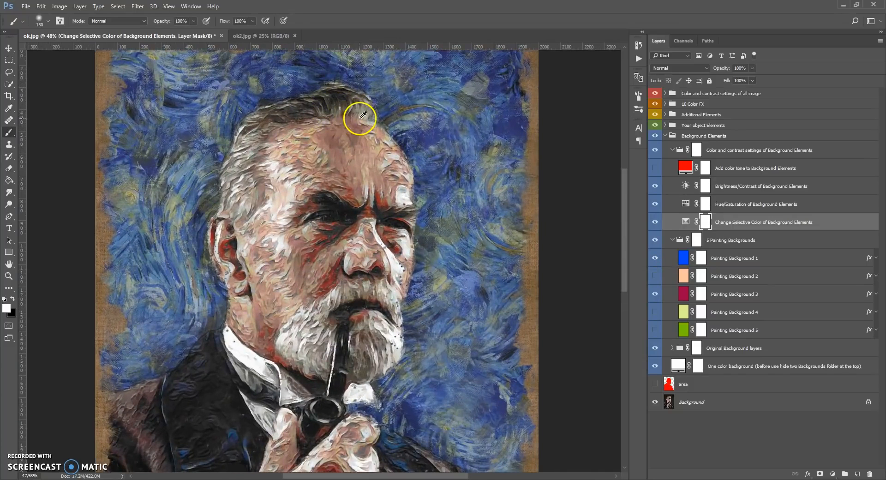
{"action": "left_click", "coordinate": [687, 258]}
{"action": "left_click", "coordinate": [685, 260]}
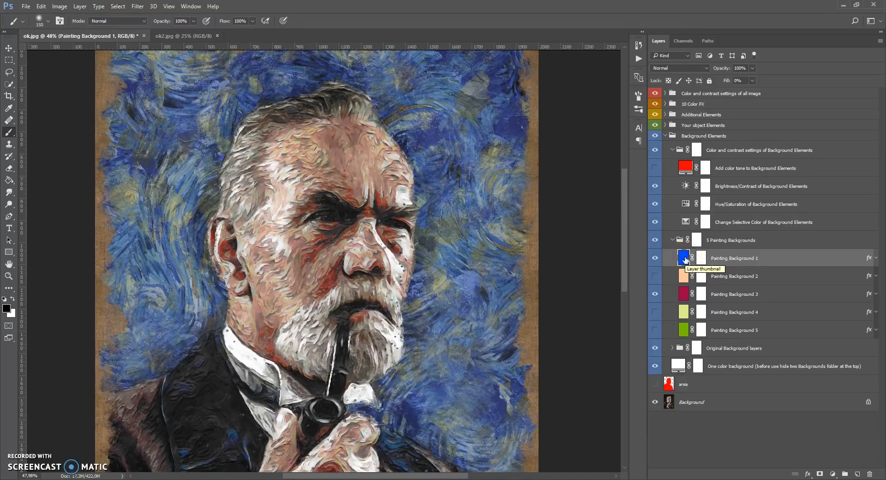
{"action": "left_click", "coordinate": [687, 223]}
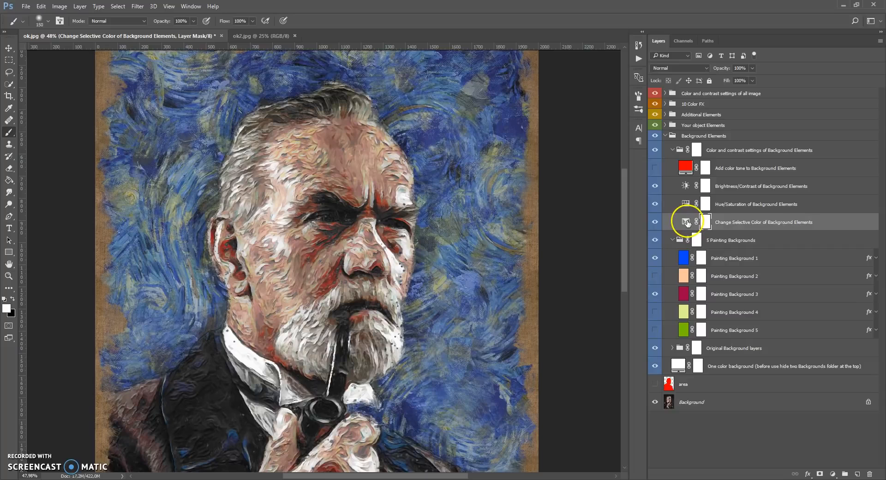
Adjust the Blues in Change Selective Color of Background Elements, setting Cyan to -91% and Magenta to +60% and shifting Yellow
{"action": "double_click", "coordinate": [686, 223]}
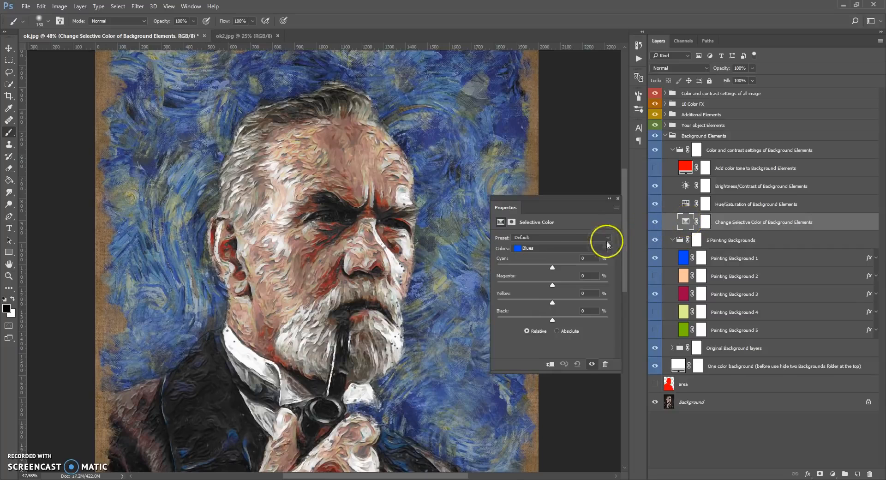
{"action": "left_click", "coordinate": [580, 250]}
{"action": "left_click", "coordinate": [553, 257]}
{"action": "left_click", "coordinate": [544, 246]}
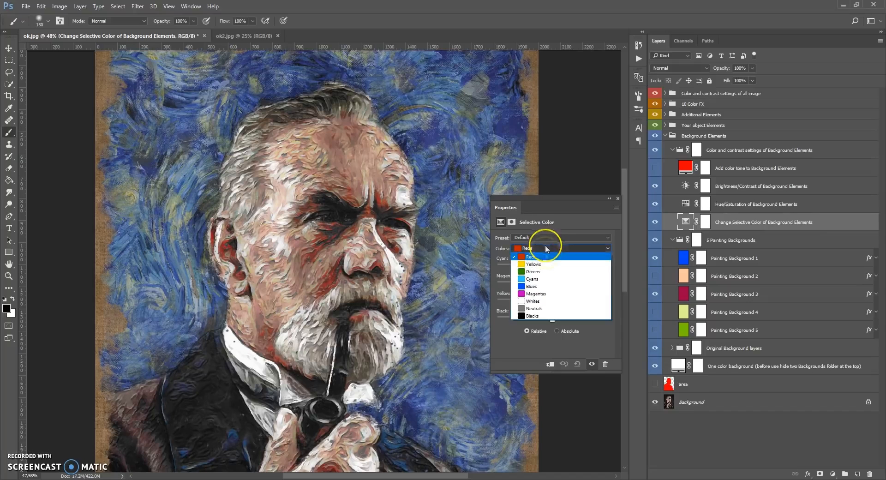
{"action": "left_click", "coordinate": [533, 287]}
{"action": "left_click_drag", "start_coordinate": [552, 269], "coordinate": [502, 266]}
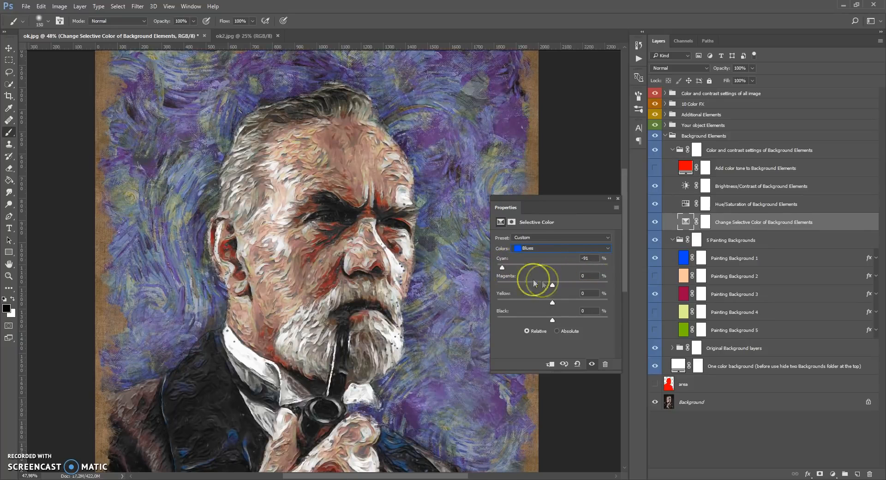
{"action": "mouse_move", "coordinate": [551, 285]}
{"action": "left_mouse_down"}
{"action": "mouse_move", "coordinate": [516, 286]}
{"action": "mouse_move", "coordinate": [586, 286]}
{"action": "mouse_move", "coordinate": [515, 304]}
{"action": "mouse_move", "coordinate": [599, 302]}
{"action": "left_mouse_up"}
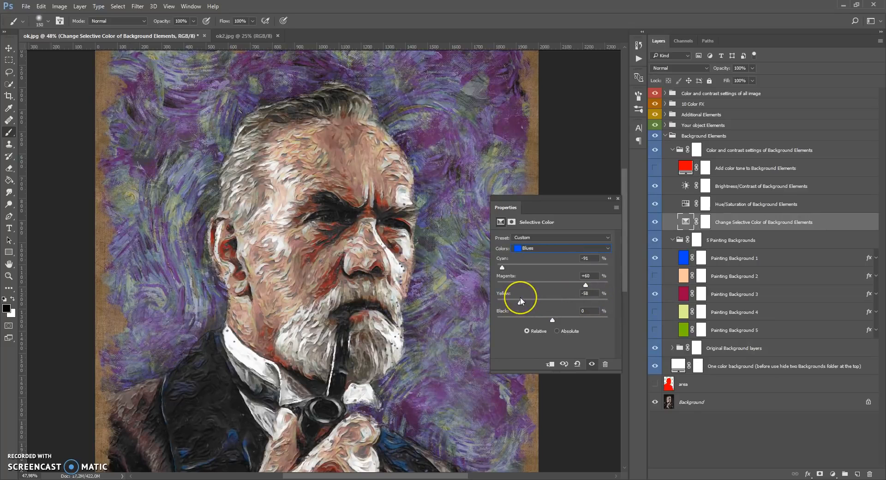
Set the Yellows of the same Selective Color adjustment to Cyan +86%, Magenta -100% and Yellow +100%, and close its settings
{"action": "left_click", "coordinate": [541, 250]}
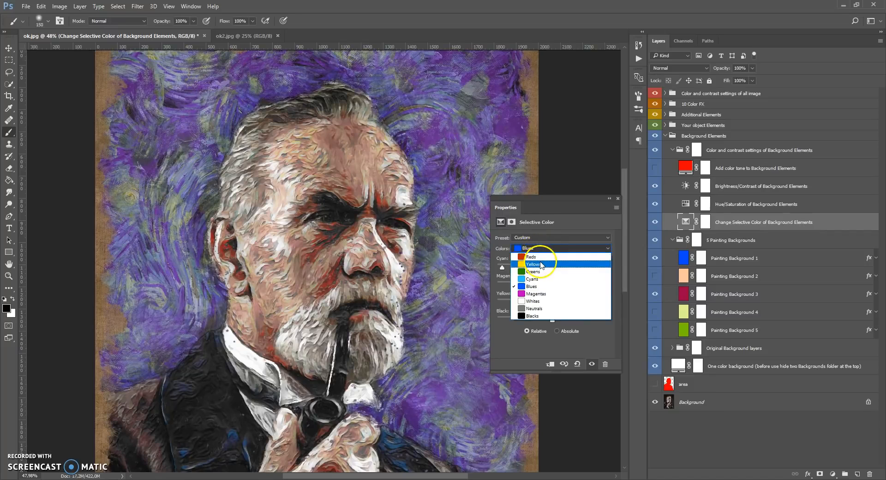
{"action": "left_click", "coordinate": [541, 262]}
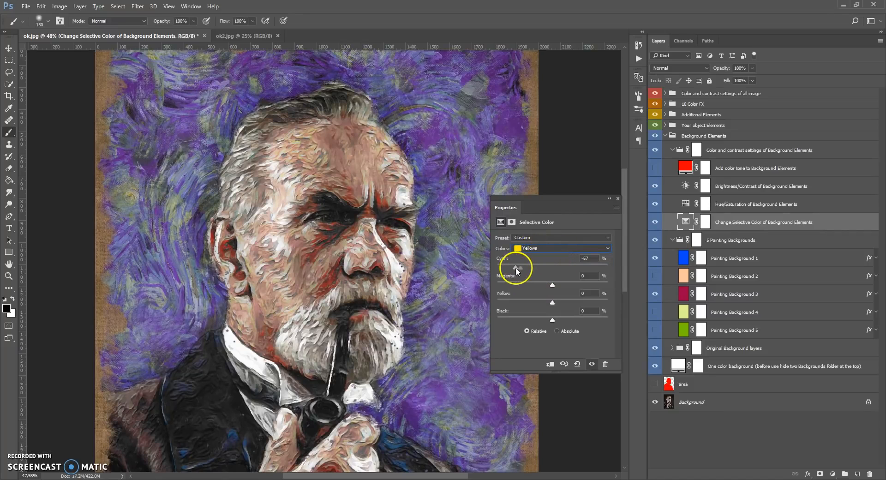
{"action": "left_click_drag", "start_coordinate": [553, 285], "coordinate": [487, 291]}
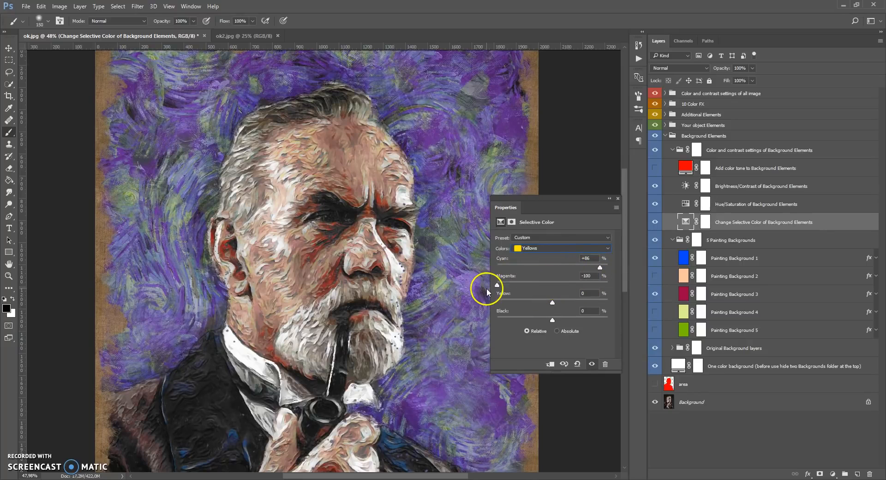
{"action": "left_click_drag", "start_coordinate": [551, 301], "coordinate": [624, 304]}
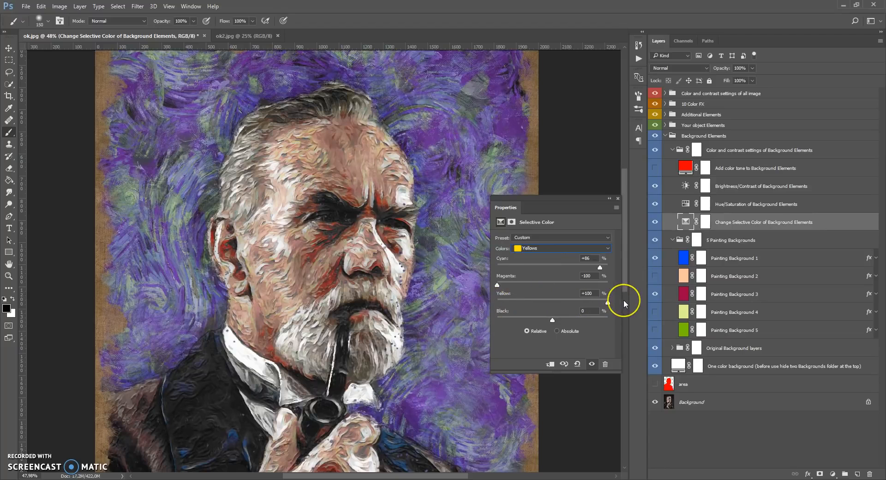
{"action": "left_click", "coordinate": [617, 199]}
Hide the Change Selective Color of Background Elements adjustment and Painting Background 1
{"action": "scroll", "coordinate": [346, 203], "scroll_direction": "up", "scroll_amount": 3}
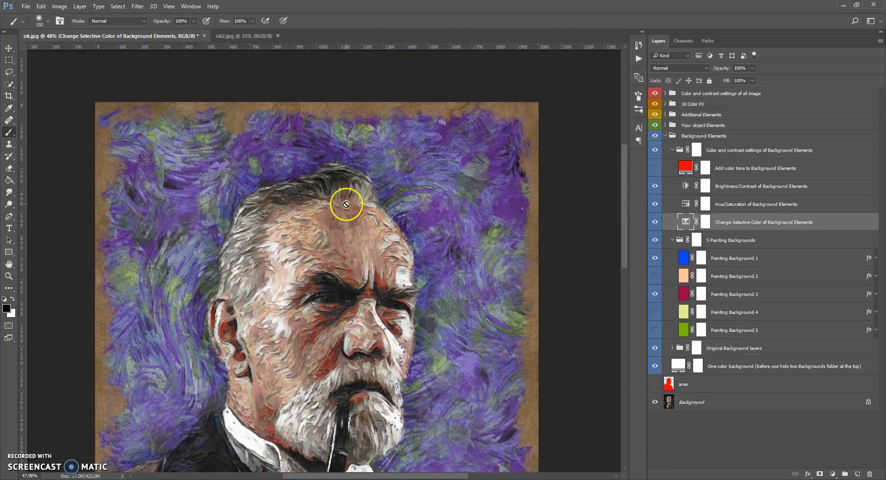
{"action": "scroll", "coordinate": [346, 204], "scroll_direction": "down", "scroll_amount": 8}
{"action": "scroll", "coordinate": [337, 138], "scroll_direction": "up", "scroll_amount": 6}
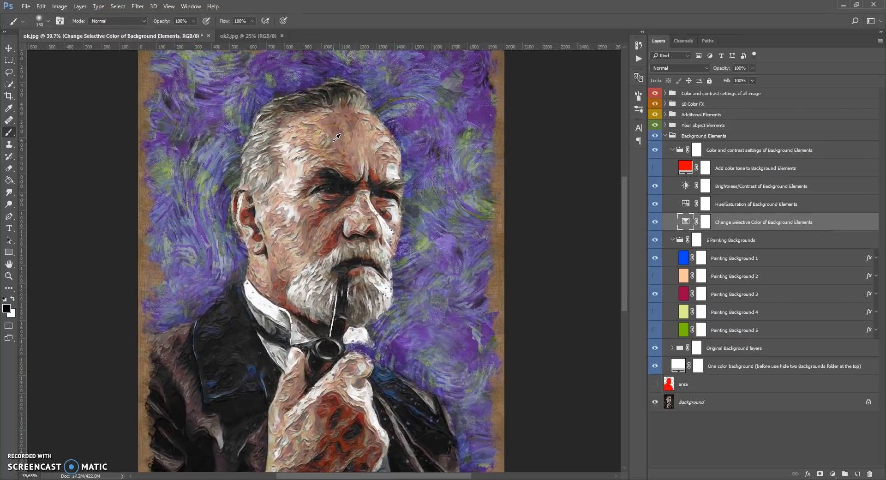
{"action": "scroll", "coordinate": [333, 148], "scroll_direction": "down", "scroll_amount": 1}
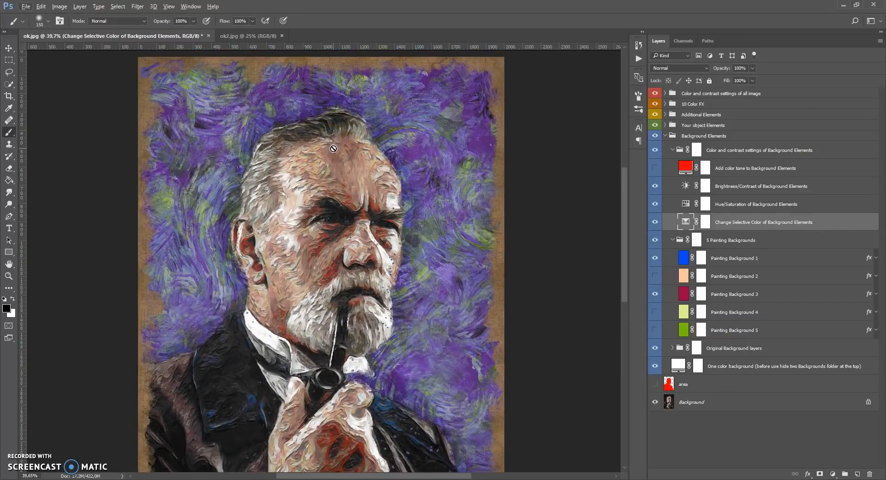
{"action": "left_click", "coordinate": [654, 222]}
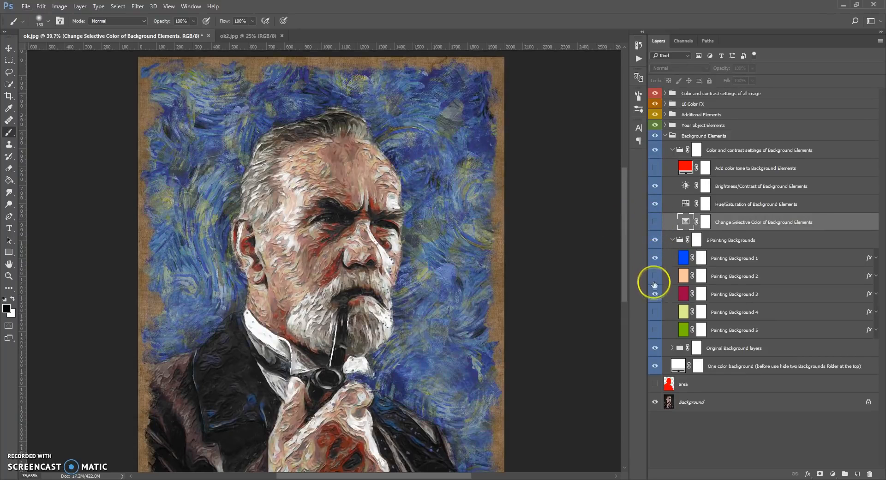
{"action": "left_click", "coordinate": [655, 259]}
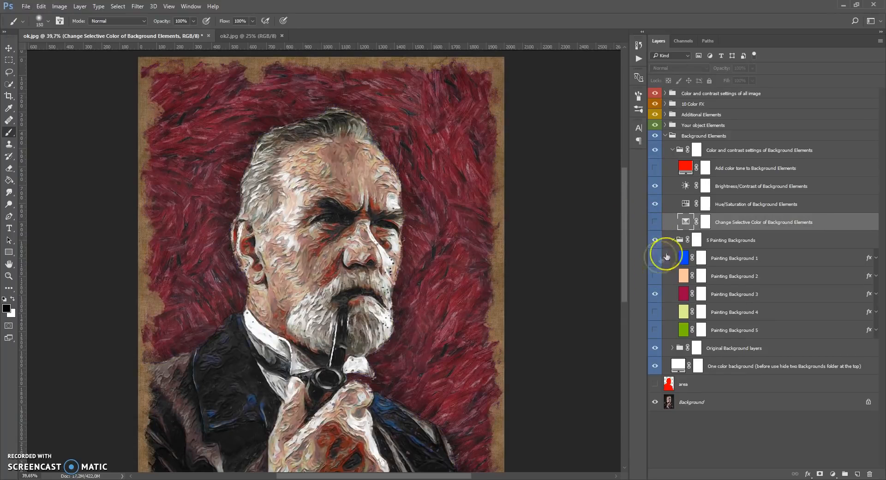
Set Hue/Saturation of Background Elements to Hue +30 and Saturation -5, and close its settings
{"action": "left_click", "coordinate": [684, 206]}
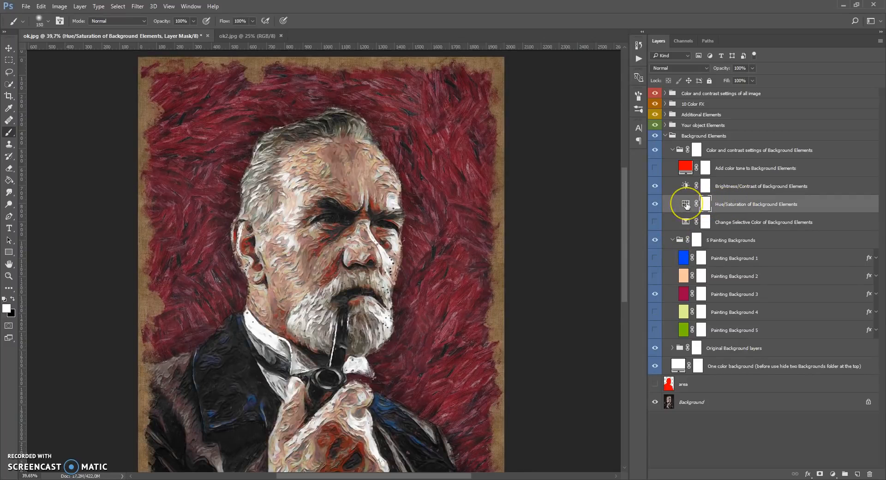
{"action": "double_click", "coordinate": [686, 203]}
{"action": "mouse_move", "coordinate": [557, 274]}
{"action": "left_mouse_down"}
{"action": "mouse_move", "coordinate": [600, 276]}
{"action": "mouse_move", "coordinate": [492, 273]}
{"action": "mouse_move", "coordinate": [581, 273]}
{"action": "mouse_move", "coordinate": [518, 288]}
{"action": "mouse_move", "coordinate": [549, 287]}
{"action": "left_mouse_up"}
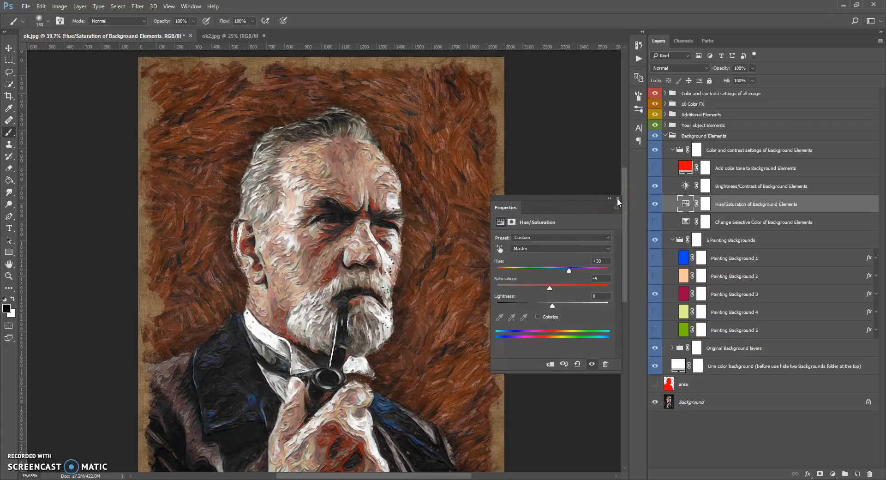
{"action": "left_click", "coordinate": [618, 199]}
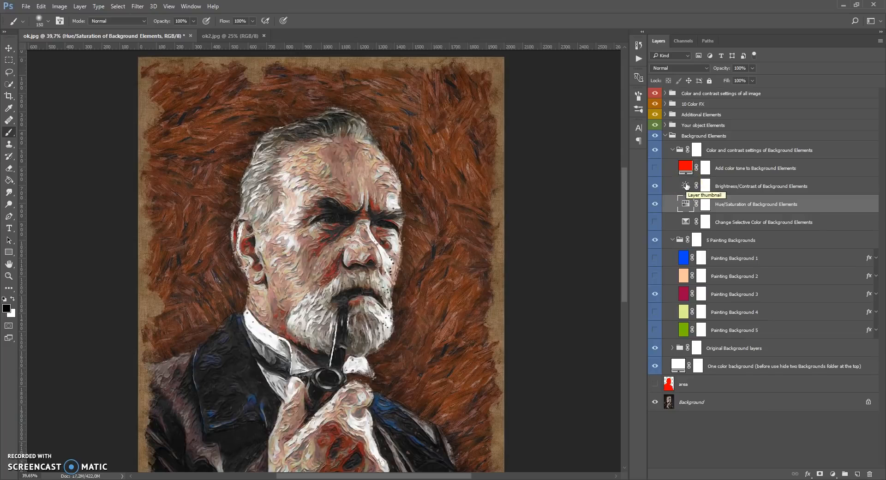
Set Brightness/Contrast of Background Elements to Brightness -41 and Contrast -10, and close its settings
{"action": "double_click", "coordinate": [685, 185]}
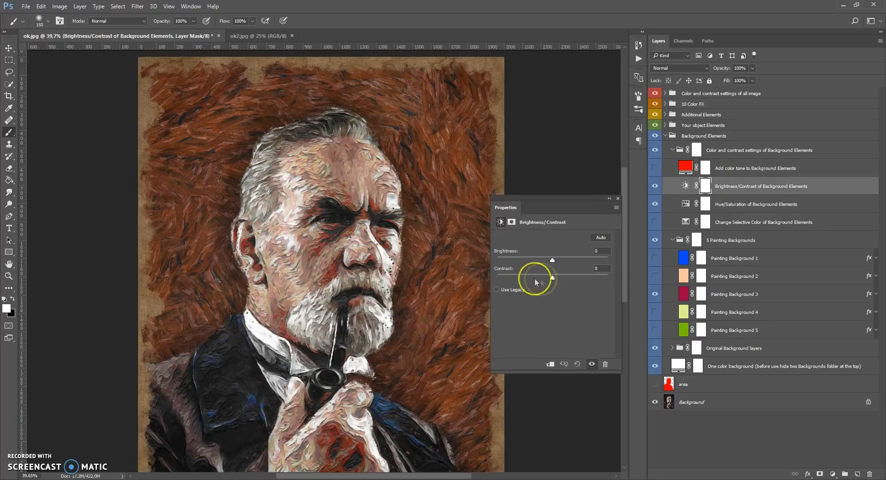
{"action": "mouse_move", "coordinate": [555, 280]}
{"action": "left_mouse_down"}
{"action": "mouse_move", "coordinate": [605, 279]}
{"action": "mouse_move", "coordinate": [497, 280]}
{"action": "mouse_move", "coordinate": [552, 278]}
{"action": "mouse_move", "coordinate": [550, 258]}
{"action": "mouse_move", "coordinate": [539, 262]}
{"action": "mouse_move", "coordinate": [551, 277]}
{"action": "mouse_move", "coordinate": [587, 279]}
{"action": "left_mouse_up"}
{"action": "left_click_drag", "start_coordinate": [505, 278], "coordinate": [508, 278]}
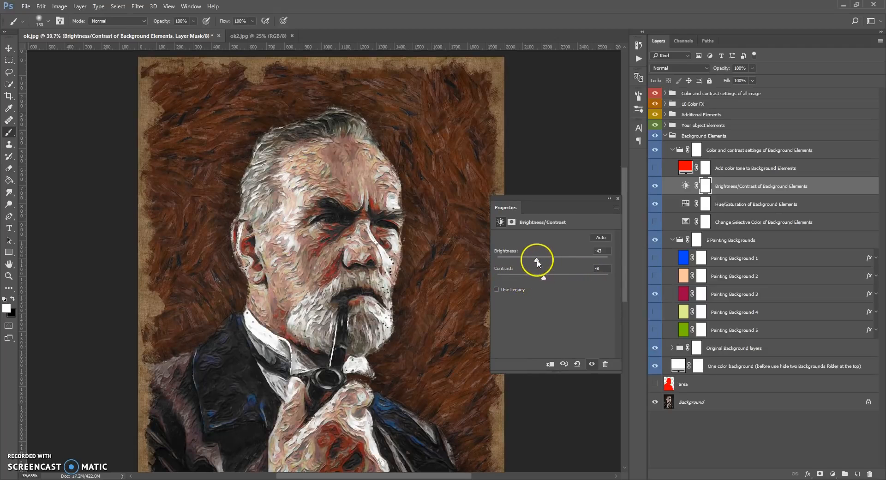
{"action": "left_click_drag", "start_coordinate": [544, 262], "coordinate": [539, 263]}
{"action": "left_click_drag", "start_coordinate": [543, 278], "coordinate": [536, 278]}
{"action": "left_click", "coordinate": [618, 198]}
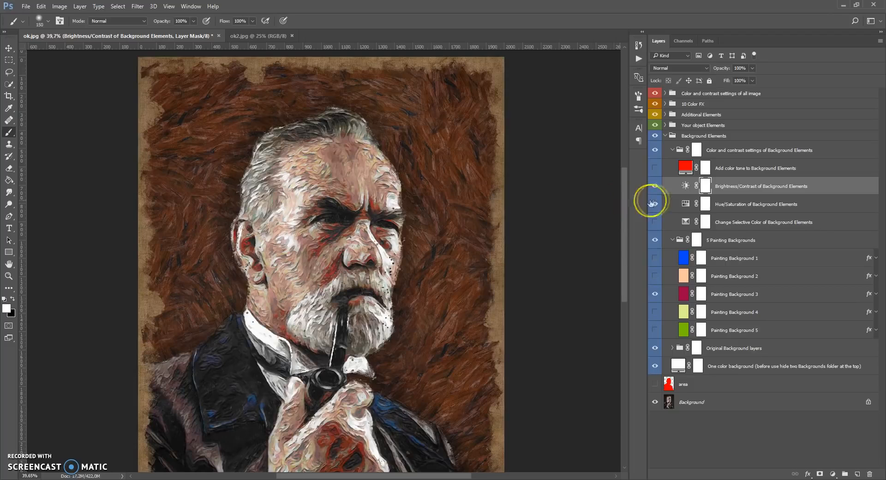
Preview the Add color tone to Background Elements layer, try the color ffba00, cancel it and hide the layer again
{"action": "left_click", "coordinate": [685, 168]}
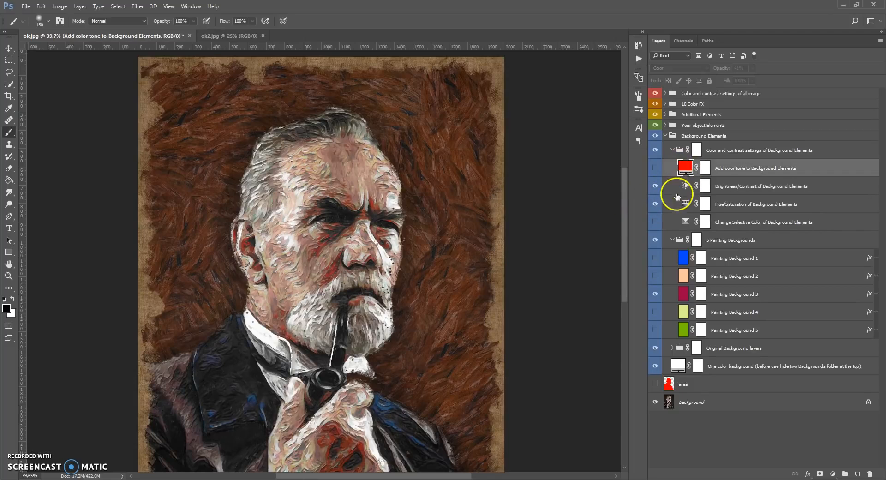
{"action": "left_click", "coordinate": [656, 169]}
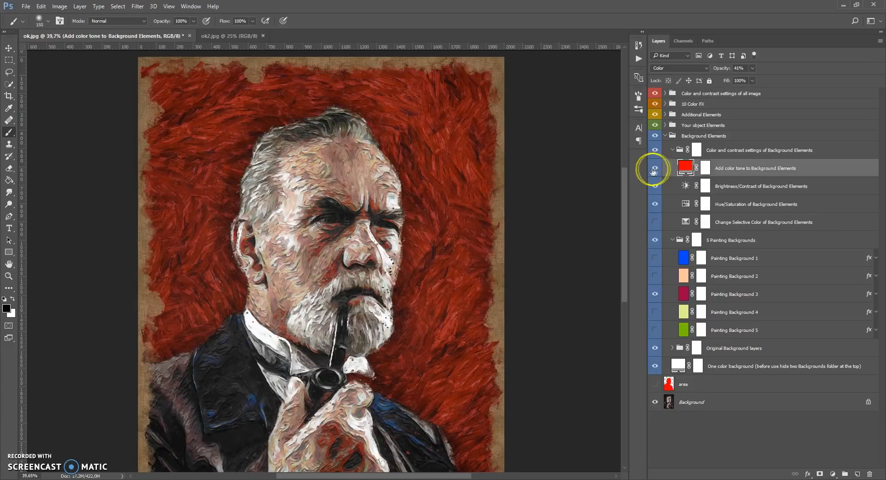
{"action": "double_click", "coordinate": [686, 167]}
{"action": "left_click_drag", "start_coordinate": [707, 272], "coordinate": [706, 348]}
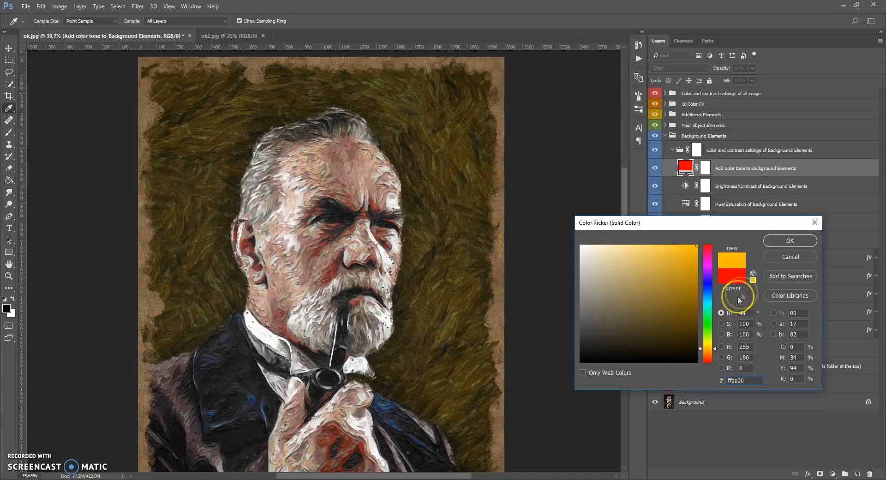
{"action": "left_click", "coordinate": [779, 258]}
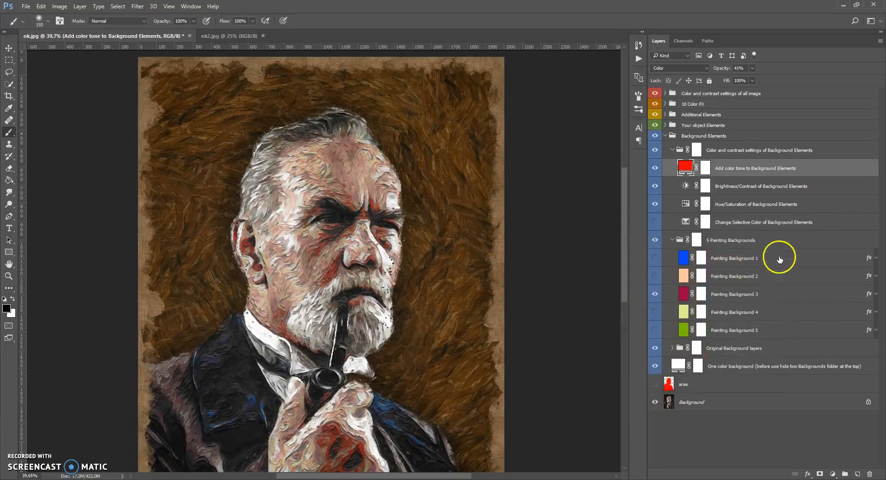
{"action": "left_click", "coordinate": [690, 206]}
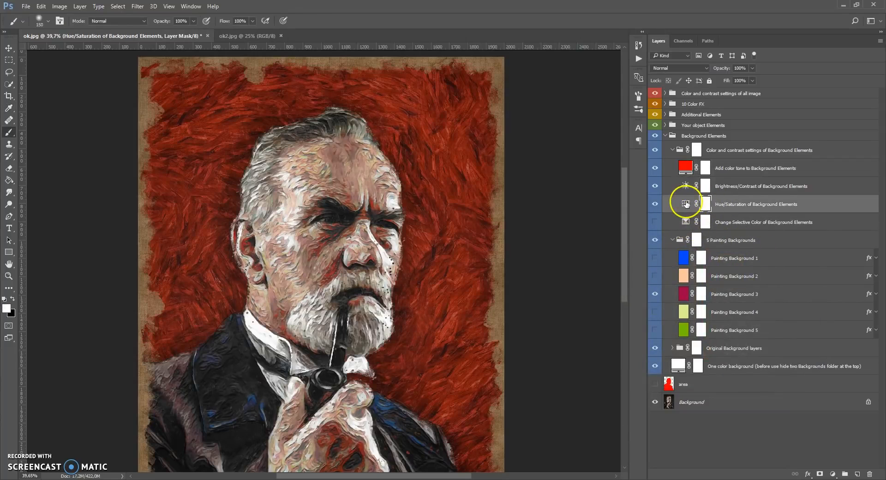
{"action": "left_click", "coordinate": [685, 167]}
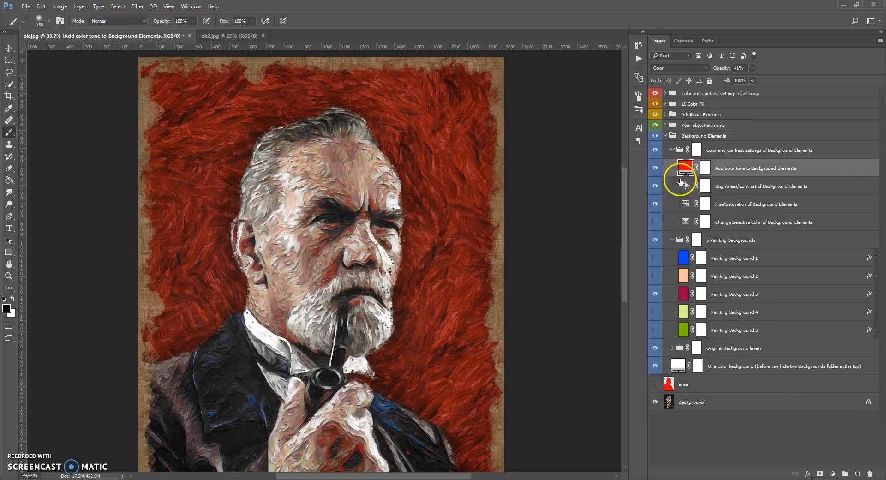
{"action": "left_click", "coordinate": [655, 168]}
Collapse the Color and contrast settings of Background Elements group and the Background Elements group
{"action": "left_click", "coordinate": [678, 149]}
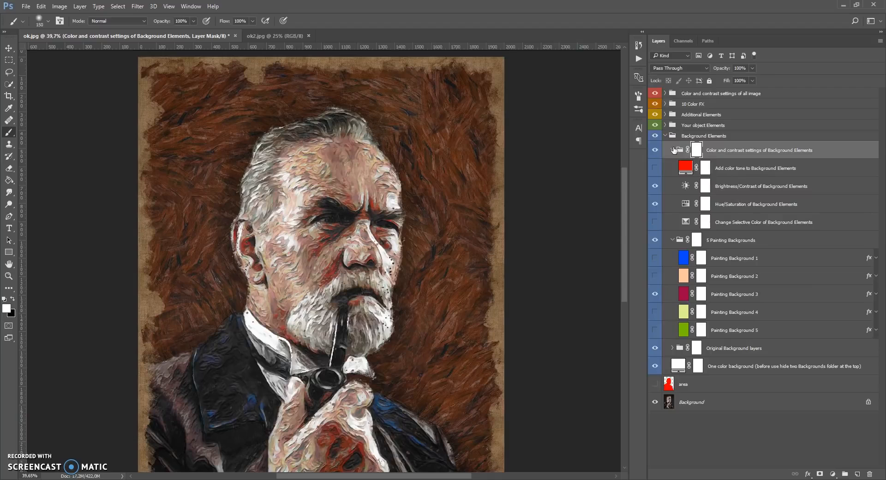
{"action": "left_click", "coordinate": [674, 150]}
{"action": "left_click", "coordinate": [665, 135]}
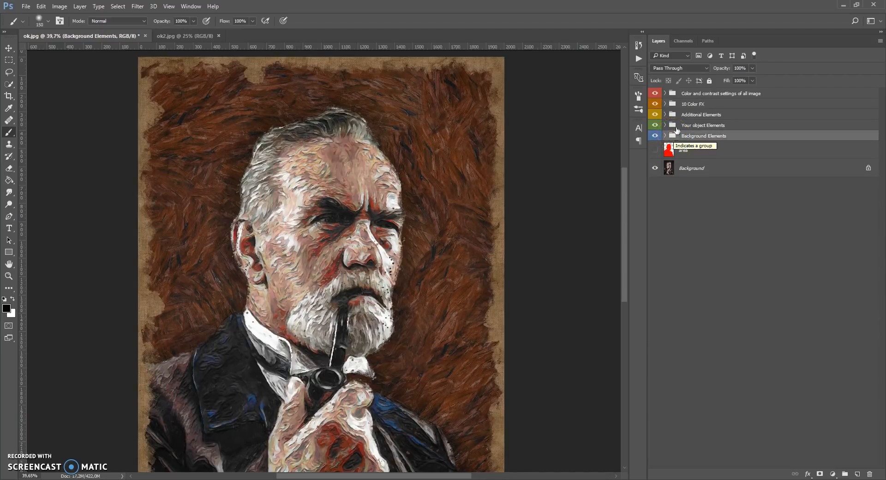
Expand Your object Elements, Your object folders and the Show your original object group, and fit the image to the window
{"action": "left_click", "coordinate": [676, 127]}
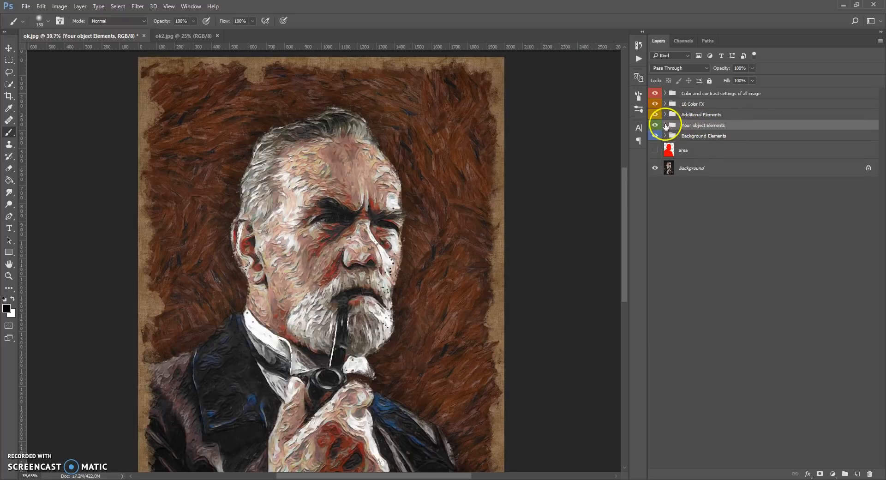
{"action": "left_click", "coordinate": [665, 125]}
{"action": "left_click", "coordinate": [672, 172]}
{"action": "key", "text": "ctrl+0"}
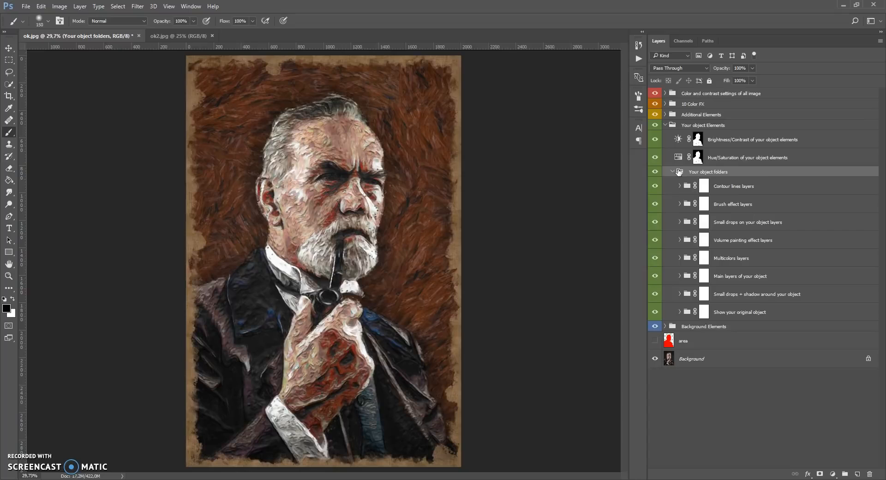
{"action": "left_click", "coordinate": [688, 311]}
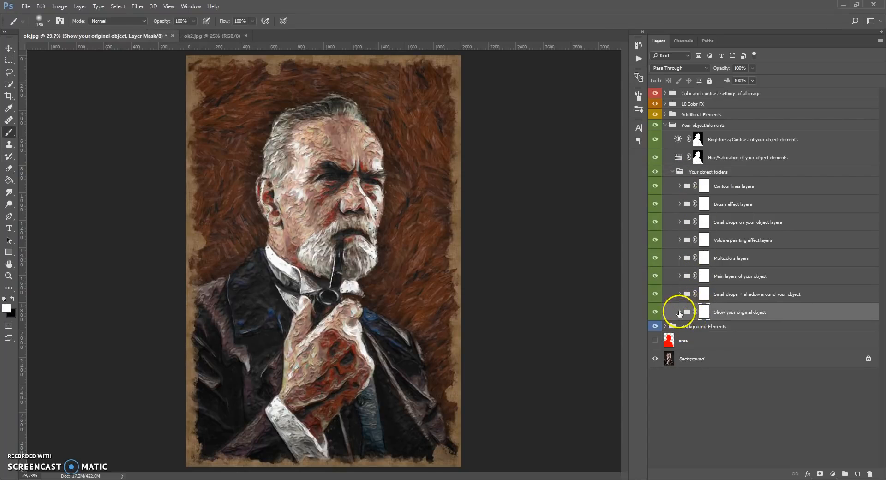
{"action": "left_click", "coordinate": [680, 312]}
On the Show you original object layer mask, paint white with the Brush along the head's edges, and paint the strokes out again in black
{"action": "scroll", "coordinate": [312, 123], "scroll_direction": "up", "scroll_amount": 1}
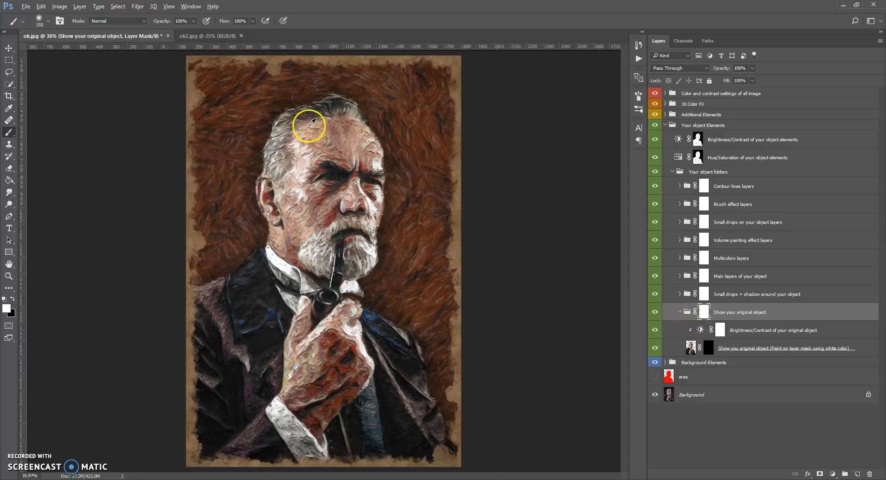
{"action": "scroll", "coordinate": [356, 149], "scroll_direction": "up", "scroll_amount": 3}
{"action": "scroll", "coordinate": [357, 153], "scroll_direction": "up", "scroll_amount": 1}
{"action": "scroll", "coordinate": [357, 153], "scroll_direction": "down", "scroll_amount": 1}
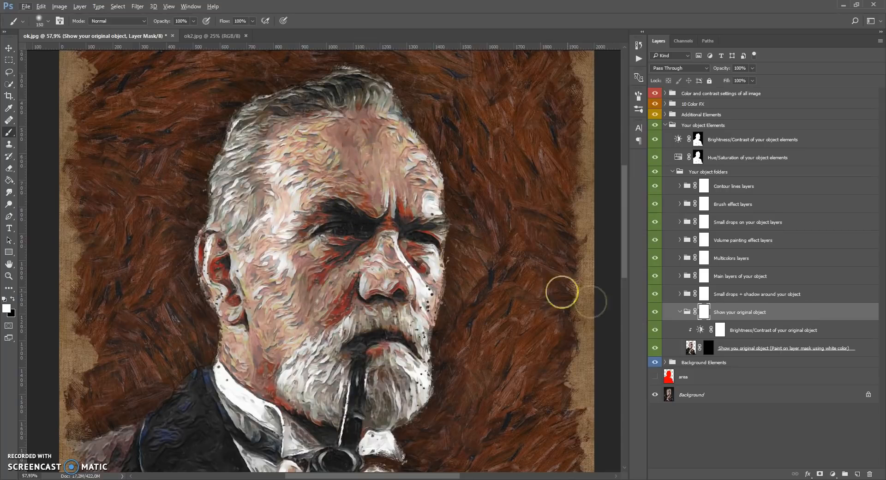
{"action": "left_click", "coordinate": [709, 349]}
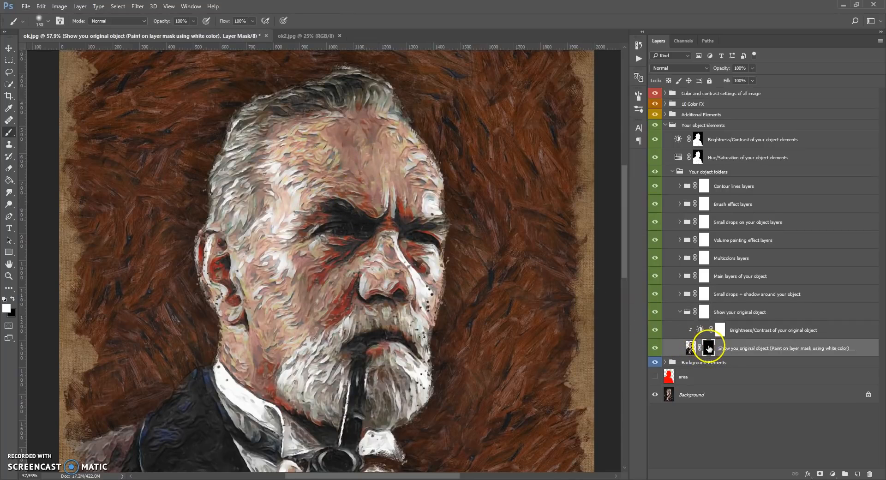
{"action": "right_click", "coordinate": [10, 133]}
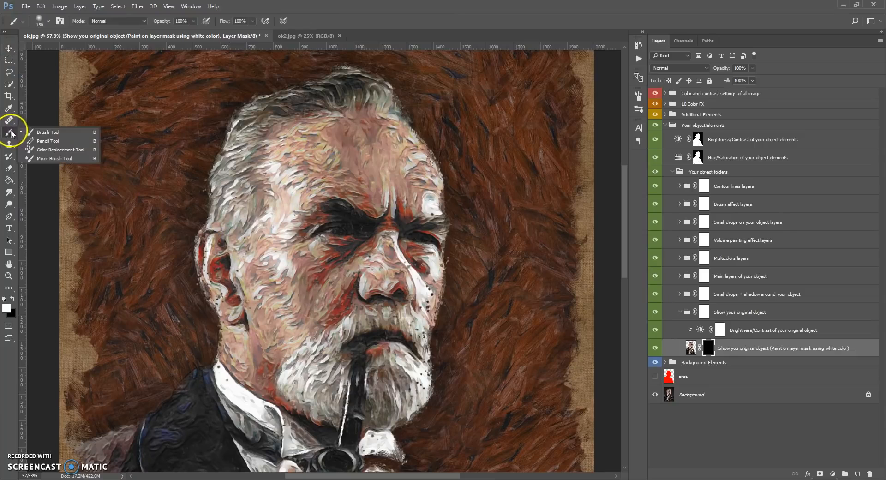
{"action": "left_click", "coordinate": [32, 133]}
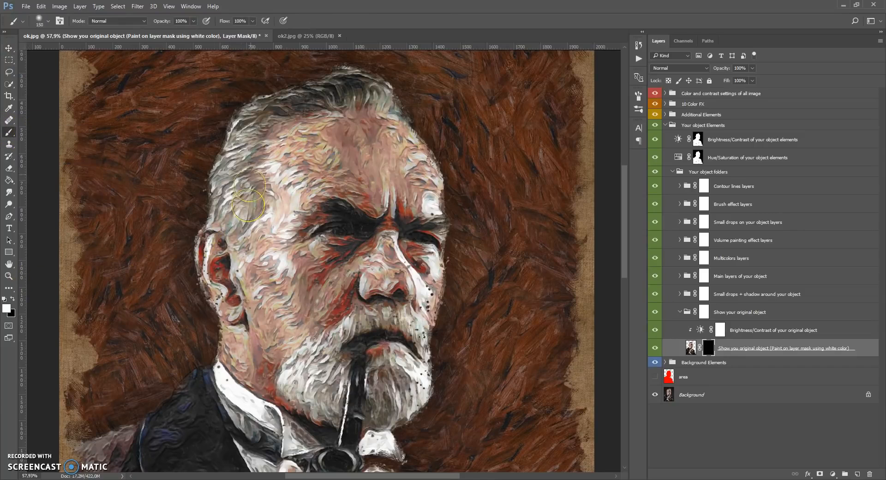
{"action": "mouse_move", "coordinate": [344, 122]}
{"action": "left_mouse_down"}
{"action": "mouse_move", "coordinate": [392, 91]}
{"action": "mouse_move", "coordinate": [430, 165]}
{"action": "mouse_move", "coordinate": [449, 176]}
{"action": "mouse_move", "coordinate": [441, 192]}
{"action": "mouse_move", "coordinate": [450, 283]}
{"action": "mouse_move", "coordinate": [433, 398]}
{"action": "mouse_move", "coordinate": [405, 421]}
{"action": "left_mouse_up"}
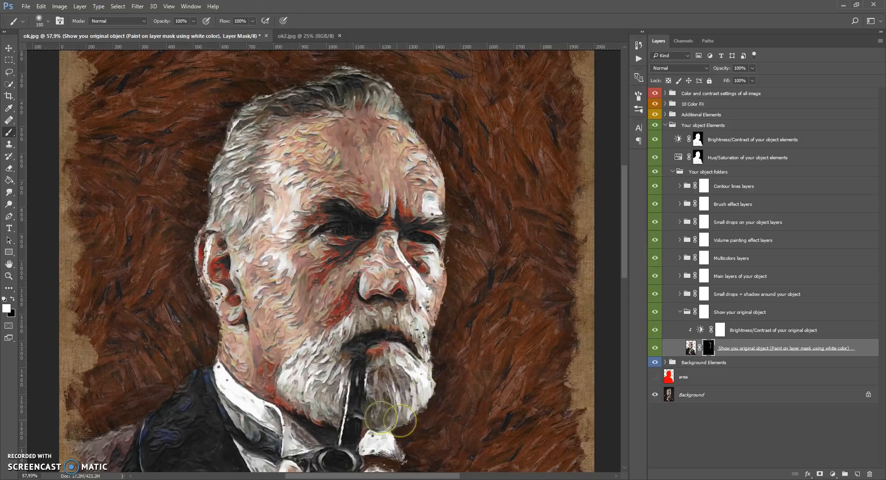
{"action": "mouse_move", "coordinate": [214, 346]}
{"action": "left_mouse_down"}
{"action": "mouse_move", "coordinate": [210, 188]}
{"action": "mouse_move", "coordinate": [229, 138]}
{"action": "mouse_move", "coordinate": [211, 148]}
{"action": "mouse_move", "coordinate": [213, 167]}
{"action": "left_mouse_up"}
{"action": "left_click", "coordinate": [13, 299]}
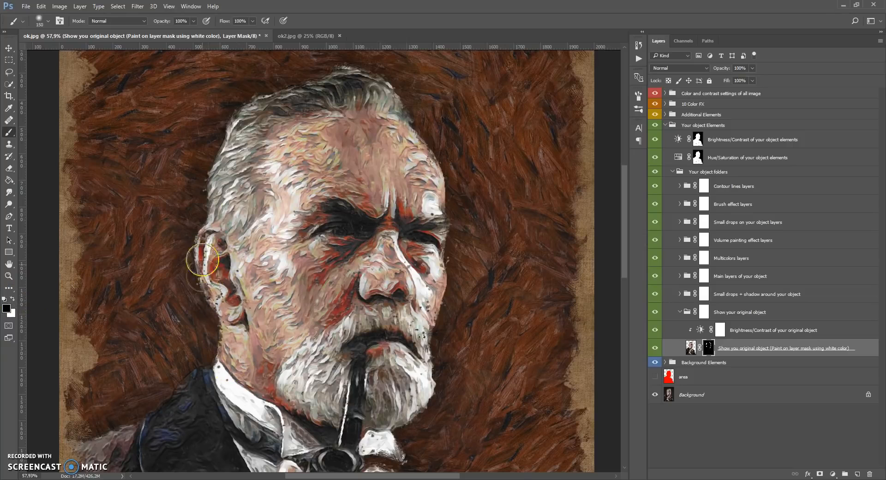
{"action": "mouse_move", "coordinate": [210, 223]}
{"action": "left_mouse_down"}
{"action": "mouse_move", "coordinate": [217, 145]}
{"action": "mouse_move", "coordinate": [233, 116]}
{"action": "mouse_move", "coordinate": [265, 97]}
{"action": "mouse_move", "coordinate": [256, 110]}
{"action": "mouse_move", "coordinate": [381, 81]}
{"action": "mouse_move", "coordinate": [402, 96]}
{"action": "mouse_move", "coordinate": [411, 127]}
{"action": "mouse_move", "coordinate": [435, 141]}
{"action": "mouse_move", "coordinate": [416, 121]}
{"action": "mouse_move", "coordinate": [459, 306]}
{"action": "mouse_move", "coordinate": [436, 328]}
{"action": "mouse_move", "coordinate": [433, 406]}
{"action": "mouse_move", "coordinate": [407, 424]}
{"action": "mouse_move", "coordinate": [400, 420]}
{"action": "mouse_move", "coordinate": [436, 325]}
{"action": "mouse_move", "coordinate": [446, 257]}
{"action": "mouse_move", "coordinate": [431, 163]}
{"action": "mouse_move", "coordinate": [387, 87]}
{"action": "mouse_move", "coordinate": [318, 83]}
{"action": "mouse_move", "coordinate": [243, 126]}
{"action": "mouse_move", "coordinate": [191, 295]}
{"action": "mouse_move", "coordinate": [221, 330]}
{"action": "left_mouse_up"}
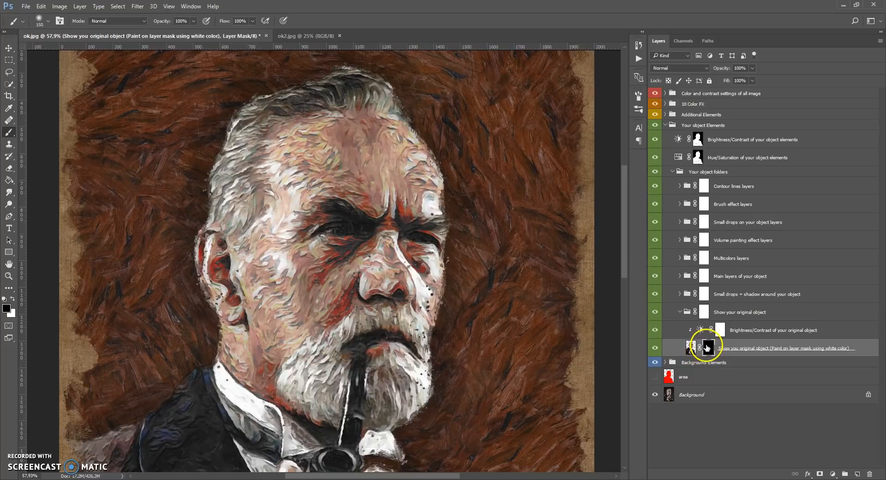
Select Brightness/Contrast of your original object, collapse the Show your original object group and expand Small drops + shadow around your object
{"action": "left_click", "coordinate": [700, 333]}
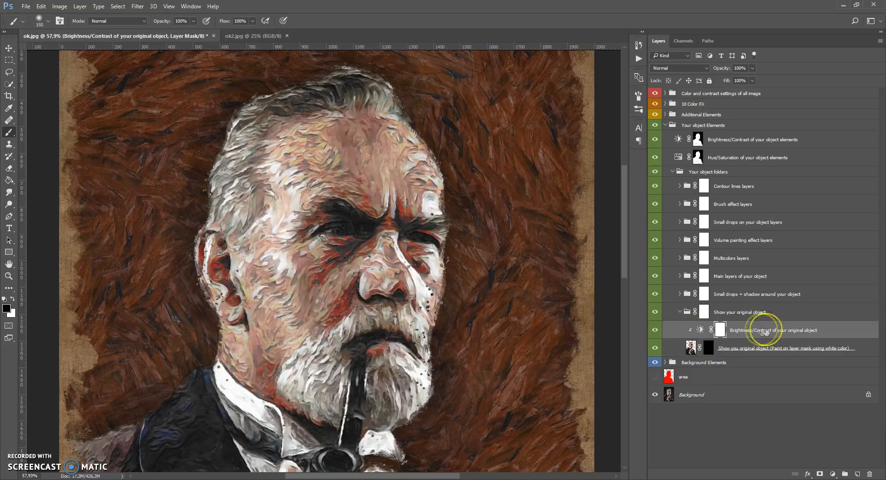
{"action": "left_click", "coordinate": [680, 314]}
{"action": "left_click", "coordinate": [684, 296]}
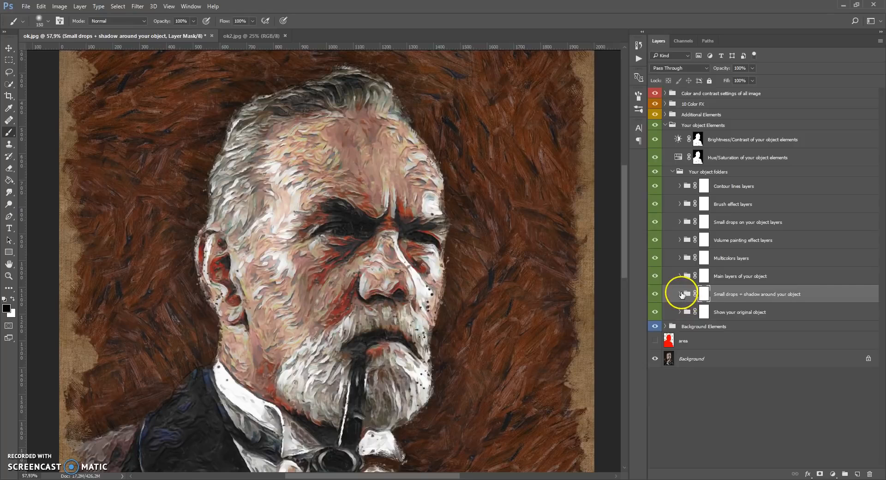
{"action": "left_click", "coordinate": [680, 294]}
Preview the Shadow around your object layer by hiding and reshowing it, and set its opacity to 35%
{"action": "left_click", "coordinate": [691, 346]}
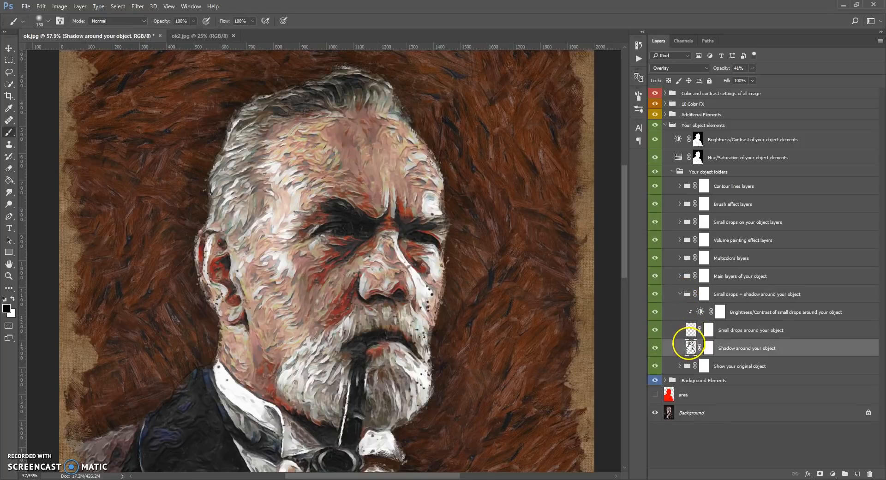
{"action": "left_click", "coordinate": [659, 347]}
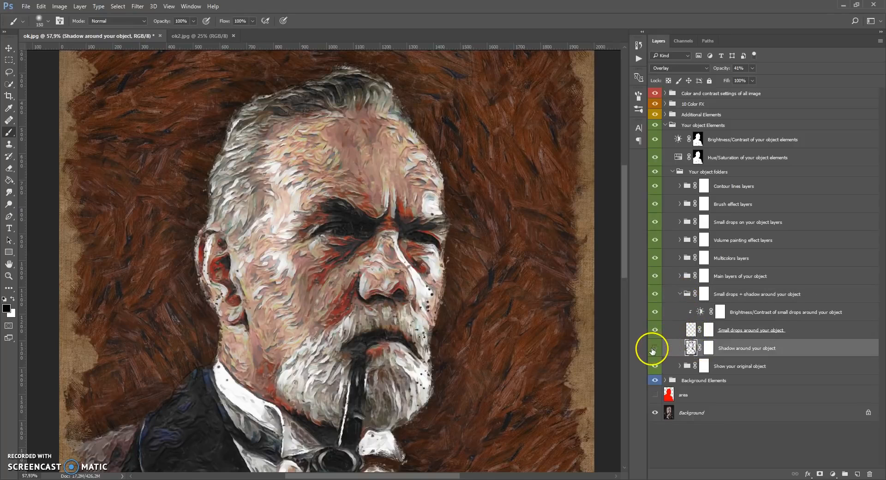
{"action": "left_click", "coordinate": [658, 347]}
{"action": "scroll", "coordinate": [353, 276], "scroll_direction": "down", "scroll_amount": 5}
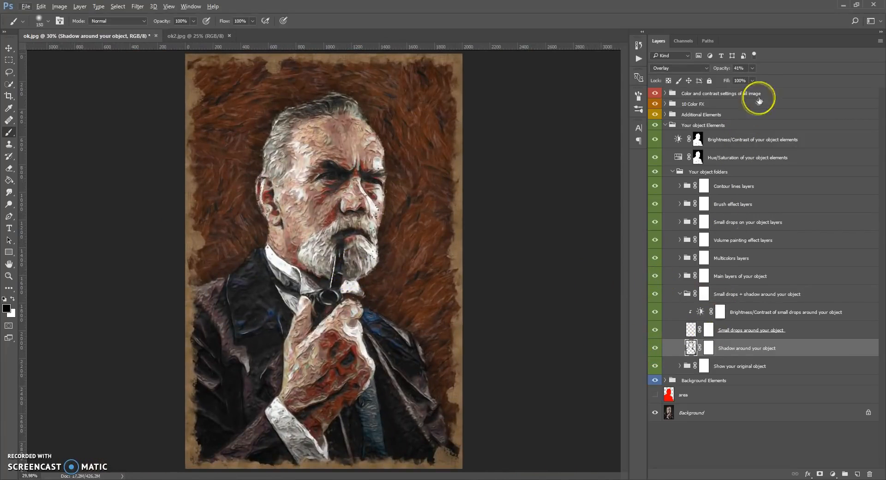
{"action": "left_click", "coordinate": [751, 68]}
{"action": "mouse_move", "coordinate": [752, 80]}
{"action": "left_mouse_down"}
{"action": "mouse_move", "coordinate": [788, 80]}
{"action": "mouse_move", "coordinate": [724, 89]}
{"action": "mouse_move", "coordinate": [760, 83]}
{"action": "mouse_move", "coordinate": [736, 82]}
{"action": "mouse_move", "coordinate": [750, 87]}
{"action": "left_mouse_up"}
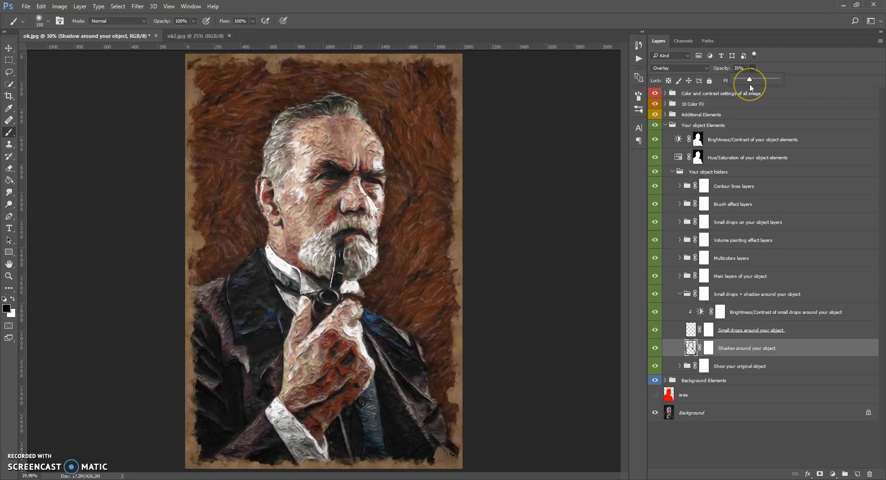
Hide and reshow the Small drops around your object layer to compare its effect around the head
{"action": "left_click", "coordinate": [690, 329]}
{"action": "scroll", "coordinate": [305, 143], "scroll_direction": "up", "scroll_amount": 5}
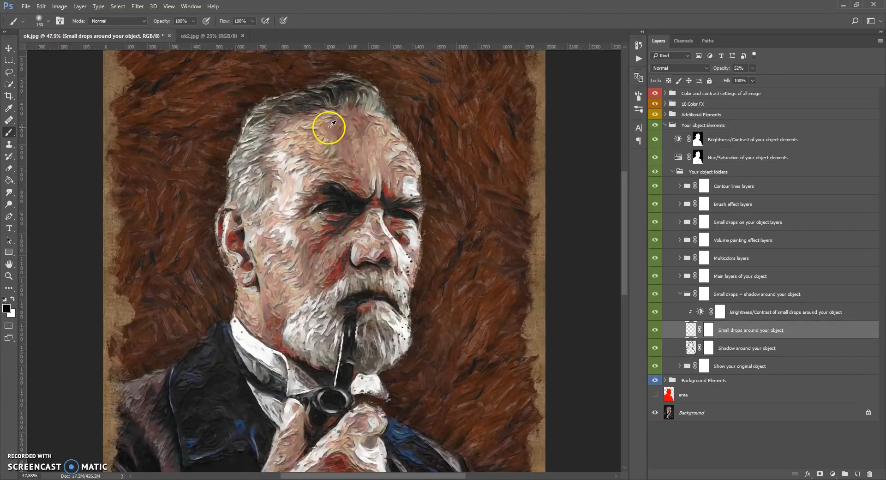
{"action": "left_click", "coordinate": [655, 330]}
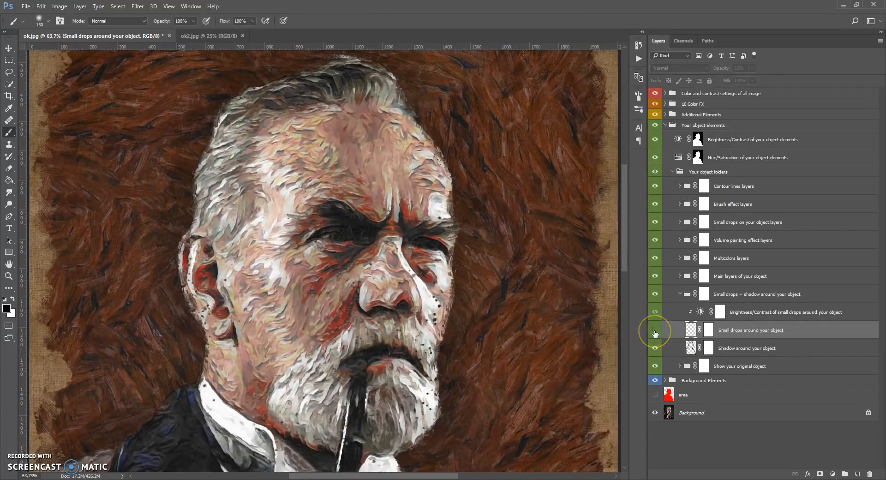
{"action": "left_click", "coordinate": [655, 331]}
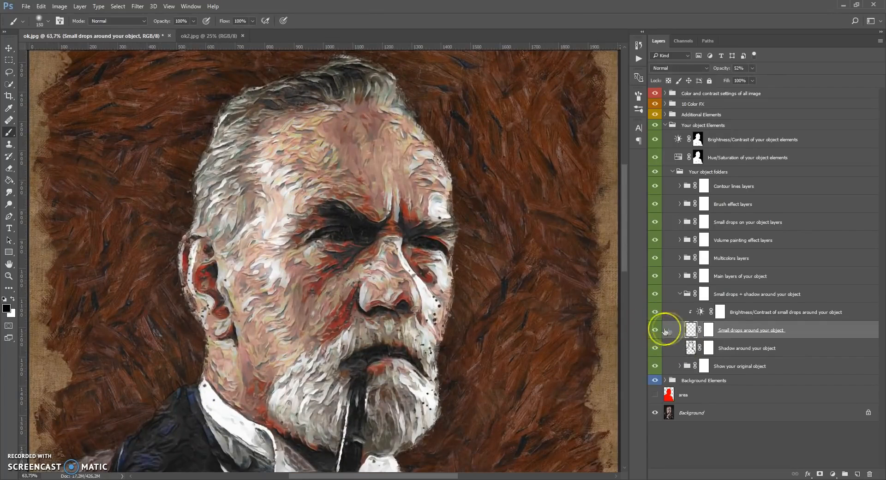
{"action": "scroll", "coordinate": [418, 217], "scroll_direction": "up", "scroll_amount": 1}
{"action": "scroll", "coordinate": [417, 218], "scroll_direction": "up", "scroll_amount": 3}
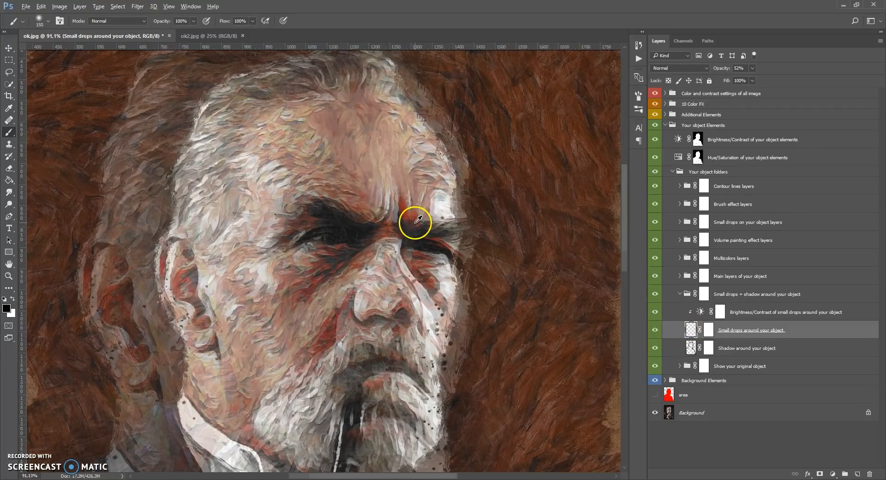
Try Brightness -150 on Brightness/Contrast of small drops around your object, settle on -6 and close its settings
{"action": "double_click", "coordinate": [700, 312]}
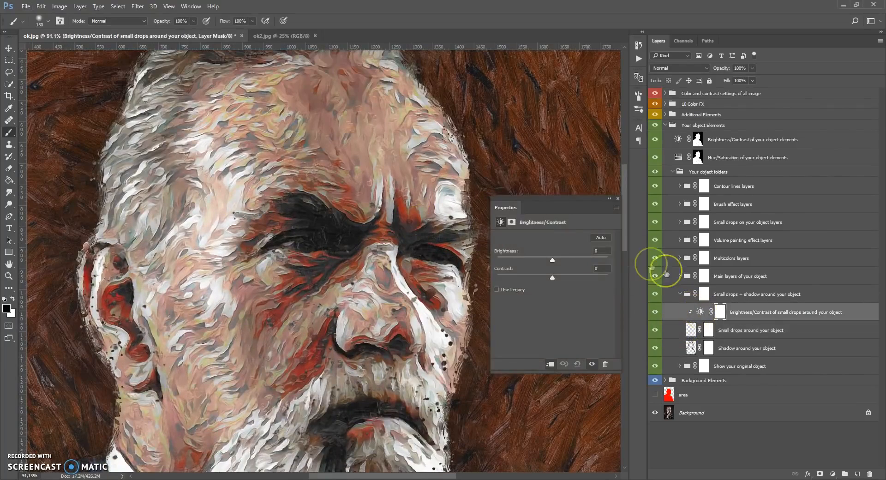
{"action": "left_click_drag", "start_coordinate": [556, 260], "coordinate": [469, 269]}
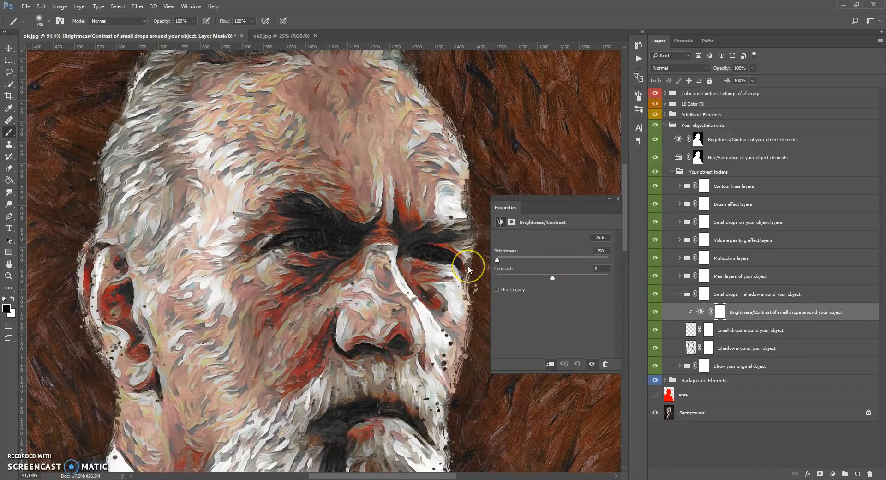
{"action": "left_click_drag", "start_coordinate": [608, 260], "coordinate": [550, 260]}
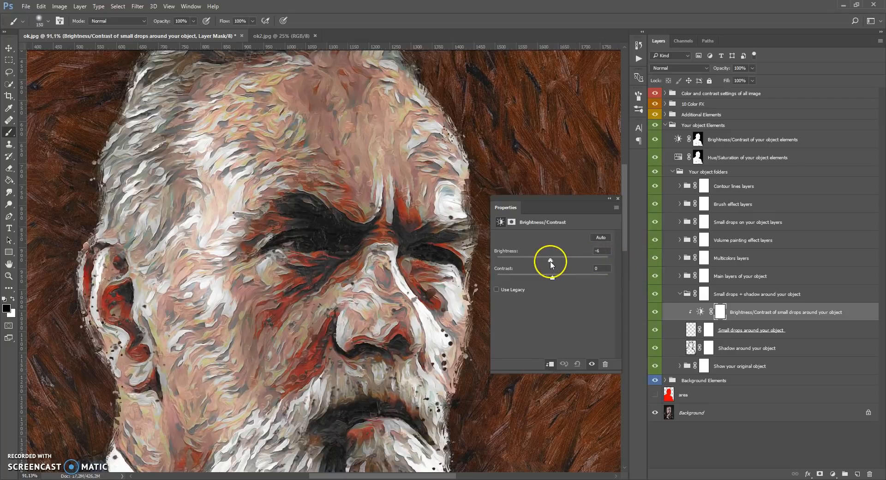
{"action": "left_click", "coordinate": [617, 199]}
Select the Small drops around your object layer mask and examine the drops along the edges of the head
{"action": "scroll", "coordinate": [439, 225], "scroll_direction": "down", "scroll_amount": 3}
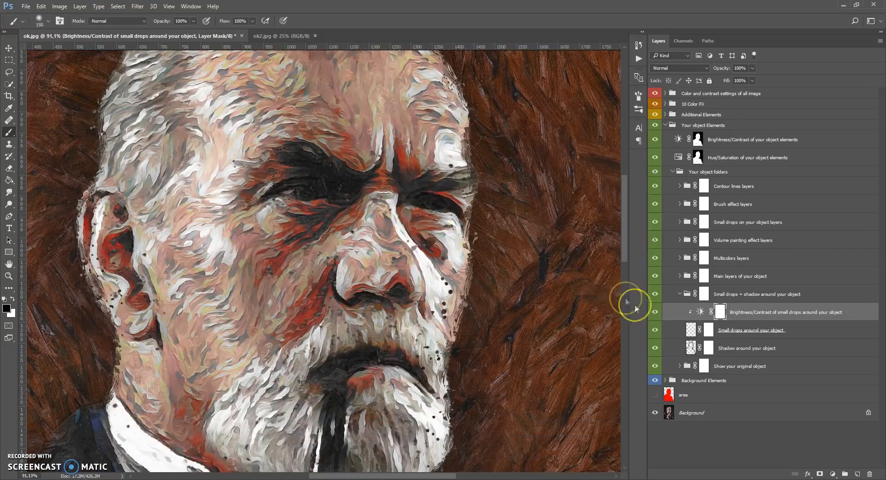
{"action": "left_click", "coordinate": [706, 334]}
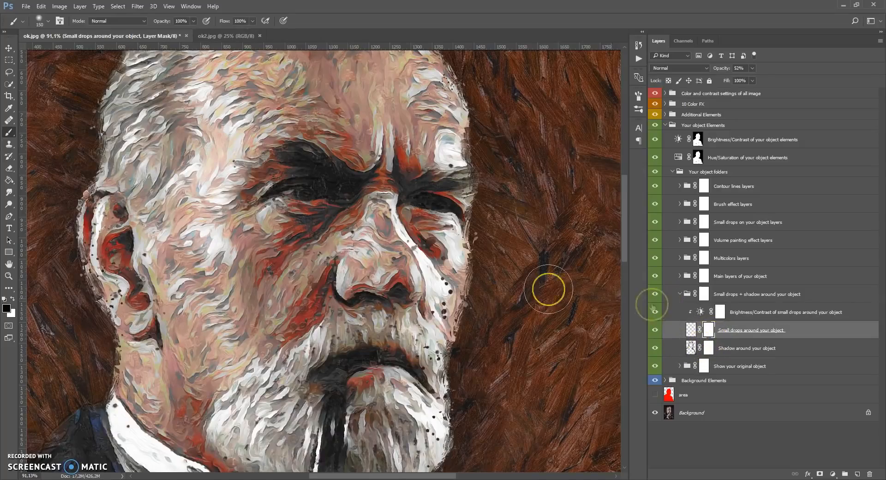
{"action": "scroll", "coordinate": [480, 278], "scroll_direction": "up", "scroll_amount": 10}
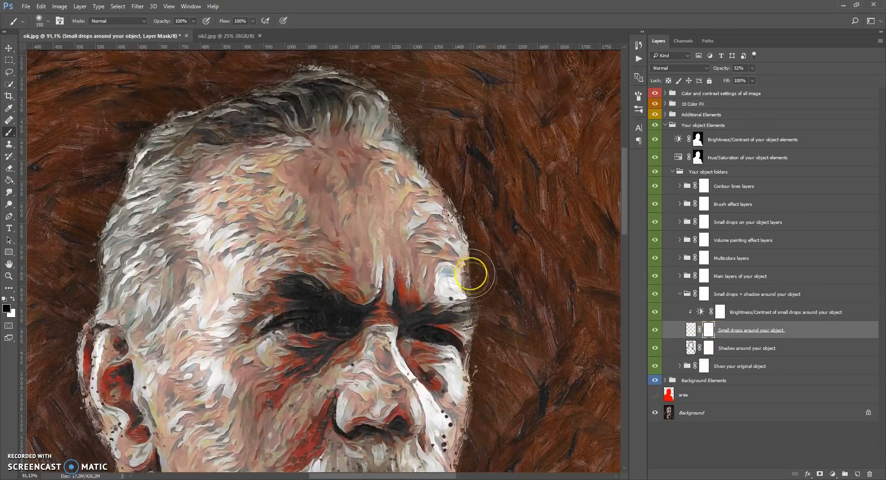
{"action": "scroll", "coordinate": [473, 278], "scroll_direction": "up", "scroll_amount": 2}
{"action": "scroll", "coordinate": [119, 268], "scroll_direction": "down", "scroll_amount": 3}
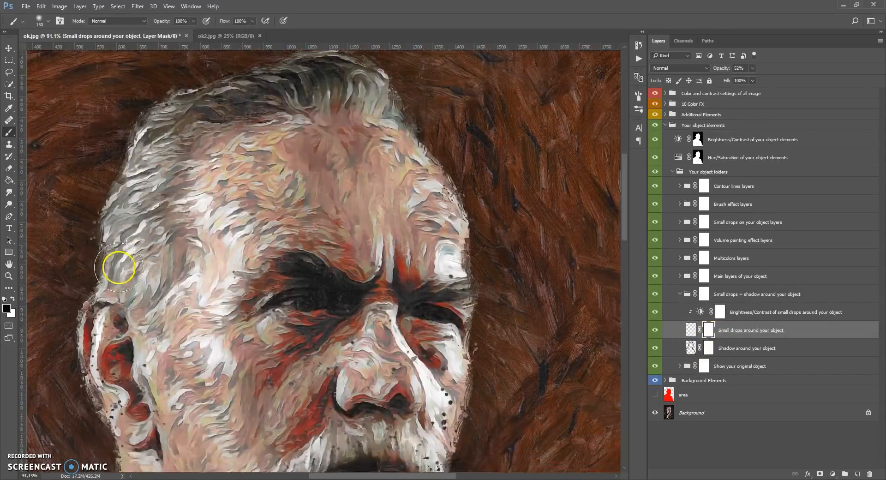
{"action": "scroll", "coordinate": [119, 267], "scroll_direction": "down", "scroll_amount": 5}
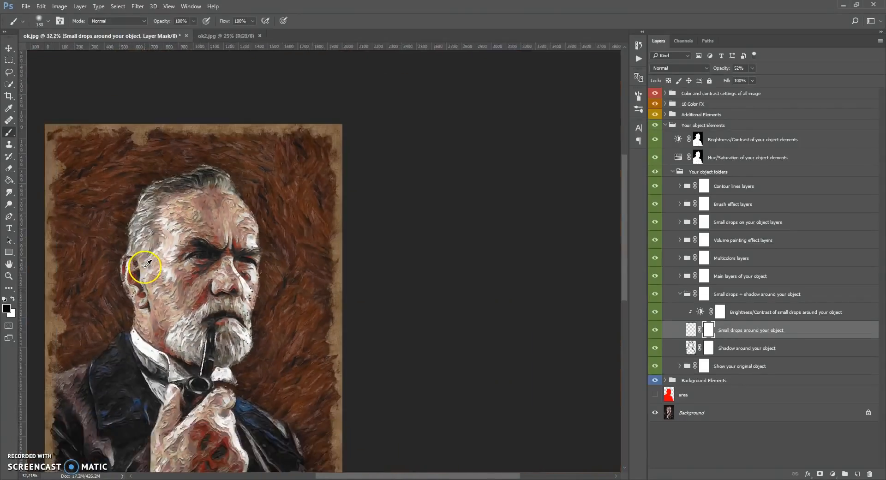
{"action": "scroll", "coordinate": [148, 263], "scroll_direction": "down", "scroll_amount": 1}
{"action": "scroll", "coordinate": [316, 247], "scroll_direction": "up", "scroll_amount": 4}
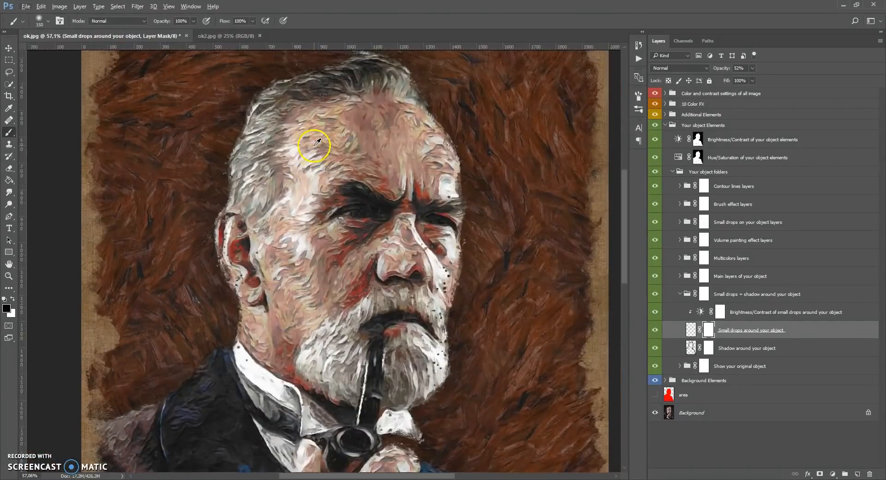
Collapse the small drops group, expand Main layers of your object and its Add more details + main painting layer subgroup, and select the Add more details mask
{"action": "left_click", "coordinate": [680, 294]}
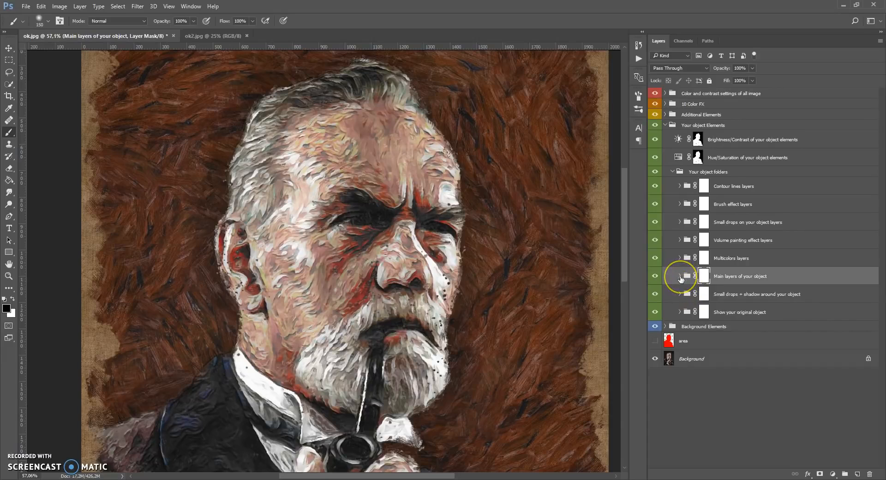
{"action": "left_click", "coordinate": [680, 276]}
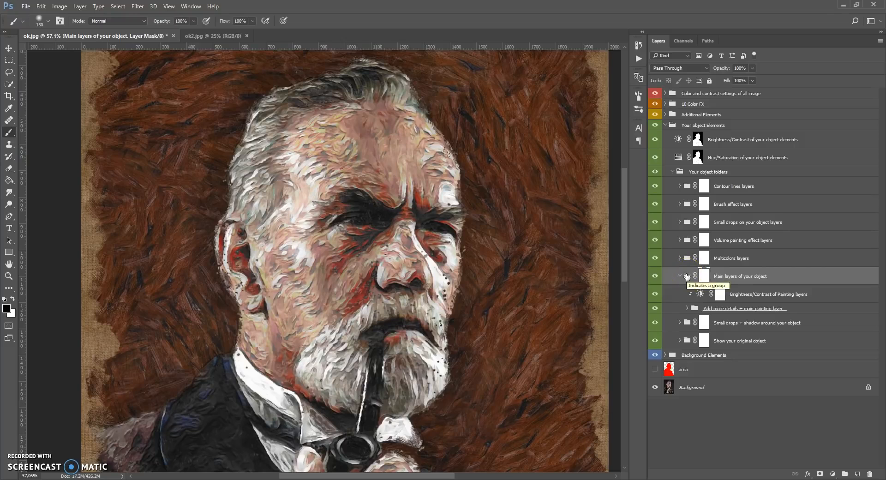
{"action": "left_click", "coordinate": [687, 308]}
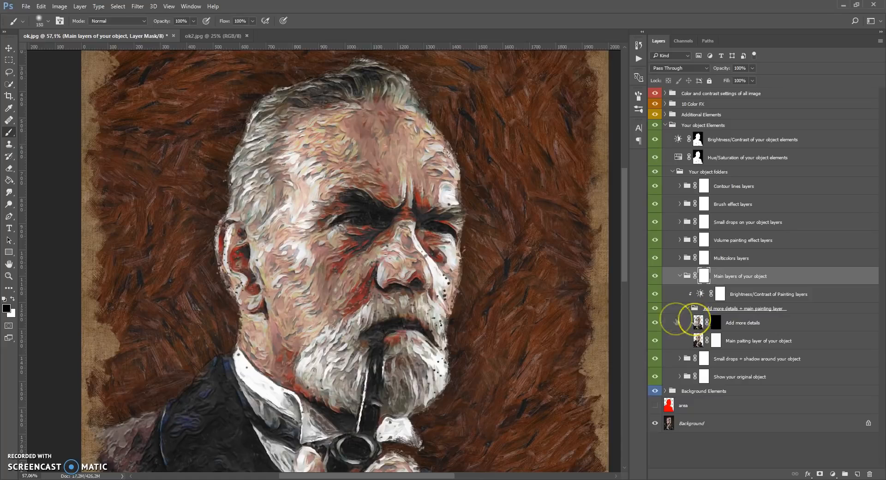
{"action": "scroll", "coordinate": [546, 303], "scroll_direction": "up", "scroll_amount": 2}
{"action": "scroll", "coordinate": [545, 303], "scroll_direction": "down", "scroll_amount": 3}
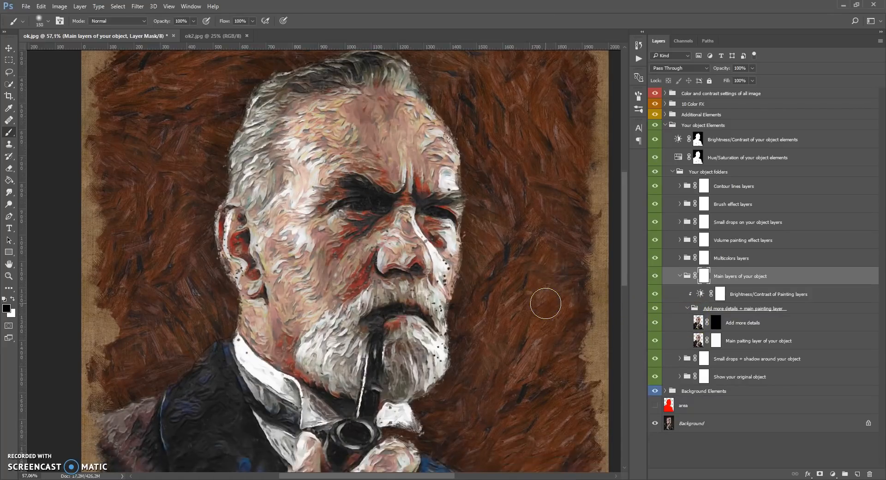
{"action": "scroll", "coordinate": [544, 303], "scroll_direction": "up", "scroll_amount": 3}
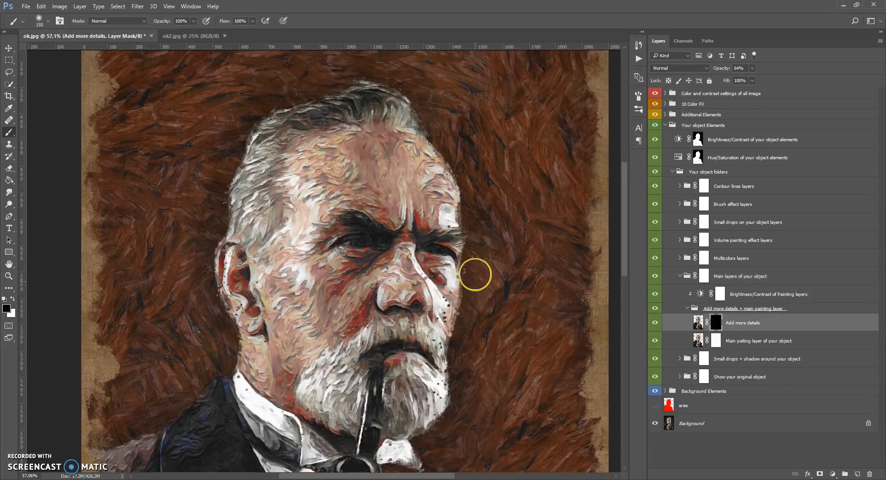
{"action": "scroll", "coordinate": [475, 274], "scroll_direction": "down", "scroll_amount": 1}
{"action": "scroll", "coordinate": [475, 274], "scroll_direction": "up", "scroll_amount": 1}
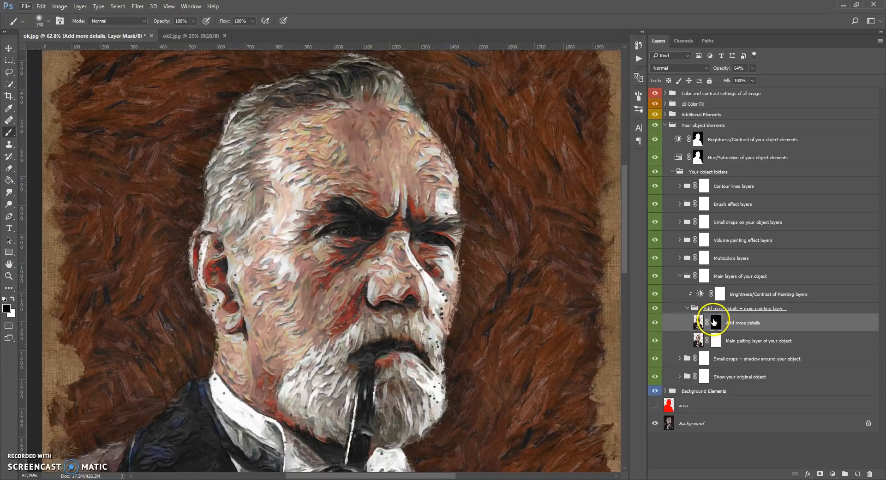
Paint white with the 150 px brush on the Add more details mask over the eyes and ear
{"action": "left_click", "coordinate": [11, 133]}
{"action": "left_click", "coordinate": [38, 133]}
{"action": "left_click", "coordinate": [14, 298]}
{"action": "mouse_move", "coordinate": [354, 224]}
{"action": "left_mouse_down"}
{"action": "mouse_move", "coordinate": [321, 244]}
{"action": "mouse_move", "coordinate": [345, 219]}
{"action": "mouse_move", "coordinate": [367, 251]}
{"action": "mouse_move", "coordinate": [367, 233]}
{"action": "mouse_move", "coordinate": [438, 231]}
{"action": "mouse_move", "coordinate": [409, 294]}
{"action": "mouse_move", "coordinate": [413, 303]}
{"action": "mouse_move", "coordinate": [388, 306]}
{"action": "mouse_move", "coordinate": [405, 344]}
{"action": "mouse_move", "coordinate": [361, 364]}
{"action": "mouse_move", "coordinate": [359, 356]}
{"action": "mouse_move", "coordinate": [395, 336]}
{"action": "mouse_move", "coordinate": [398, 365]}
{"action": "mouse_move", "coordinate": [426, 372]}
{"action": "mouse_move", "coordinate": [250, 322]}
{"action": "mouse_move", "coordinate": [233, 292]}
{"action": "mouse_move", "coordinate": [232, 310]}
{"action": "mouse_move", "coordinate": [216, 248]}
{"action": "mouse_move", "coordinate": [227, 264]}
{"action": "left_mouse_up"}
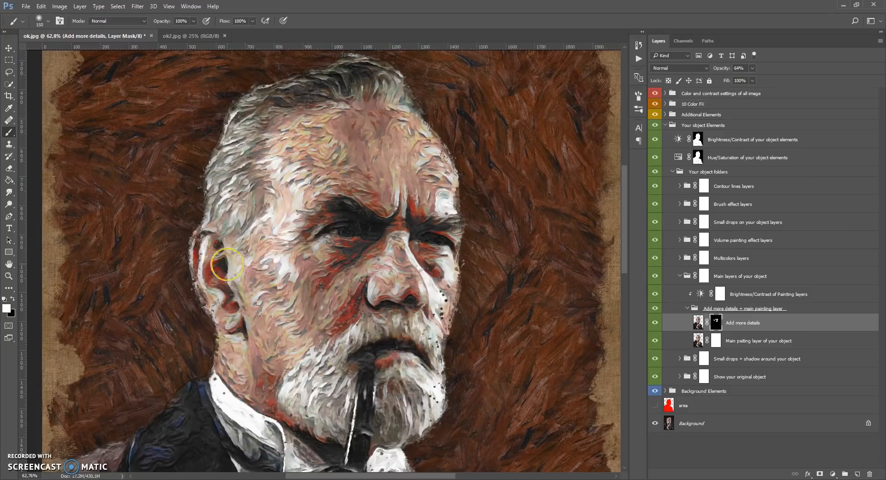
Hide and reshow the Add more details layer several times to compare the painted facial details
{"action": "left_click", "coordinate": [655, 324]}
{"action": "left_click", "coordinate": [654, 324]}
{"action": "left_click", "coordinate": [655, 325]}
{"action": "left_click", "coordinate": [655, 324]}
{"action": "left_click", "coordinate": [655, 325]}
{"action": "left_click", "coordinate": [655, 324]}
{"action": "left_click", "coordinate": [655, 324]}
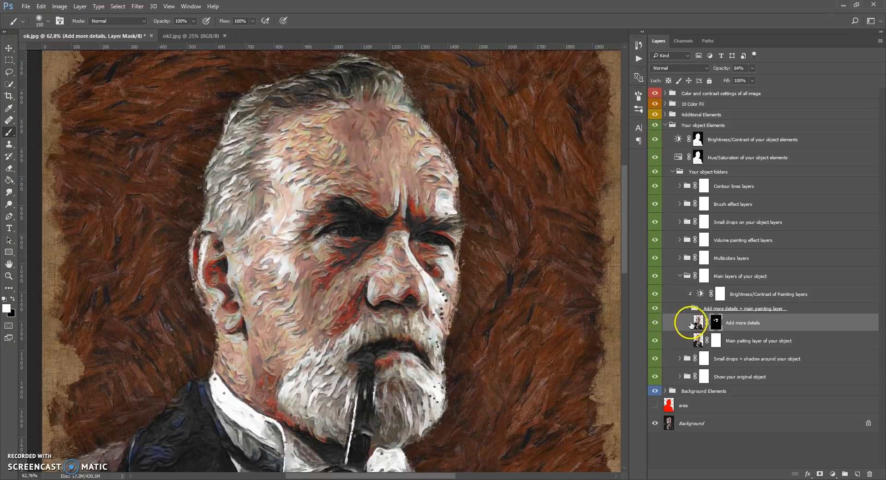
Select the main painting layer of the object, then hide and reshow it to compare its effect
{"action": "left_click", "coordinate": [698, 340]}
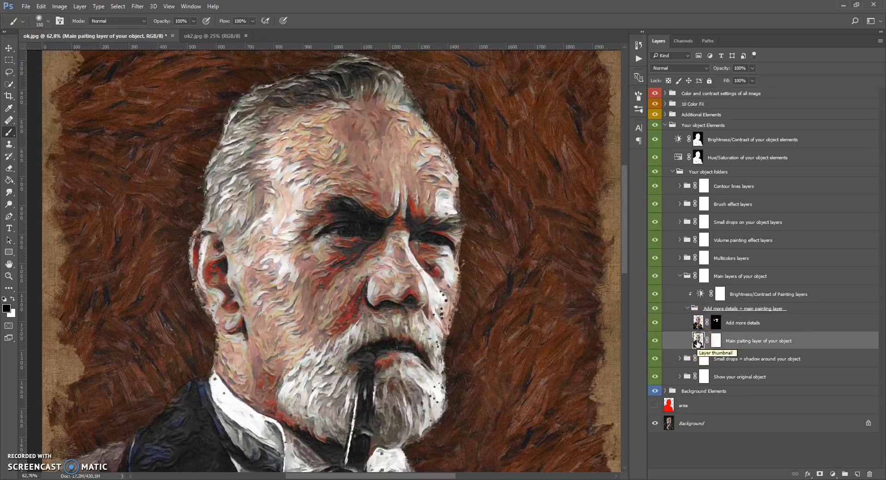
{"action": "left_click", "coordinate": [655, 340]}
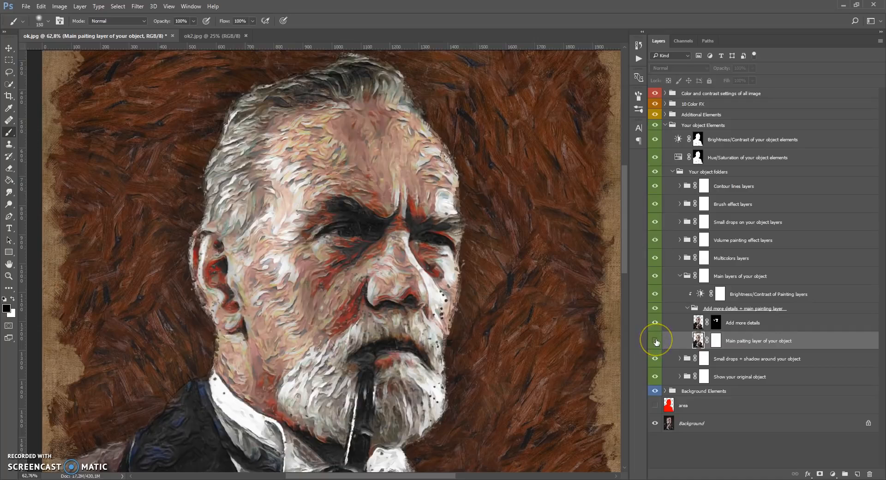
{"action": "left_click", "coordinate": [656, 341]}
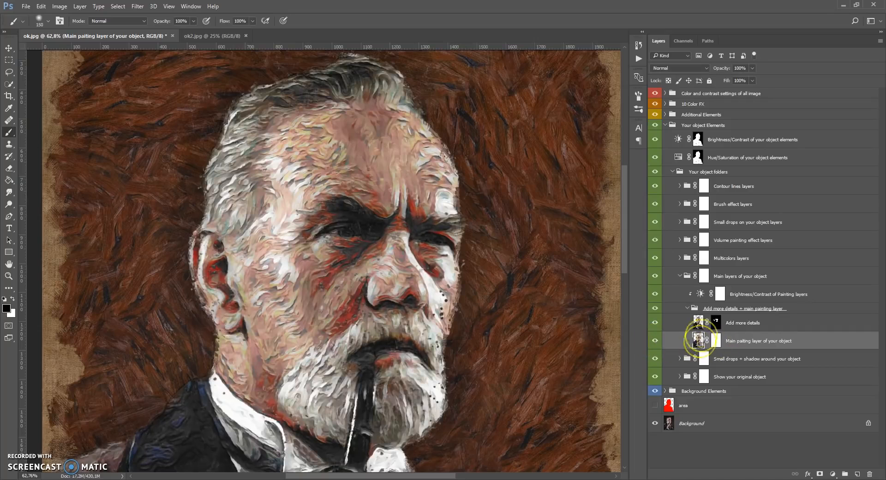
Set Brightness -24 and Contrast -7 on Brightness/Contrast of Painting layers and collapse the Main layers of your object group
{"action": "double_click", "coordinate": [700, 294]}
{"action": "left_click_drag", "start_coordinate": [569, 257], "coordinate": [543, 264]}
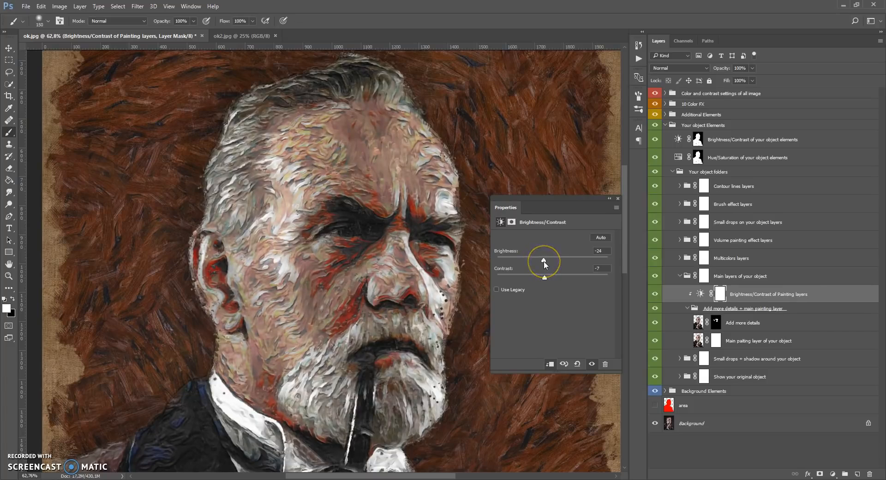
{"action": "left_click", "coordinate": [618, 199]}
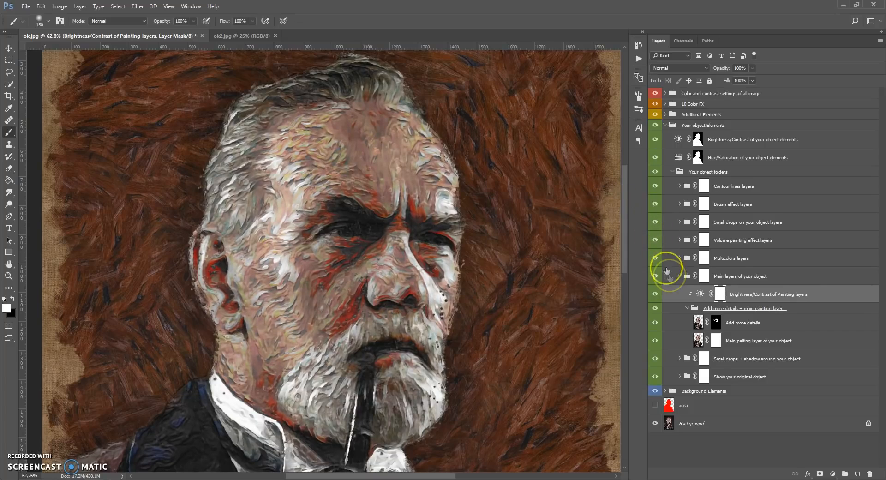
{"action": "left_click", "coordinate": [681, 276]}
Expand the Multicolors layers group and select the Multicolors of your object 1 layer
{"action": "left_click", "coordinate": [686, 258]}
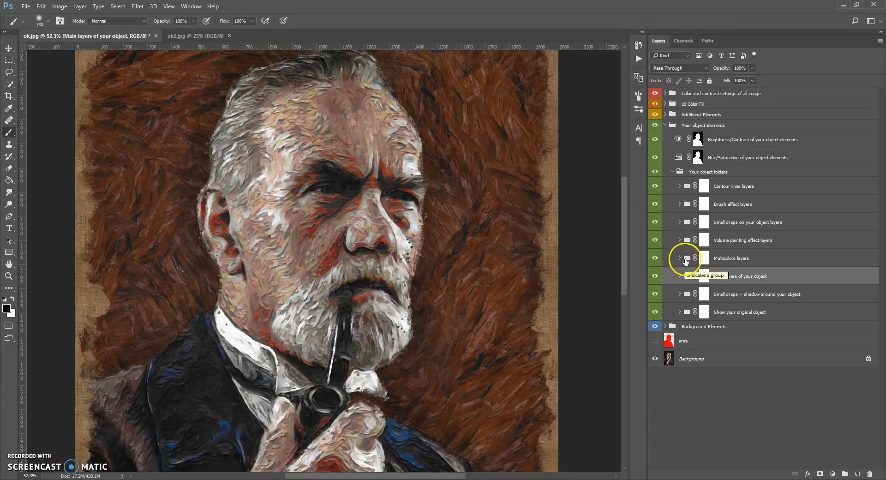
{"action": "left_click", "coordinate": [687, 259]}
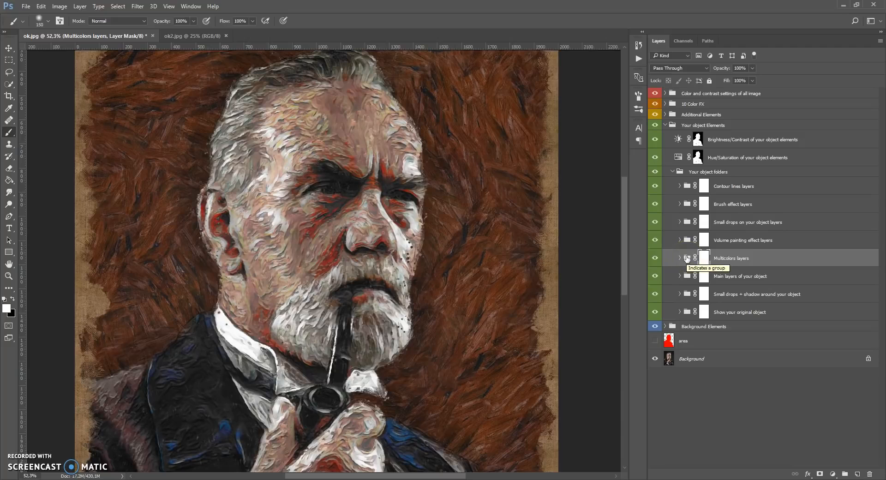
{"action": "left_click", "coordinate": [680, 258]}
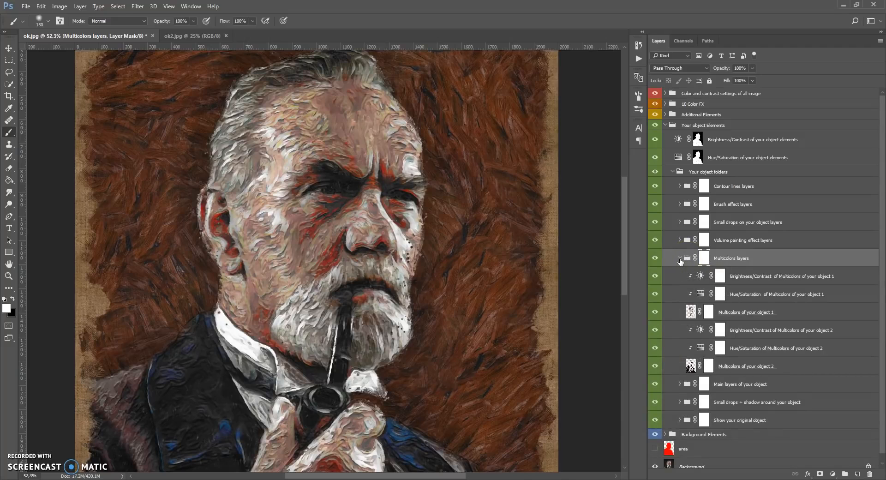
{"action": "scroll", "coordinate": [494, 265], "scroll_direction": "down", "scroll_amount": 5, "text": "alt"}
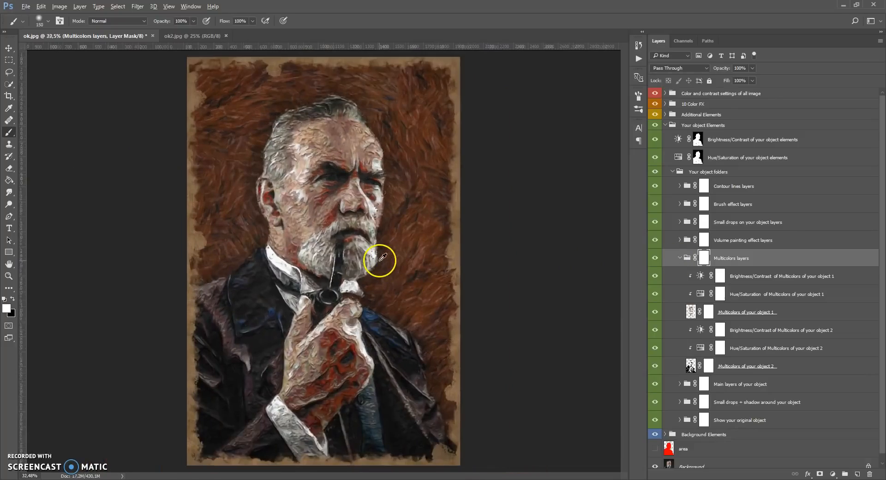
{"action": "scroll", "coordinate": [380, 259], "scroll_direction": "up", "scroll_amount": 3, "text": "alt"}
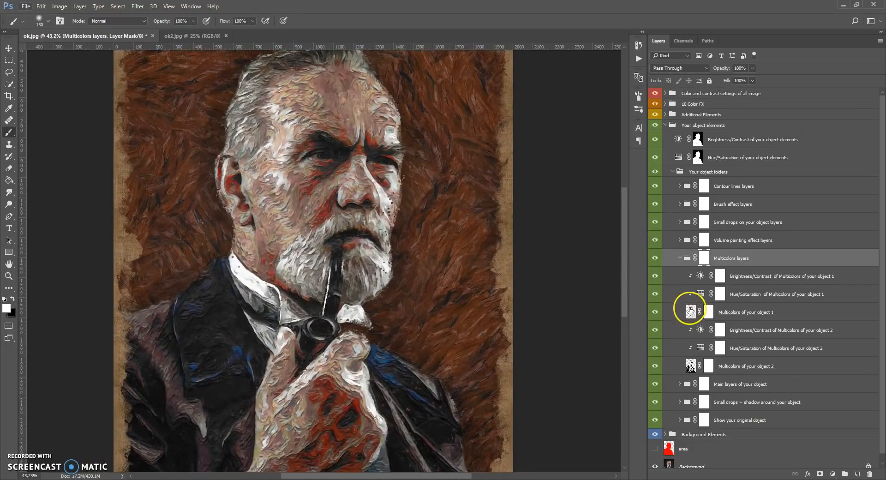
{"action": "left_click", "coordinate": [691, 311]}
Adjust Hue/Saturation of Multicolors of your object 2 to mute the layer's red and blue tones, and close its settings
{"action": "left_click", "coordinate": [691, 365]}
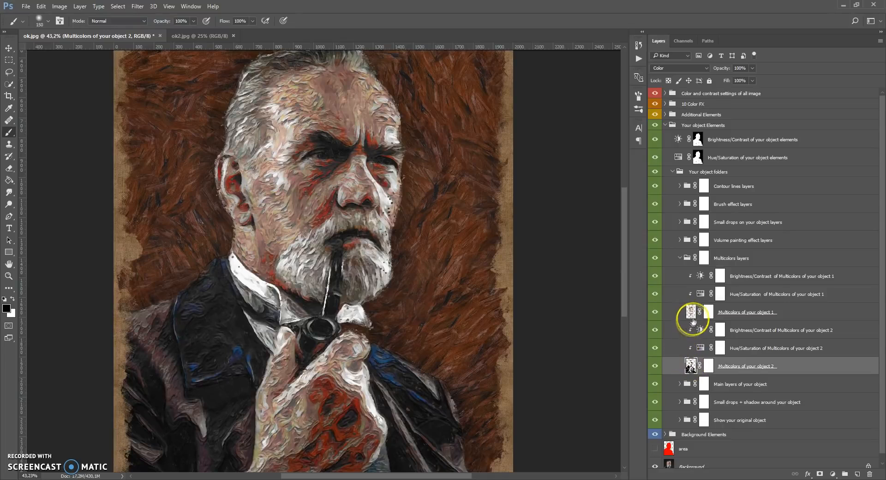
{"action": "double_click", "coordinate": [700, 348]}
{"action": "mouse_move", "coordinate": [555, 270]}
{"action": "left_mouse_down"}
{"action": "mouse_move", "coordinate": [621, 269]}
{"action": "mouse_move", "coordinate": [495, 270]}
{"action": "mouse_move", "coordinate": [553, 275]}
{"action": "mouse_move", "coordinate": [533, 291]}
{"action": "left_mouse_up"}
{"action": "left_click", "coordinate": [617, 199]}
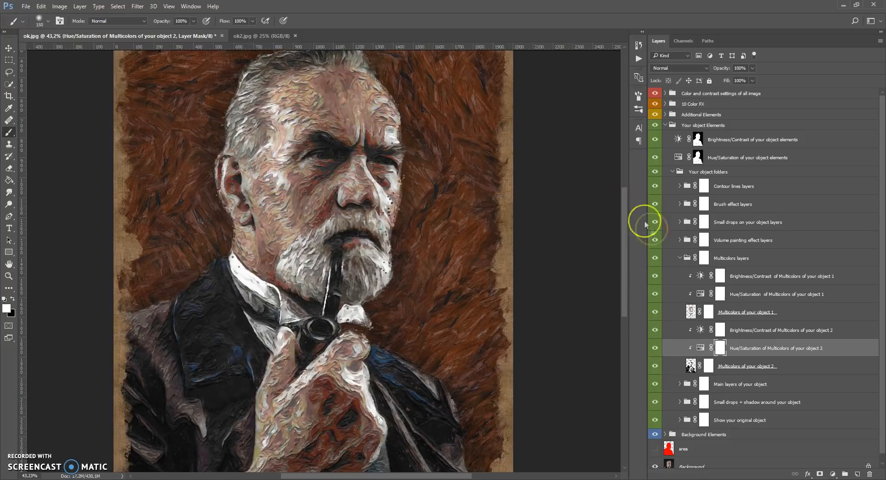
Adjust the brightness and contrast on Brightness/Contrast of Multicolors of your object 2 and close its settings
{"action": "double_click", "coordinate": [700, 330]}
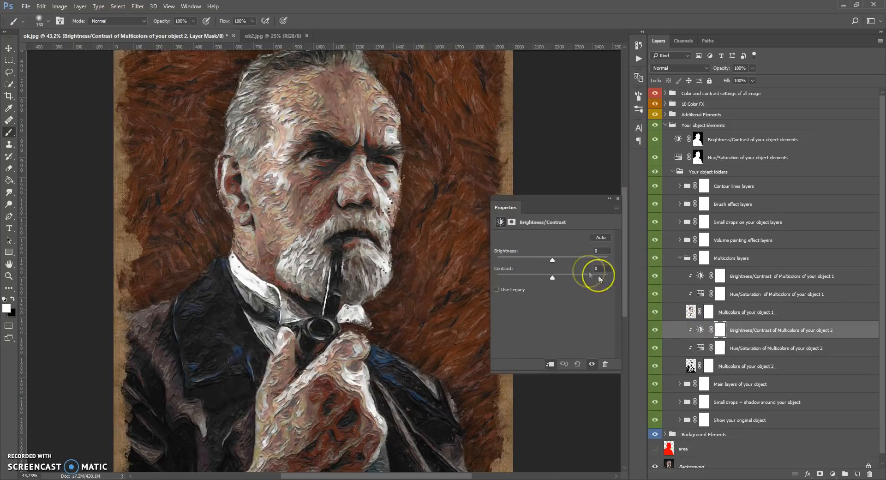
{"action": "left_click_drag", "start_coordinate": [553, 262], "coordinate": [577, 277]}
{"action": "left_click", "coordinate": [618, 198]}
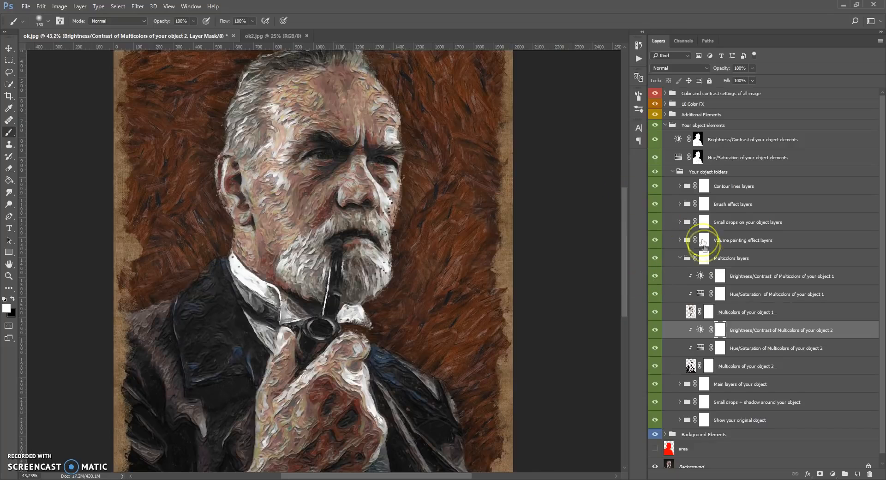
Adjust the hue on Hue/Saturation of Multicolors of your object 1 and close its settings
{"action": "left_click", "coordinate": [691, 311]}
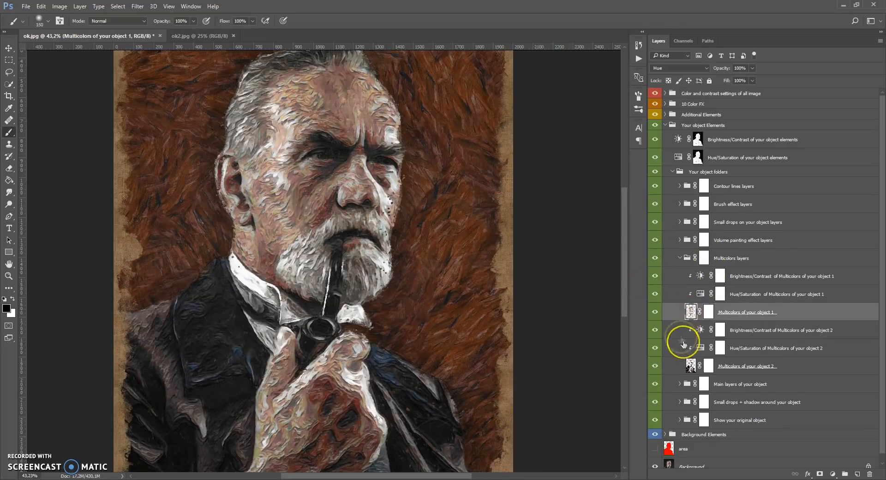
{"action": "double_click", "coordinate": [701, 296]}
{"action": "mouse_move", "coordinate": [552, 267]}
{"action": "left_mouse_down"}
{"action": "mouse_move", "coordinate": [614, 268]}
{"action": "mouse_move", "coordinate": [502, 268]}
{"action": "mouse_move", "coordinate": [597, 273]}
{"action": "mouse_move", "coordinate": [553, 276]}
{"action": "left_mouse_up"}
{"action": "left_click", "coordinate": [600, 261]}
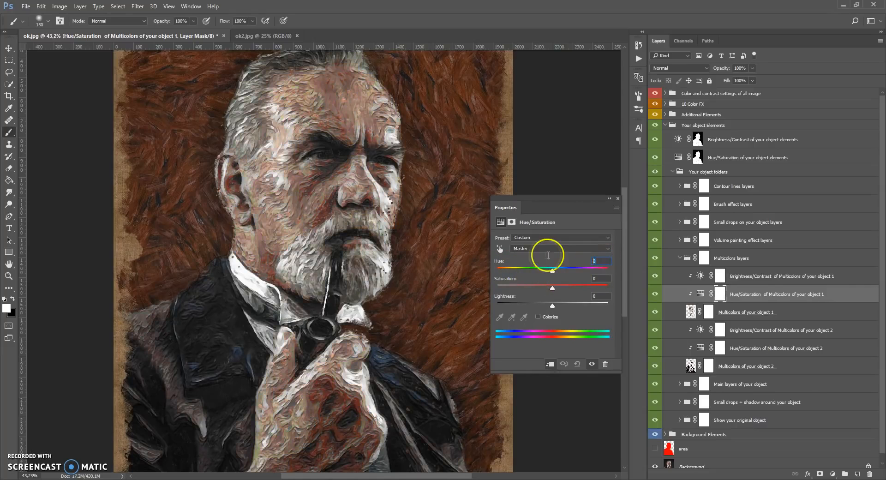
{"action": "left_click", "coordinate": [617, 198]}
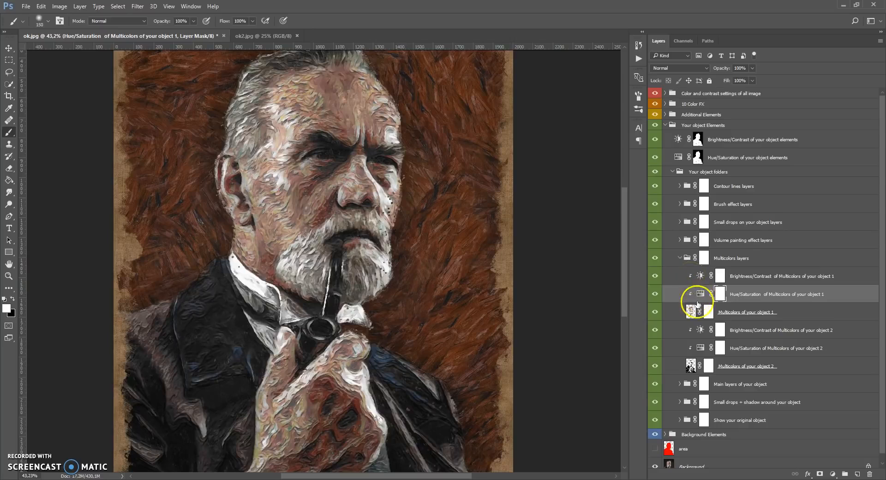
Hide and reshow the Multicolors of your object 1 layer to compare its effect, and collapse the Multicolors layers group
{"action": "left_click", "coordinate": [656, 312]}
{"action": "left_click", "coordinate": [656, 312]}
{"action": "scroll", "coordinate": [492, 265], "scroll_direction": "up", "scroll_amount": 4}
{"action": "scroll", "coordinate": [493, 267], "scroll_direction": "down", "scroll_amount": 5}
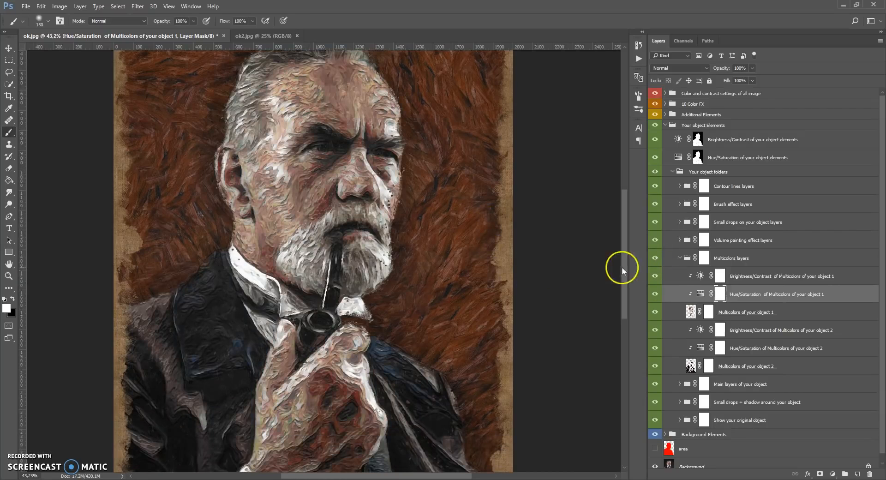
{"action": "left_click", "coordinate": [679, 260]}
Paint black on the Multicolors layers mask over the forehead, eyes and cheek, with the brush enlarged to 228 px
{"action": "scroll", "coordinate": [291, 191], "scroll_direction": "up", "scroll_amount": 2}
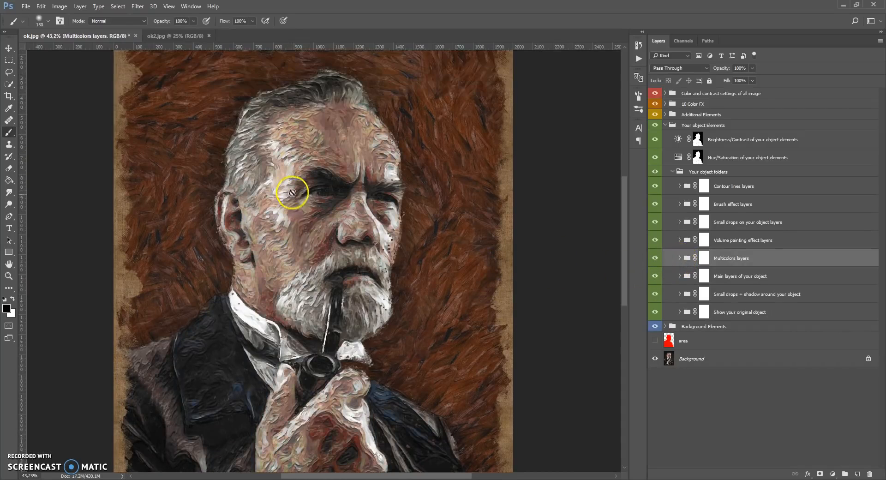
{"action": "scroll", "coordinate": [291, 191], "scroll_direction": "up", "scroll_amount": 3}
{"action": "scroll", "coordinate": [321, 186], "scroll_direction": "down", "scroll_amount": 3}
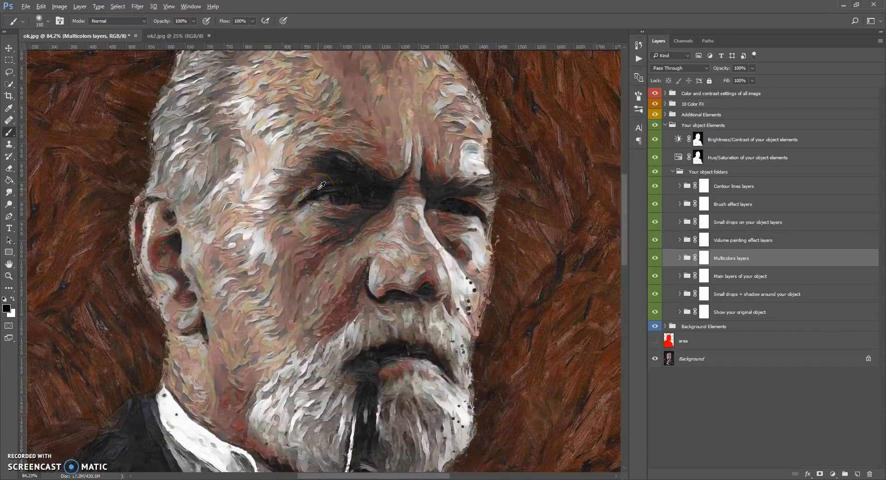
{"action": "scroll", "coordinate": [338, 207], "scroll_direction": "up", "scroll_amount": 2}
{"action": "scroll", "coordinate": [345, 213], "scroll_direction": "up", "scroll_amount": 1}
{"action": "scroll", "coordinate": [364, 224], "scroll_direction": "down", "scroll_amount": 1}
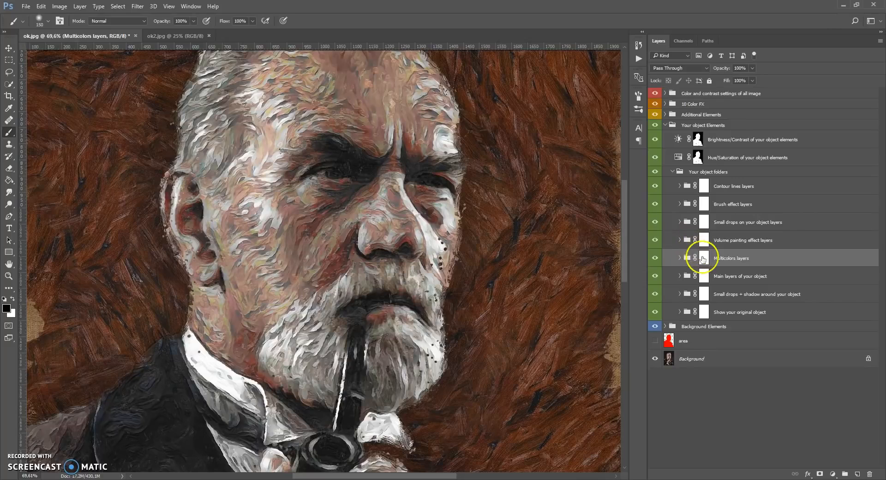
{"action": "left_click", "coordinate": [704, 258]}
{"action": "key", "text": "x"}
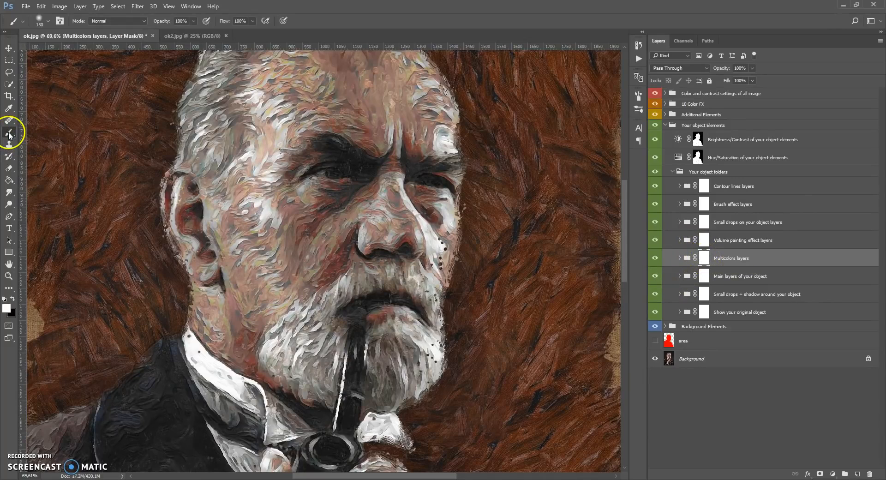
{"action": "left_click", "coordinate": [13, 300]}
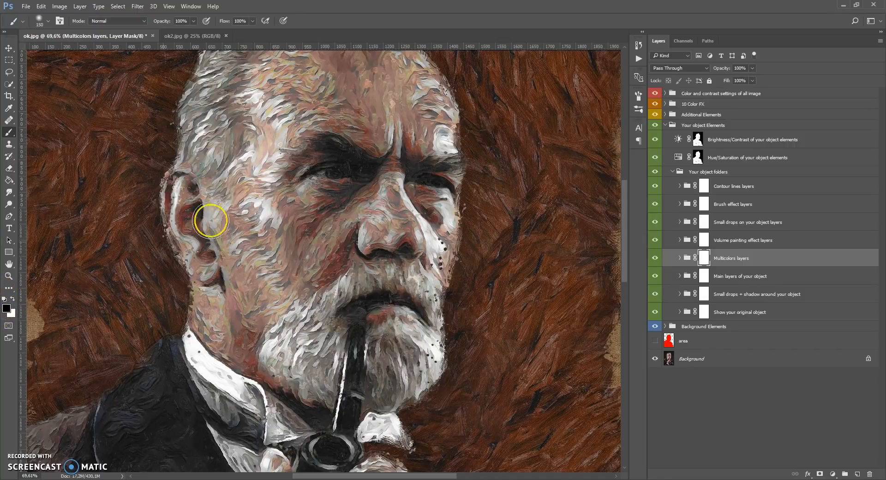
{"action": "right_click", "coordinate": [372, 240]}
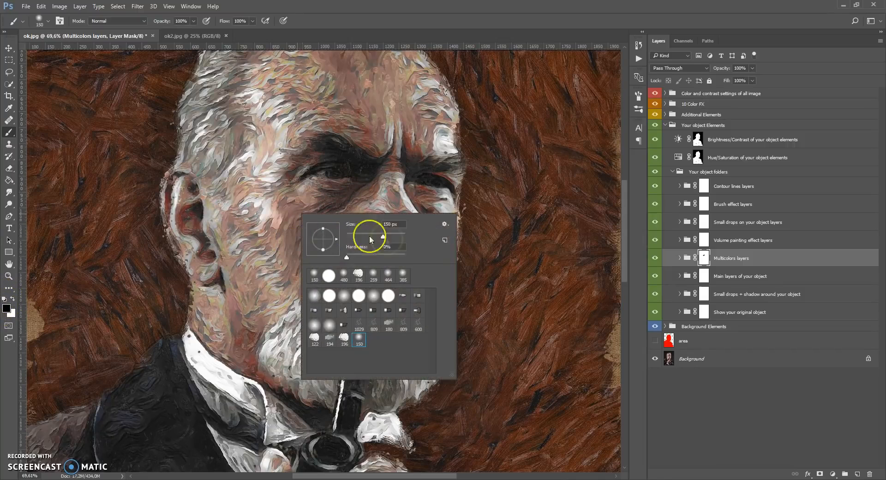
{"action": "left_click_drag", "start_coordinate": [386, 237], "coordinate": [391, 237]}
{"action": "mouse_move", "coordinate": [338, 138]}
{"action": "left_mouse_down"}
{"action": "mouse_move", "coordinate": [389, 114]}
{"action": "mouse_move", "coordinate": [331, 117]}
{"action": "left_mouse_up"}
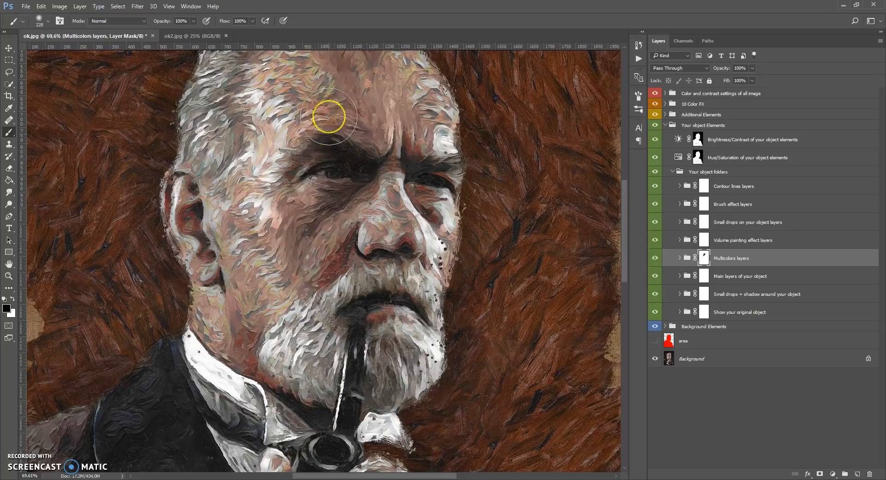
{"action": "mouse_move", "coordinate": [286, 147]}
{"action": "left_mouse_down"}
{"action": "mouse_move", "coordinate": [286, 79]}
{"action": "mouse_move", "coordinate": [290, 205]}
{"action": "mouse_move", "coordinate": [237, 210]}
{"action": "mouse_move", "coordinate": [276, 298]}
{"action": "mouse_move", "coordinate": [339, 219]}
{"action": "mouse_move", "coordinate": [395, 217]}
{"action": "mouse_move", "coordinate": [401, 53]}
{"action": "mouse_move", "coordinate": [319, 97]}
{"action": "left_mouse_up"}
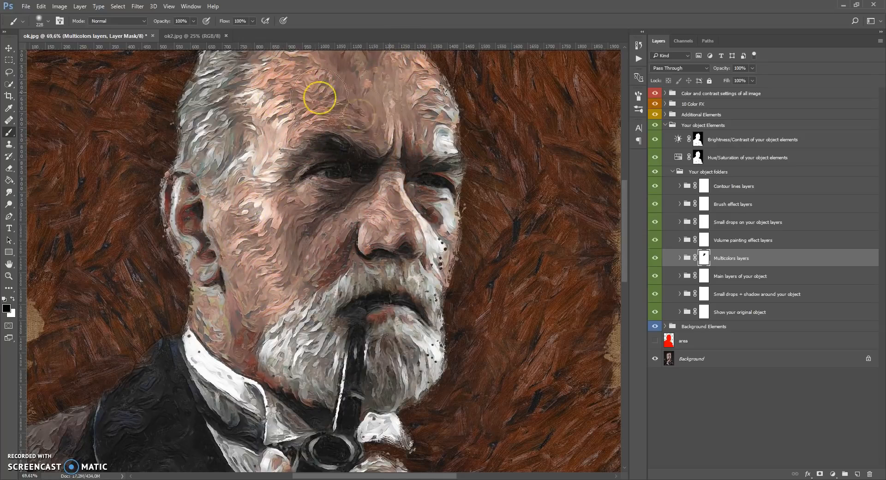
Paint the Multicolors layers mask white over the face to restore the multicolor effect
{"action": "left_click", "coordinate": [13, 299]}
{"action": "scroll", "coordinate": [223, 260], "scroll_direction": "up", "scroll_amount": 3}
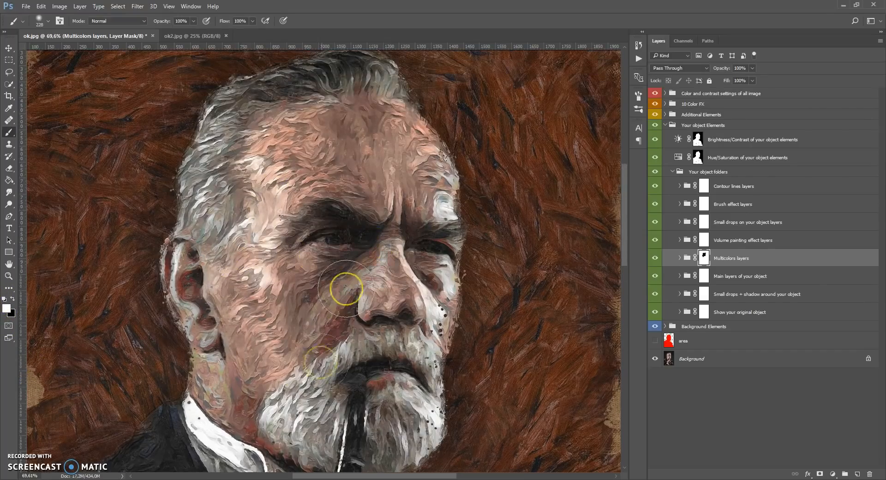
{"action": "mouse_move", "coordinate": [252, 301]}
{"action": "left_mouse_down"}
{"action": "mouse_move", "coordinate": [270, 257]}
{"action": "mouse_move", "coordinate": [326, 203]}
{"action": "mouse_move", "coordinate": [370, 97]}
{"action": "mouse_move", "coordinate": [347, 199]}
{"action": "mouse_move", "coordinate": [409, 198]}
{"action": "mouse_move", "coordinate": [366, 264]}
{"action": "mouse_move", "coordinate": [364, 340]}
{"action": "mouse_move", "coordinate": [264, 306]}
{"action": "left_mouse_up"}
{"action": "scroll", "coordinate": [366, 204], "scroll_direction": "down", "scroll_amount": 2}
{"action": "scroll", "coordinate": [356, 198], "scroll_direction": "up", "scroll_amount": 4}
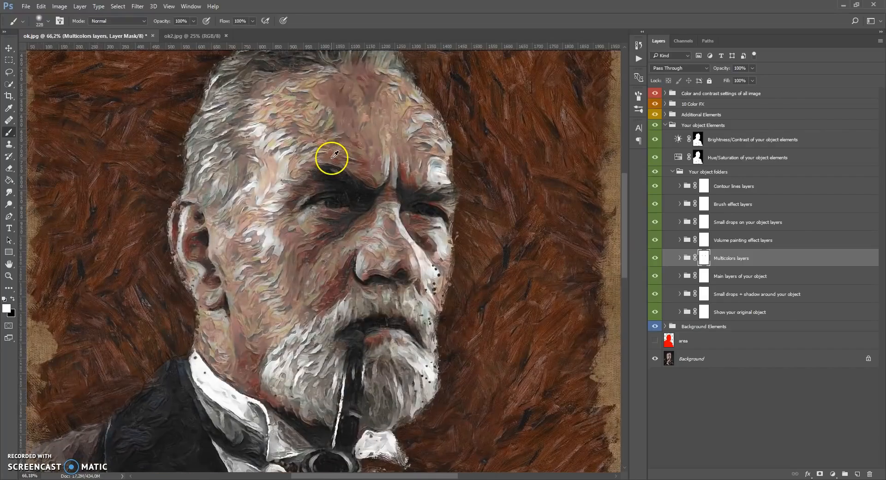
Expand the Volume painting effect layers group and toggle its visibility to examine its effect on the face at 100%
{"action": "left_click", "coordinate": [686, 241]}
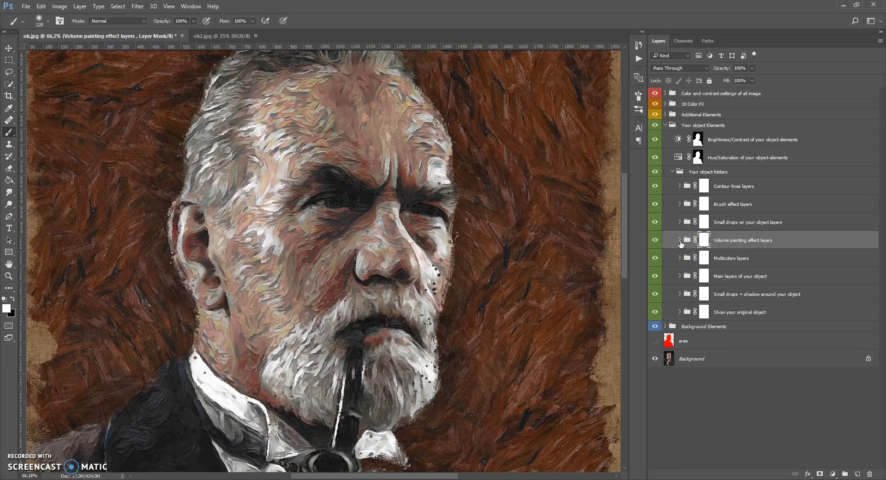
{"action": "left_click", "coordinate": [677, 242]}
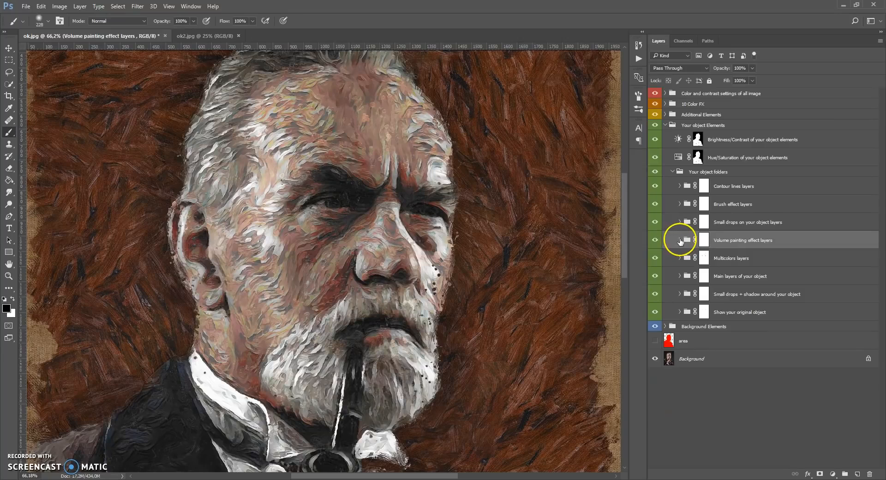
{"action": "left_click", "coordinate": [679, 240]}
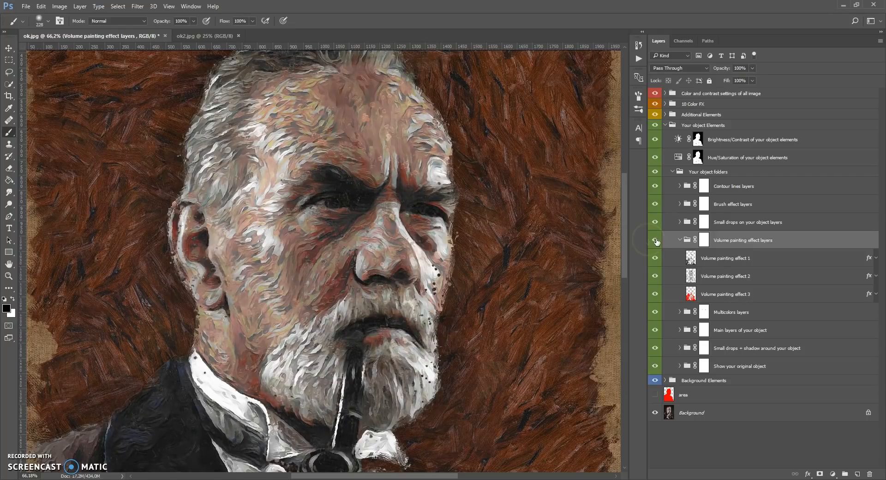
{"action": "left_click", "coordinate": [29, 475]}
{"action": "key", "text": "Return"}
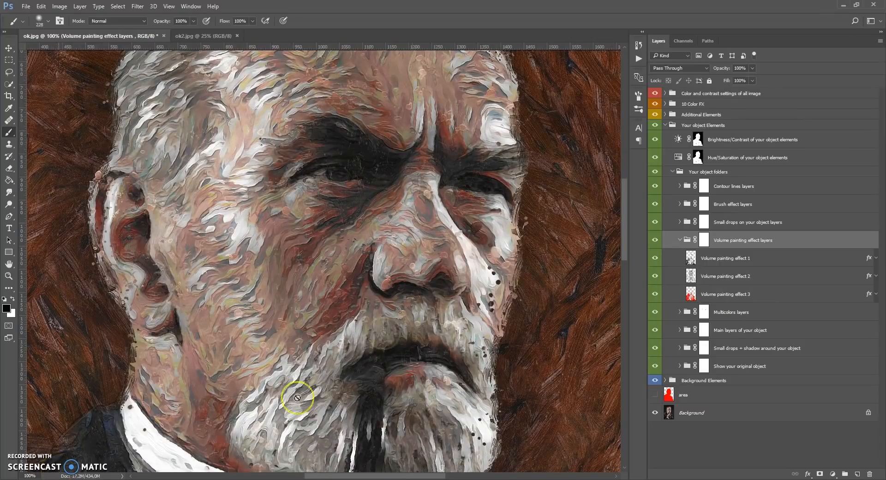
{"action": "left_click", "coordinate": [657, 240]}
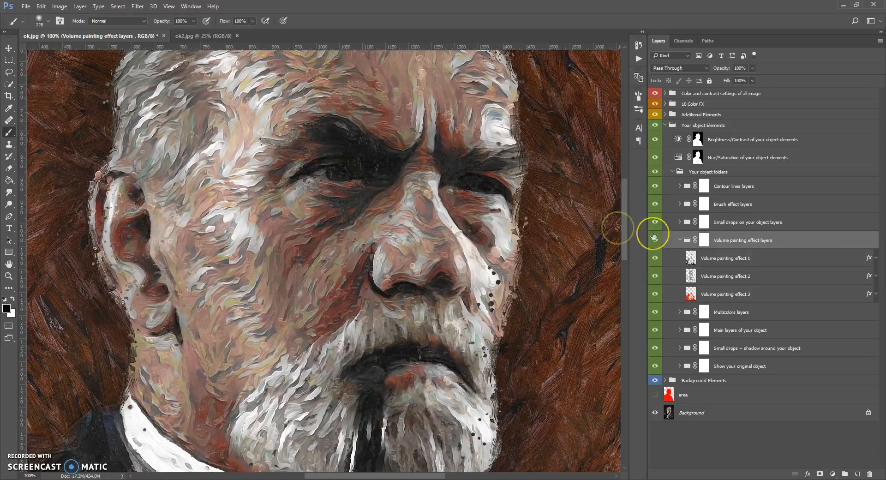
Collapse the Volume painting effect layers group and expand the Small drops on your object layers group
{"action": "scroll", "coordinate": [388, 237], "scroll_direction": "down", "scroll_amount": 5}
{"action": "scroll", "coordinate": [387, 230], "scroll_direction": "down", "scroll_amount": 2}
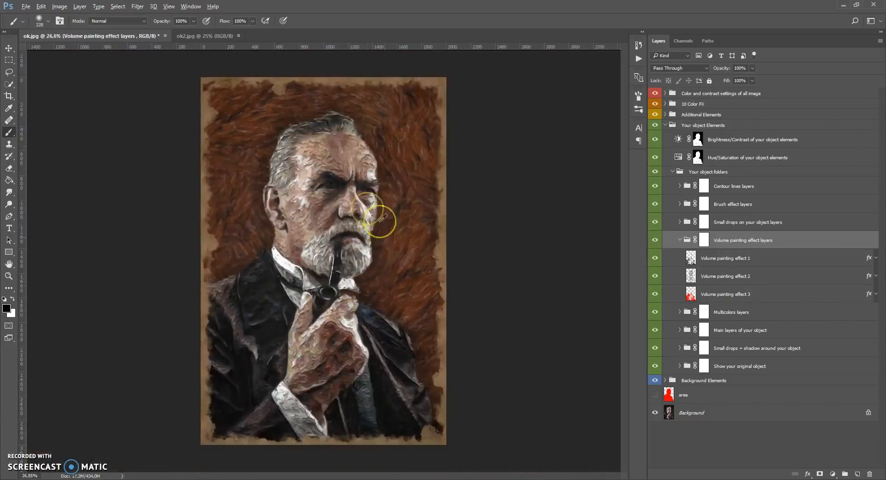
{"action": "scroll", "coordinate": [325, 166], "scroll_direction": "up", "scroll_amount": 4}
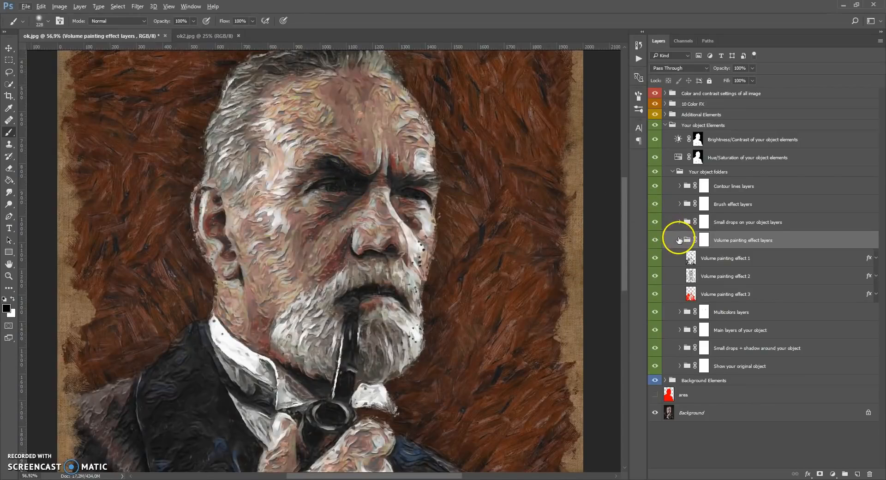
{"action": "left_click", "coordinate": [680, 239]}
{"action": "left_click", "coordinate": [685, 225]}
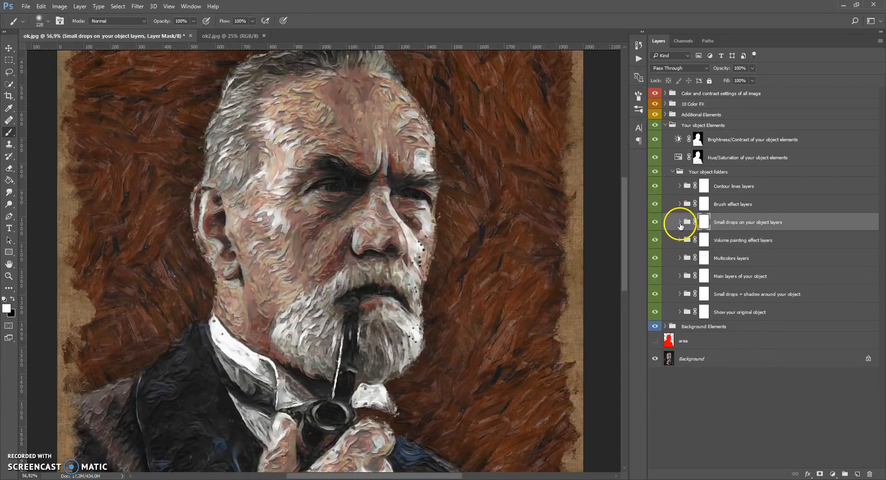
{"action": "left_click", "coordinate": [679, 223]}
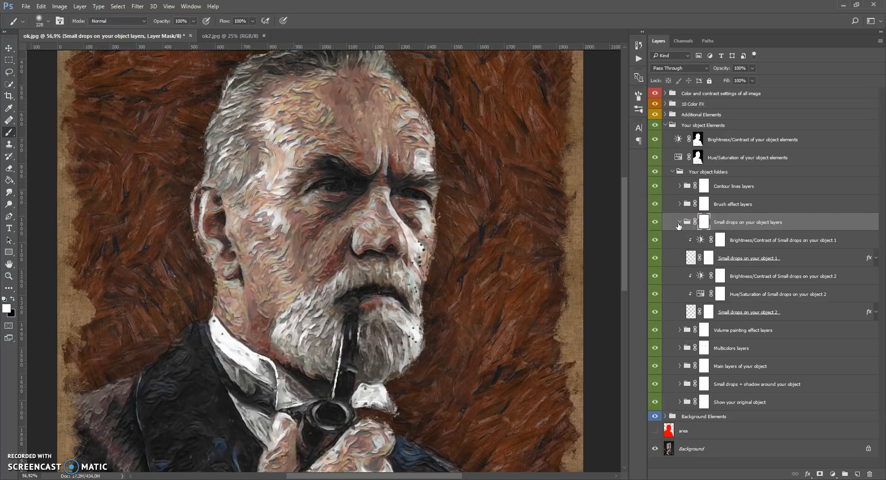
Set hue to +2 and saturation to +3 in the Hue/Saturation adjustment of Small drops on your object 2
{"action": "left_click", "coordinate": [693, 255]}
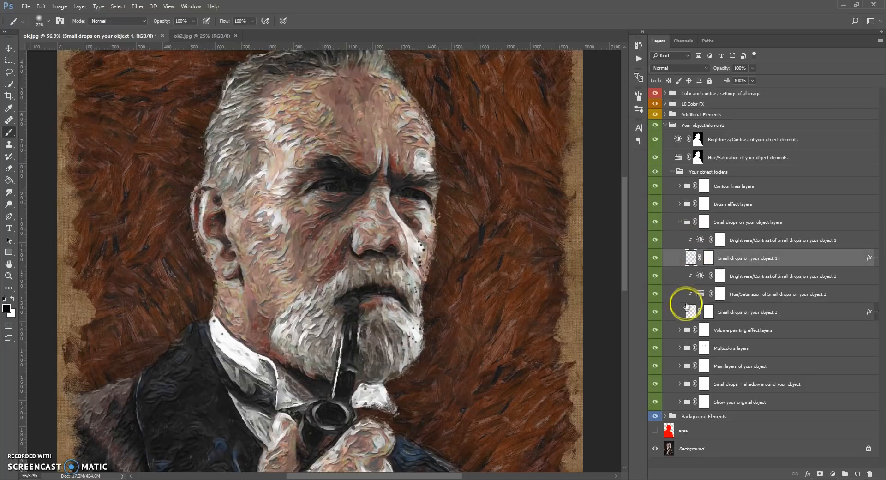
{"action": "left_click", "coordinate": [691, 312]}
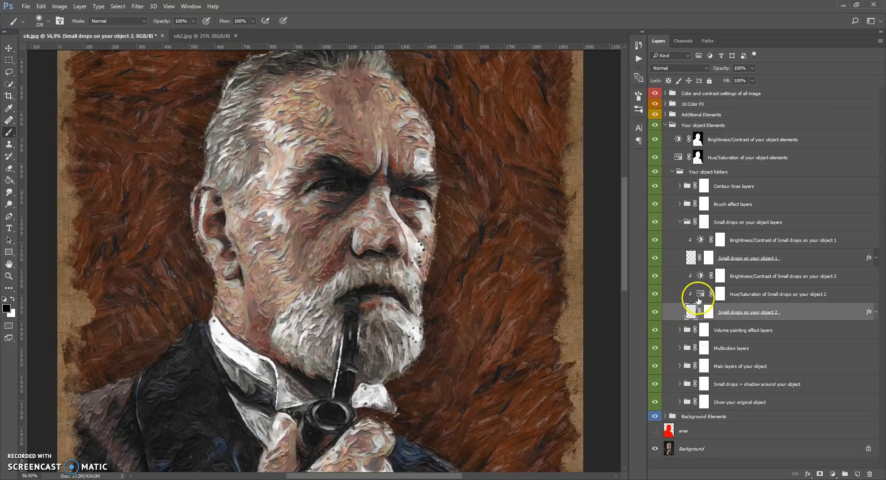
{"action": "double_click", "coordinate": [700, 294]}
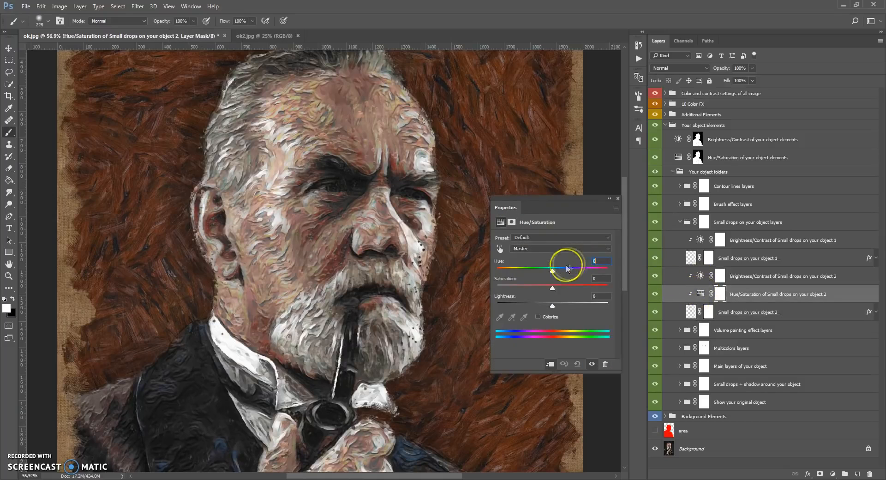
{"action": "left_click_drag", "start_coordinate": [579, 273], "coordinate": [563, 300]}
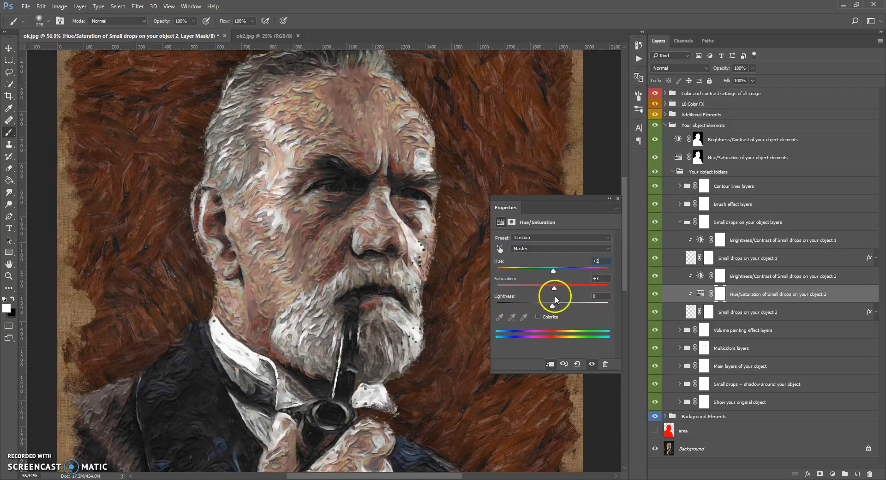
{"action": "left_click", "coordinate": [618, 198]}
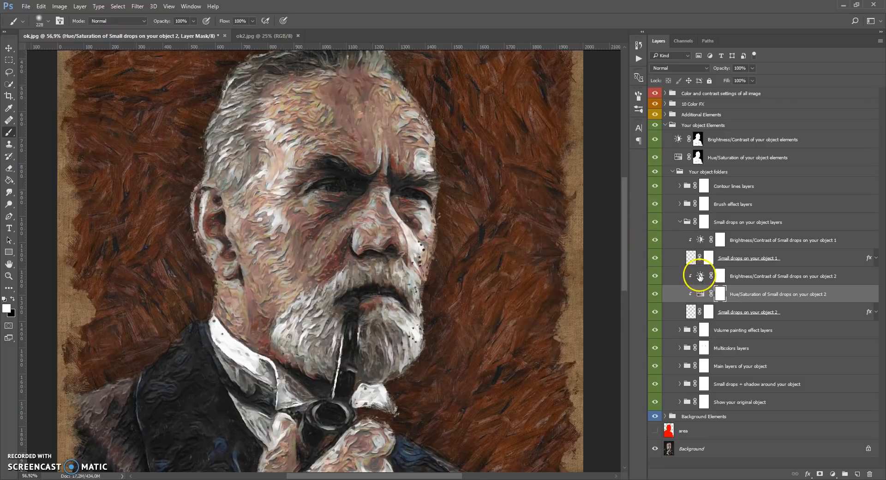
Set brightness to 3 in the Brightness/Contrast adjustment of Small drops on your object 2
{"action": "double_click", "coordinate": [700, 276]}
{"action": "left_click_drag", "start_coordinate": [529, 260], "coordinate": [553, 257]}
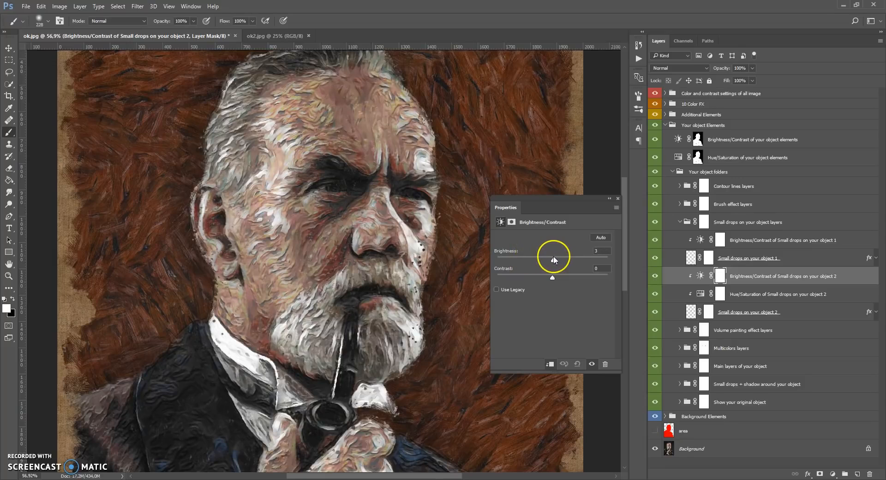
{"action": "left_click", "coordinate": [617, 200]}
Set brightness to 1 in the Brightness/Contrast adjustment of Small drops on your object 1, and collapse the small drops group
{"action": "left_click", "coordinate": [691, 260]}
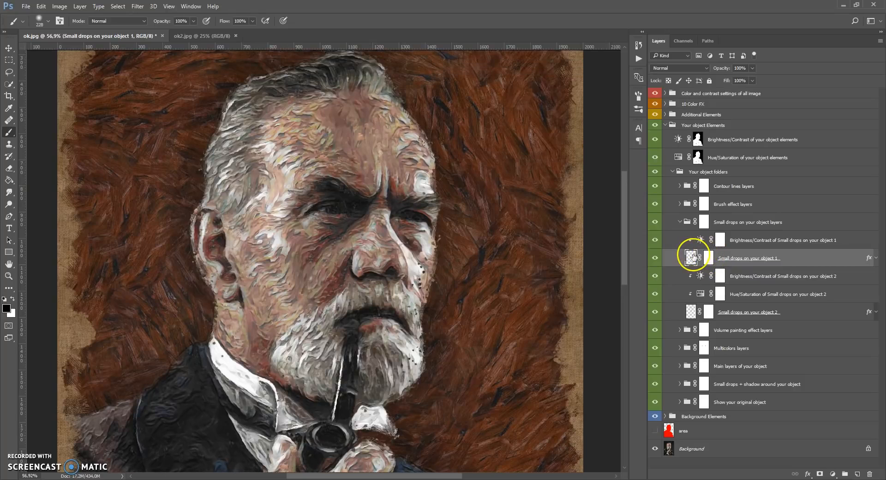
{"action": "double_click", "coordinate": [700, 240]}
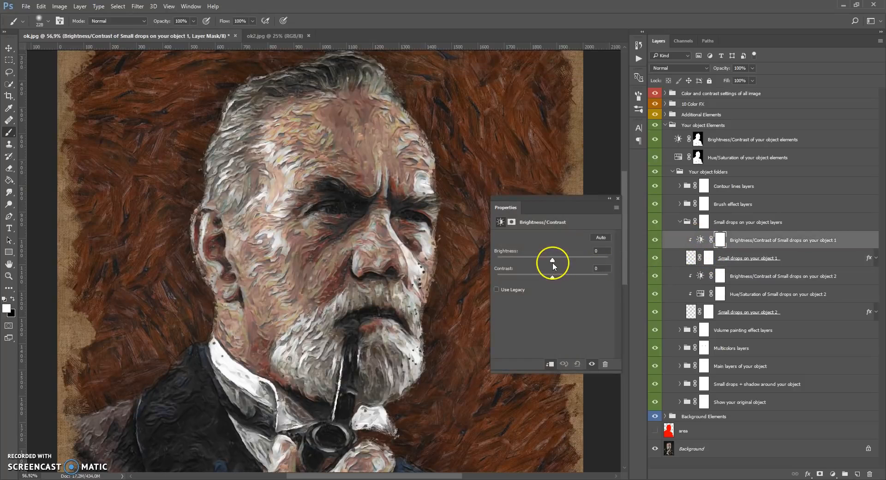
{"action": "mouse_move", "coordinate": [545, 261]}
{"action": "left_mouse_down"}
{"action": "mouse_move", "coordinate": [472, 258]}
{"action": "mouse_move", "coordinate": [658, 258]}
{"action": "mouse_move", "coordinate": [553, 257]}
{"action": "left_mouse_up"}
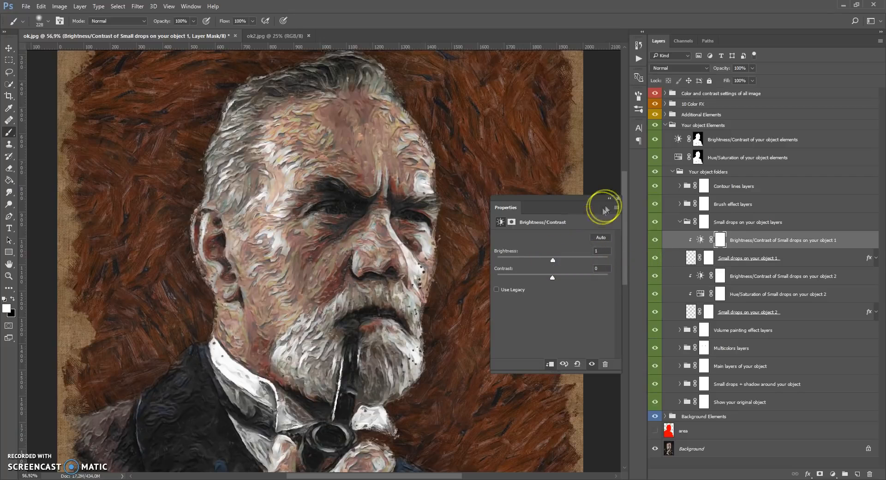
{"action": "left_click", "coordinate": [618, 199]}
{"action": "left_click", "coordinate": [679, 222]}
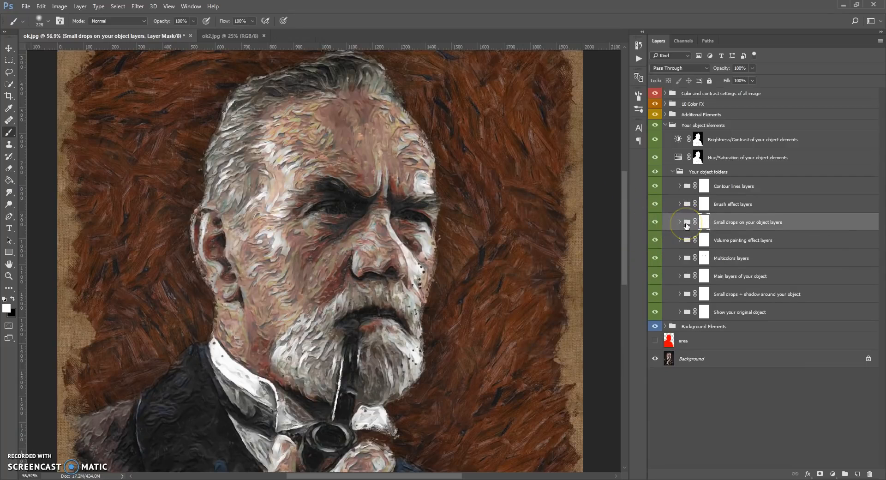
Expand the Brush effect layers group, examine its light and dark tone layers' effect on the face, and collapse the group
{"action": "left_click", "coordinate": [687, 205]}
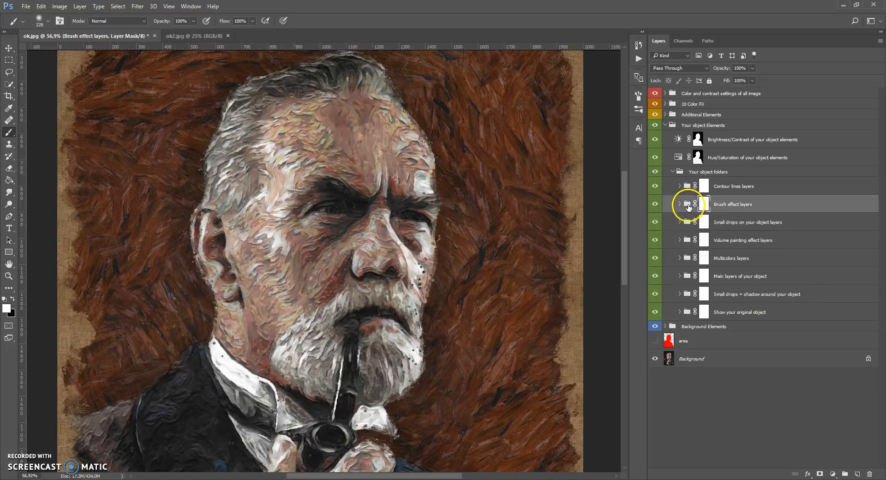
{"action": "left_click", "coordinate": [680, 204]}
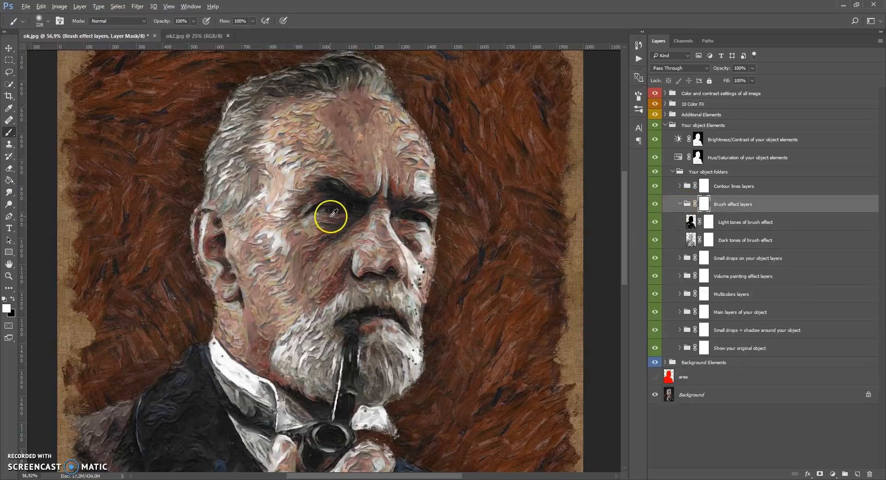
{"action": "scroll", "coordinate": [327, 216], "scroll_direction": "up", "scroll_amount": 3}
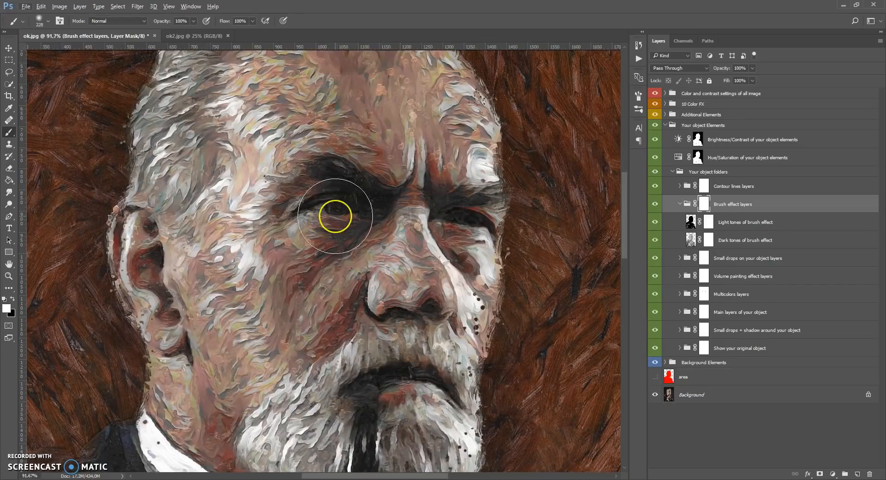
{"action": "scroll", "coordinate": [335, 207], "scroll_direction": "down", "scroll_amount": 3}
{"action": "scroll", "coordinate": [318, 293], "scroll_direction": "up", "scroll_amount": 3}
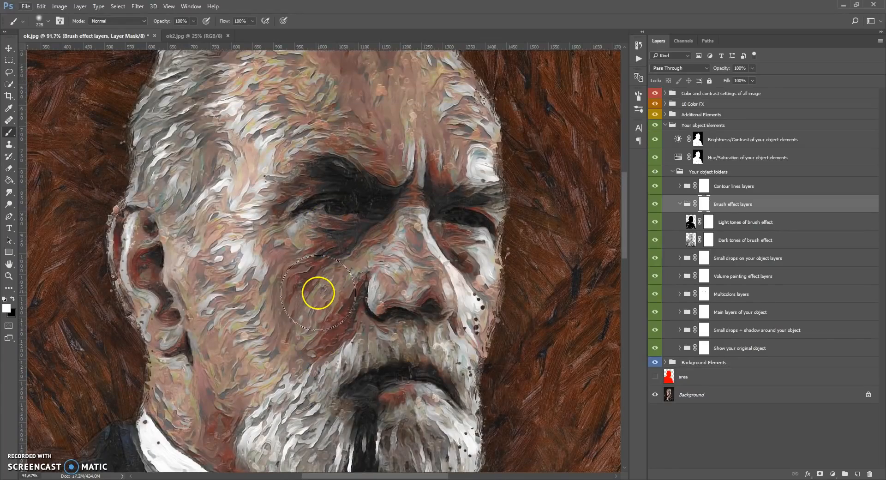
{"action": "scroll", "coordinate": [318, 293], "scroll_direction": "down", "scroll_amount": 2}
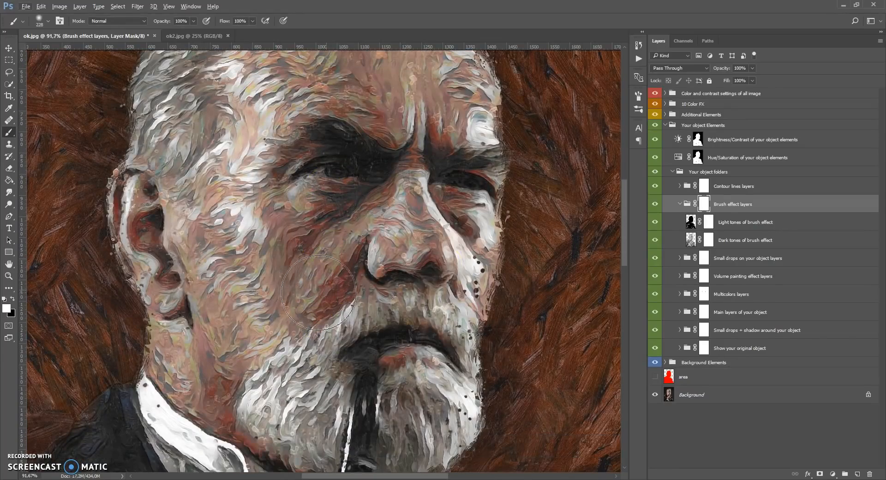
{"action": "mouse_move", "coordinate": [656, 222]}
{"action": "left_mouse_down"}
{"action": "mouse_move", "coordinate": [658, 240]}
{"action": "mouse_move", "coordinate": [658, 225]}
{"action": "left_mouse_up"}
{"action": "left_click", "coordinate": [680, 203]}
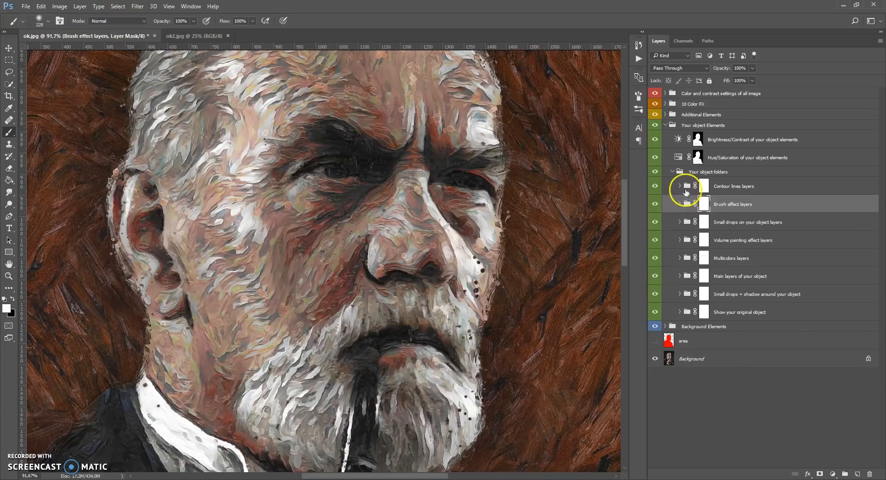
Expand the Contour lines layers group, toggle the Contour lines layer's visibility, and show the Add color to contour lines layer
{"action": "left_click", "coordinate": [684, 192]}
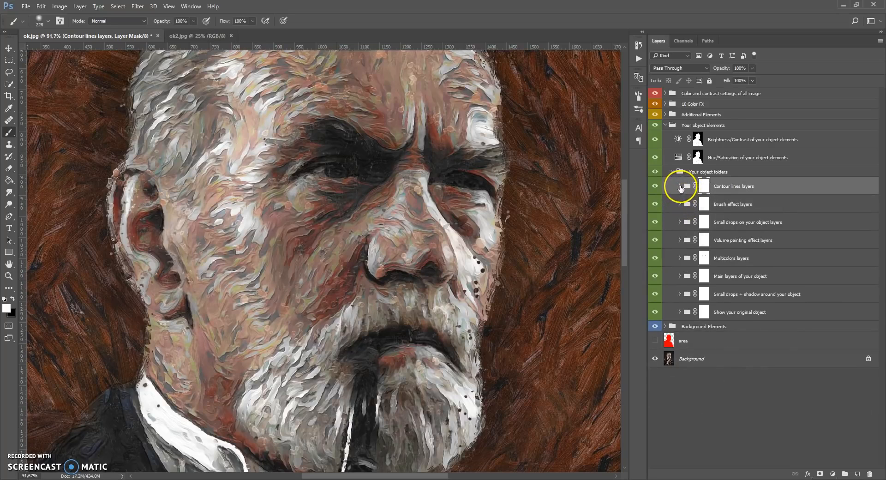
{"action": "left_click", "coordinate": [680, 187]}
{"action": "left_click", "coordinate": [667, 240]}
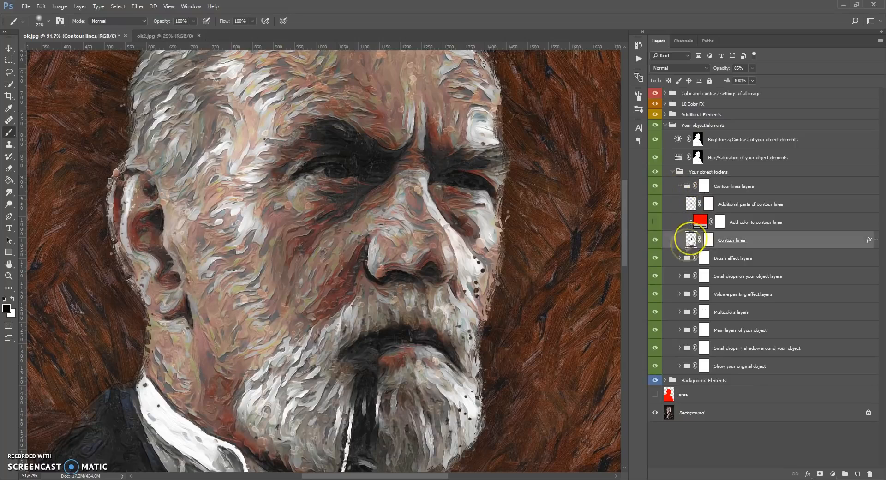
{"action": "left_click", "coordinate": [655, 240]}
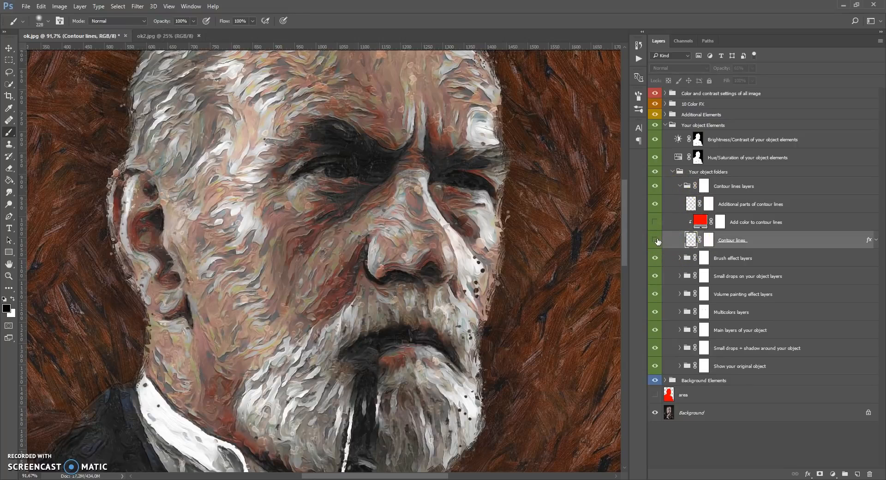
{"action": "left_click", "coordinate": [656, 222]}
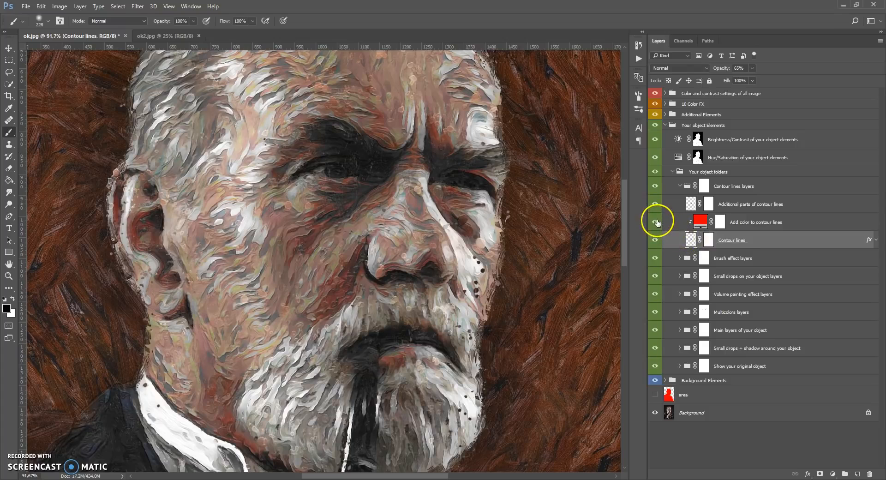
Try magenta ff0096, blue, yellow fffc00 and orange ff6600 as the contour lines' fill color, and discard the change
{"action": "double_click", "coordinate": [700, 222]}
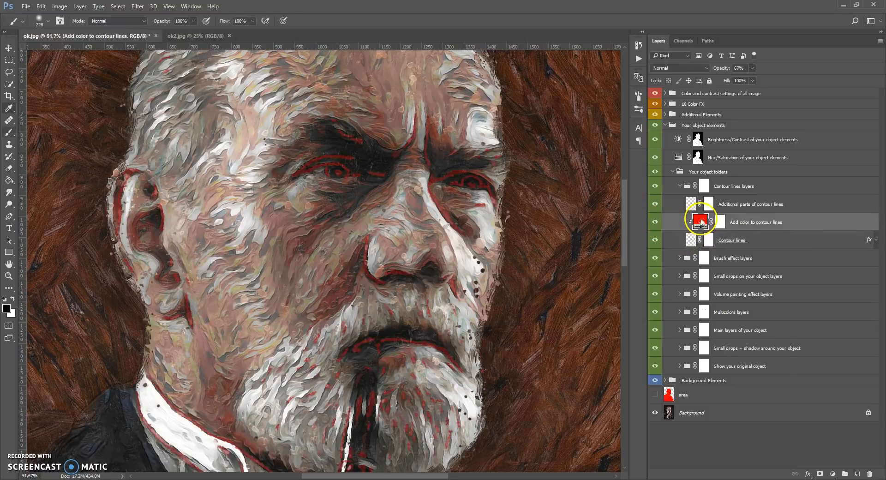
{"action": "left_click", "coordinate": [707, 256]}
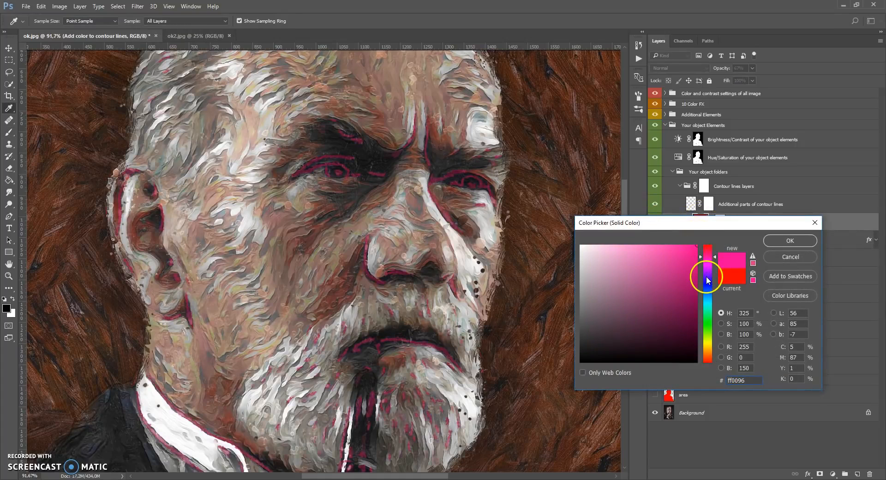
{"action": "left_click", "coordinate": [707, 276]}
{"action": "left_click", "coordinate": [707, 301]}
{"action": "left_click", "coordinate": [707, 343]}
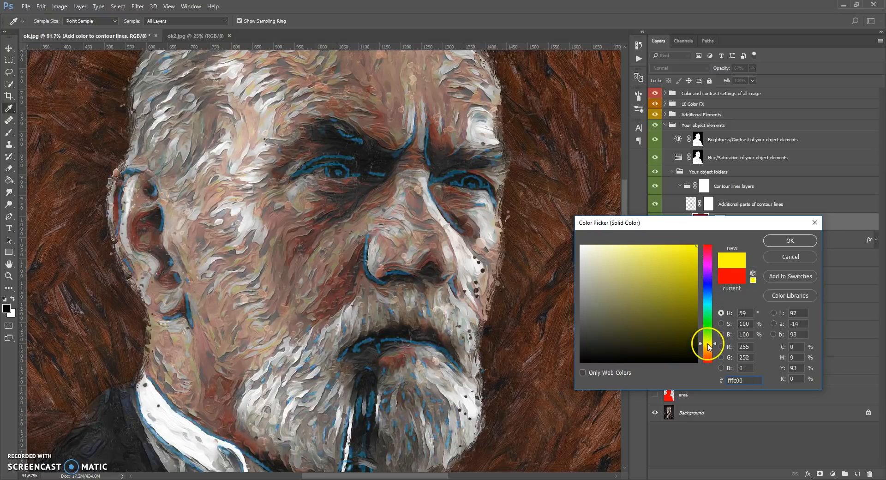
{"action": "left_click", "coordinate": [707, 355]}
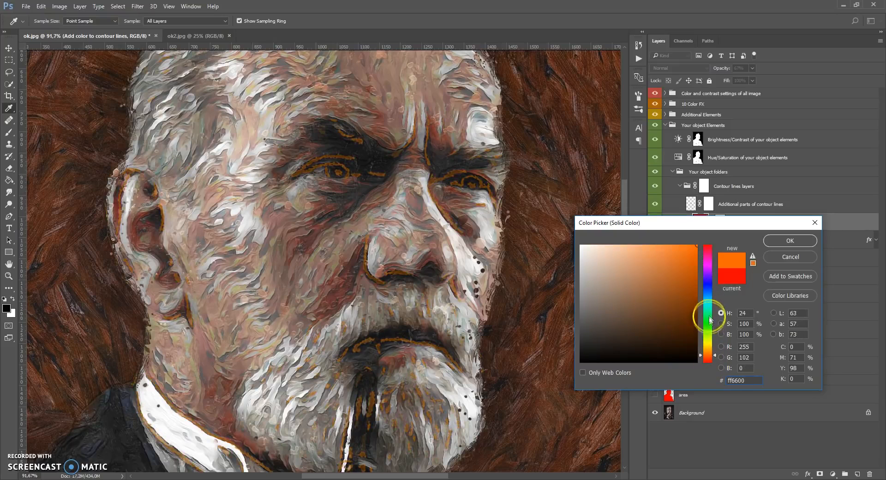
{"action": "left_click", "coordinate": [778, 258]}
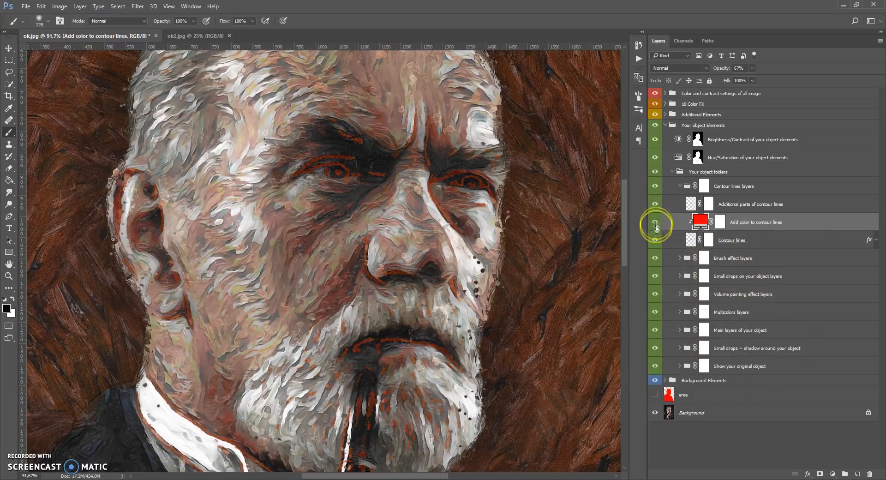
Toggle the Additional parts of contour lines layer to compare its effect, and lower its opacity
{"action": "left_click", "coordinate": [691, 204]}
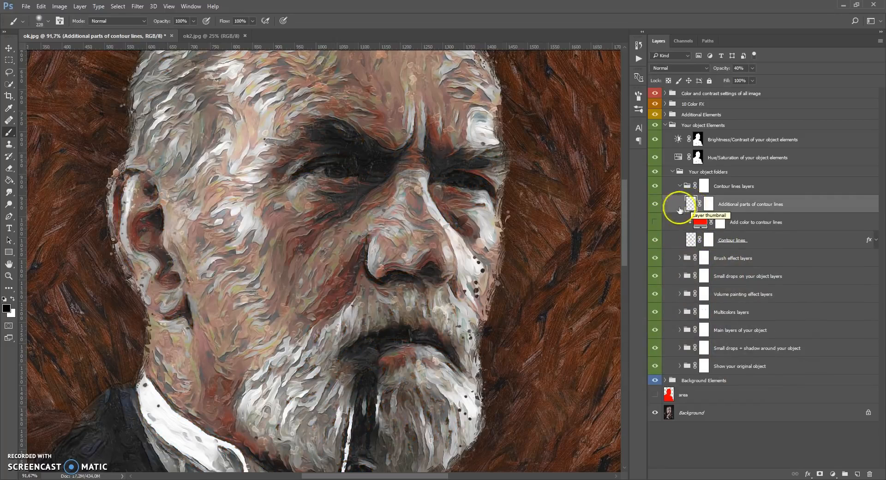
{"action": "left_click", "coordinate": [656, 204]}
{"action": "left_click", "coordinate": [655, 204]}
{"action": "left_click", "coordinate": [752, 68]}
{"action": "left_click_drag", "start_coordinate": [752, 80], "coordinate": [752, 80]}
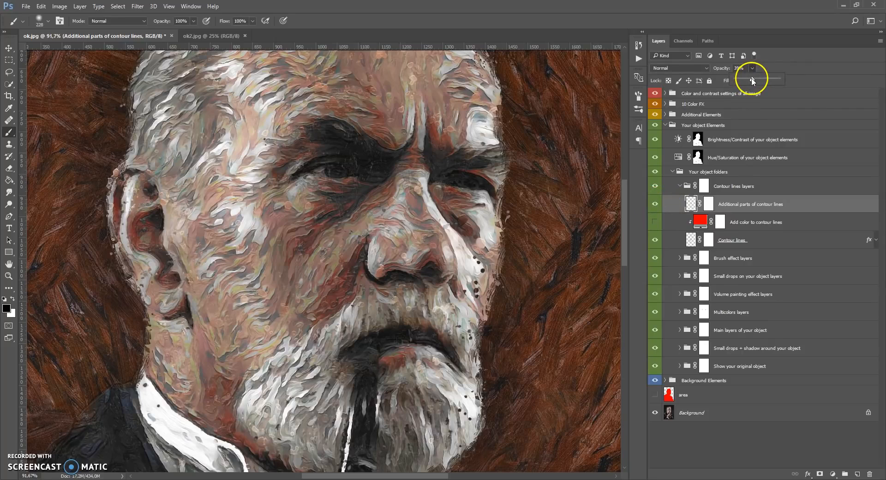
{"action": "left_click_drag", "start_coordinate": [746, 81], "coordinate": [769, 81]}
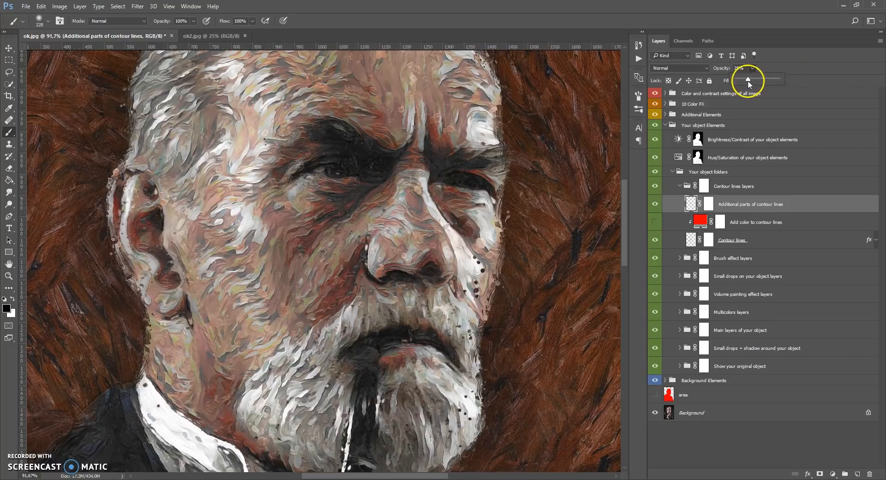
Collapse the Your object folders group, and select the Hue/Saturation and then the Brightness/Contrast layer of your object elements
{"action": "left_click", "coordinate": [678, 183]}
{"action": "left_click", "coordinate": [676, 172]}
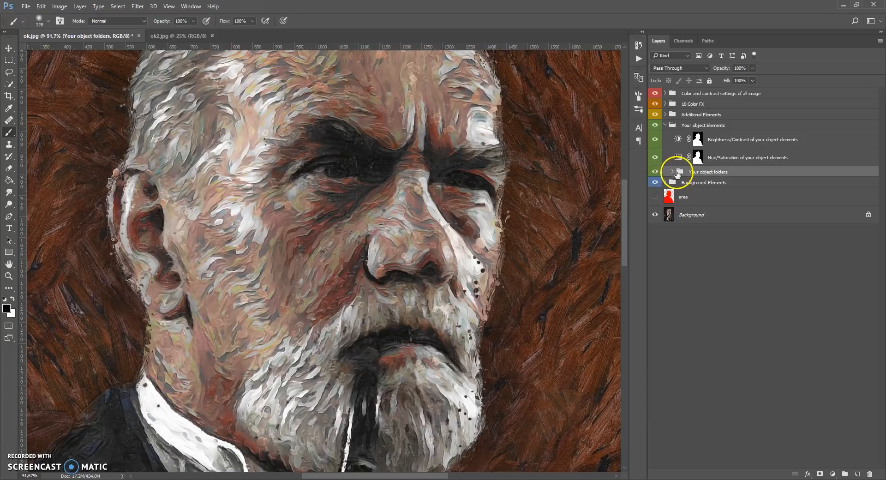
{"action": "left_click", "coordinate": [709, 125]}
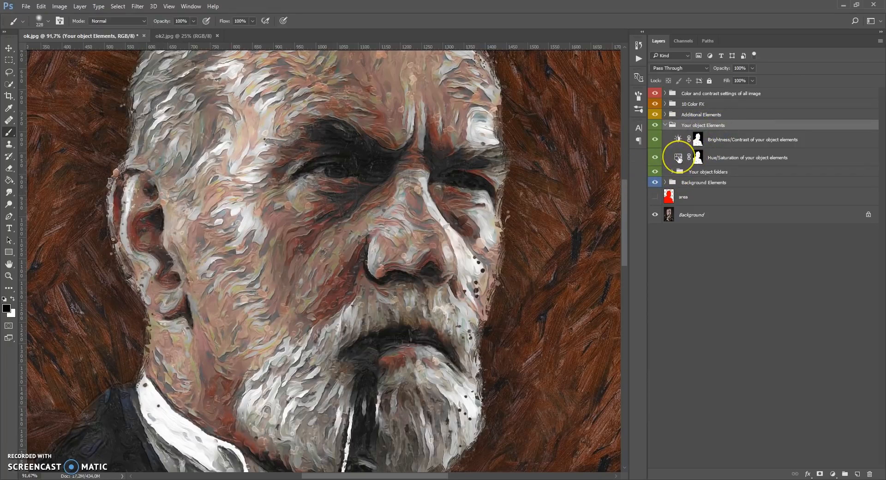
{"action": "left_click", "coordinate": [679, 158]}
{"action": "left_click", "coordinate": [679, 140]}
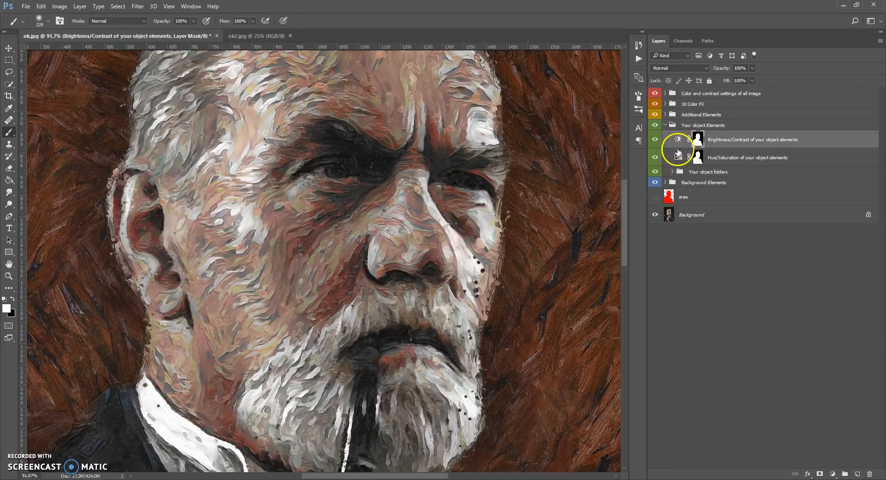
Try shifting the hue in the Hue/Saturation layer of your object elements and set the hue back to 0
{"action": "left_click", "coordinate": [679, 158]}
{"action": "scroll", "coordinate": [378, 177], "scroll_direction": "down", "scroll_amount": 10}
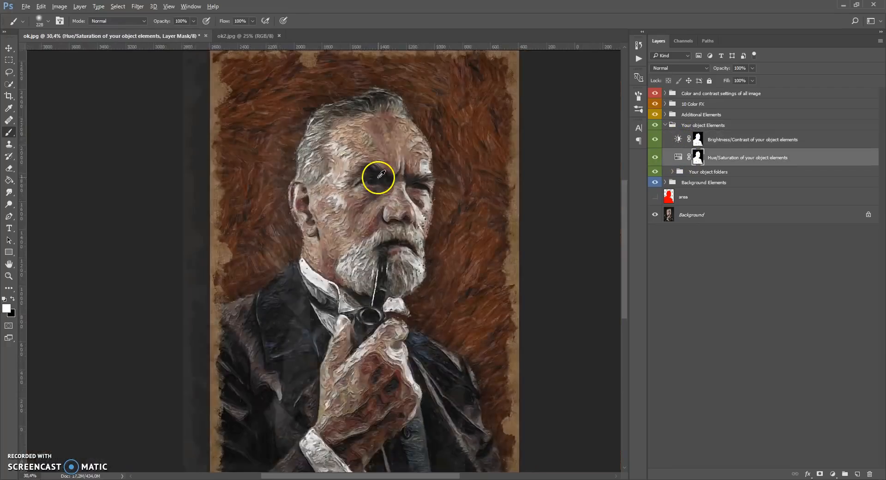
{"action": "scroll", "coordinate": [382, 175], "scroll_direction": "up", "scroll_amount": 3}
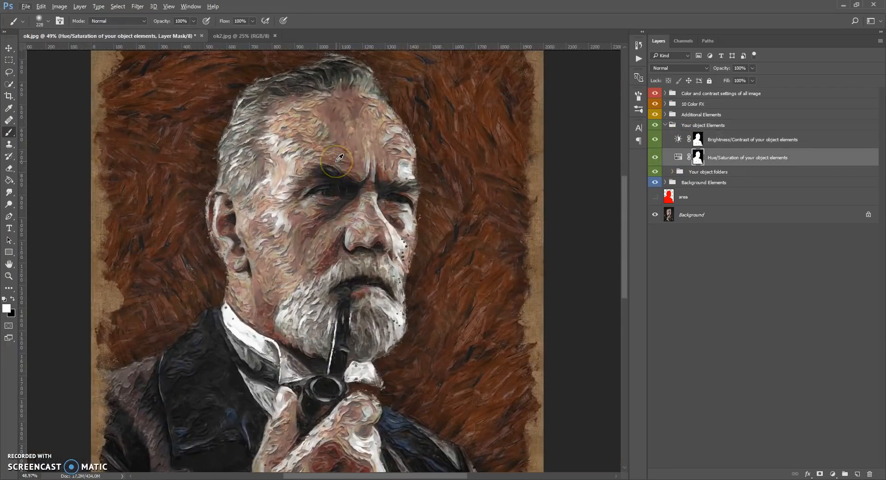
{"action": "scroll", "coordinate": [307, 171], "scroll_direction": "up", "scroll_amount": 1}
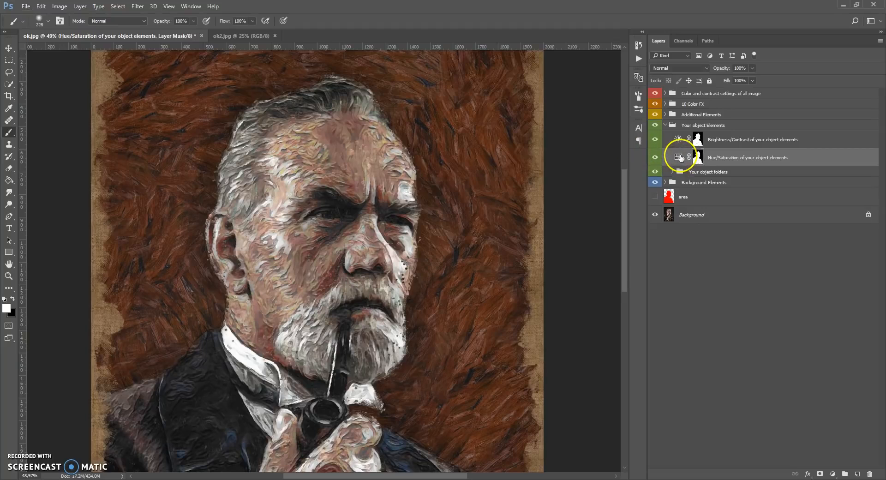
{"action": "double_click", "coordinate": [678, 157]}
{"action": "mouse_move", "coordinate": [552, 271]}
{"action": "left_mouse_down"}
{"action": "mouse_move", "coordinate": [614, 269]}
{"action": "mouse_move", "coordinate": [489, 273]}
{"action": "mouse_move", "coordinate": [546, 275]}
{"action": "left_mouse_up"}
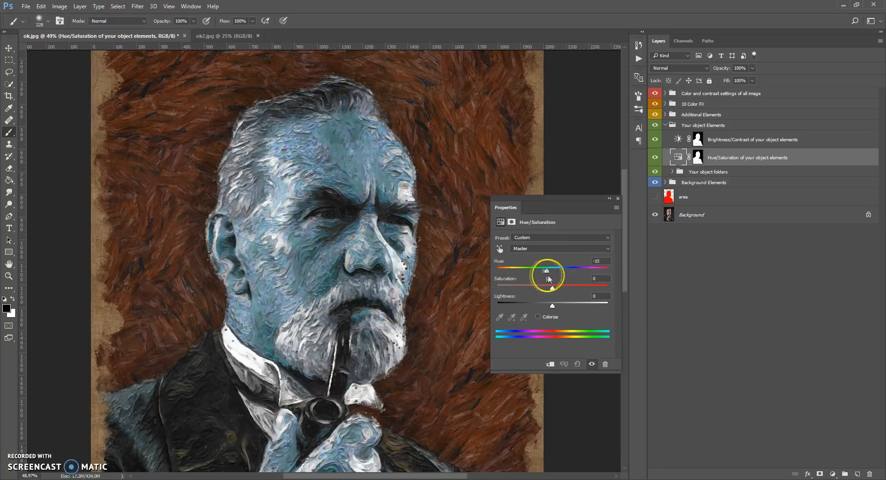
{"action": "double_click", "coordinate": [597, 262]}
{"action": "type", "text": "0"}
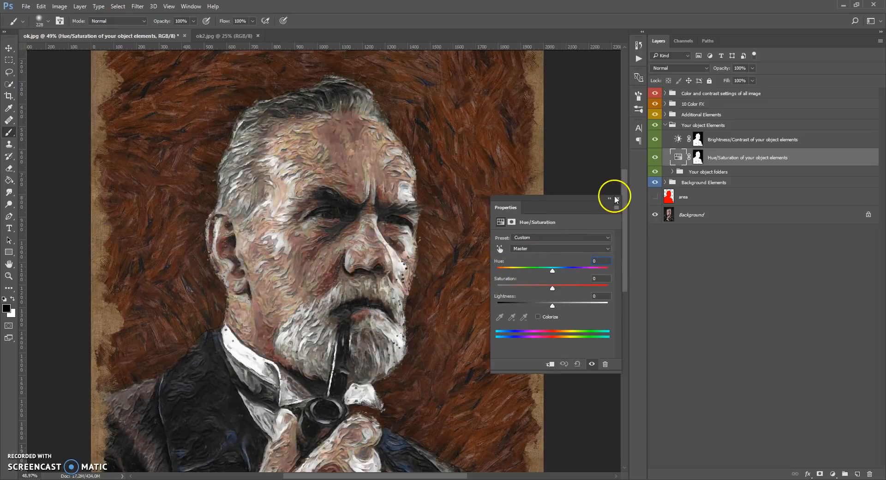
{"action": "left_click", "coordinate": [618, 198]}
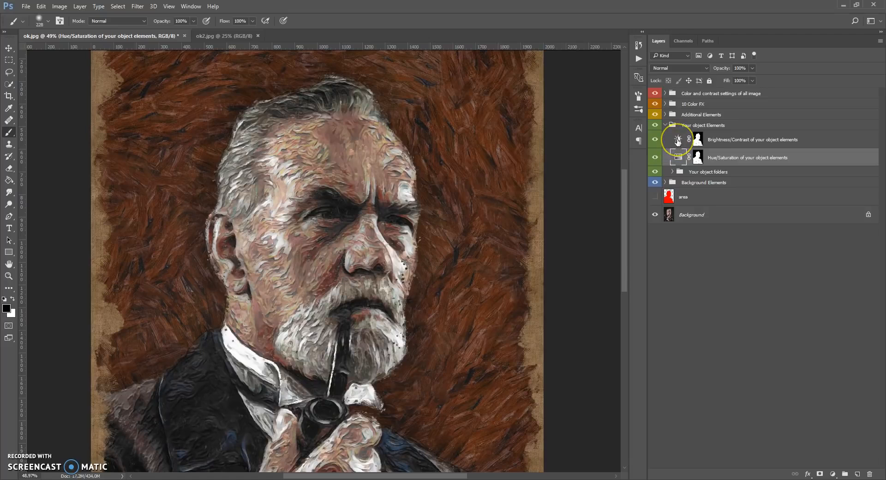
Set the Brightness/Contrast layer of your object elements to brightness -25 and contrast 26
{"action": "left_click", "coordinate": [677, 140]}
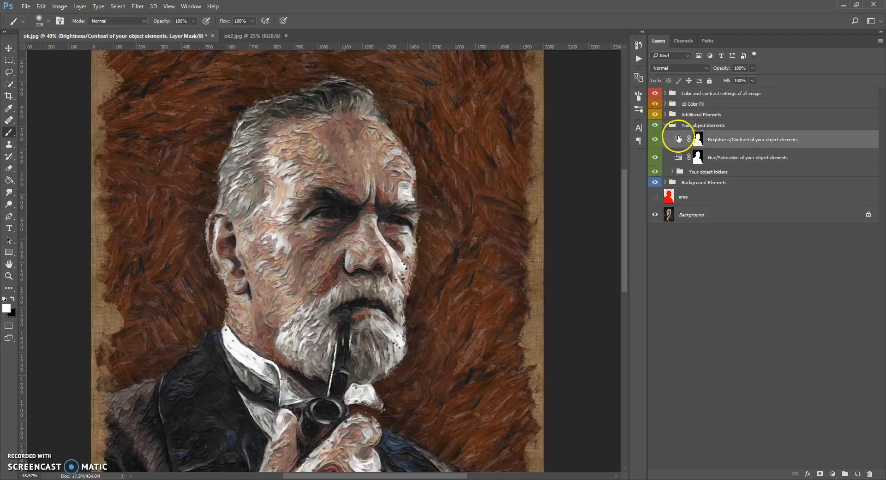
{"action": "double_click", "coordinate": [677, 139]}
{"action": "mouse_move", "coordinate": [548, 262]}
{"action": "left_mouse_down"}
{"action": "mouse_move", "coordinate": [515, 264]}
{"action": "mouse_move", "coordinate": [599, 262]}
{"action": "mouse_move", "coordinate": [513, 278]}
{"action": "mouse_move", "coordinate": [570, 280]}
{"action": "mouse_move", "coordinate": [544, 264]}
{"action": "left_mouse_up"}
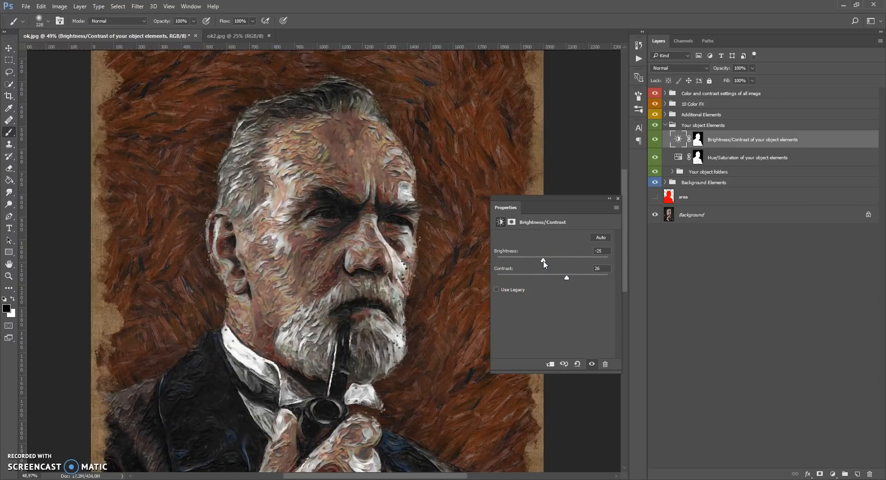
{"action": "left_click", "coordinate": [617, 198]}
Collapse the Your object Elements group and expand the Additional Elements group
{"action": "left_click", "coordinate": [671, 125]}
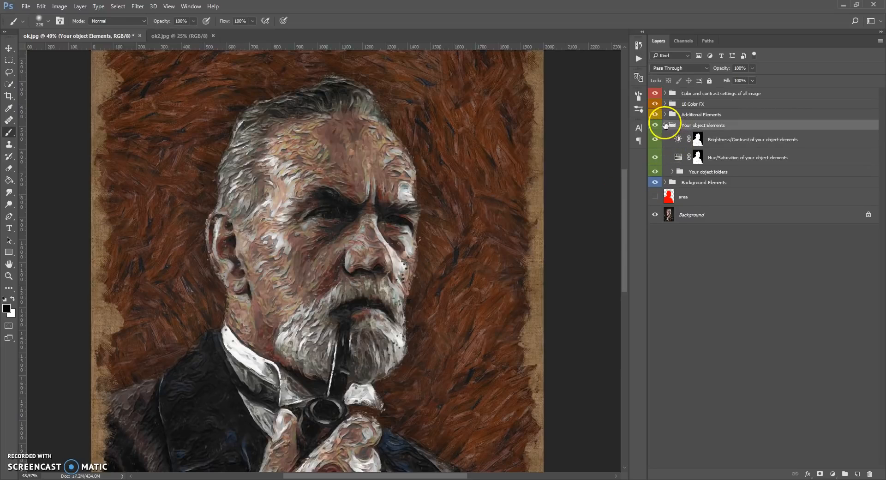
{"action": "left_click", "coordinate": [665, 125]}
{"action": "left_click", "coordinate": [672, 115]}
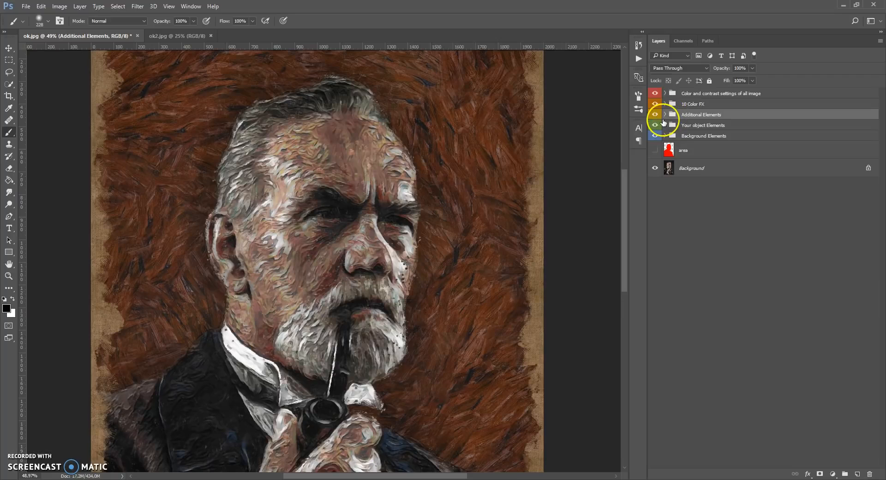
{"action": "left_click", "coordinate": [665, 114]}
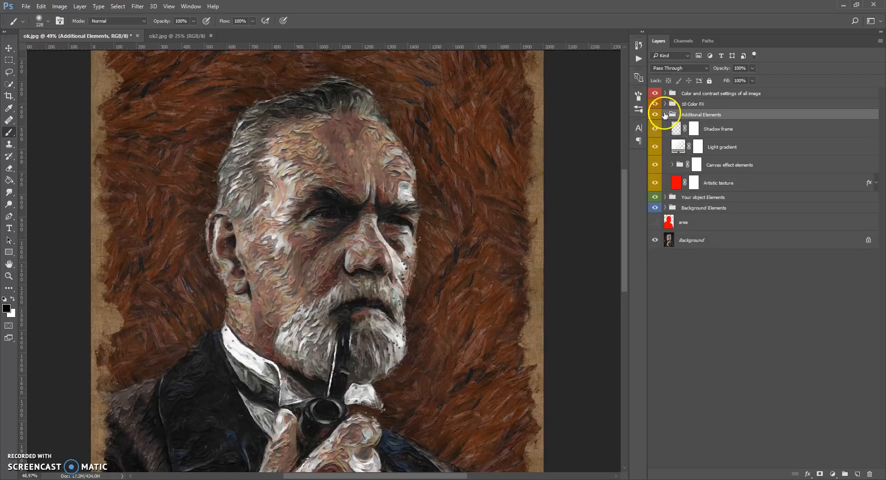
Try the Artistic texture layer at 100% opacity, toggle its visibility to compare, and set its opacity to 55%
{"action": "left_click", "coordinate": [680, 185]}
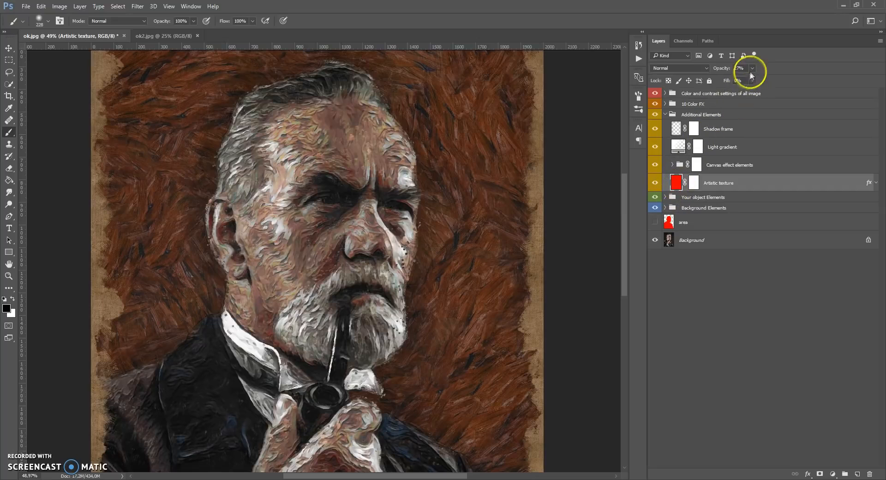
{"action": "left_click_drag", "start_coordinate": [753, 80], "coordinate": [768, 80]}
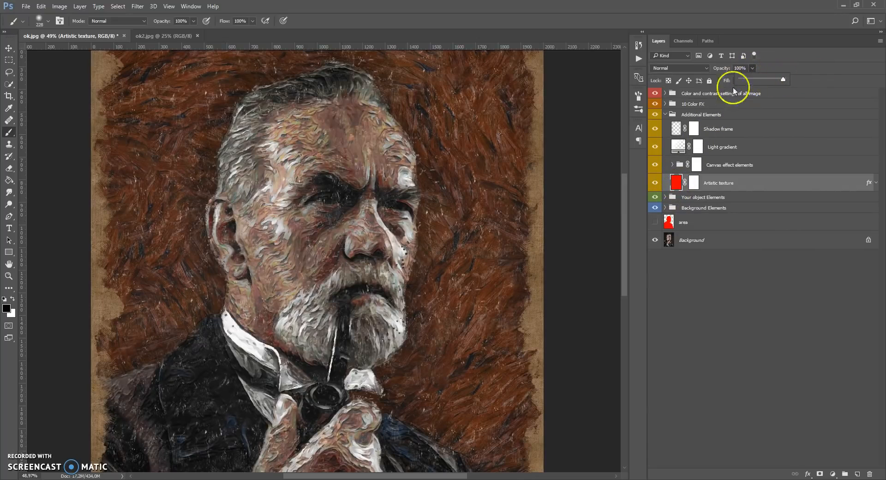
{"action": "scroll", "coordinate": [340, 205], "scroll_direction": "up", "scroll_amount": 3}
{"action": "scroll", "coordinate": [340, 208], "scroll_direction": "up", "scroll_amount": 2}
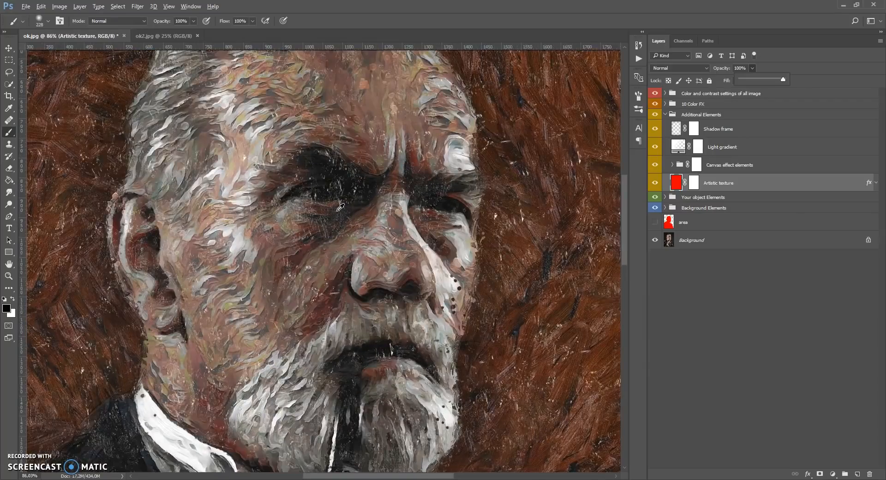
{"action": "left_click", "coordinate": [655, 183]}
{"action": "left_click", "coordinate": [655, 183]}
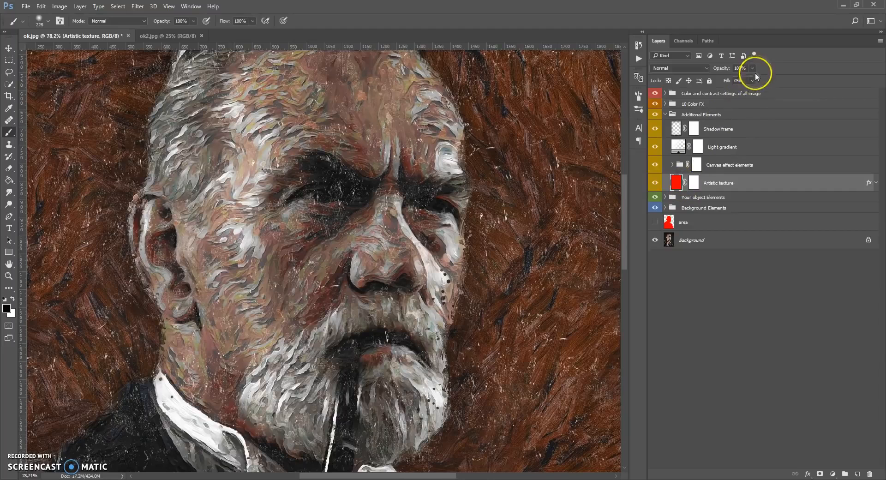
{"action": "left_click_drag", "start_coordinate": [734, 79], "coordinate": [742, 81]}
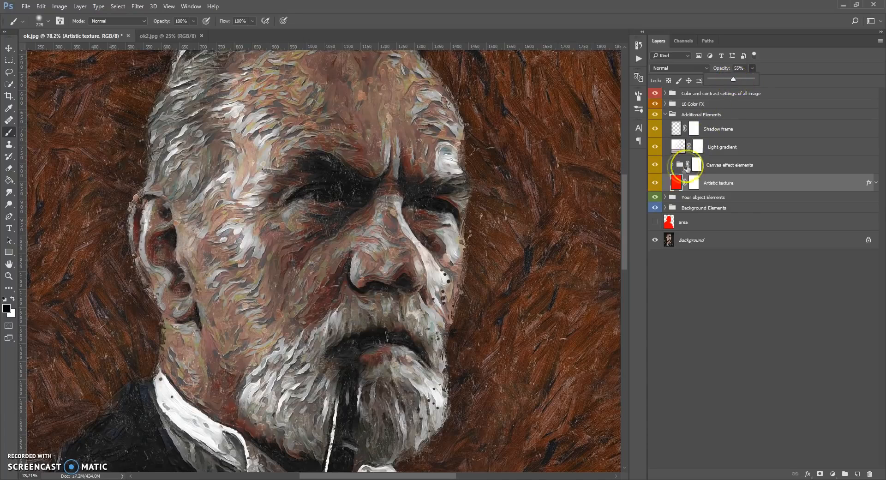
Expand the Canvas effect elements group and toggle the Canvas effect layer's visibility to compare its effect
{"action": "left_click", "coordinate": [696, 165]}
{"action": "key", "text": "ctrl+0"}
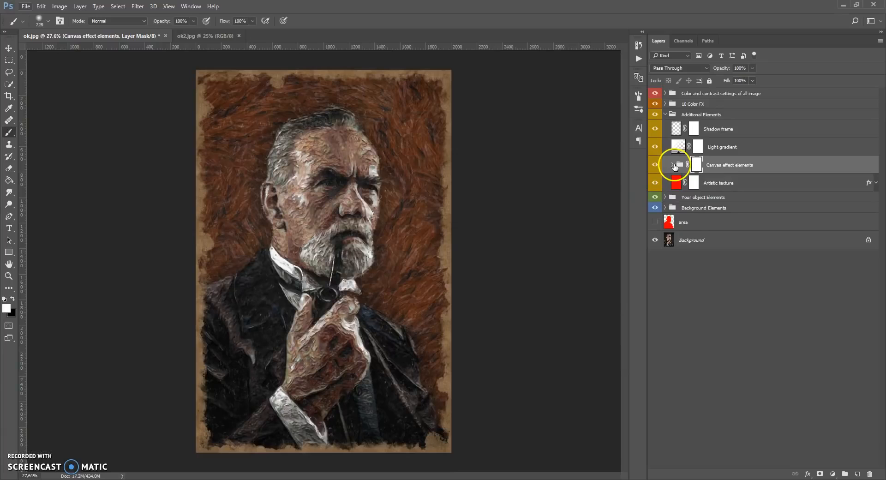
{"action": "left_click", "coordinate": [672, 165]}
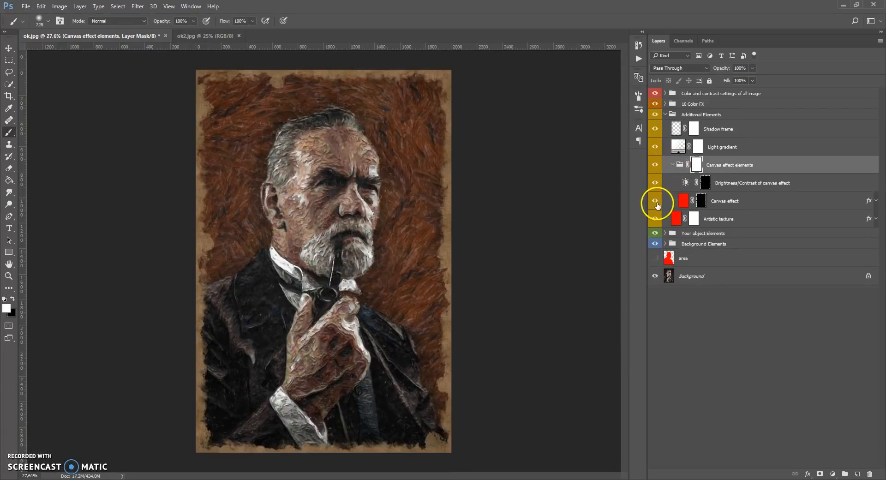
{"action": "left_click", "coordinate": [655, 201]}
{"action": "left_click", "coordinate": [655, 202]}
{"action": "left_click", "coordinate": [656, 202]}
{"action": "left_click", "coordinate": [655, 202]}
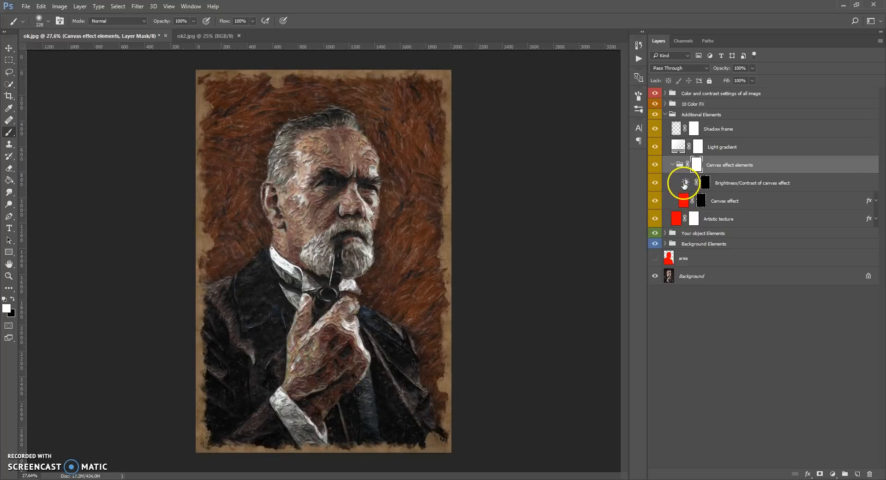
Set the canvas effect's Brightness/Contrast layer to brightness -27 and contrast 17, and toggle the Canvas effect layer to compare
{"action": "double_click", "coordinate": [686, 183]}
{"action": "mouse_move", "coordinate": [553, 258]}
{"action": "left_mouse_down"}
{"action": "mouse_move", "coordinate": [594, 257]}
{"action": "mouse_move", "coordinate": [512, 257]}
{"action": "mouse_move", "coordinate": [598, 255]}
{"action": "mouse_move", "coordinate": [507, 257]}
{"action": "mouse_move", "coordinate": [594, 257]}
{"action": "mouse_move", "coordinate": [524, 257]}
{"action": "mouse_move", "coordinate": [555, 261]}
{"action": "left_mouse_up"}
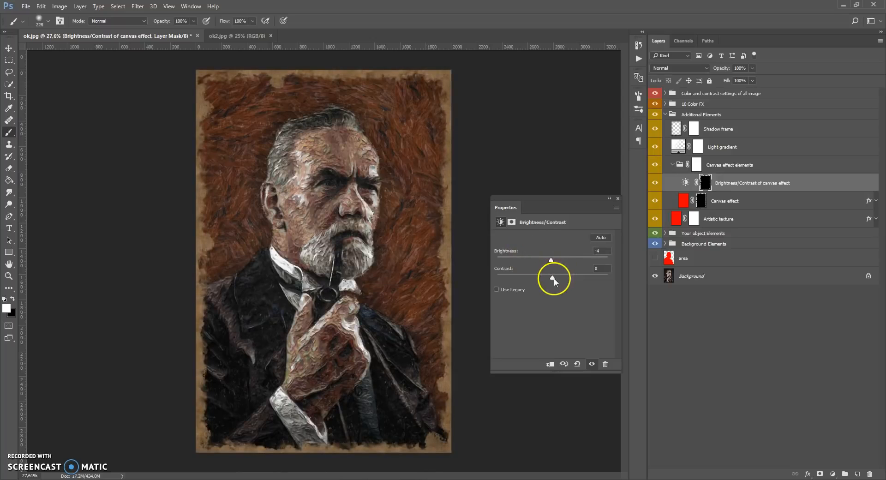
{"action": "left_click_drag", "start_coordinate": [611, 279], "coordinate": [572, 290]}
{"action": "mouse_move", "coordinate": [547, 263]}
{"action": "left_mouse_down"}
{"action": "mouse_move", "coordinate": [539, 265]}
{"action": "mouse_move", "coordinate": [578, 277]}
{"action": "mouse_move", "coordinate": [535, 261]}
{"action": "mouse_move", "coordinate": [544, 263]}
{"action": "left_mouse_up"}
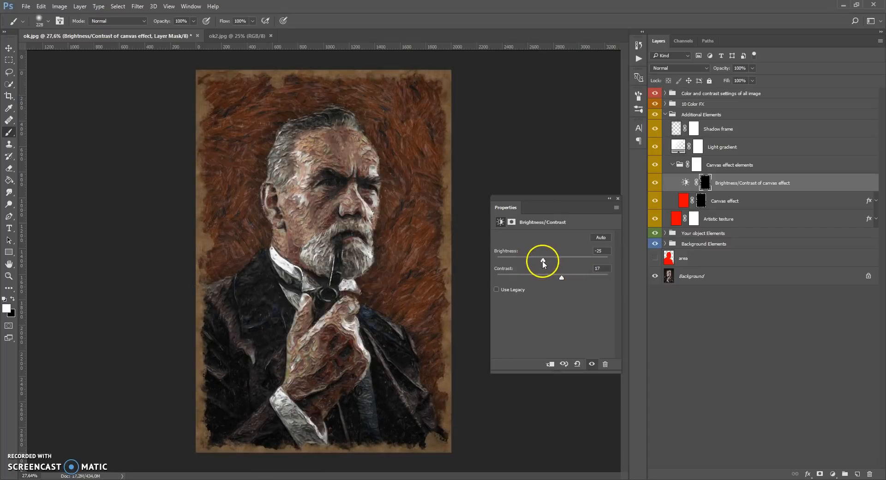
{"action": "left_click", "coordinate": [617, 199]}
{"action": "left_click", "coordinate": [662, 203]}
{"action": "left_click", "coordinate": [662, 202]}
{"action": "left_click", "coordinate": [662, 202]}
{"action": "scroll", "coordinate": [342, 172], "scroll_direction": "up", "scroll_amount": 1}
{"action": "scroll", "coordinate": [342, 172], "scroll_direction": "down", "scroll_amount": 1}
Select the Canvas effect layer's mask and choose the rough-edged 196 px preset for the Brush tool
{"action": "left_click", "coordinate": [701, 202]}
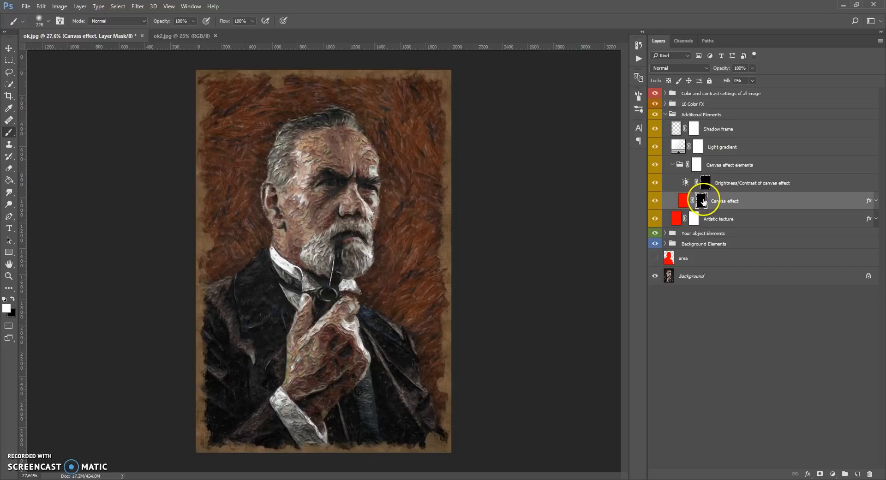
{"action": "right_click", "coordinate": [8, 134]}
{"action": "left_click", "coordinate": [51, 132]}
{"action": "right_click", "coordinate": [271, 203]}
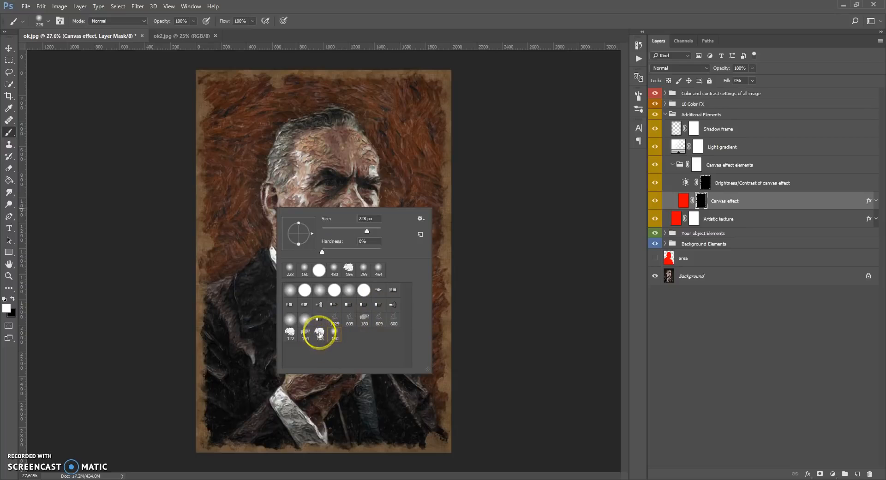
{"action": "double_click", "coordinate": [319, 334]}
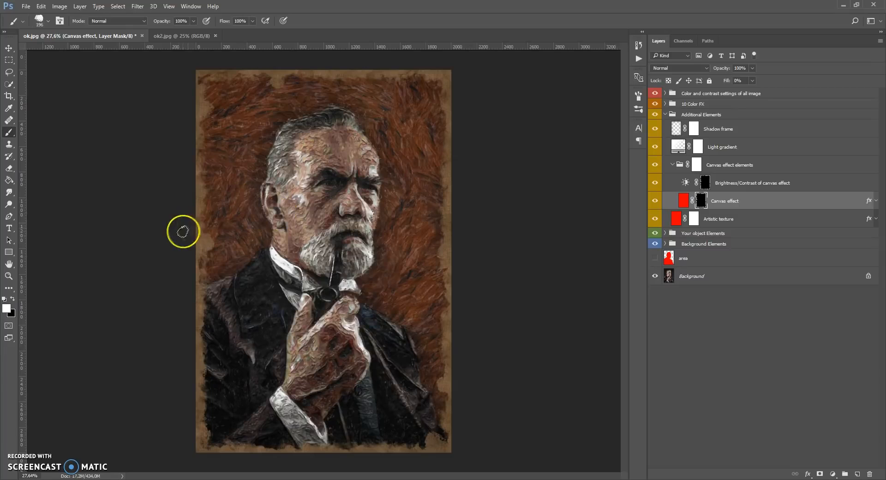
Paint black on the Canvas effect mask along the painting's left and right edges to trim the canvas border
{"action": "left_click", "coordinate": [12, 300]}
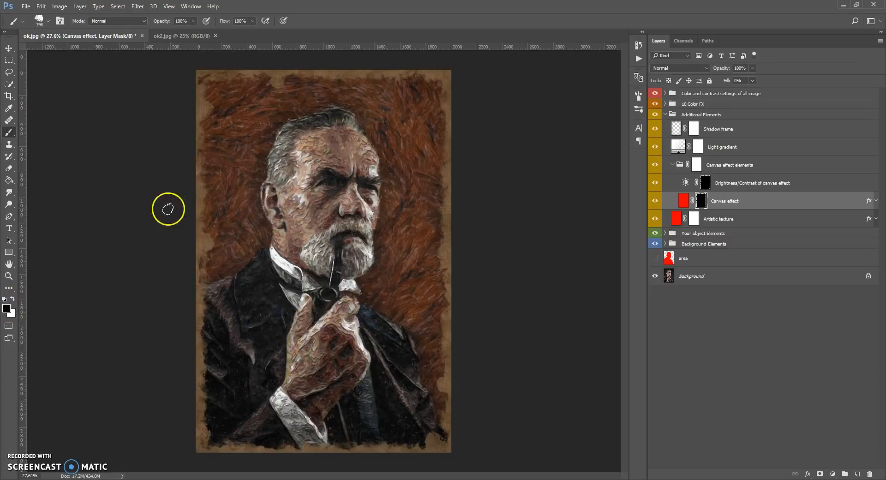
{"action": "mouse_move", "coordinate": [204, 179]}
{"action": "left_mouse_down"}
{"action": "mouse_move", "coordinate": [205, 204]}
{"action": "mouse_move", "coordinate": [206, 187]}
{"action": "mouse_move", "coordinate": [207, 250]}
{"action": "mouse_move", "coordinate": [195, 206]}
{"action": "mouse_move", "coordinate": [200, 215]}
{"action": "mouse_move", "coordinate": [211, 143]}
{"action": "mouse_move", "coordinate": [198, 183]}
{"action": "mouse_move", "coordinate": [212, 256]}
{"action": "mouse_move", "coordinate": [192, 218]}
{"action": "mouse_move", "coordinate": [213, 267]}
{"action": "left_mouse_up"}
{"action": "mouse_move", "coordinate": [443, 239]}
{"action": "left_mouse_down"}
{"action": "mouse_move", "coordinate": [439, 170]}
{"action": "mouse_move", "coordinate": [450, 227]}
{"action": "mouse_move", "coordinate": [441, 210]}
{"action": "mouse_move", "coordinate": [439, 276]}
{"action": "mouse_move", "coordinate": [438, 156]}
{"action": "mouse_move", "coordinate": [446, 194]}
{"action": "mouse_move", "coordinate": [437, 134]}
{"action": "mouse_move", "coordinate": [453, 190]}
{"action": "mouse_move", "coordinate": [442, 129]}
{"action": "left_mouse_up"}
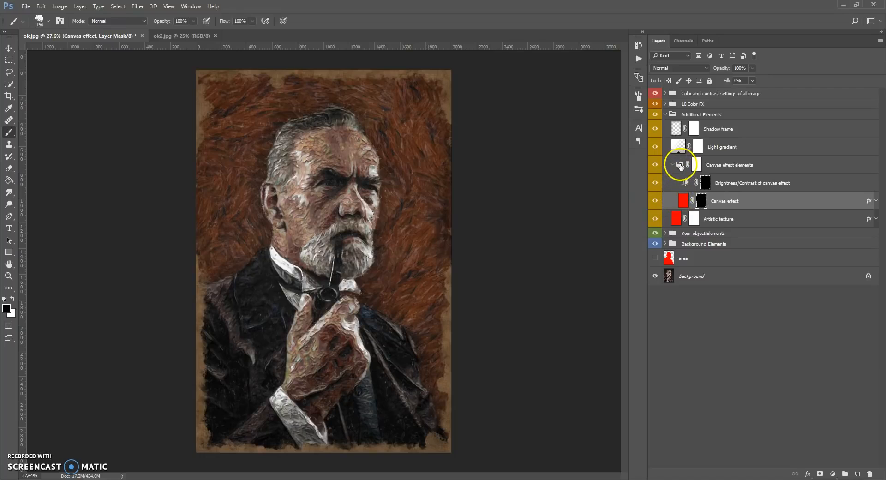
Free-transform the Canvas effect elements group, scaling it up to about 102.4% around its centre
{"action": "left_click", "coordinate": [680, 165]}
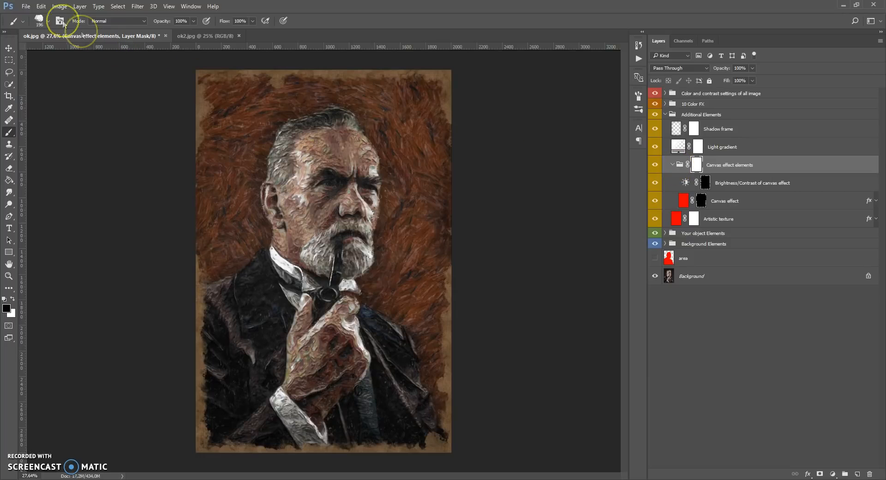
{"action": "left_click", "coordinate": [41, 7]}
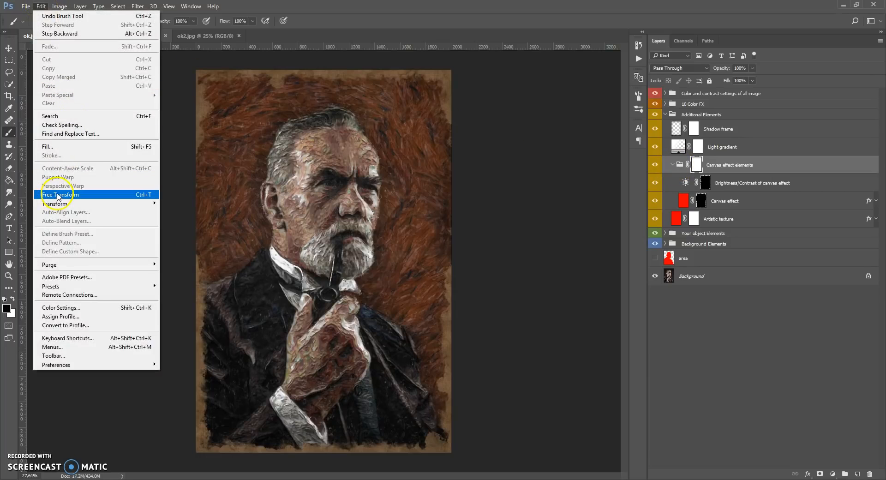
{"action": "left_click", "coordinate": [58, 195]}
{"action": "left_click_drag", "start_coordinate": [452, 70], "coordinate": [456, 66]}
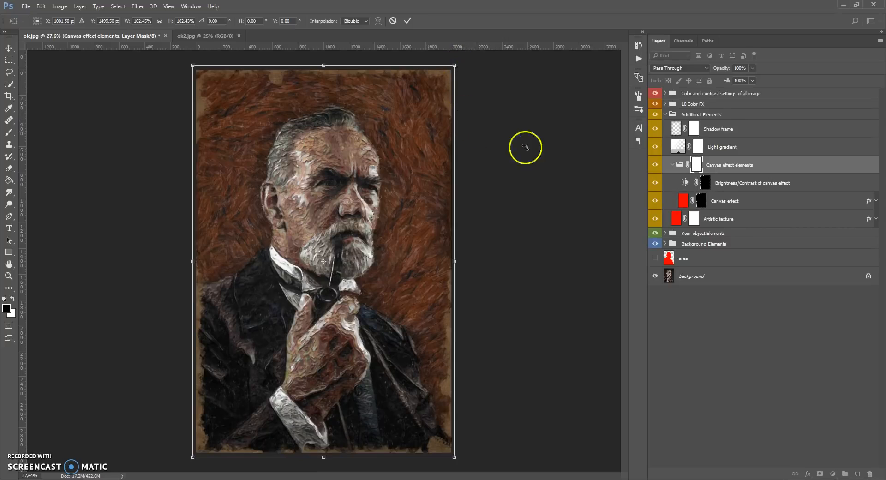
{"action": "key", "text": "Return"}
{"action": "key", "text": "b"}
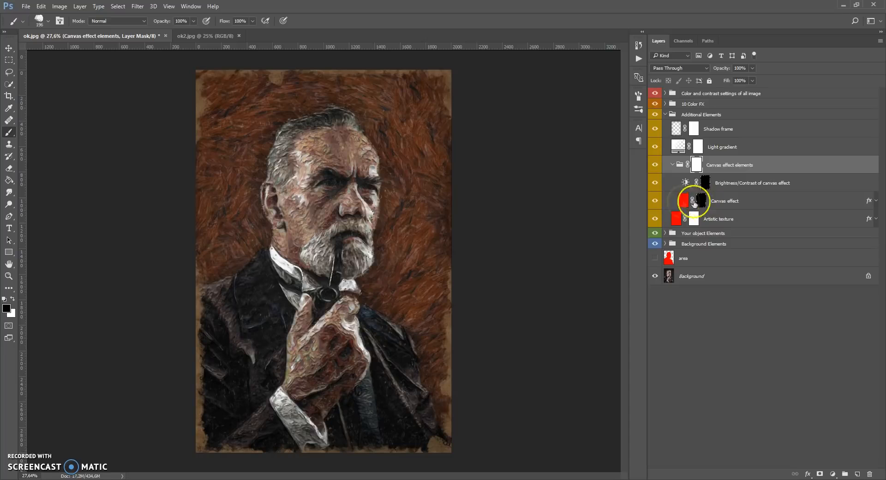
Set the canvas effect's Brightness/Contrast layer to brightness 16 and contrast 11, and collapse the Canvas effect elements group
{"action": "left_click", "coordinate": [657, 200]}
{"action": "left_click", "coordinate": [657, 200]}
{"action": "double_click", "coordinate": [685, 184]}
{"action": "left_click_drag", "start_coordinate": [548, 256], "coordinate": [500, 287]}
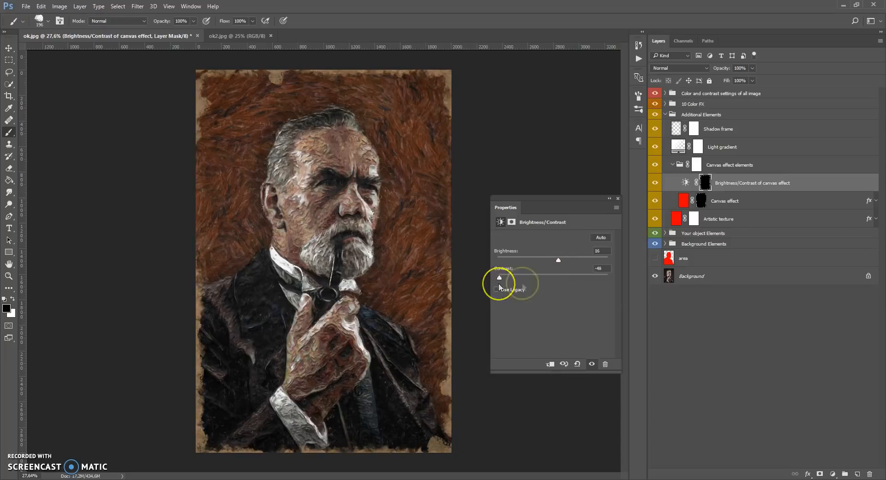
{"action": "left_click", "coordinate": [617, 199]}
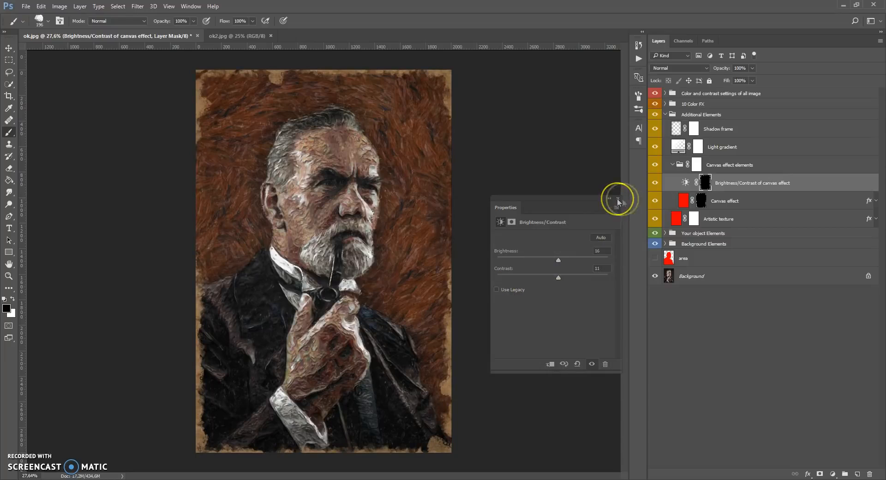
{"action": "left_click", "coordinate": [672, 164]}
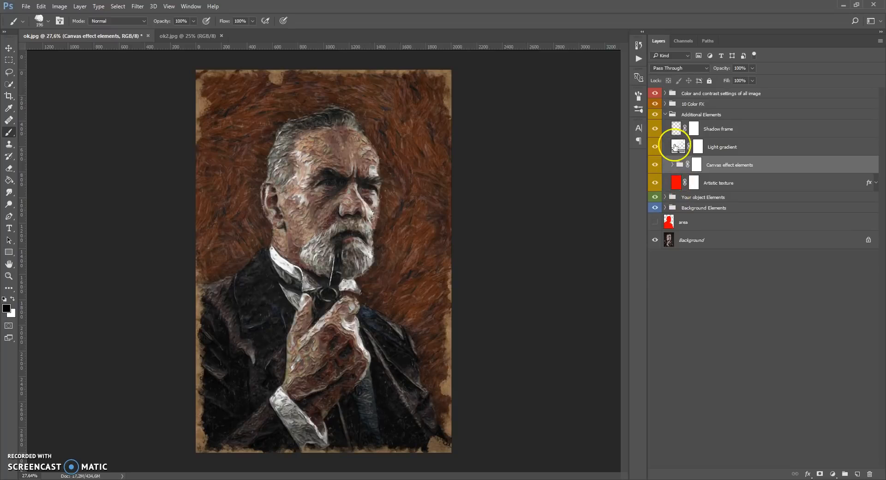
Set the Light gradient layer's radial gradient scale to 166% and the layer's opacity to 7%
{"action": "left_click", "coordinate": [676, 147]}
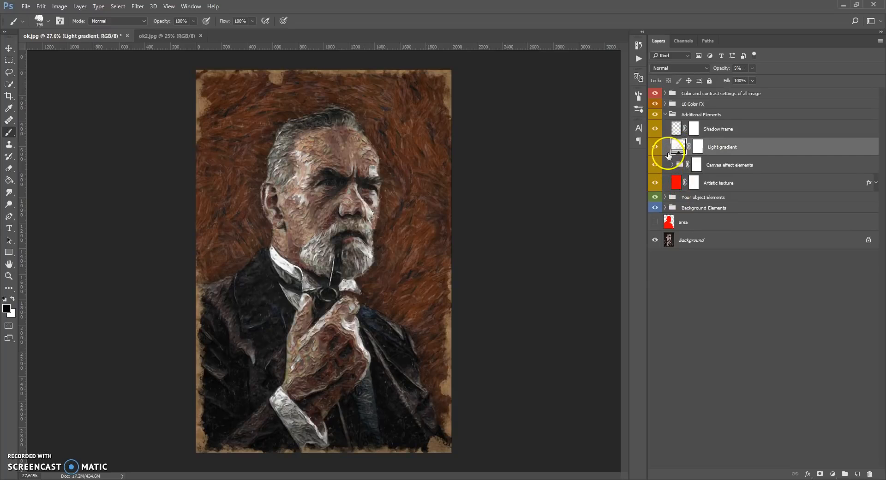
{"action": "left_click", "coordinate": [655, 148]}
{"action": "double_click", "coordinate": [679, 147]}
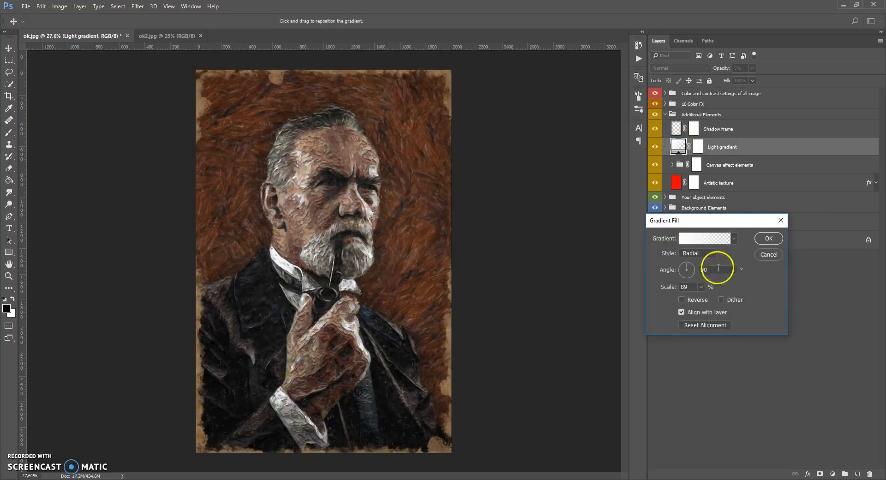
{"action": "left_click_drag", "start_coordinate": [705, 301], "coordinate": [703, 300]}
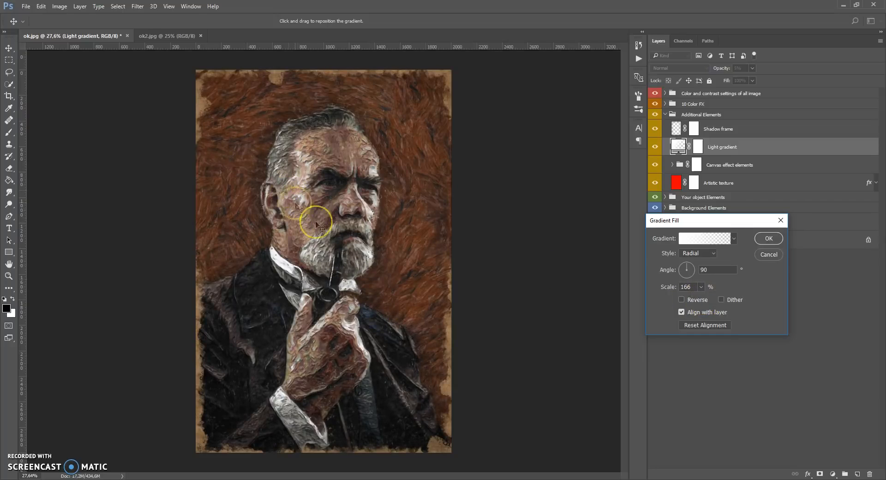
{"action": "left_click", "coordinate": [769, 239]}
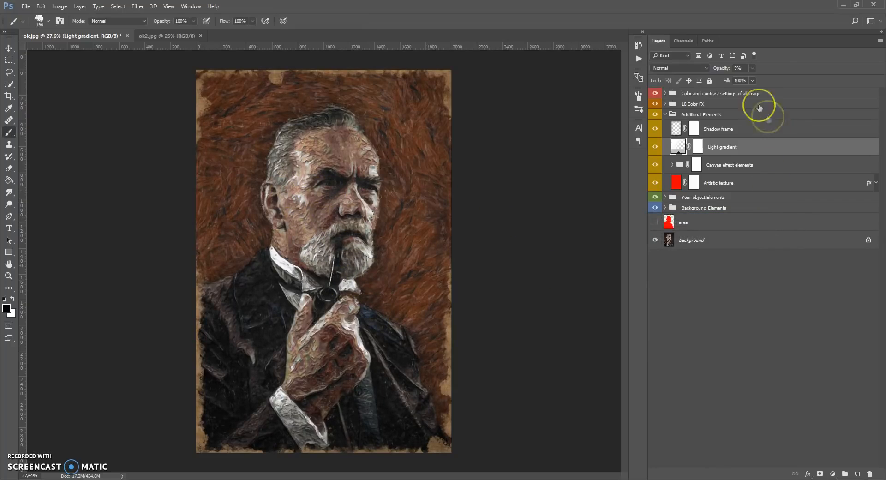
{"action": "left_click", "coordinate": [752, 68]}
{"action": "mouse_move", "coordinate": [751, 79]}
{"action": "left_mouse_down"}
{"action": "mouse_move", "coordinate": [760, 82]}
{"action": "mouse_move", "coordinate": [752, 81]}
{"action": "left_mouse_up"}
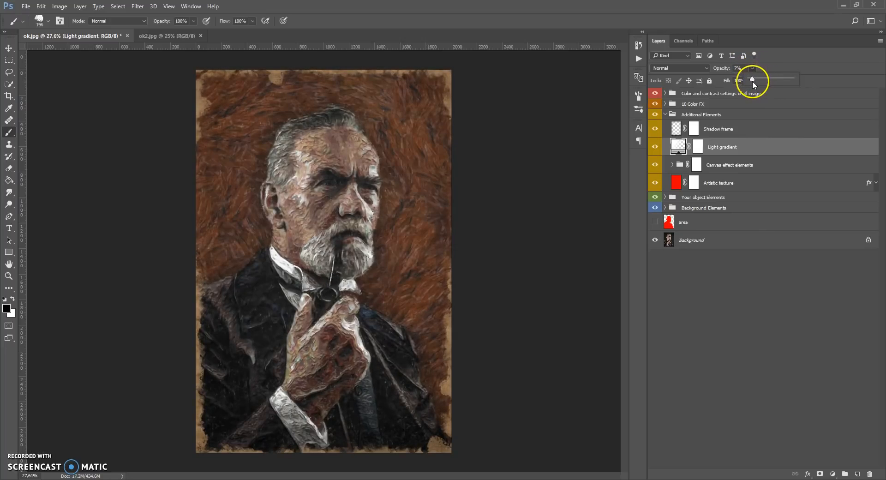
Set the Light gradient's scale to 120% and move its centre to the background at the upper left of the portrait
{"action": "double_click", "coordinate": [678, 145]}
{"action": "left_click_drag", "start_coordinate": [694, 288], "coordinate": [641, 293]}
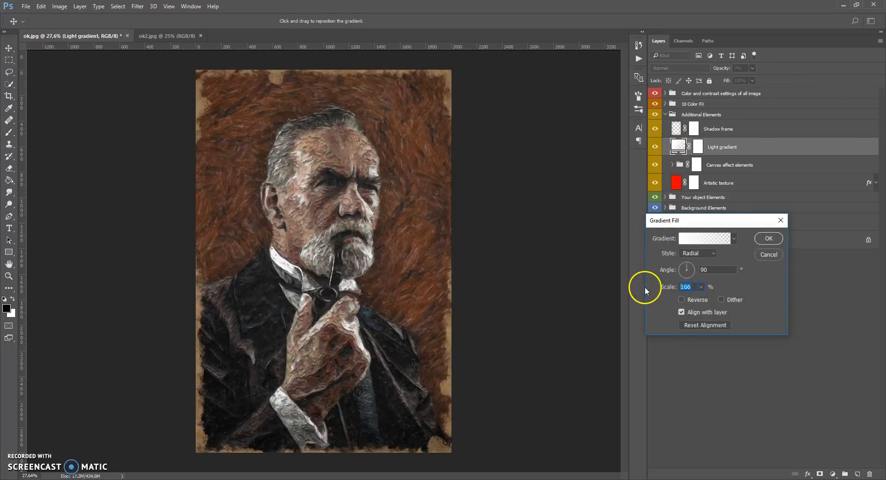
{"action": "type", "text": "120"}
{"action": "left_click_drag", "start_coordinate": [377, 292], "coordinate": [227, 174]}
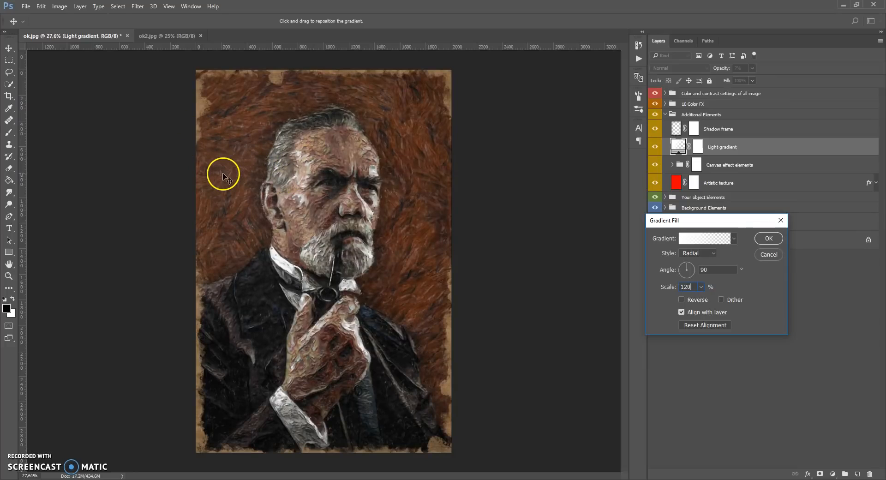
{"action": "left_click", "coordinate": [769, 238]}
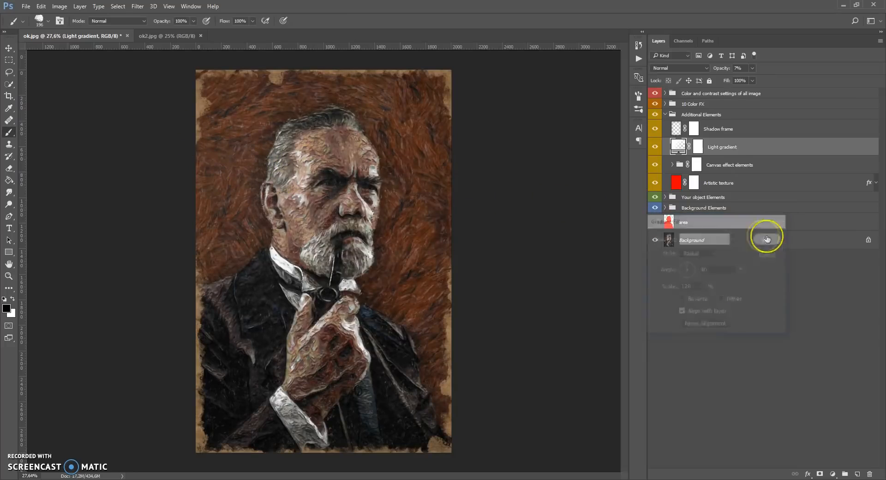
Compare the image with and without the Shadow frame layer, and set that layer's opacity to 38%
{"action": "left_click", "coordinate": [676, 132]}
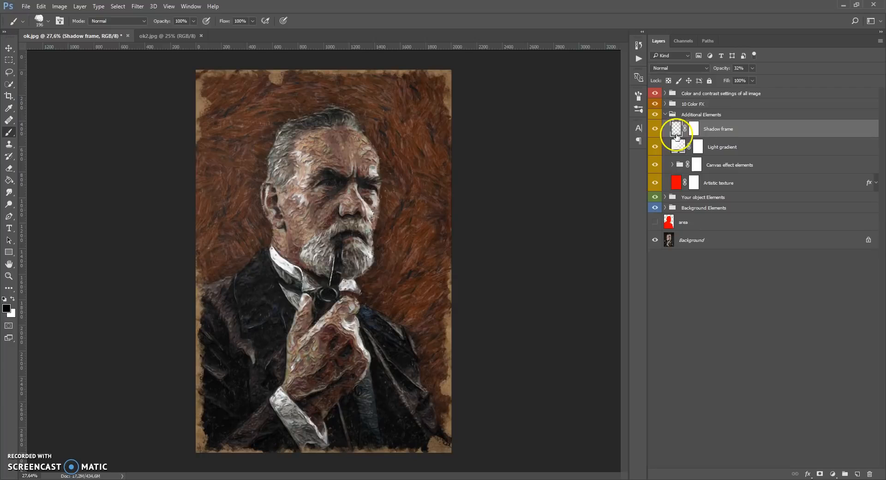
{"action": "left_click", "coordinate": [656, 129]}
{"action": "left_click", "coordinate": [655, 129]}
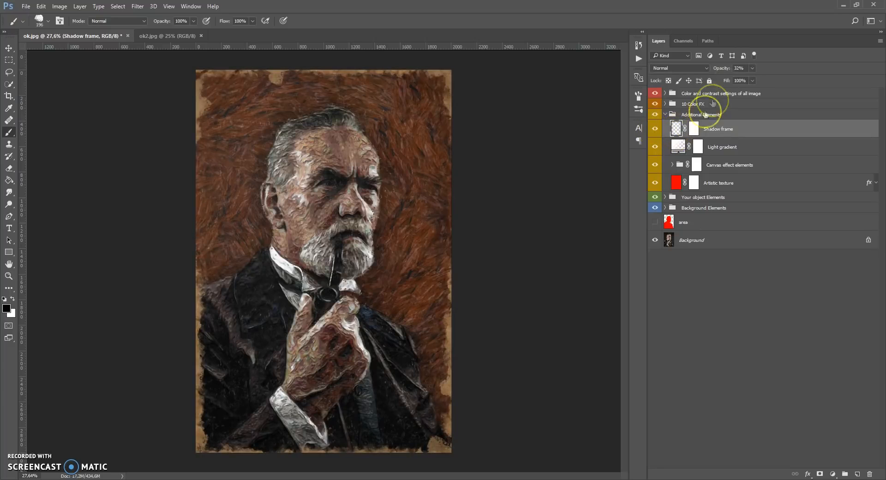
{"action": "left_click", "coordinate": [751, 68]}
{"action": "mouse_move", "coordinate": [765, 80]}
{"action": "left_mouse_down"}
{"action": "mouse_move", "coordinate": [802, 81]}
{"action": "mouse_move", "coordinate": [724, 88]}
{"action": "mouse_move", "coordinate": [771, 84]}
{"action": "mouse_move", "coordinate": [727, 85]}
{"action": "mouse_move", "coordinate": [755, 81]}
{"action": "left_mouse_up"}
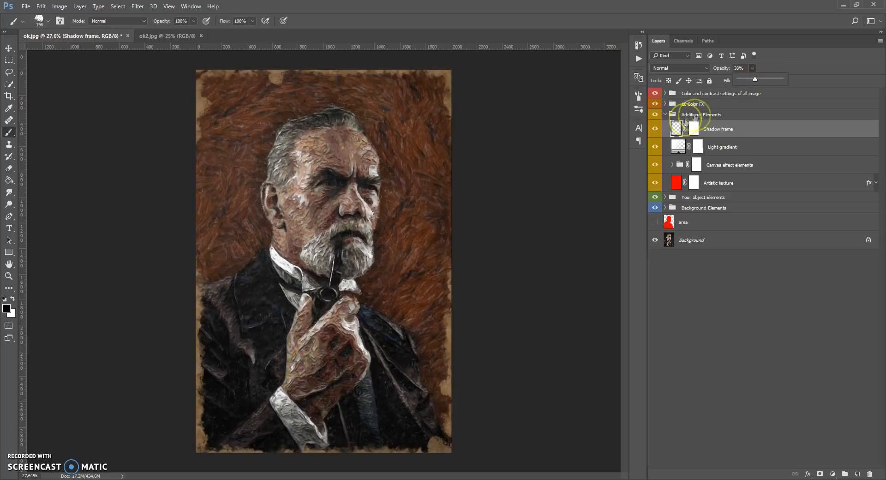
Collapse the Additional Elements group and compare the image with the group hidden and shown
{"action": "left_click", "coordinate": [665, 115]}
{"action": "left_click", "coordinate": [657, 116]}
{"action": "left_click", "coordinate": [657, 116]}
{"action": "left_click", "coordinate": [657, 115]}
{"action": "left_click", "coordinate": [657, 115]}
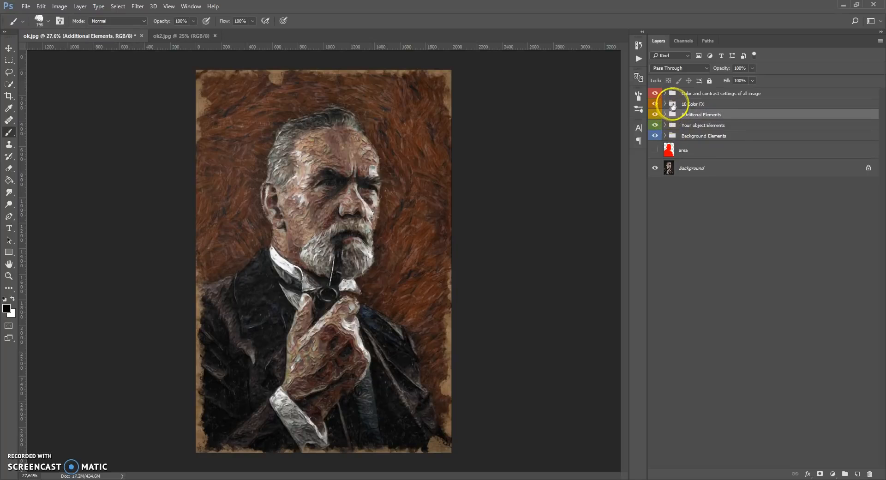
Expand the 10 Color FX group and preview its color effects from Color 1 to Color 10
{"action": "left_click", "coordinate": [670, 104]}
{"action": "left_click", "coordinate": [665, 104]}
{"action": "left_click", "coordinate": [655, 119]}
{"action": "left_click", "coordinate": [655, 119]}
{"action": "left_click", "coordinate": [655, 136]}
{"action": "left_click", "coordinate": [655, 136]}
{"action": "left_click", "coordinate": [655, 154]}
{"action": "left_click", "coordinate": [655, 154]}
{"action": "left_click", "coordinate": [654, 172]}
{"action": "left_click", "coordinate": [655, 172]}
{"action": "left_click", "coordinate": [655, 190]}
{"action": "left_click", "coordinate": [655, 208]}
{"action": "left_click", "coordinate": [655, 227]}
{"action": "left_click", "coordinate": [655, 262]}
{"action": "left_click", "coordinate": [655, 262]}
{"action": "left_click", "coordinate": [654, 280]}
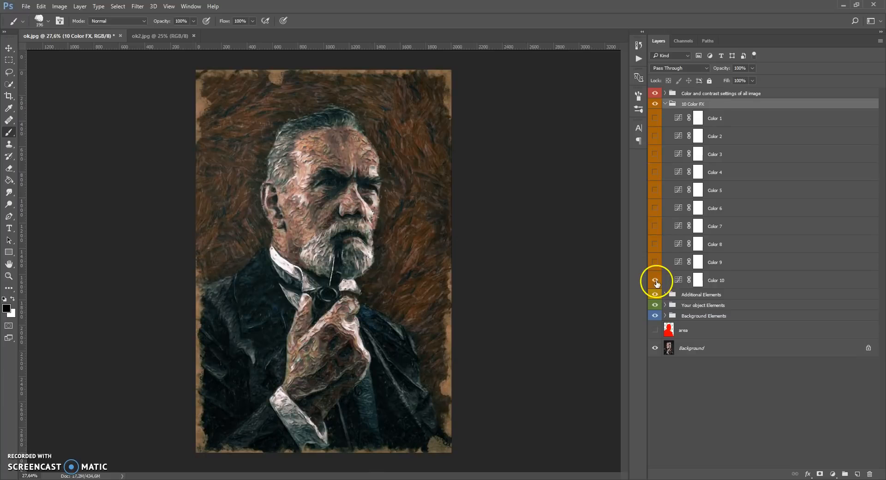
{"action": "left_click", "coordinate": [655, 281]}
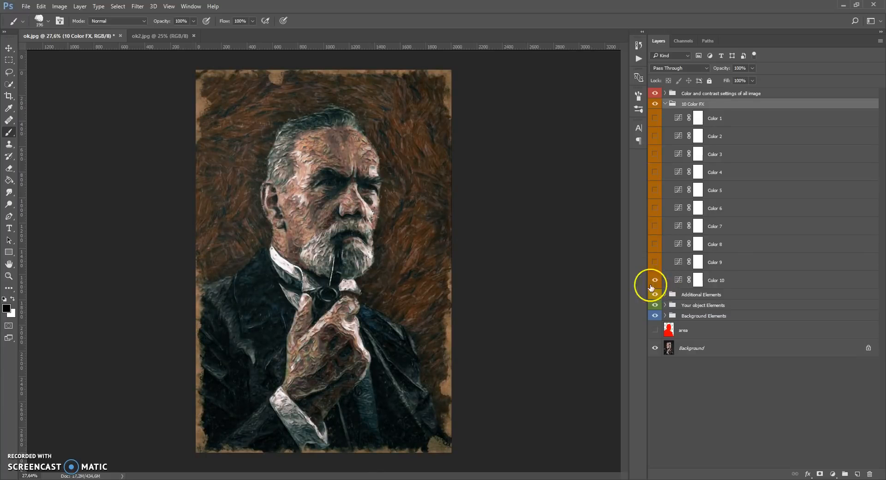
Preview the Color 7, Color 6, Color 4, Color 3 and Color 2 effects again on the portrait
{"action": "left_click", "coordinate": [655, 227]}
{"action": "left_click", "coordinate": [655, 226]}
{"action": "left_click", "coordinate": [655, 208]}
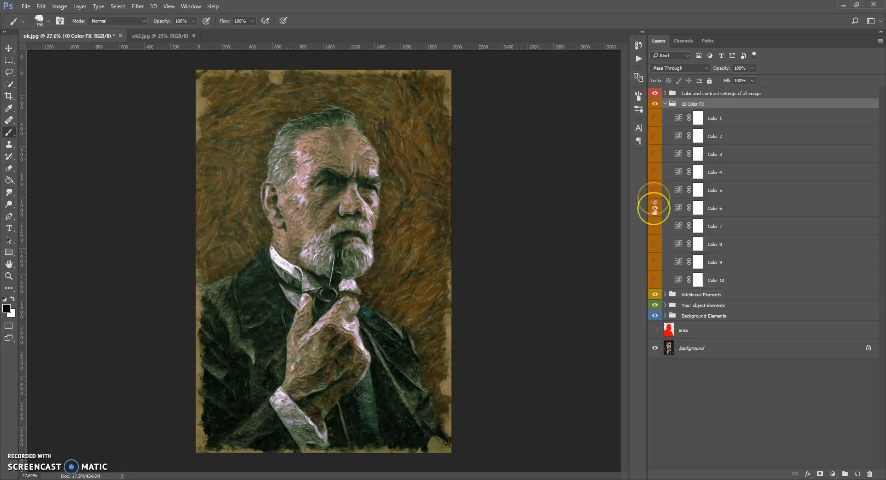
{"action": "left_click", "coordinate": [655, 172]}
{"action": "left_click", "coordinate": [655, 173]}
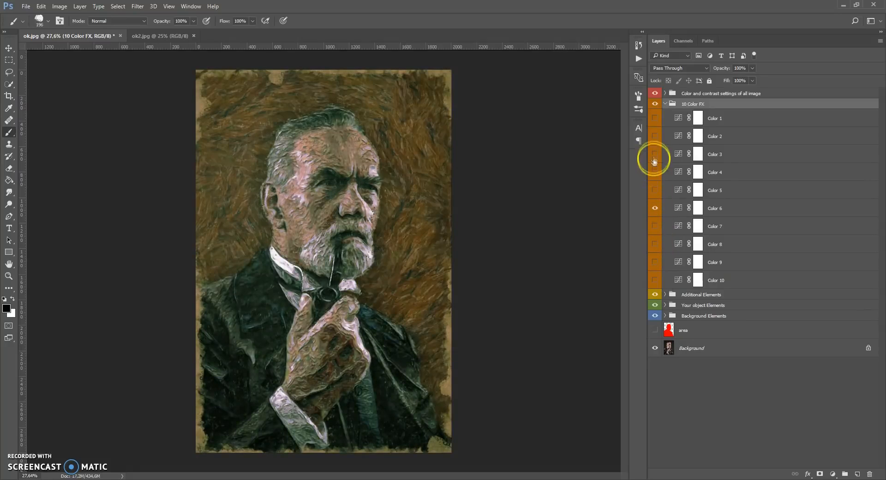
{"action": "left_click", "coordinate": [654, 155]}
{"action": "left_click", "coordinate": [654, 155]}
{"action": "left_click", "coordinate": [655, 136]}
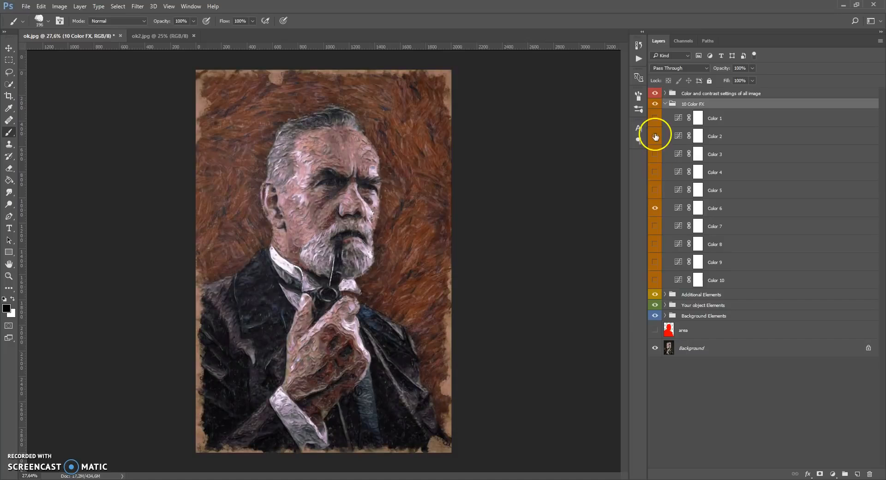
{"action": "left_click", "coordinate": [655, 136]}
Show the Color 6 effect layer with its opacity at 26%, and collapse the 10 Color FX group
{"action": "left_click", "coordinate": [655, 209]}
{"action": "left_click", "coordinate": [655, 190]}
{"action": "left_click", "coordinate": [656, 190]}
{"action": "left_click", "coordinate": [655, 208]}
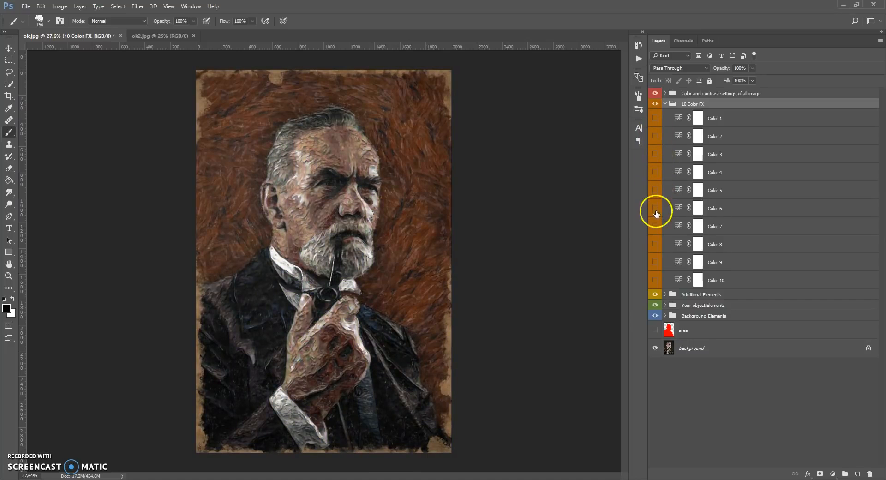
{"action": "left_click", "coordinate": [684, 212]}
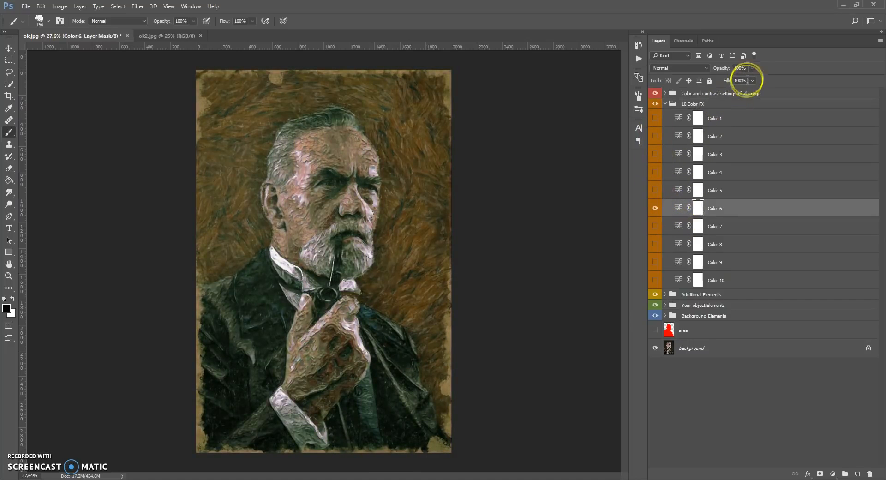
{"action": "left_click_drag", "start_coordinate": [723, 81], "coordinate": [712, 81]}
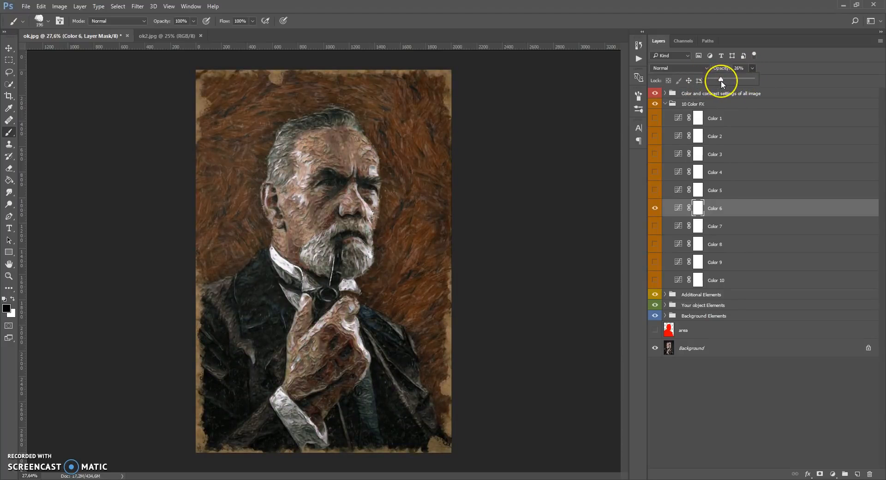
{"action": "left_click", "coordinate": [672, 106]}
{"action": "left_click", "coordinate": [666, 104]}
Expand the group of color and contrast settings, show the Add Gradient layer and open its fill settings
{"action": "left_click", "coordinate": [672, 95]}
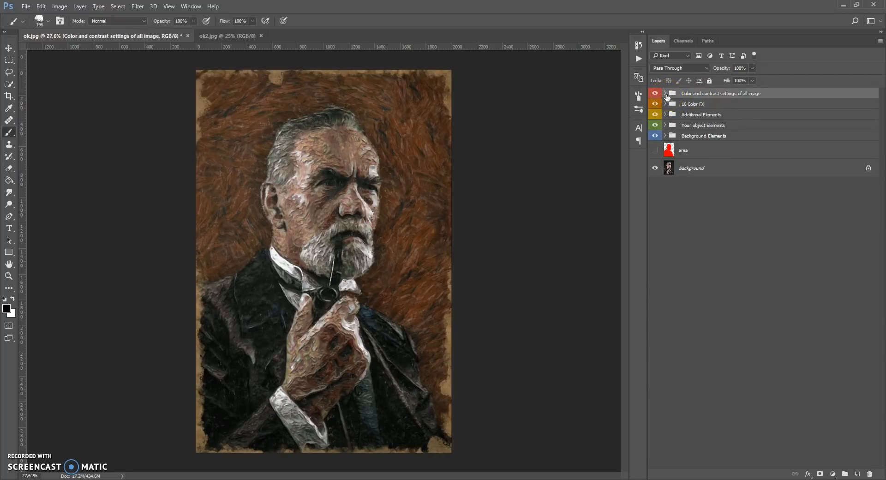
{"action": "left_click", "coordinate": [665, 94]}
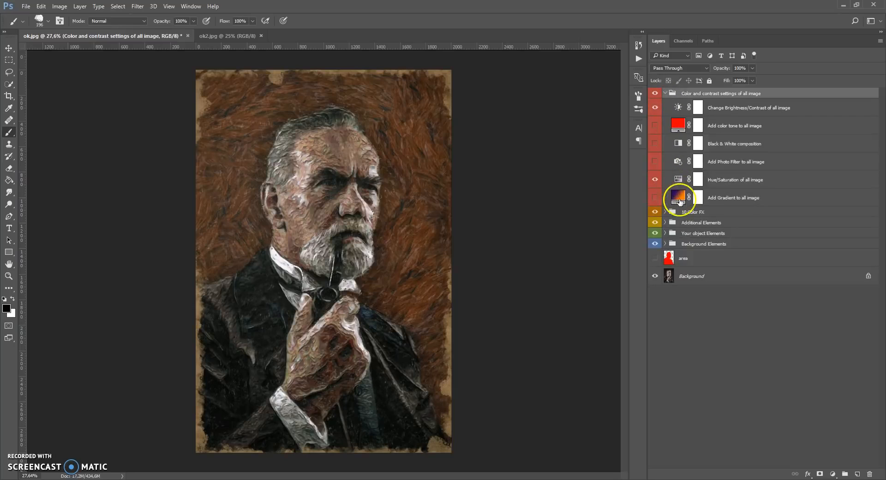
{"action": "left_click", "coordinate": [679, 197]}
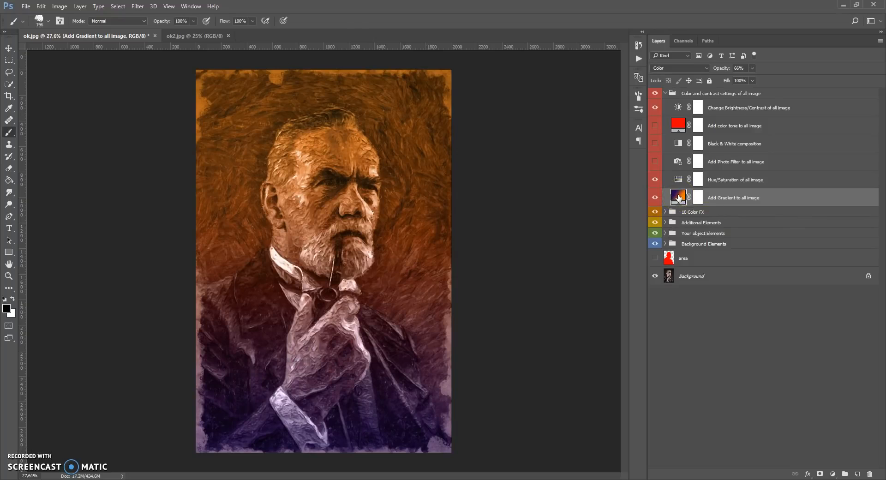
{"action": "double_click", "coordinate": [678, 197]}
Try changing the violet stop of the Add Gradient layer's gradient to a bright magenta
{"action": "left_click", "coordinate": [687, 245]}
{"action": "left_click", "coordinate": [634, 313]}
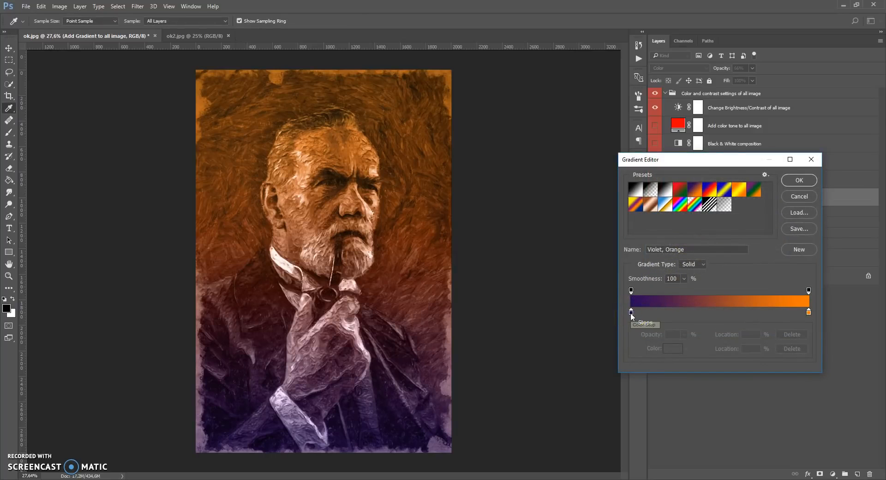
{"action": "double_click", "coordinate": [631, 312]}
{"action": "left_click", "coordinate": [707, 289]}
{"action": "left_click", "coordinate": [704, 314]}
{"action": "left_click", "coordinate": [697, 344]}
{"action": "left_click", "coordinate": [705, 339]}
{"action": "left_click_drag", "start_coordinate": [708, 286], "coordinate": [708, 261]}
{"action": "left_click_drag", "start_coordinate": [664, 279], "coordinate": [700, 235]}
{"action": "left_click", "coordinate": [789, 240]}
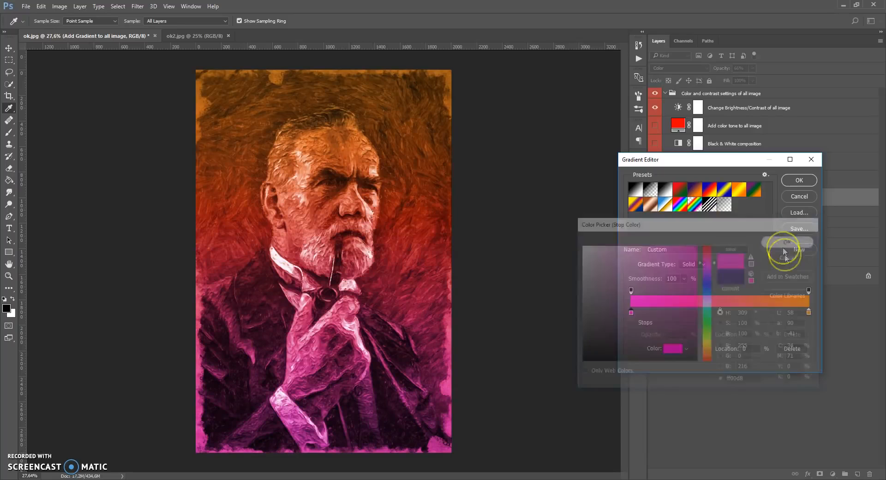
Try a different hue for the gradient's orange stop, and cancel the gradient color edits
{"action": "double_click", "coordinate": [810, 313]}
{"action": "left_click_drag", "start_coordinate": [706, 291], "coordinate": [706, 358]}
{"action": "left_click", "coordinate": [772, 261]}
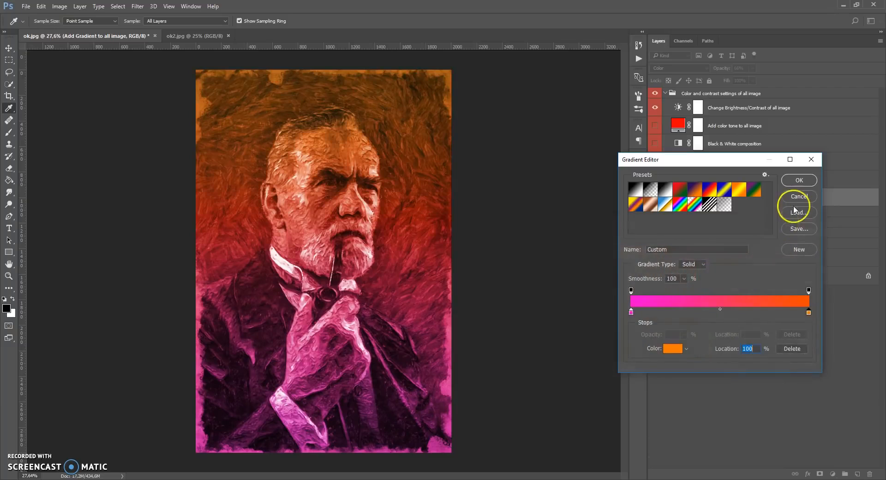
{"action": "left_click", "coordinate": [798, 197]}
Set the gradient fill's angle to 124.29° and scale to 89%, shift it toward the image's upper left, and hide its layer
{"action": "mouse_move", "coordinate": [688, 270]}
{"action": "left_mouse_down"}
{"action": "mouse_move", "coordinate": [687, 279]}
{"action": "mouse_move", "coordinate": [683, 267]}
{"action": "left_mouse_up"}
{"action": "left_click", "coordinate": [700, 287]}
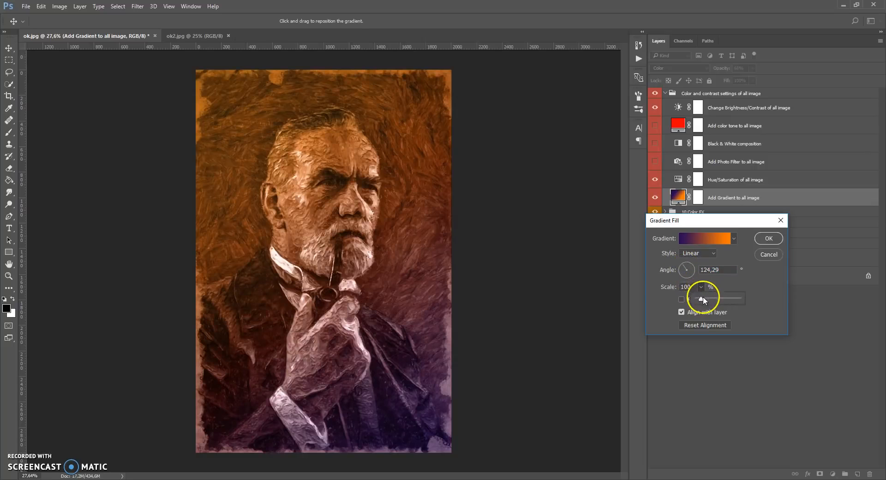
{"action": "left_click_drag", "start_coordinate": [702, 298], "coordinate": [700, 299]}
{"action": "left_click_drag", "start_coordinate": [398, 339], "coordinate": [330, 244]}
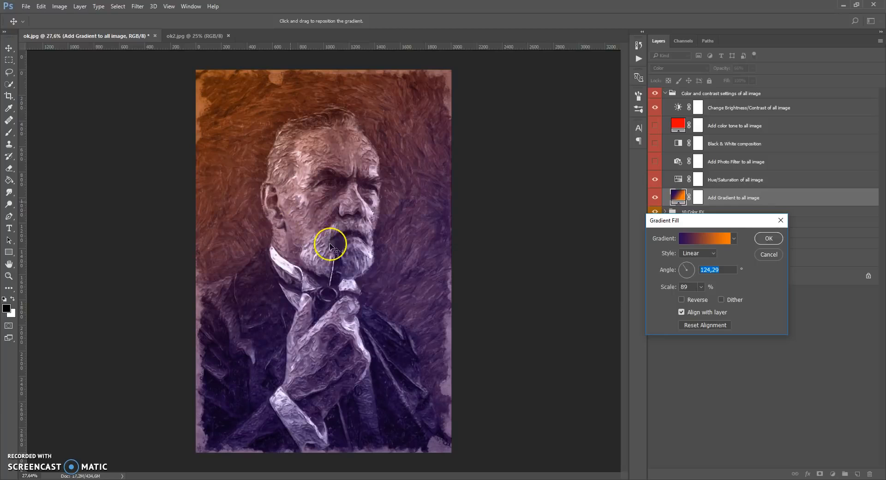
{"action": "left_click", "coordinate": [769, 238]}
{"action": "left_click", "coordinate": [655, 198]}
{"action": "key", "text": "b"}
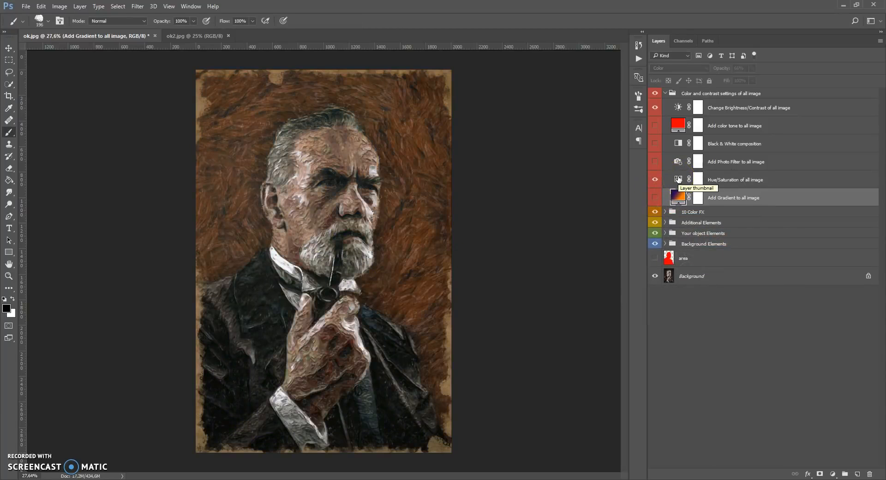
Try shifting the hue and saturation of the whole image in the Hue/Saturation layer, and return both values to 0
{"action": "double_click", "coordinate": [678, 179]}
{"action": "left_click_drag", "start_coordinate": [560, 269], "coordinate": [546, 283]}
{"action": "left_click_drag", "start_coordinate": [603, 262], "coordinate": [538, 262]}
{"action": "type", "text": "0"}
{"action": "left_click_drag", "start_coordinate": [569, 288], "coordinate": [552, 298]}
{"action": "left_click_drag", "start_coordinate": [584, 298], "coordinate": [551, 274]}
{"action": "type", "text": "0"}
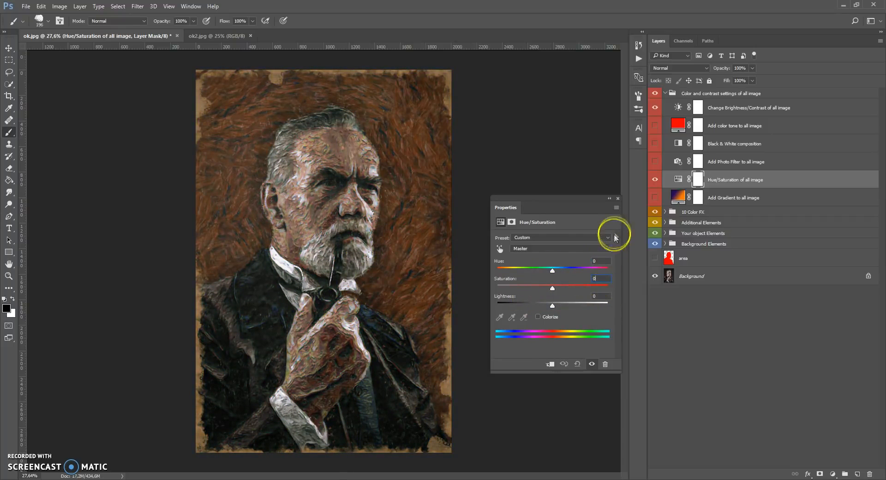
{"action": "left_click", "coordinate": [619, 198]}
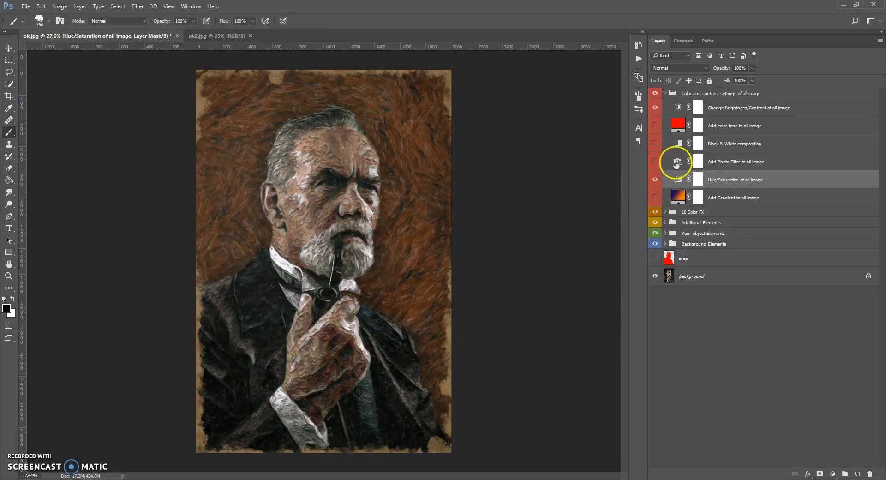
Show the Add Photo Filter layer and set its filter to Yellow
{"action": "left_click", "coordinate": [673, 161]}
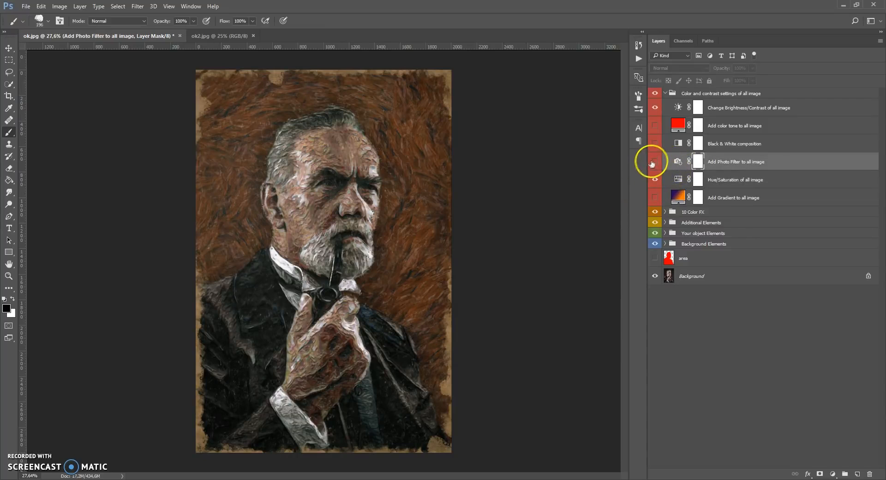
{"action": "left_click", "coordinate": [657, 161]}
{"action": "double_click", "coordinate": [679, 161]}
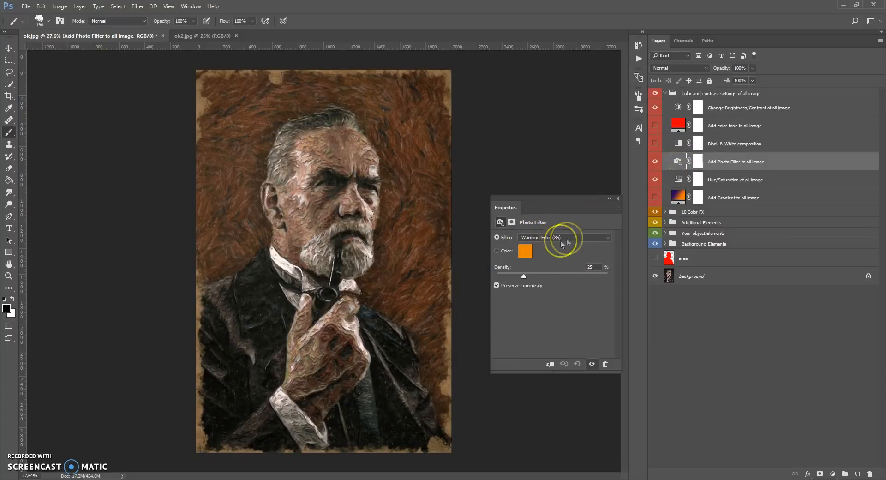
{"action": "left_click", "coordinate": [561, 237]}
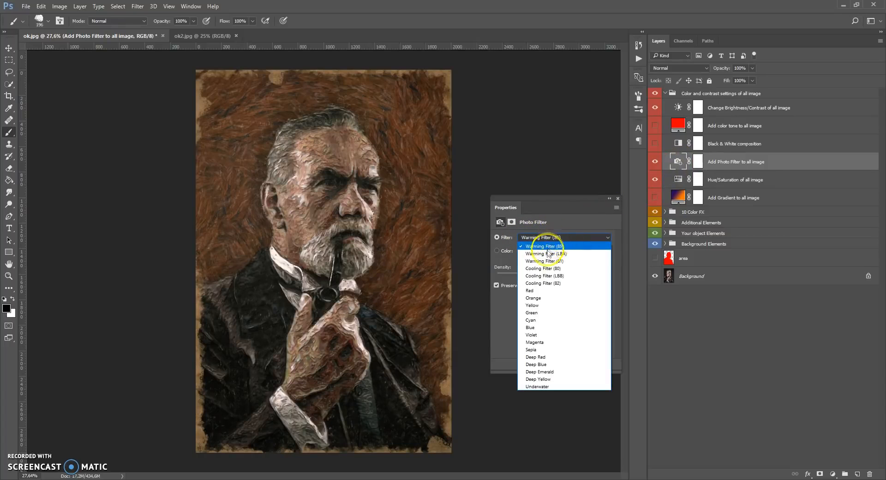
{"action": "left_click", "coordinate": [547, 254]}
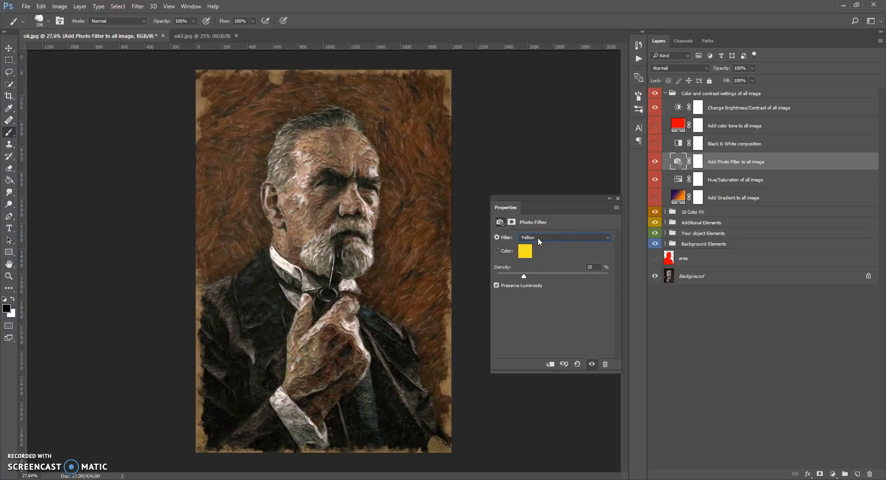
Set the photo filter to Underwater with a density of 63%, and hide the Add Photo Filter layer
{"action": "scroll", "coordinate": [538, 237], "scroll_direction": "down", "scroll_amount": 4}
{"action": "left_click", "coordinate": [529, 265]}
{"action": "left_click_drag", "start_coordinate": [553, 276], "coordinate": [567, 276]}
{"action": "left_click", "coordinate": [538, 238]}
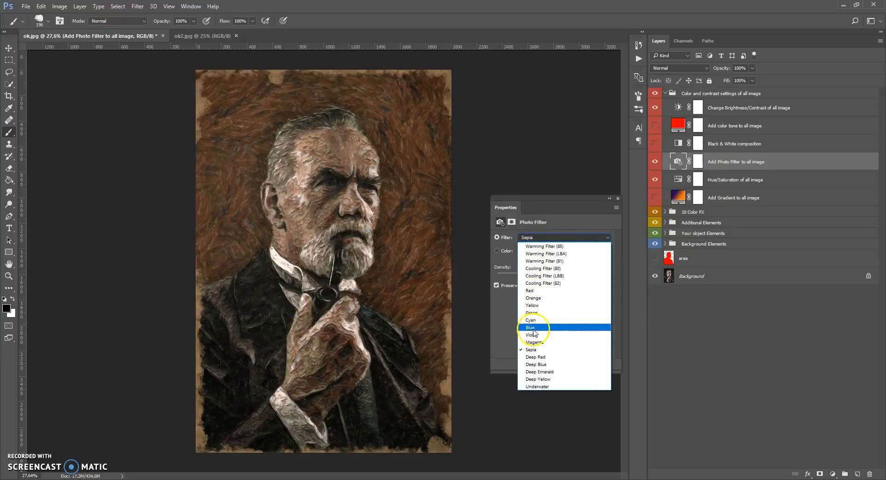
{"action": "left_click", "coordinate": [531, 256]}
{"action": "scroll", "coordinate": [532, 237], "scroll_direction": "up", "scroll_amount": 5}
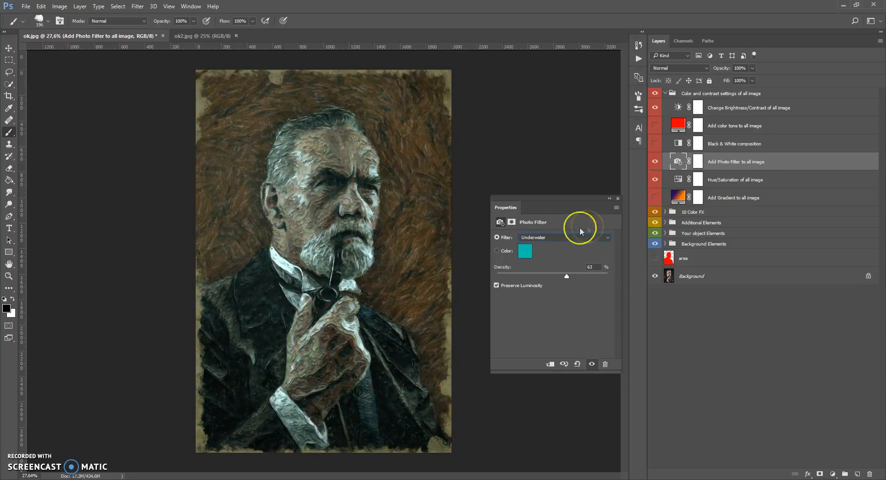
{"action": "left_click", "coordinate": [619, 198]}
{"action": "left_click", "coordinate": [655, 162]}
{"action": "left_click", "coordinate": [654, 162]}
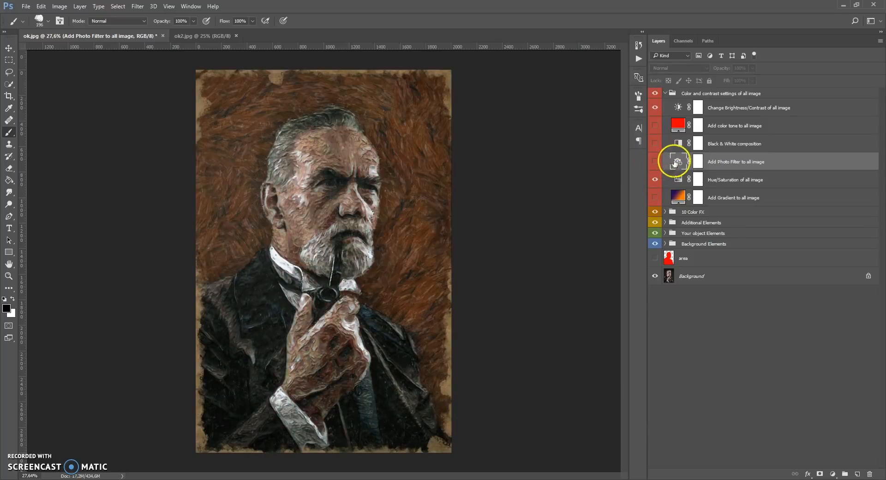
Preview the Black & White composition layer on the whole image and hide it again
{"action": "left_click", "coordinate": [679, 145]}
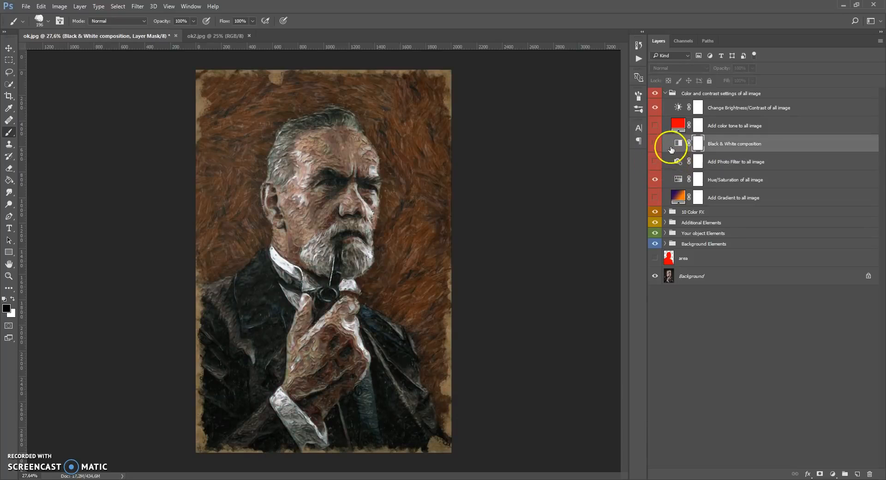
{"action": "left_click", "coordinate": [655, 144]}
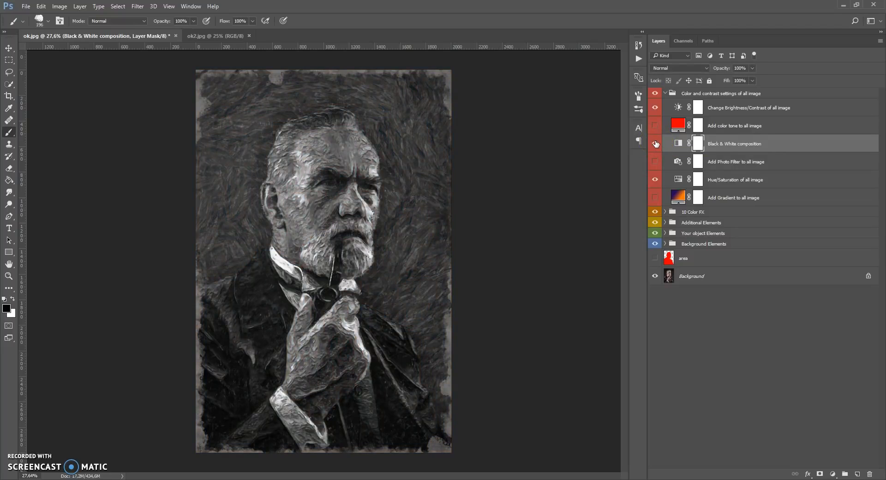
{"action": "left_click_drag", "start_coordinate": [655, 144], "coordinate": [655, 127]}
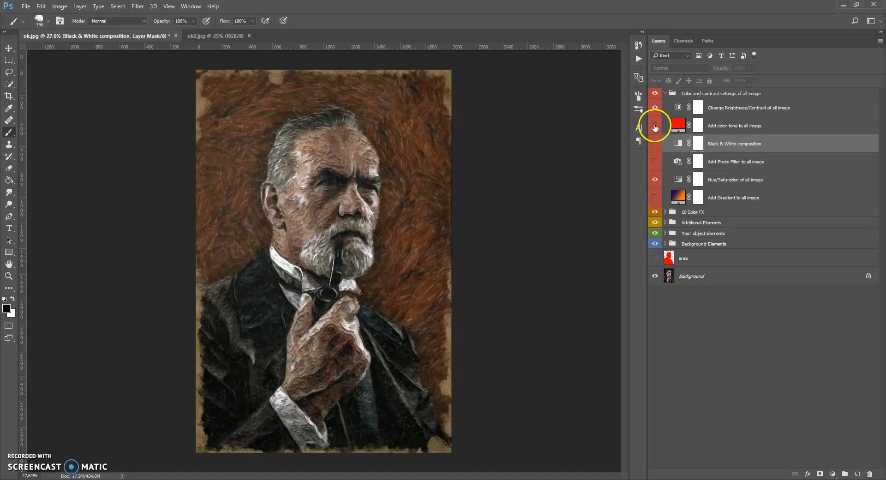
Show the color tone layer, try a yellow-green fill color and cancel it, adjust the layer's opacity, and hide the layer
{"action": "left_click", "coordinate": [655, 126]}
{"action": "double_click", "coordinate": [678, 123]}
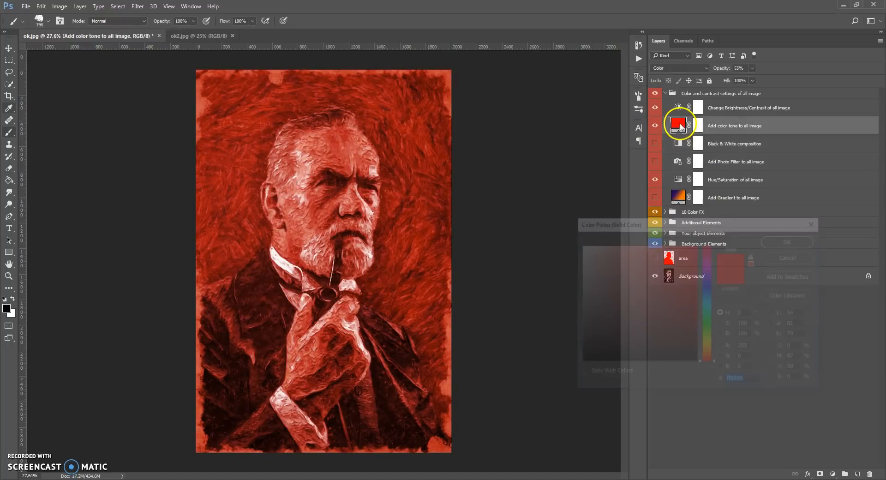
{"action": "left_click_drag", "start_coordinate": [705, 249], "coordinate": [709, 341]}
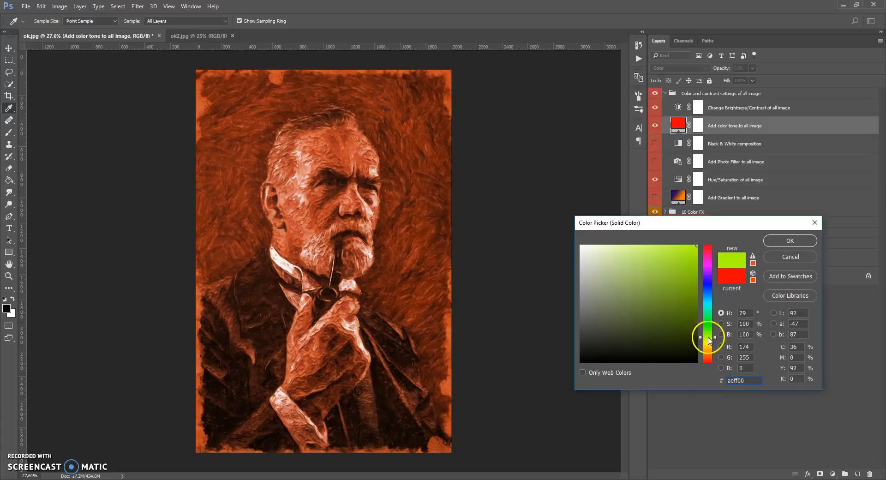
{"action": "left_click", "coordinate": [771, 256]}
{"action": "left_click", "coordinate": [752, 69]}
{"action": "left_click_drag", "start_coordinate": [749, 76], "coordinate": [733, 81]}
{"action": "left_click", "coordinate": [655, 126]}
Set the whole image's brightness to 5 and contrast to 19 in the Brightness/Contrast layer
{"action": "left_click", "coordinate": [679, 108]}
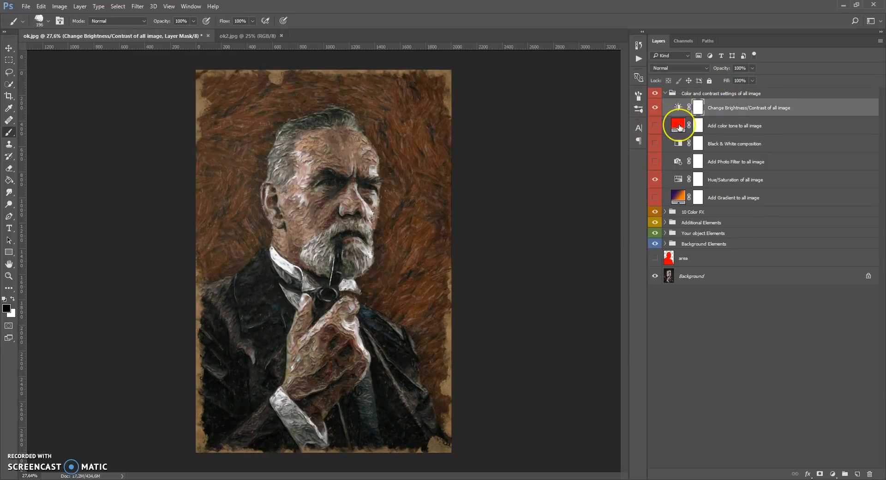
{"action": "left_click", "coordinate": [681, 110]}
{"action": "double_click", "coordinate": [678, 109]}
{"action": "mouse_move", "coordinate": [550, 262]}
{"action": "left_mouse_down"}
{"action": "mouse_move", "coordinate": [534, 263]}
{"action": "mouse_move", "coordinate": [553, 266]}
{"action": "left_mouse_up"}
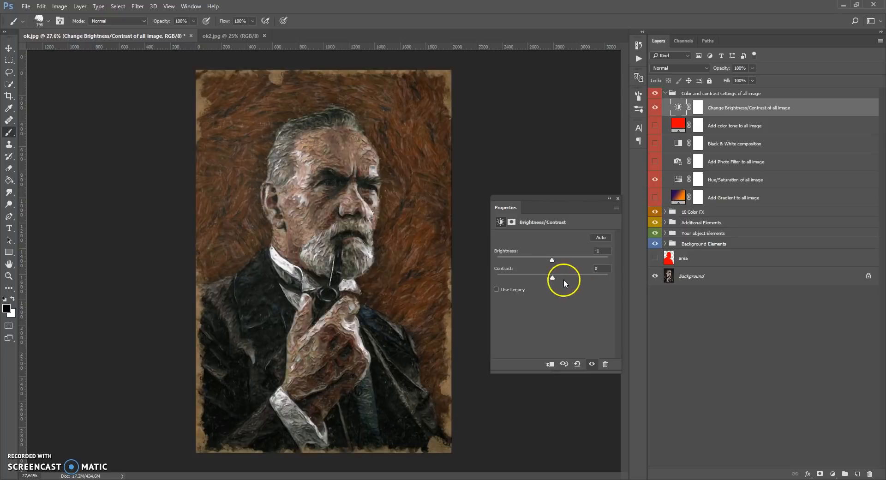
{"action": "left_click_drag", "start_coordinate": [565, 280], "coordinate": [553, 261]}
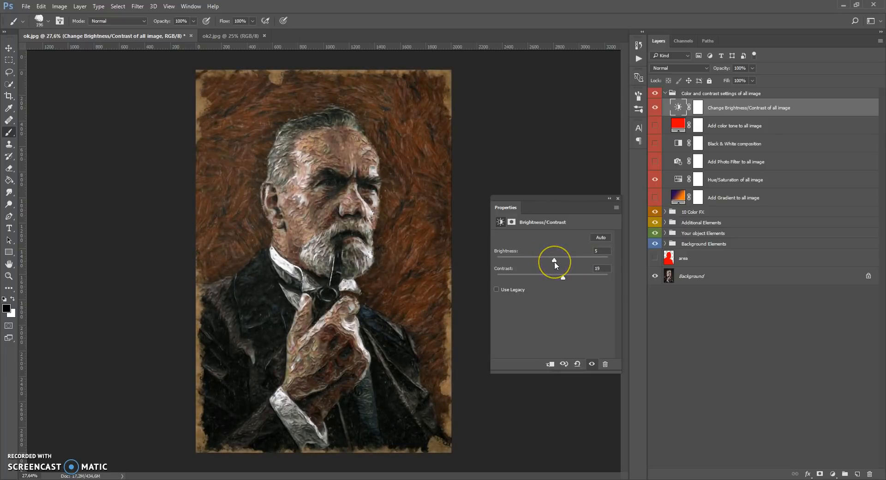
{"action": "left_click", "coordinate": [617, 198]}
Merge all groups from Color and contrast settings of all image down to Background Elements into a single layer
{"action": "scroll", "coordinate": [352, 245], "scroll_direction": "up", "scroll_amount": 1}
{"action": "scroll", "coordinate": [353, 245], "scroll_direction": "down", "scroll_amount": 2}
{"action": "scroll", "coordinate": [357, 242], "scroll_direction": "up", "scroll_amount": 2}
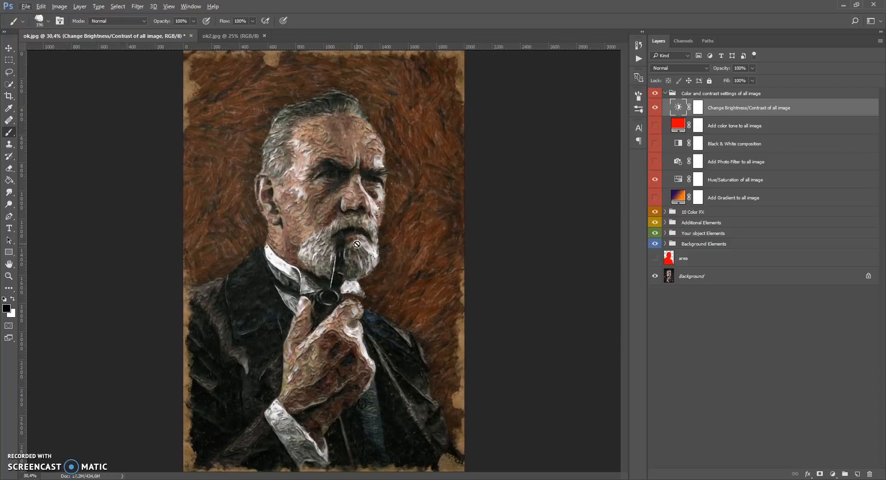
{"action": "left_click", "coordinate": [677, 94]}
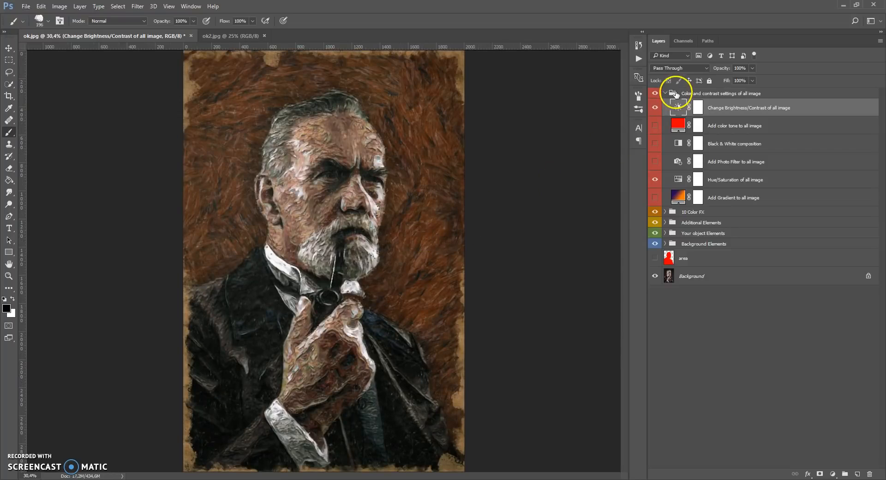
{"action": "left_click", "coordinate": [673, 244], "text": "shift"}
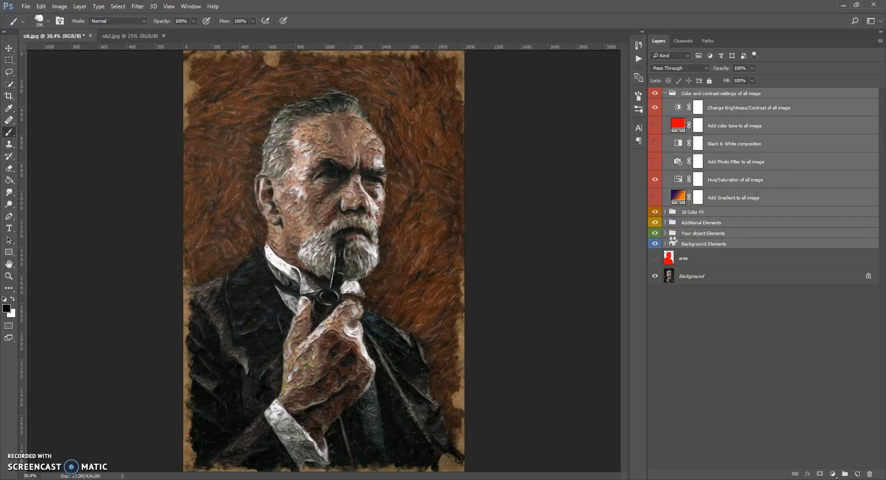
{"action": "key", "text": "ctrl+e"}
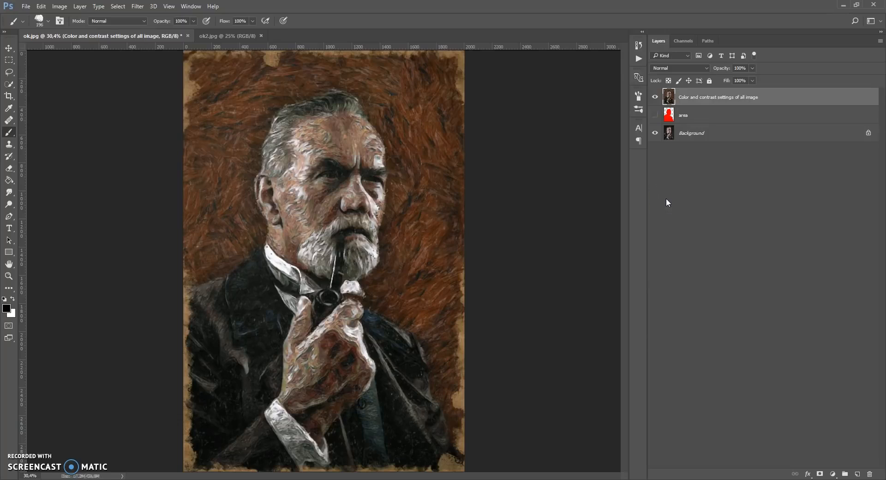
Compare the painted face with the original photo up close by toggling the merged layer's visibility
{"action": "scroll", "coordinate": [336, 199], "scroll_direction": "up", "scroll_amount": 2}
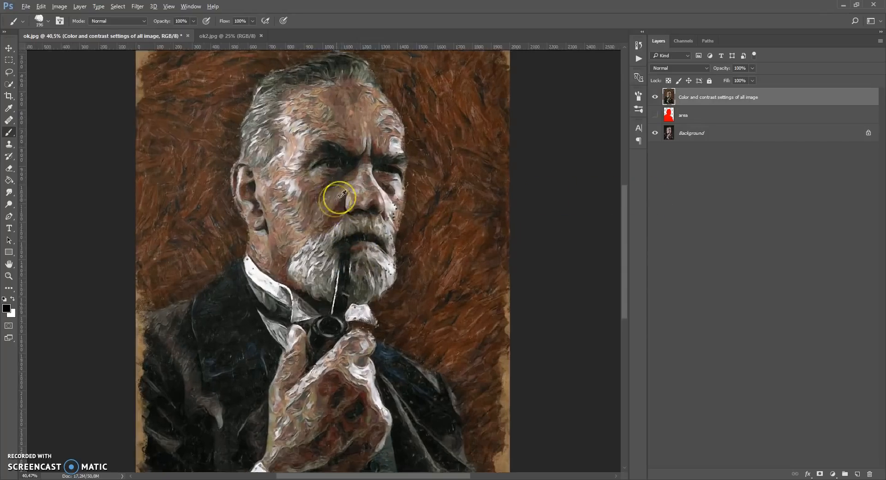
{"action": "scroll", "coordinate": [344, 149], "scroll_direction": "up", "scroll_amount": 4}
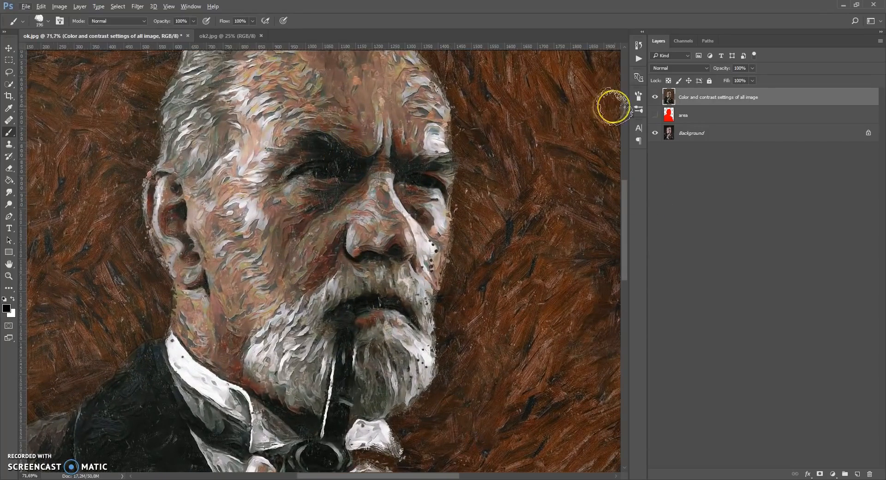
{"action": "left_click", "coordinate": [654, 96]}
{"action": "left_click", "coordinate": [655, 97]}
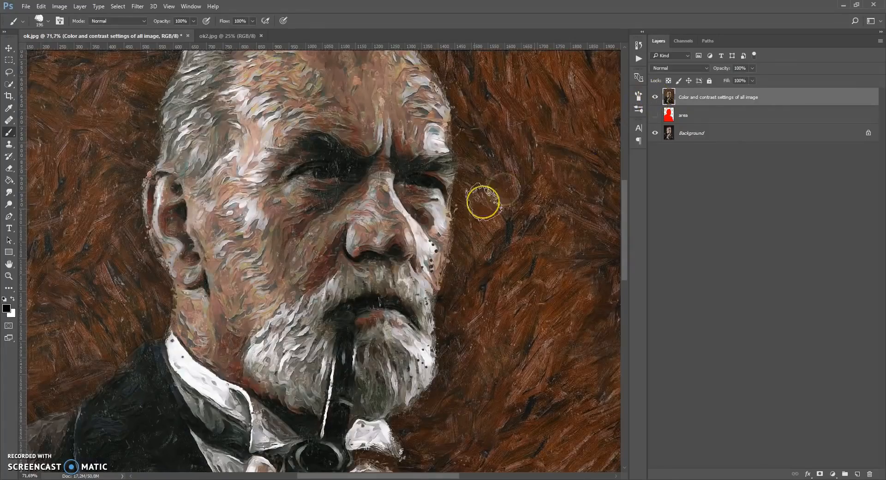
{"action": "scroll", "coordinate": [504, 189], "scroll_direction": "up", "scroll_amount": 5}
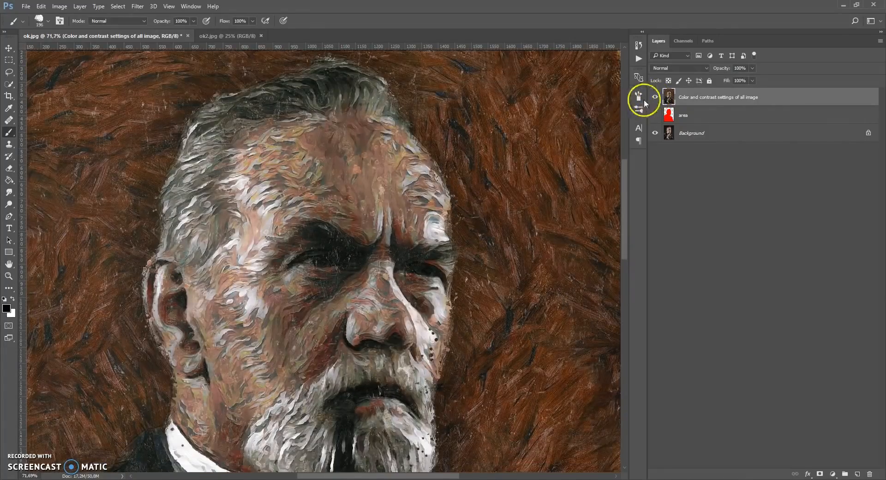
{"action": "left_click", "coordinate": [655, 97]}
{"action": "left_click", "coordinate": [654, 97]}
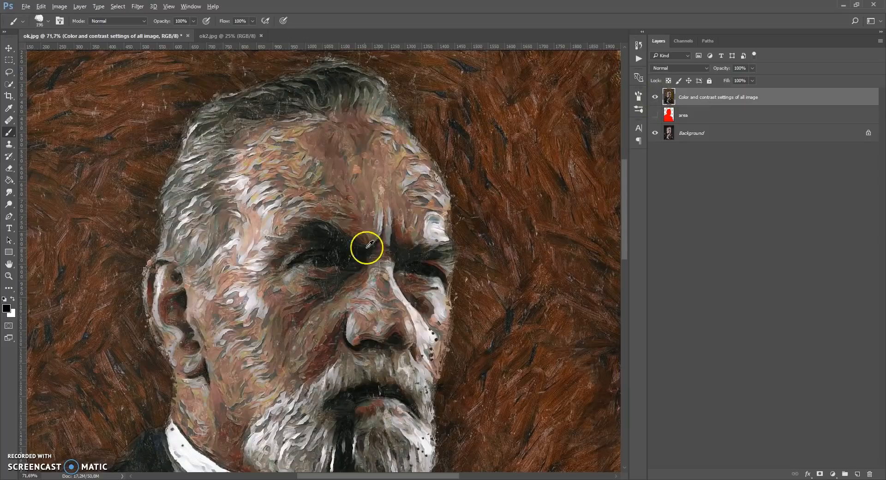
Examine the painted brushwork on the hand, jacket and canvas edges, and view the whole painting again
{"action": "left_click_drag", "start_coordinate": [625, 206], "coordinate": [625, 284]}
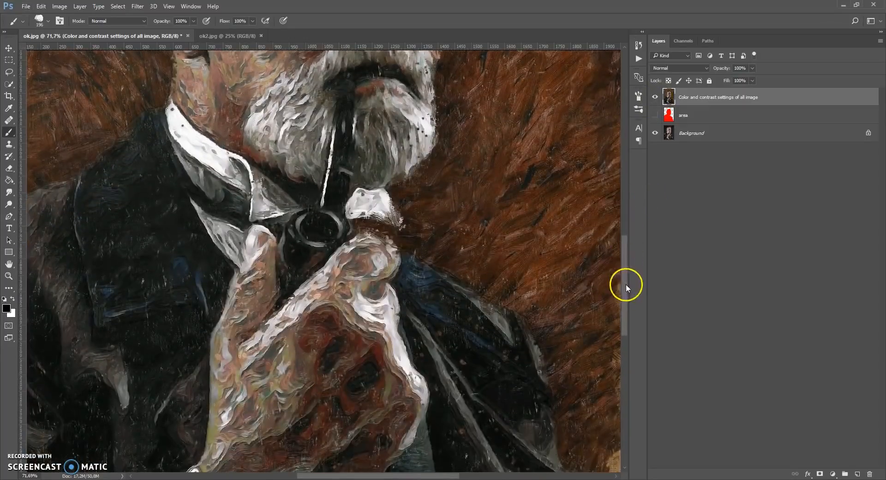
{"action": "scroll", "coordinate": [321, 178], "scroll_direction": "down", "scroll_amount": 2}
{"action": "scroll", "coordinate": [321, 178], "scroll_direction": "down", "scroll_amount": 4}
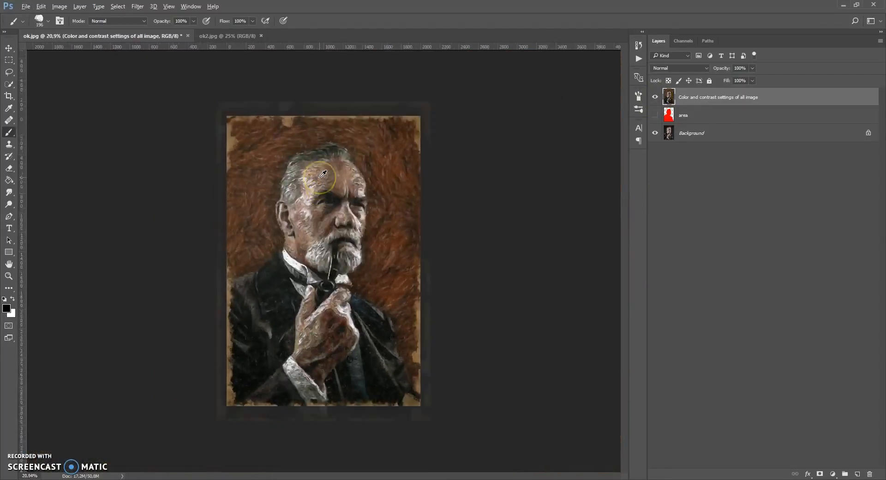
{"action": "scroll", "coordinate": [323, 174], "scroll_direction": "up", "scroll_amount": 2}
{"action": "scroll", "coordinate": [326, 186], "scroll_direction": "down", "scroll_amount": 1}
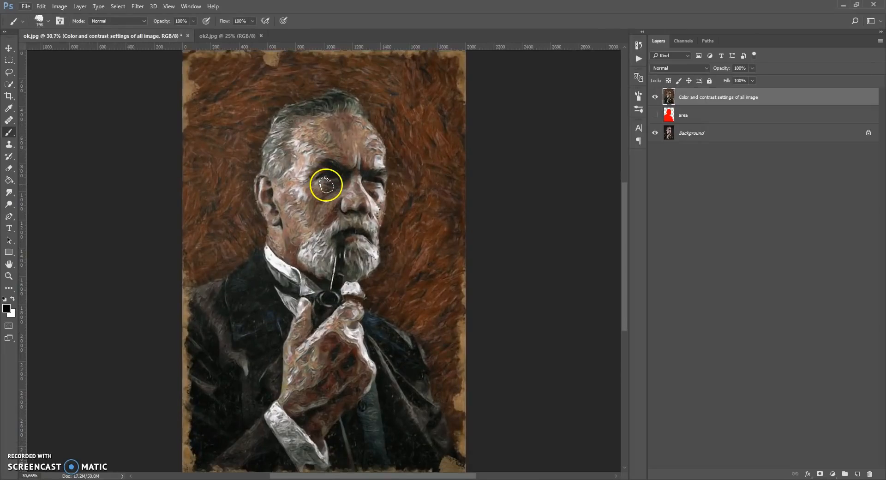
{"action": "scroll", "coordinate": [200, 398], "scroll_direction": "up", "scroll_amount": 6}
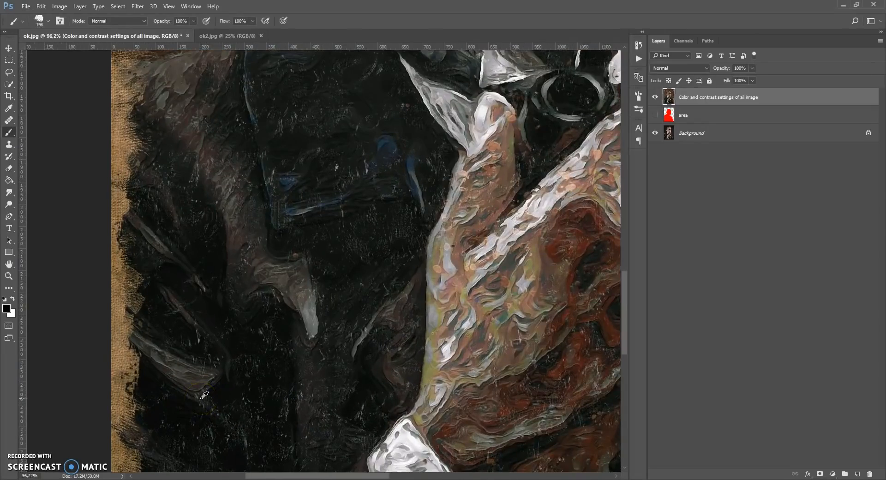
{"action": "left_click_drag", "start_coordinate": [621, 348], "coordinate": [638, 208]}
{"action": "scroll", "coordinate": [330, 277], "scroll_direction": "down", "scroll_amount": 5}
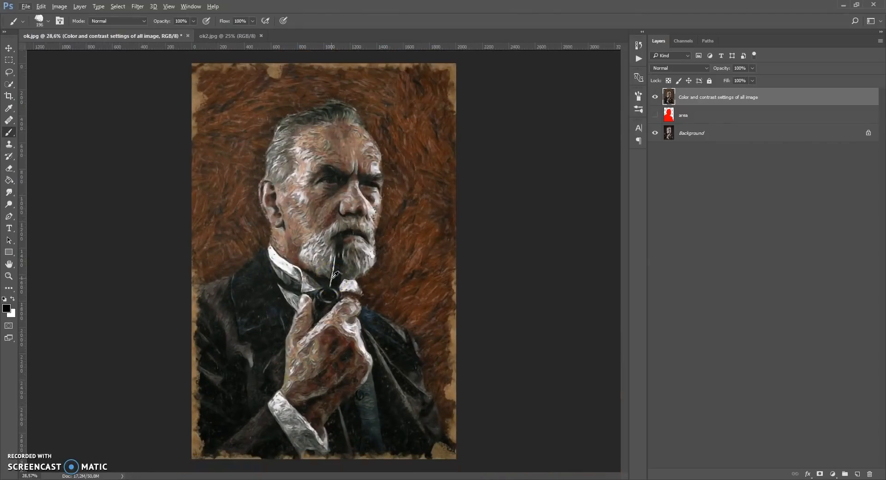
Switch to the ok2.jpg sunflower image and create a new layer named area
{"action": "left_click", "coordinate": [222, 35]}
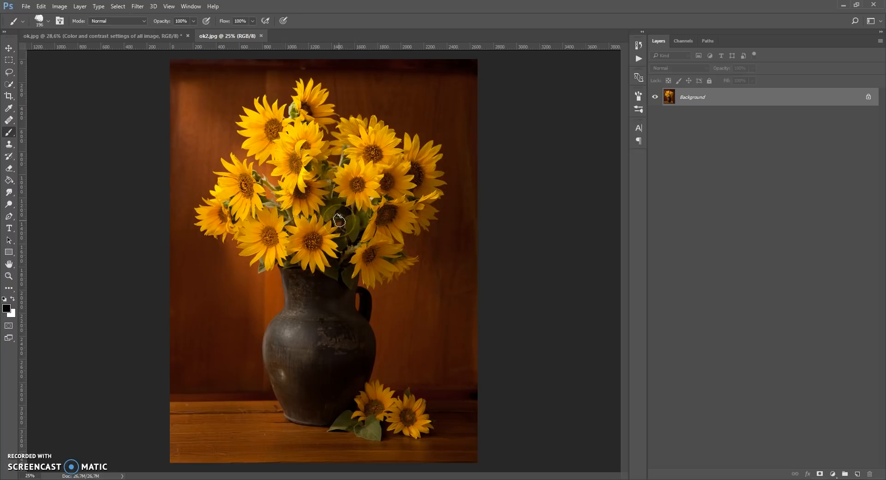
{"action": "left_click", "coordinate": [857, 475]}
{"action": "type", "text": "area"}
{"action": "key", "text": "Return"}
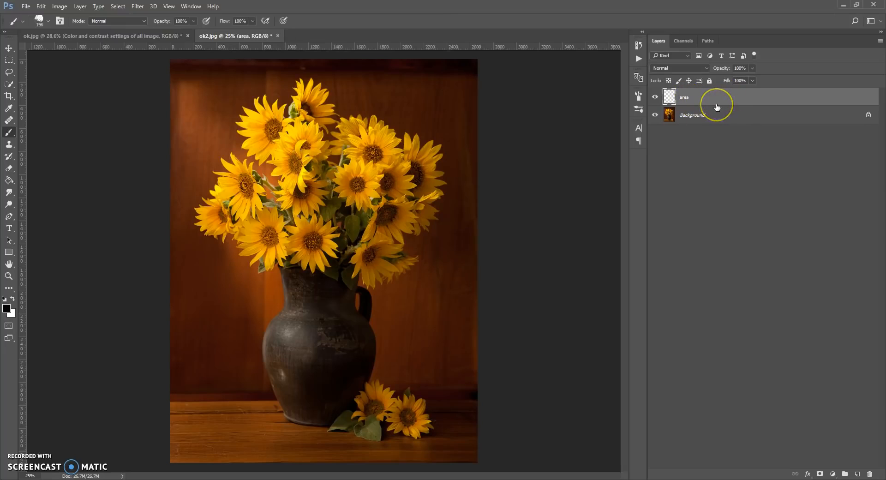
Set the foreground color to pure red (ff0000) and fill the entire area layer with it using the Paint Bucket
{"action": "left_click", "coordinate": [9, 180]}
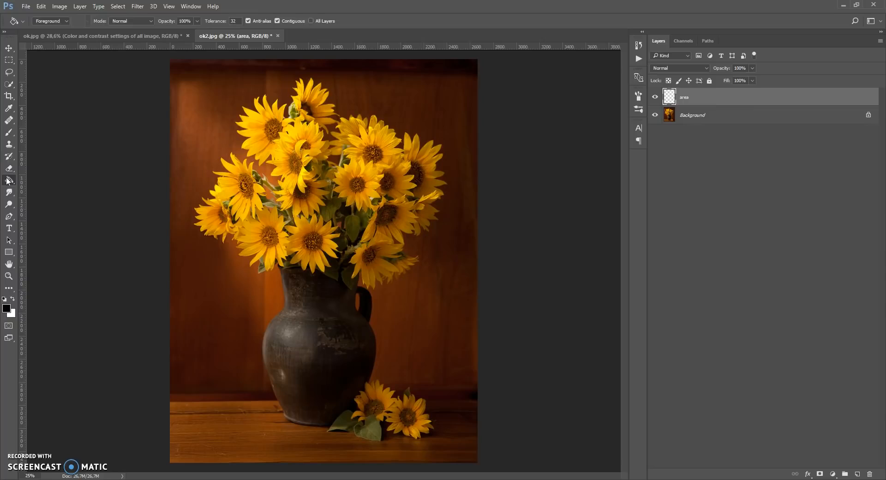
{"action": "left_click", "coordinate": [6, 308]}
{"action": "left_click", "coordinate": [651, 277]}
{"action": "left_click_drag", "start_coordinate": [679, 257], "coordinate": [697, 245]}
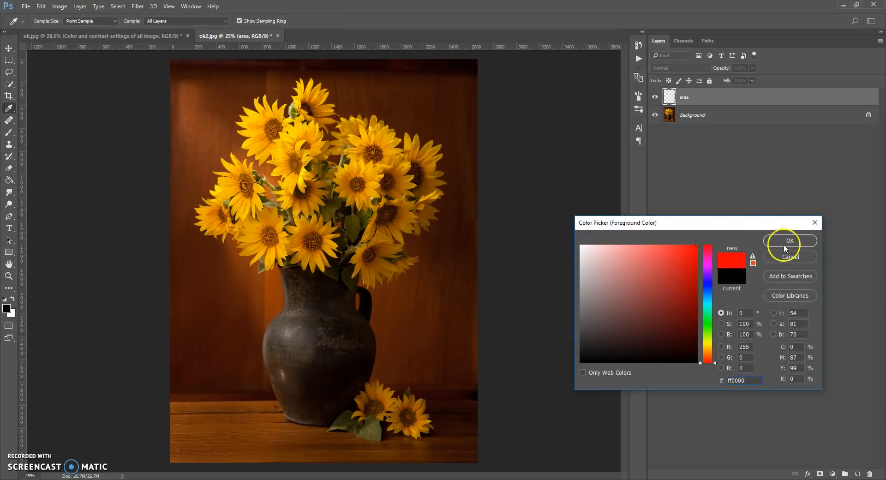
{"action": "left_click", "coordinate": [785, 241]}
{"action": "left_click", "coordinate": [343, 246]}
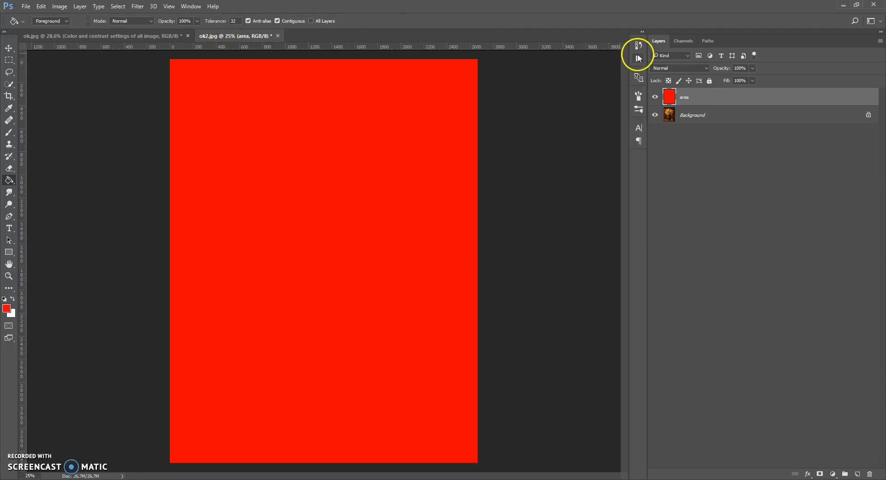
Show the recorded actions and select Van Gogh Art Photoshop Action FOR FULL IMAGE AREA with its commands expanded
{"action": "left_click", "coordinate": [191, 6]}
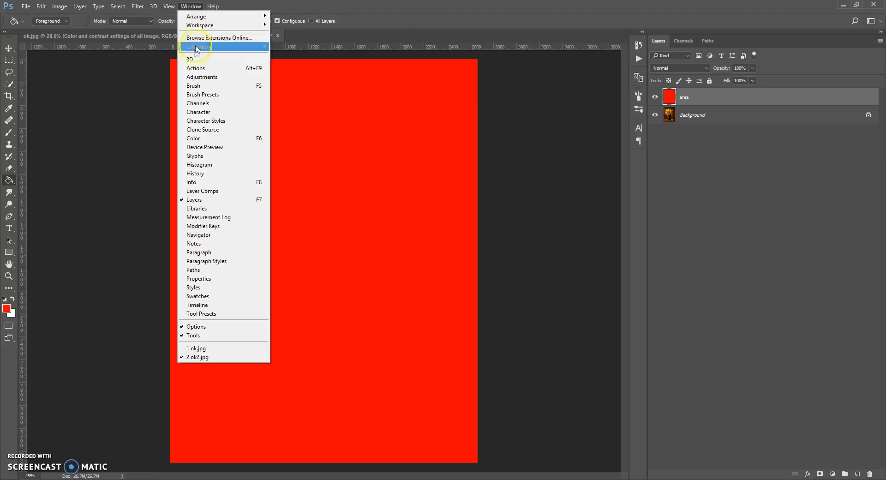
{"action": "left_click", "coordinate": [194, 68]}
{"action": "scroll", "coordinate": [475, 77], "scroll_direction": "up", "scroll_amount": 2}
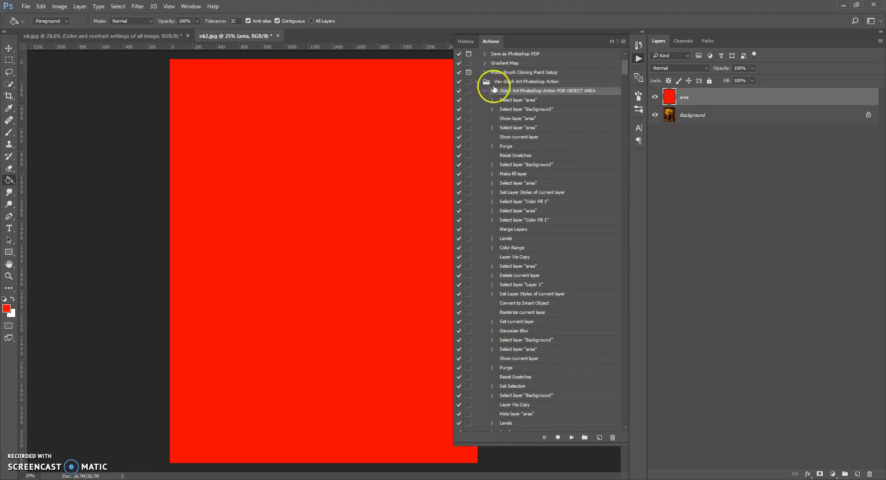
{"action": "left_click", "coordinate": [485, 91]}
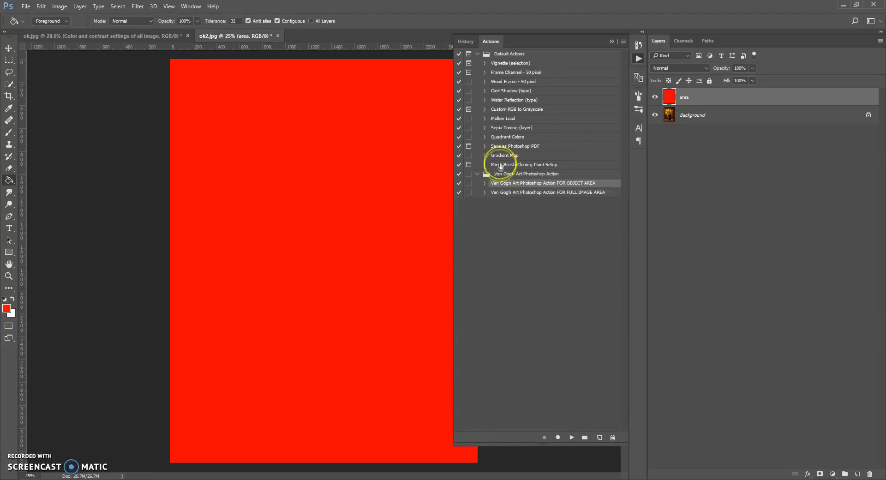
{"action": "left_click", "coordinate": [494, 194]}
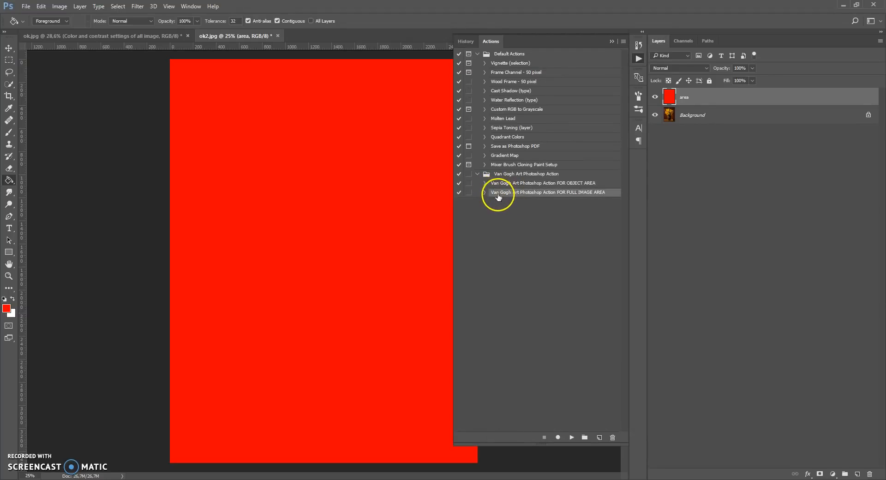
{"action": "left_click", "coordinate": [485, 192]}
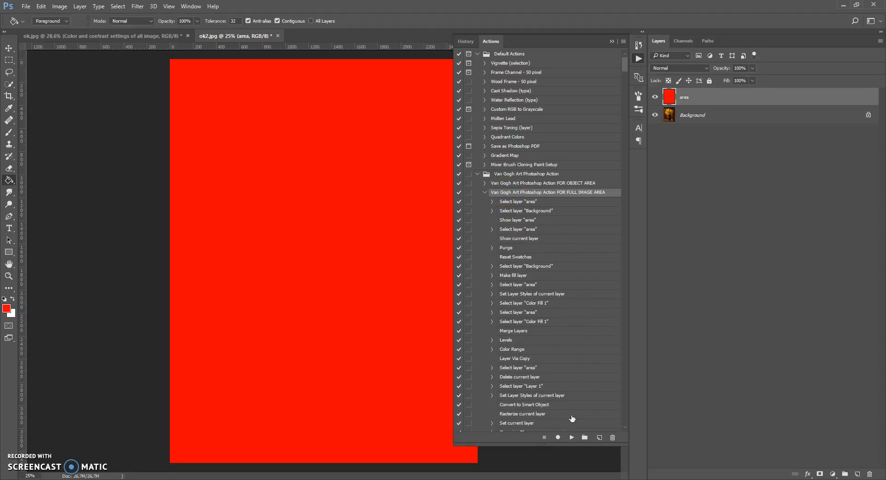
Activate the Brush tool and check that its blending mode is Normal
{"action": "left_click", "coordinate": [9, 133]}
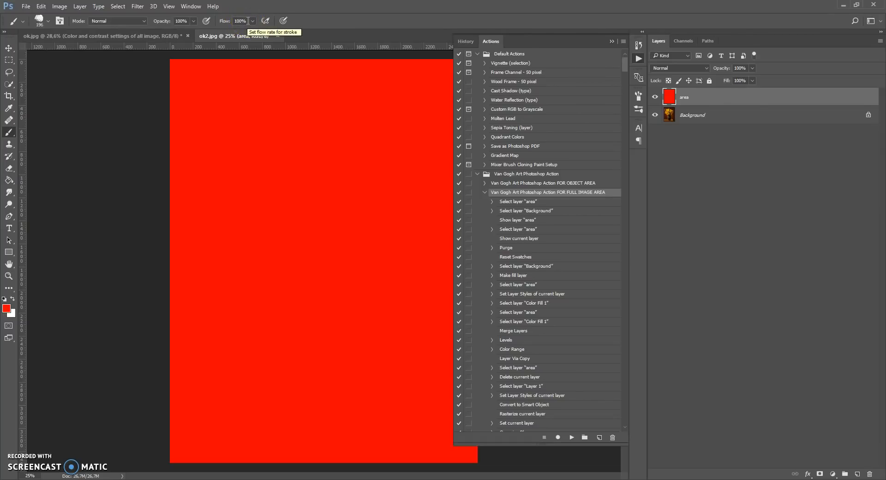
{"action": "left_click", "coordinate": [144, 22]}
{"action": "left_click", "coordinate": [144, 22]}
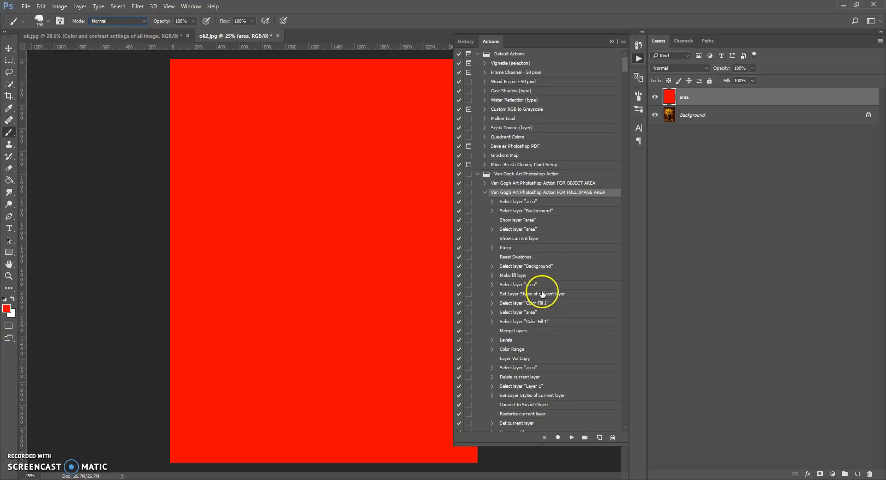
Run the Van Gogh Art Photoshop Action FOR FULL IMAGE AREA, hide the recorded actions and inspect the painted sunflowers closely
{"action": "left_click", "coordinate": [573, 437]}
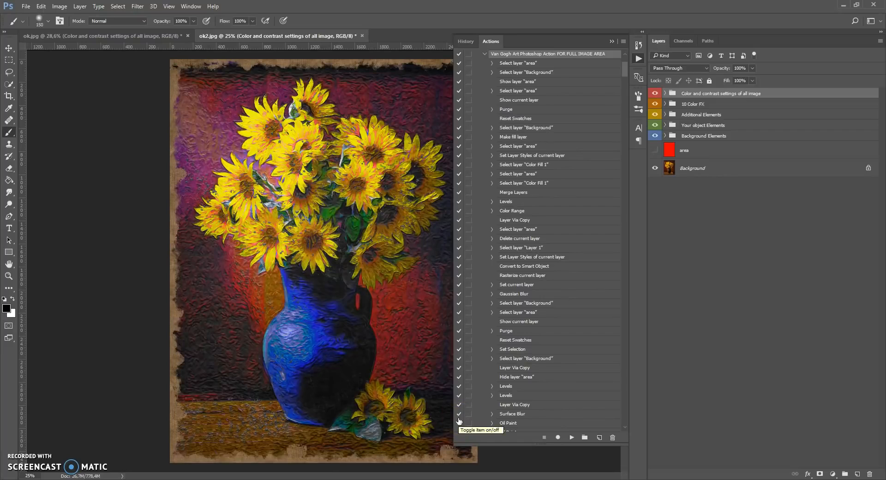
{"action": "left_click", "coordinate": [612, 41]}
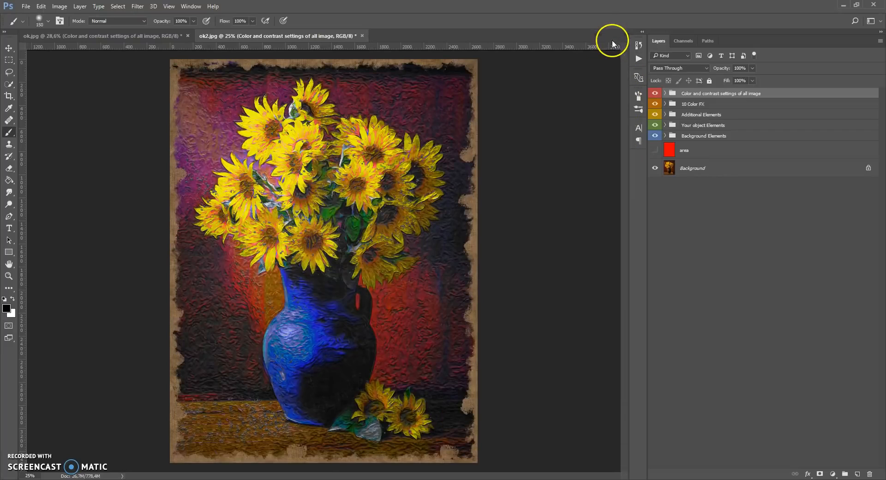
{"action": "scroll", "coordinate": [285, 197], "scroll_direction": "up", "scroll_amount": 2}
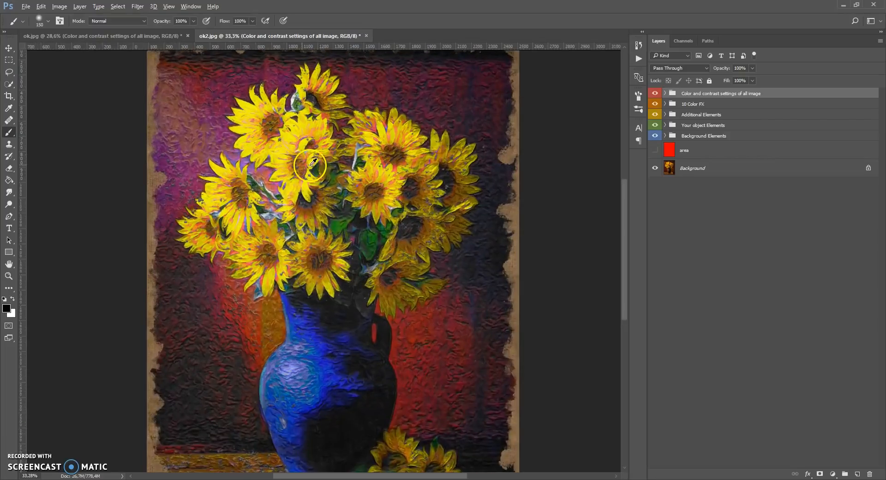
{"action": "scroll", "coordinate": [312, 164], "scroll_direction": "up", "scroll_amount": 2}
{"action": "scroll", "coordinate": [362, 189], "scroll_direction": "down", "scroll_amount": 3}
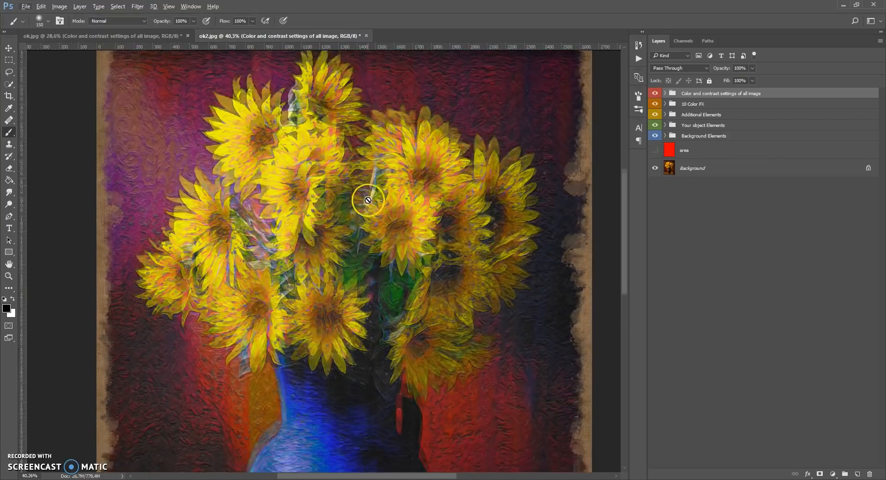
{"action": "scroll", "coordinate": [368, 200], "scroll_direction": "down", "scroll_amount": 5}
{"action": "scroll", "coordinate": [368, 200], "scroll_direction": "up", "scroll_amount": 9}
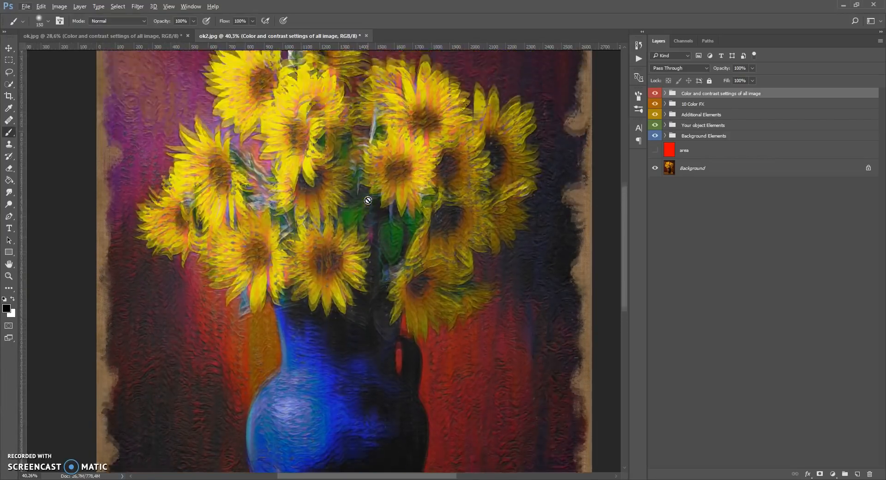
In the Multicolors layers group, hide Multicolors of your object 2 and set the opacity of Multicolors of your object 1 to 43%
{"action": "left_click", "coordinate": [665, 126]}
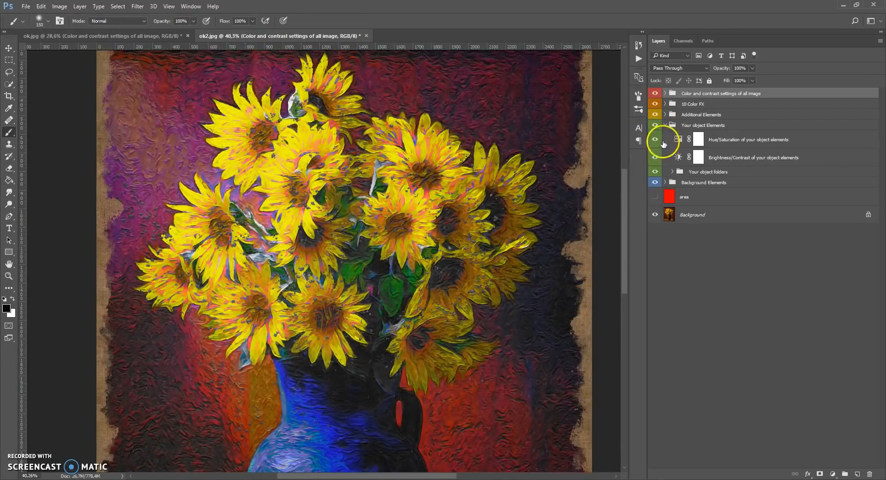
{"action": "left_click", "coordinate": [673, 172]}
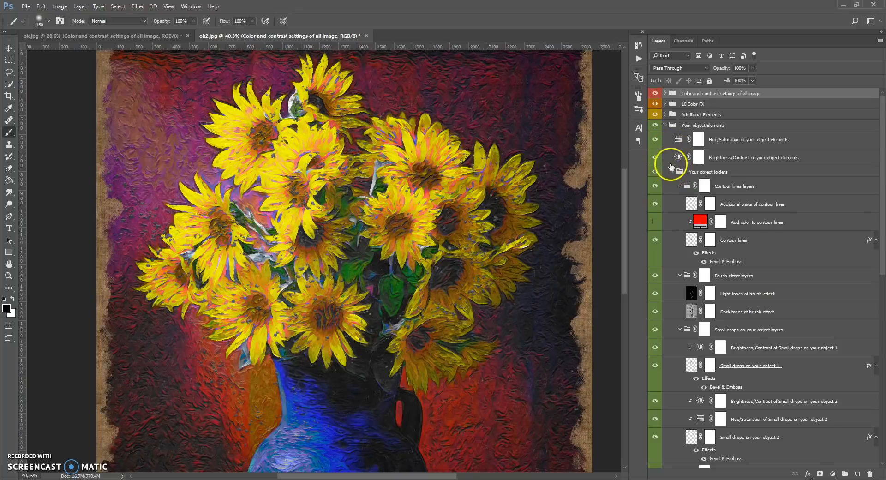
{"action": "left_click", "coordinate": [665, 126], "text": "alt"}
{"action": "left_click", "coordinate": [665, 126]}
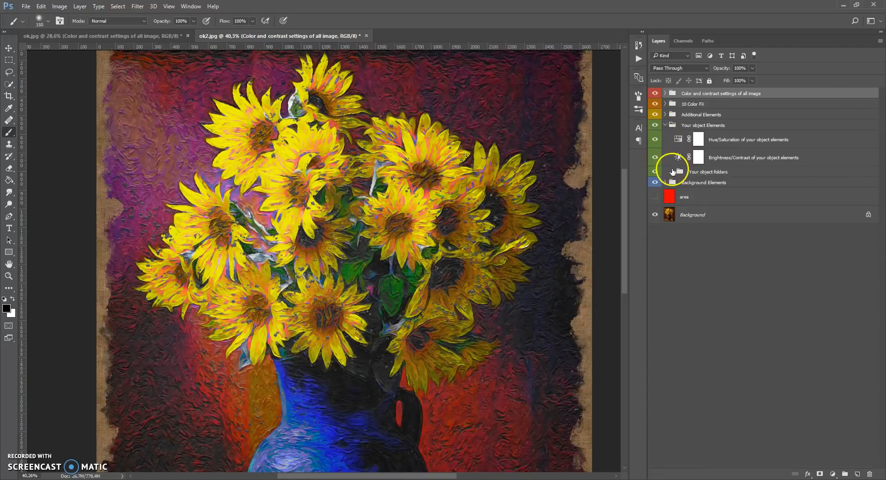
{"action": "left_click", "coordinate": [672, 172]}
{"action": "left_click", "coordinate": [657, 258]}
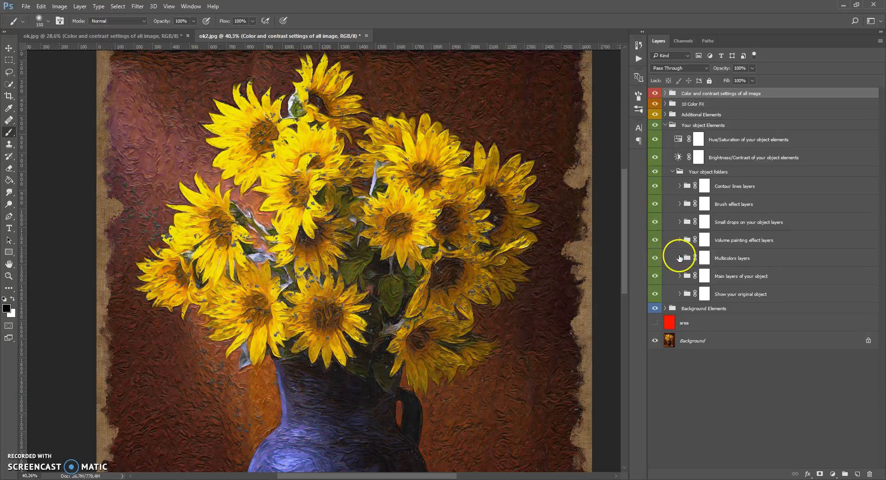
{"action": "left_click", "coordinate": [680, 258]}
{"action": "left_click", "coordinate": [657, 366]}
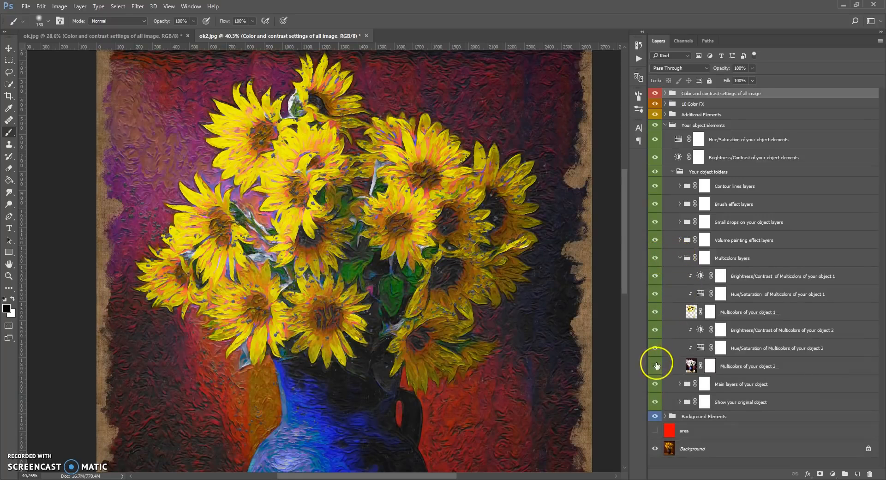
{"action": "left_click", "coordinate": [686, 312]}
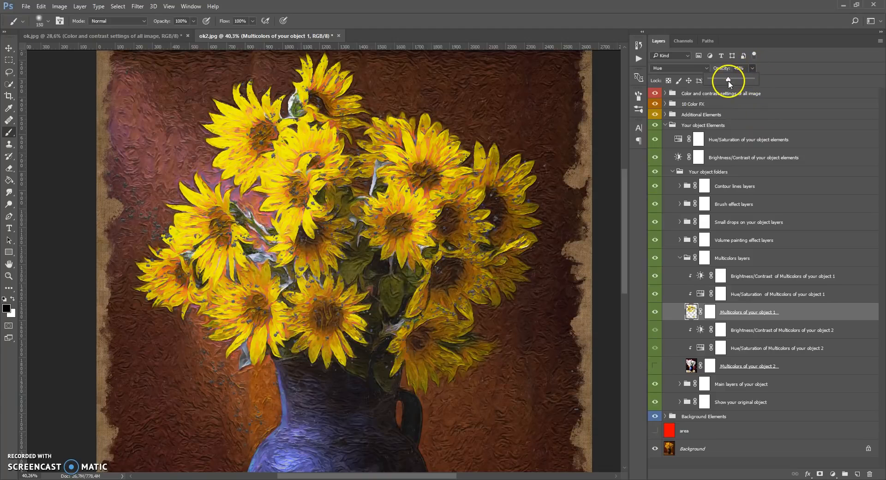
{"action": "scroll", "coordinate": [336, 267], "scroll_direction": "down", "scroll_amount": 3}
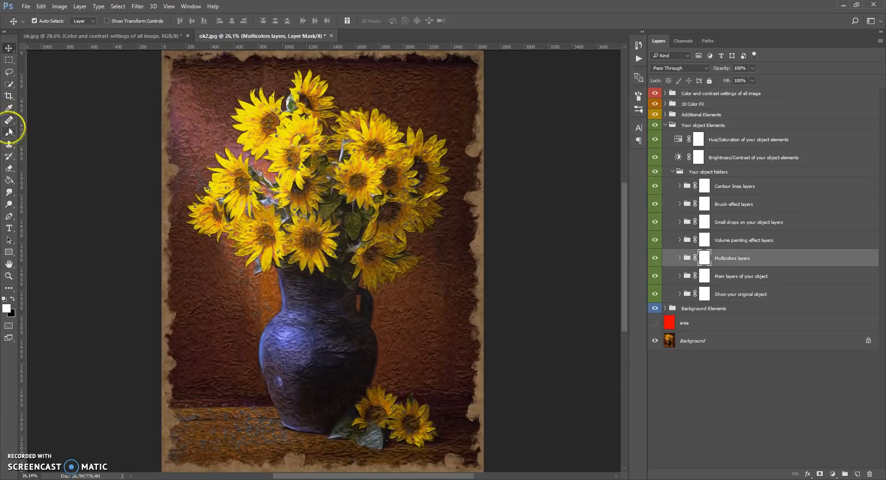
Paint black over the backdrop on the Main layers of your object mask with a soft 480 px brush at 18% opacity
{"action": "left_click", "coordinate": [9, 132]}
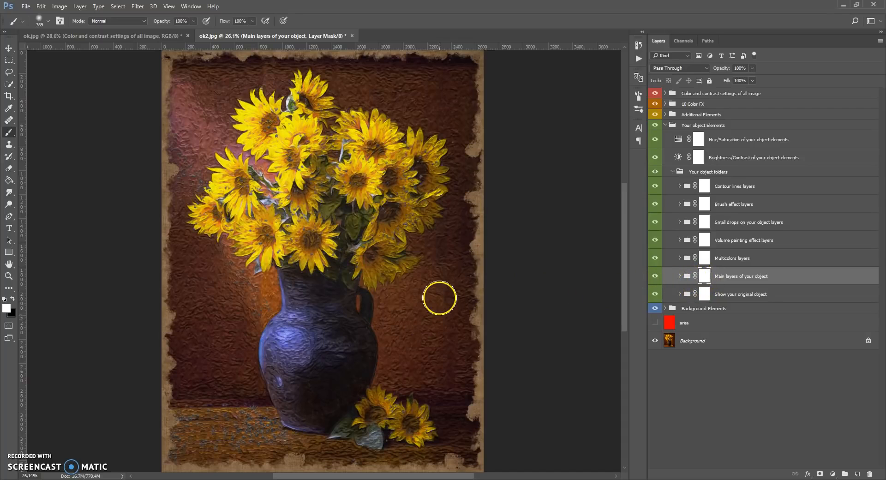
{"action": "right_click", "coordinate": [429, 279]}
{"action": "left_click_drag", "start_coordinate": [525, 301], "coordinate": [530, 304]}
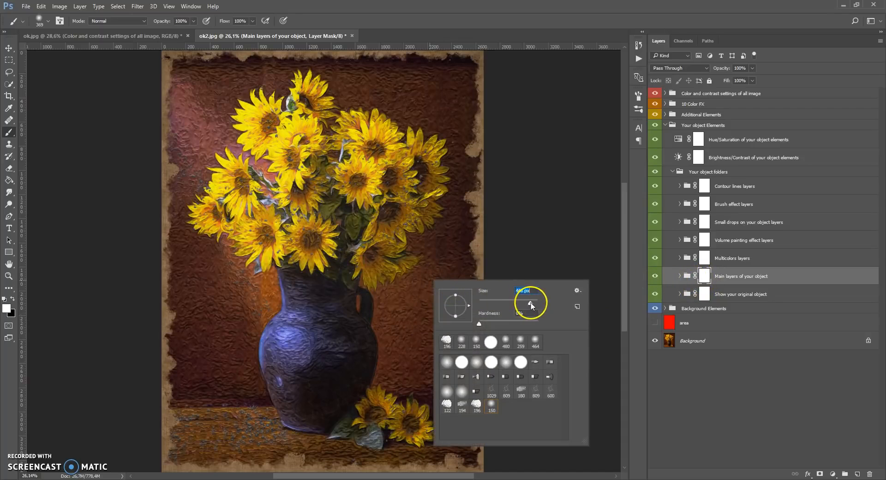
{"action": "left_click", "coordinate": [12, 298]}
{"action": "left_click_drag", "start_coordinate": [194, 20], "coordinate": [159, 35]}
{"action": "mouse_move", "coordinate": [447, 263]}
{"action": "left_mouse_down"}
{"action": "mouse_move", "coordinate": [433, 301]}
{"action": "mouse_move", "coordinate": [403, 330]}
{"action": "mouse_move", "coordinate": [441, 382]}
{"action": "mouse_move", "coordinate": [447, 323]}
{"action": "mouse_move", "coordinate": [460, 312]}
{"action": "mouse_move", "coordinate": [400, 350]}
{"action": "mouse_move", "coordinate": [450, 370]}
{"action": "mouse_move", "coordinate": [467, 338]}
{"action": "mouse_move", "coordinate": [431, 354]}
{"action": "mouse_move", "coordinate": [459, 270]}
{"action": "mouse_move", "coordinate": [390, 336]}
{"action": "mouse_move", "coordinate": [399, 343]}
{"action": "mouse_move", "coordinate": [437, 240]}
{"action": "mouse_move", "coordinate": [462, 128]}
{"action": "mouse_move", "coordinate": [408, 83]}
{"action": "mouse_move", "coordinate": [362, 93]}
{"action": "mouse_move", "coordinate": [439, 79]}
{"action": "mouse_move", "coordinate": [244, 76]}
{"action": "mouse_move", "coordinate": [193, 121]}
{"action": "mouse_move", "coordinate": [203, 339]}
{"action": "mouse_move", "coordinate": [223, 300]}
{"action": "mouse_move", "coordinate": [164, 394]}
{"action": "mouse_move", "coordinate": [204, 292]}
{"action": "mouse_move", "coordinate": [219, 382]}
{"action": "mouse_move", "coordinate": [261, 307]}
{"action": "mouse_move", "coordinate": [260, 287]}
{"action": "mouse_move", "coordinate": [243, 340]}
{"action": "mouse_move", "coordinate": [261, 391]}
{"action": "mouse_move", "coordinate": [237, 436]}
{"action": "mouse_move", "coordinate": [298, 441]}
{"action": "left_mouse_up"}
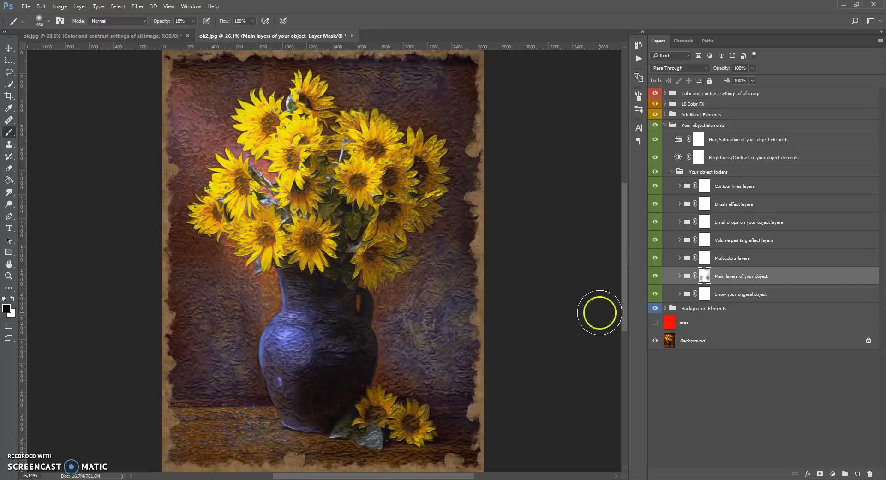
{"action": "scroll", "coordinate": [431, 260], "scroll_direction": "up", "scroll_amount": 2}
{"action": "scroll", "coordinate": [431, 261], "scroll_direction": "down", "scroll_amount": 3}
{"action": "scroll", "coordinate": [432, 261], "scroll_direction": "up", "scroll_amount": 2}
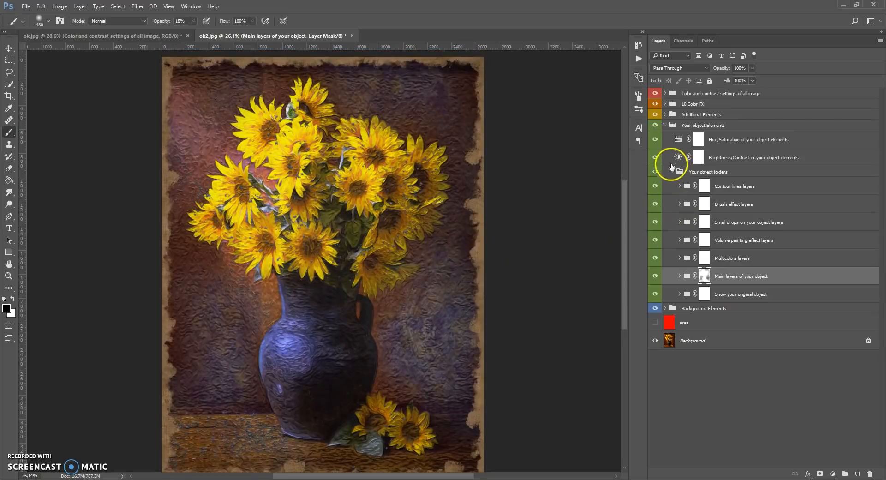
Set the brightness of the Brightness/Contrast of your object elements layer to -16 and adjust its contrast
{"action": "left_click", "coordinate": [673, 172]}
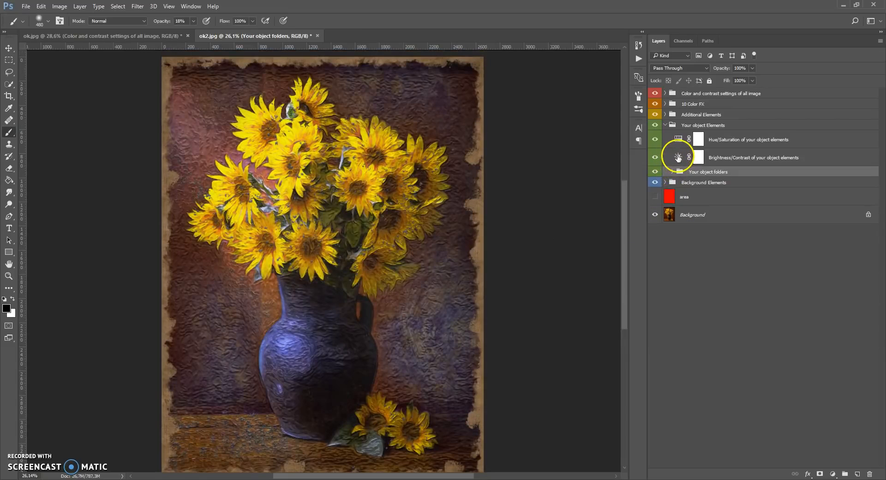
{"action": "double_click", "coordinate": [678, 157]}
{"action": "left_click_drag", "start_coordinate": [552, 260], "coordinate": [546, 262]}
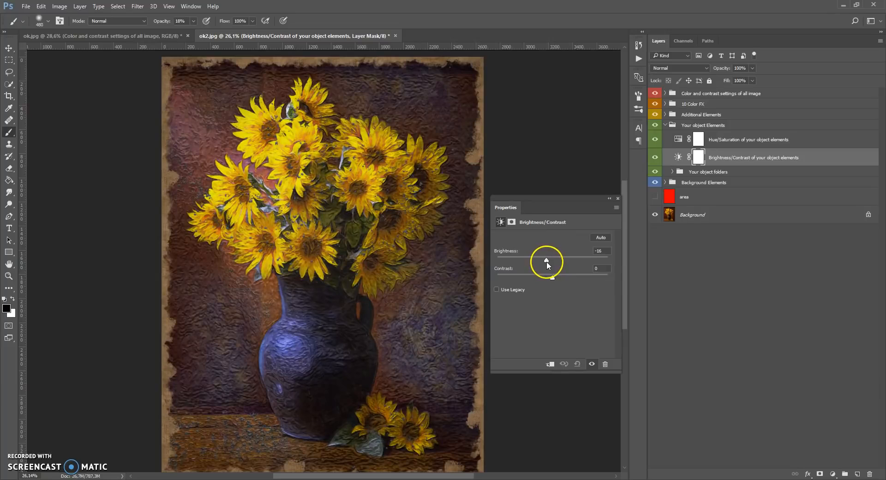
{"action": "left_click_drag", "start_coordinate": [562, 279], "coordinate": [535, 280]}
{"action": "left_click", "coordinate": [617, 198]}
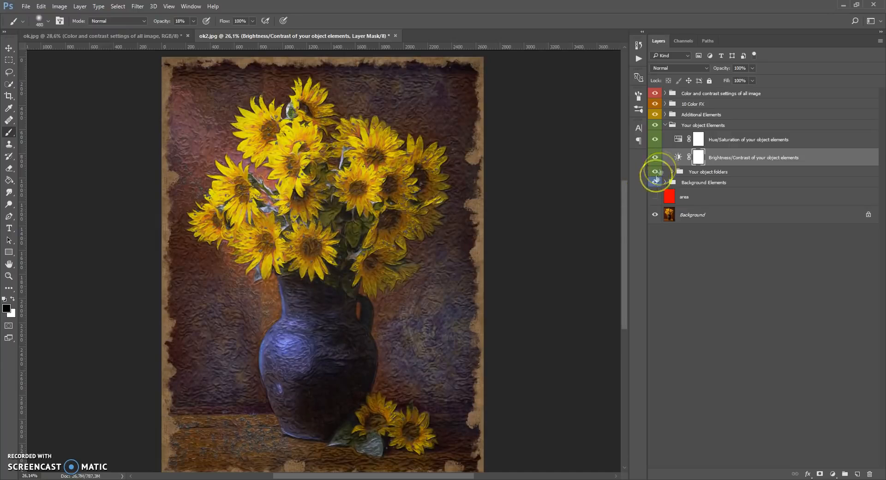
Set the saturation of the Hue/Saturation of your object elements layer to -6 and collapse the Your object Elements group
{"action": "double_click", "coordinate": [680, 141]}
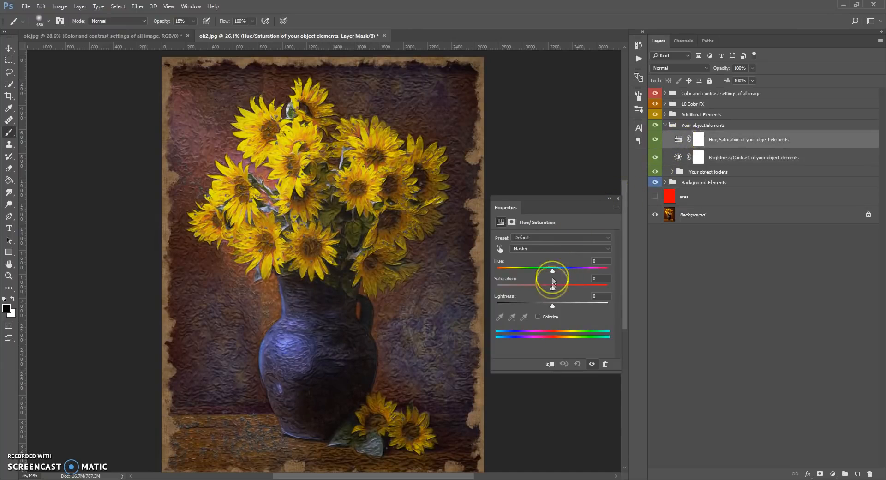
{"action": "mouse_move", "coordinate": [553, 290]}
{"action": "left_mouse_down"}
{"action": "mouse_move", "coordinate": [535, 289]}
{"action": "mouse_move", "coordinate": [547, 290]}
{"action": "left_mouse_up"}
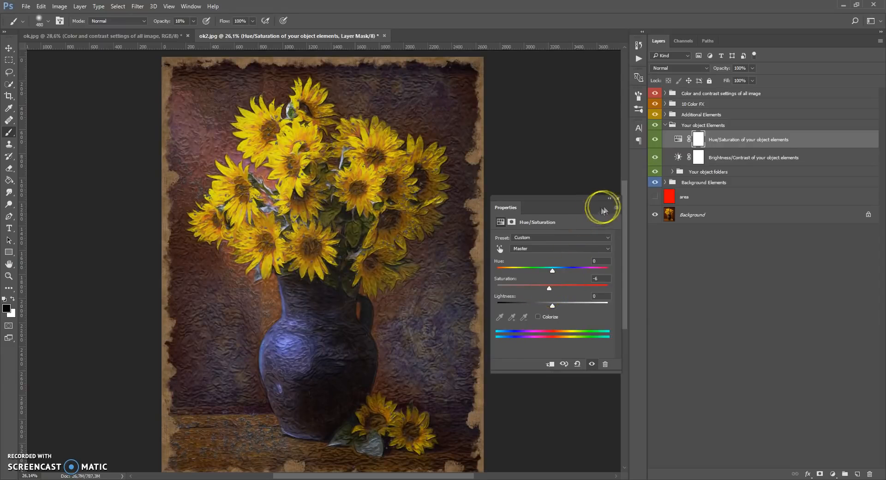
{"action": "left_click", "coordinate": [618, 199]}
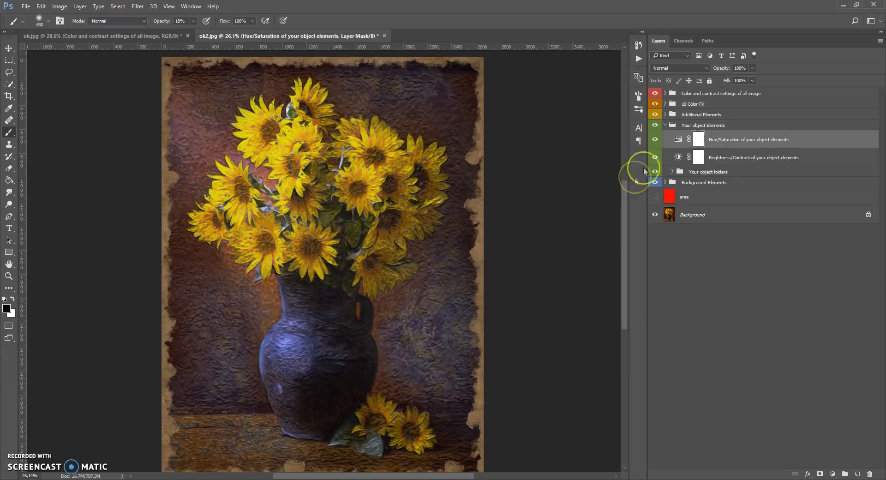
{"action": "left_click", "coordinate": [665, 125]}
In the Additional Elements group, scale the Canvas effect elements group up to about 101.65% with Free Transform
{"action": "left_click", "coordinate": [665, 116]}
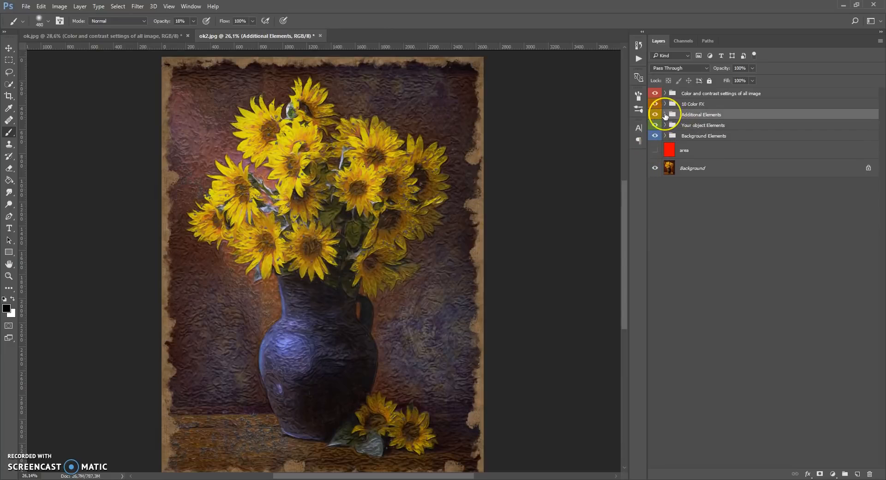
{"action": "left_click", "coordinate": [665, 114]}
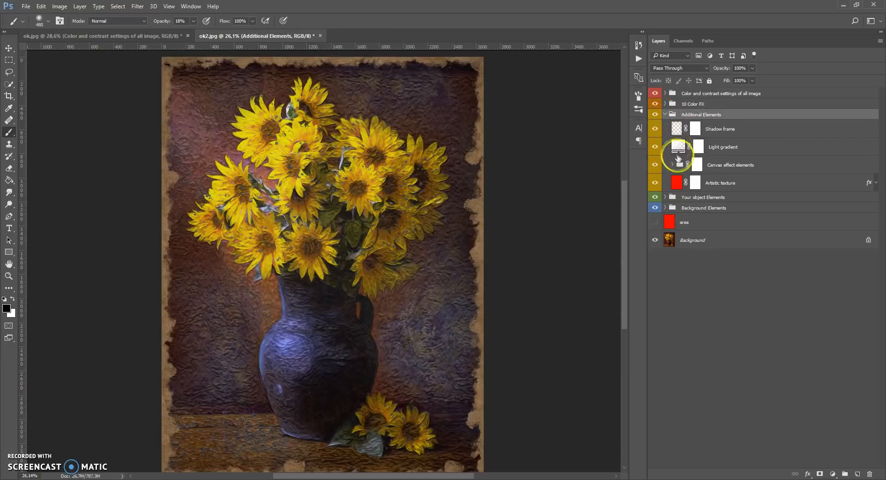
{"action": "left_click", "coordinate": [679, 164]}
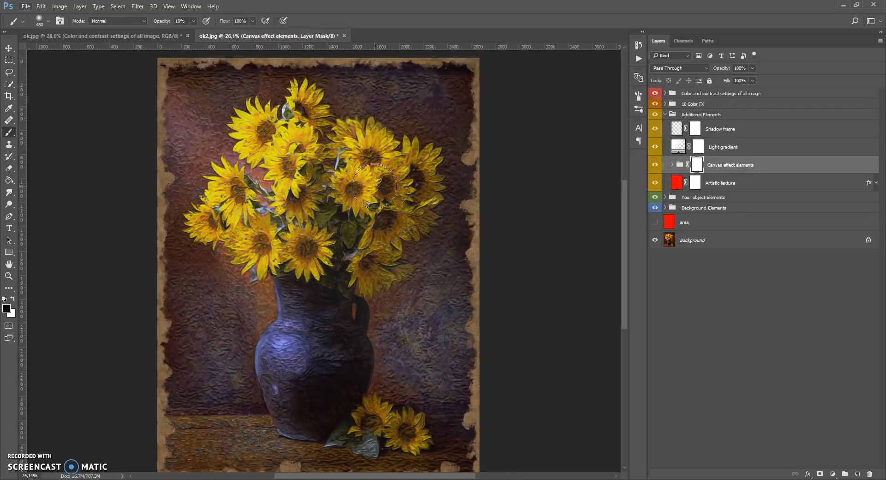
{"action": "scroll", "coordinate": [373, 186], "scroll_direction": "down", "scroll_amount": 1}
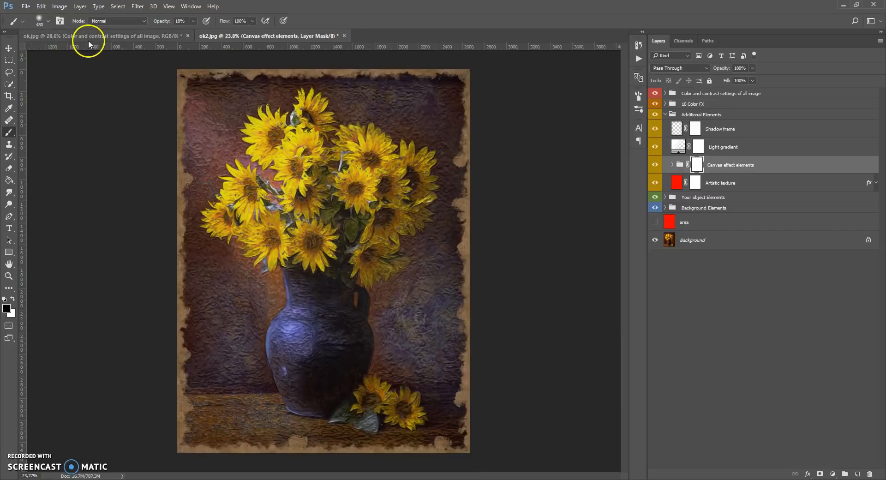
{"action": "left_click", "coordinate": [41, 7]}
{"action": "left_click", "coordinate": [59, 192]}
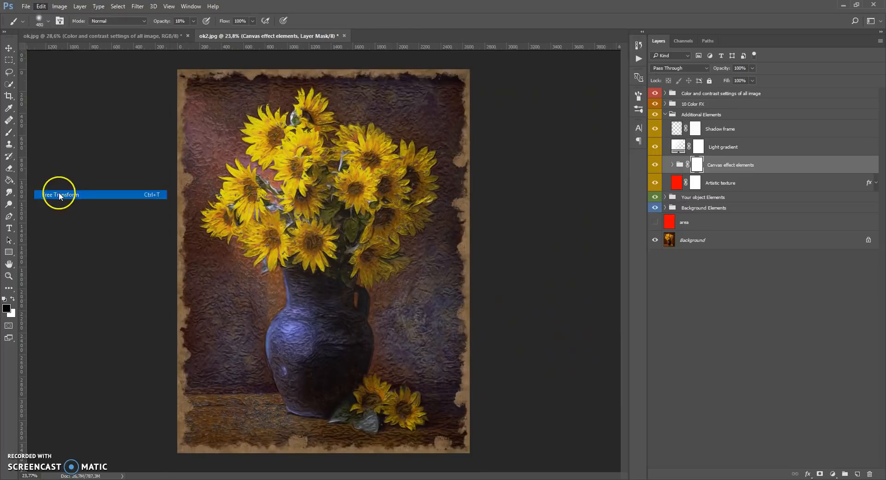
{"action": "left_click_drag", "start_coordinate": [467, 69], "coordinate": [473, 67]}
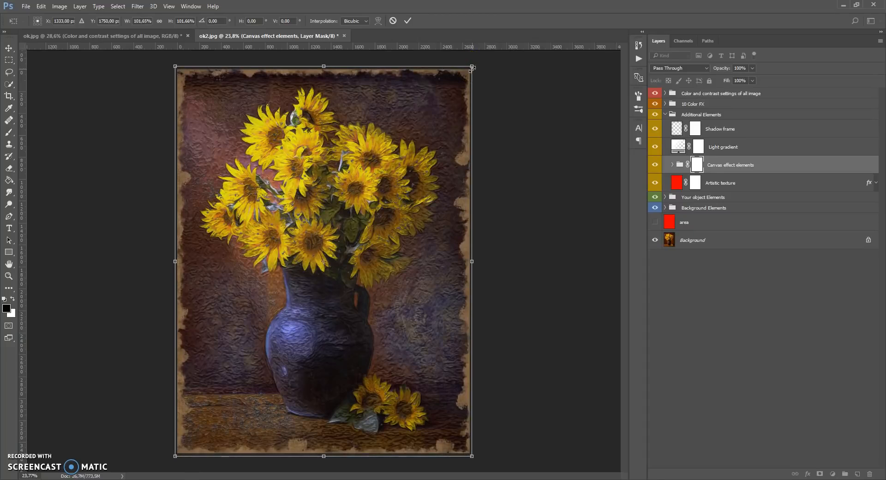
{"action": "key", "text": "Return"}
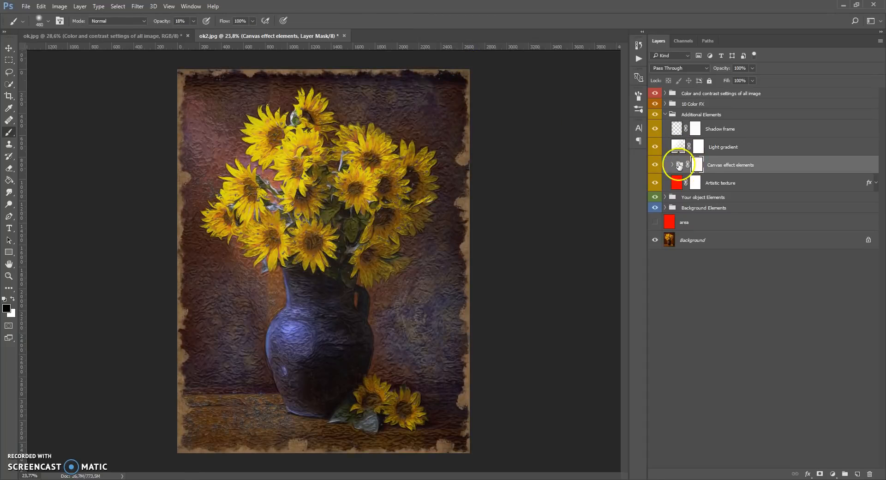
Lower the brightness and adjust the contrast of the Brightness/Contrast of canvas effect layer, then collapse its group
{"action": "left_click", "coordinate": [671, 164]}
{"action": "double_click", "coordinate": [681, 184]}
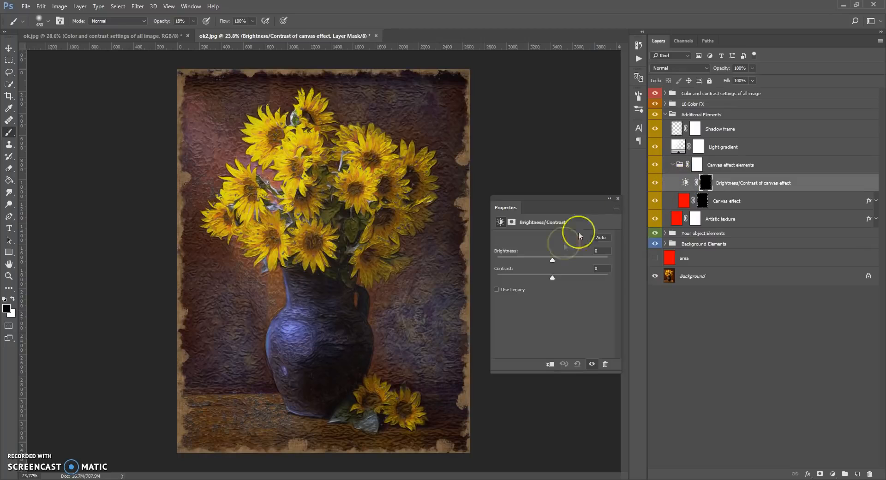
{"action": "left_click_drag", "start_coordinate": [553, 256], "coordinate": [585, 283]}
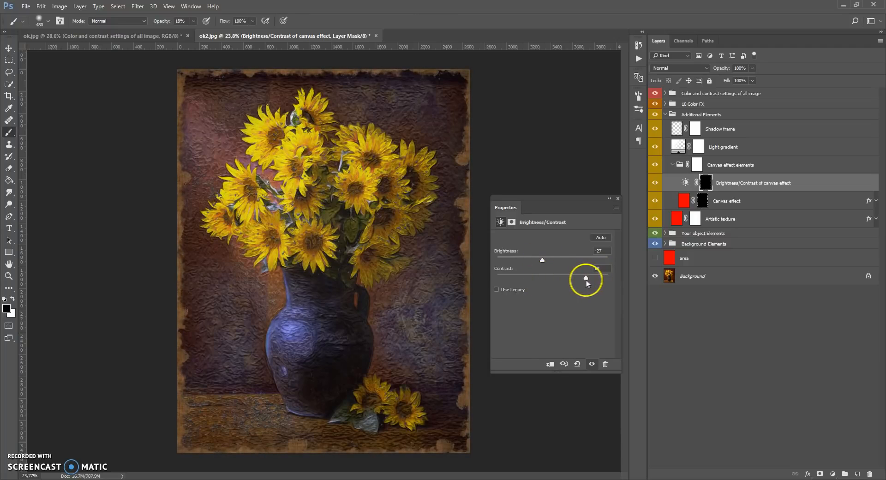
{"action": "mouse_move", "coordinate": [545, 261]}
{"action": "left_mouse_down"}
{"action": "mouse_move", "coordinate": [566, 260]}
{"action": "mouse_move", "coordinate": [516, 276]}
{"action": "mouse_move", "coordinate": [538, 263]}
{"action": "left_mouse_up"}
{"action": "left_click", "coordinate": [618, 198]}
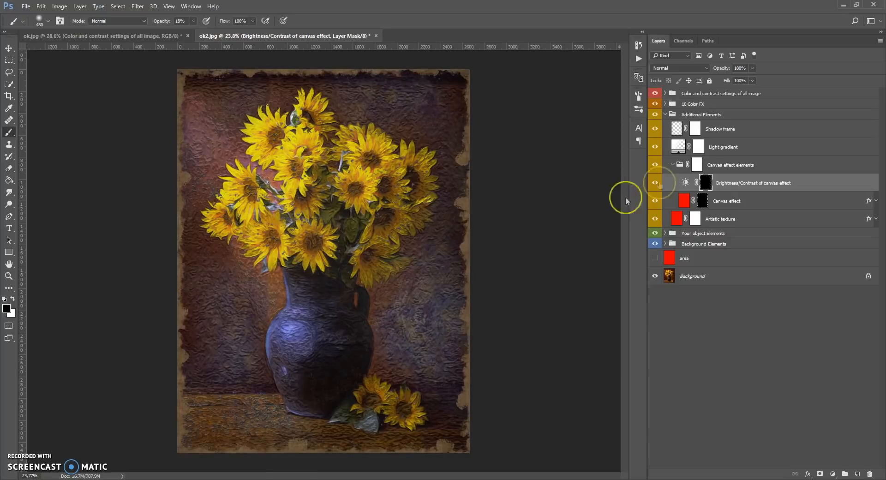
{"action": "left_click", "coordinate": [672, 164]}
Review the Gradient Fill settings of the Light gradient layer and accept them
{"action": "left_click", "coordinate": [677, 153]}
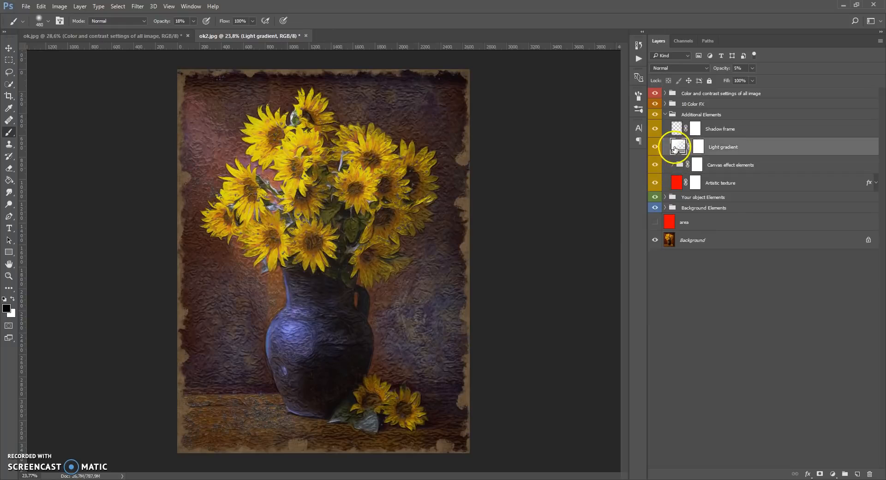
{"action": "double_click", "coordinate": [678, 146]}
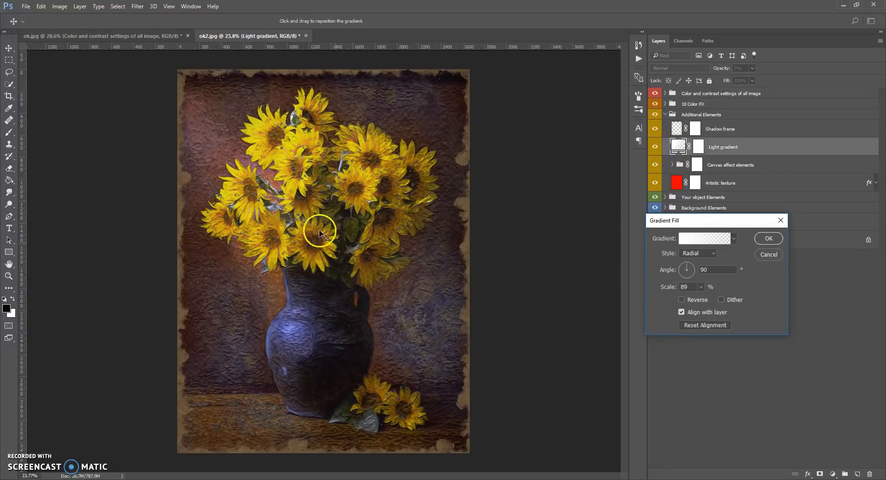
{"action": "left_click", "coordinate": [769, 238]}
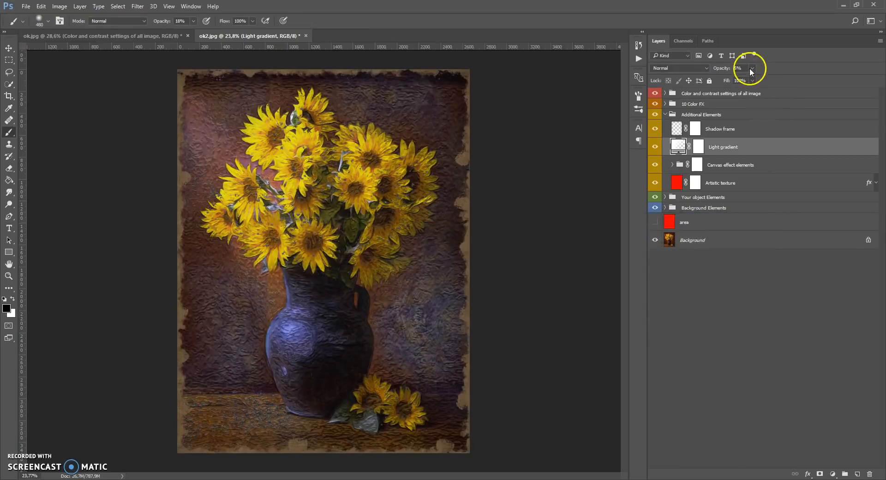
Set the opacity of the Light gradient layer to 10% and of the Shadow frame layer to 47%, and collapse the Additional Elements group
{"action": "left_click", "coordinate": [728, 70]}
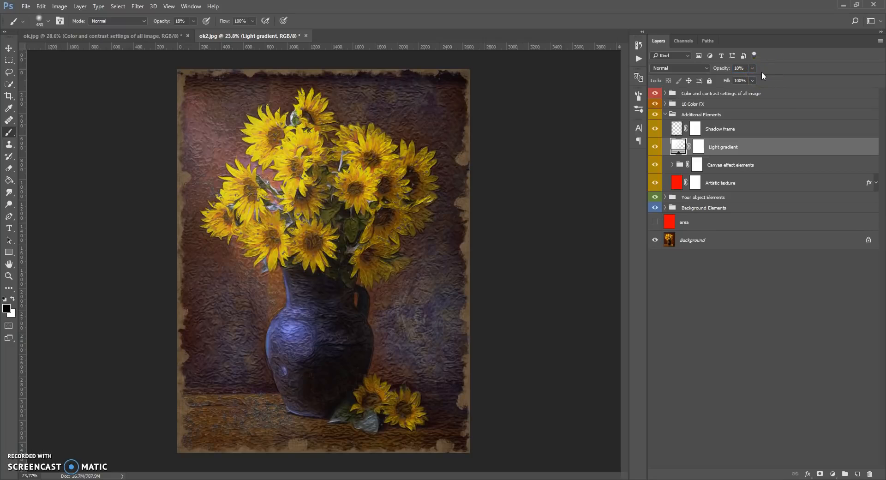
{"action": "left_click", "coordinate": [664, 129]}
{"action": "left_click", "coordinate": [752, 69]}
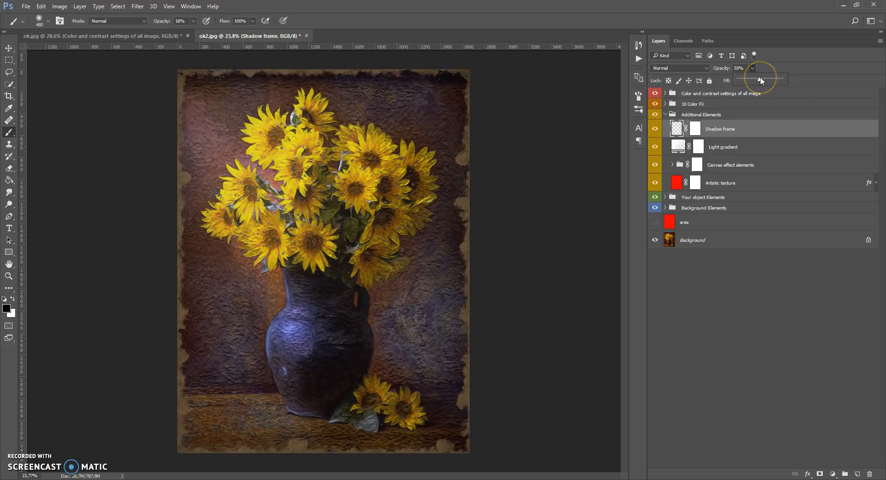
{"action": "left_click_drag", "start_coordinate": [760, 78], "coordinate": [756, 78]}
{"action": "left_click", "coordinate": [665, 115]}
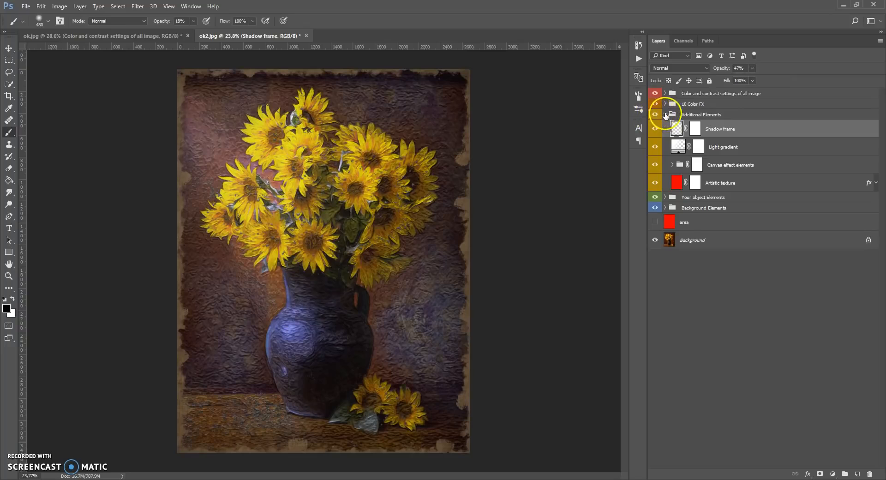
{"action": "left_click", "coordinate": [665, 115]}
Expand the 10 Color FX group and preview its color layers one at a time, from Color 1 to Color 9
{"action": "left_click", "coordinate": [667, 104]}
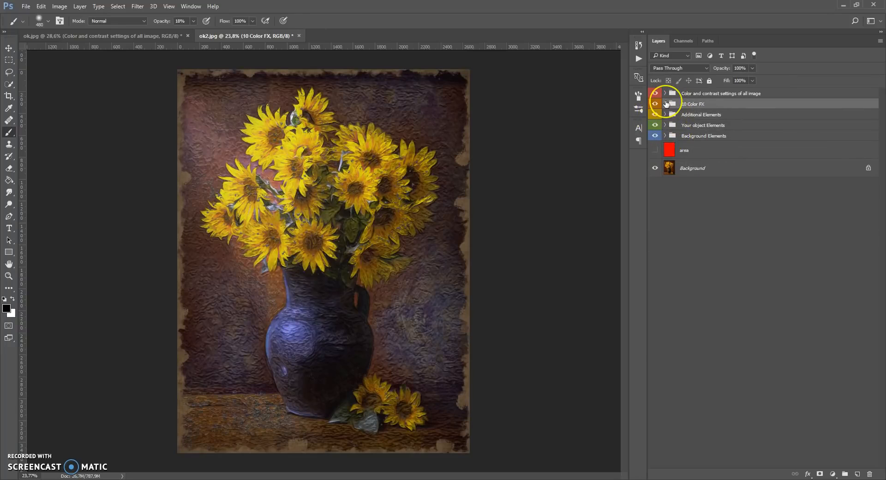
{"action": "left_click", "coordinate": [665, 104]}
{"action": "left_click", "coordinate": [656, 119]}
{"action": "left_click", "coordinate": [655, 120]}
{"action": "left_click", "coordinate": [654, 136]}
{"action": "left_click", "coordinate": [655, 137]}
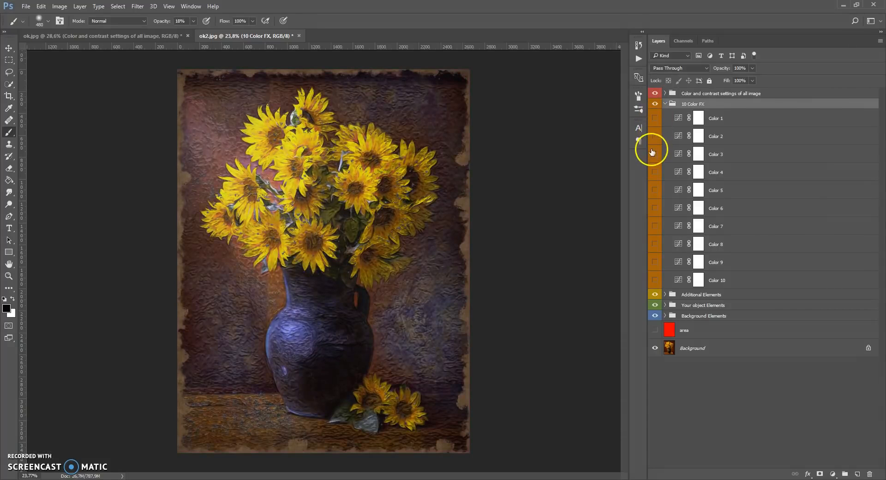
{"action": "left_click", "coordinate": [654, 153]}
{"action": "left_click", "coordinate": [654, 155]}
{"action": "left_click", "coordinate": [654, 172]}
{"action": "left_click", "coordinate": [655, 179]}
{"action": "left_click", "coordinate": [655, 191]}
{"action": "left_click", "coordinate": [655, 193]}
{"action": "left_click", "coordinate": [655, 209]}
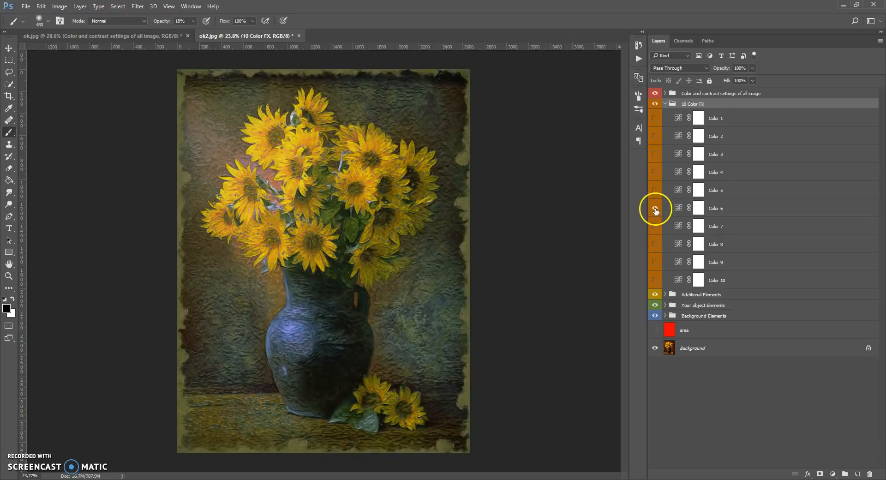
{"action": "left_click", "coordinate": [655, 209]}
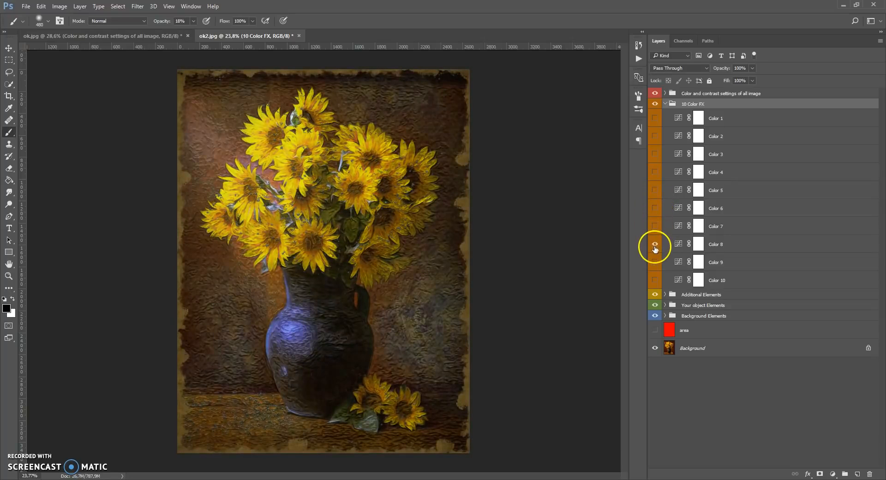
{"action": "left_click", "coordinate": [655, 266]}
{"action": "left_click", "coordinate": [655, 263]}
Show the Color 6 layer at 25% opacity and collapse the 10 Color FX group
{"action": "left_click", "coordinate": [655, 209]}
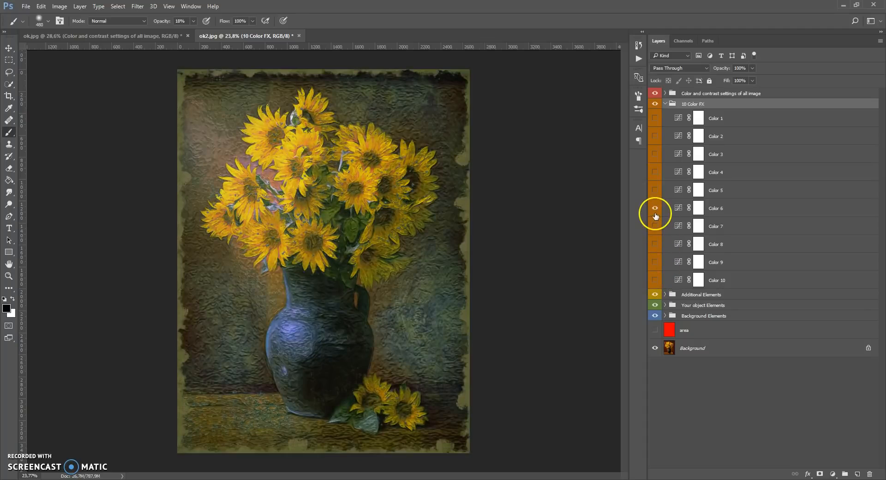
{"action": "left_click", "coordinate": [680, 209]}
{"action": "left_click", "coordinate": [753, 68]}
{"action": "mouse_move", "coordinate": [724, 77]}
{"action": "left_mouse_down"}
{"action": "mouse_move", "coordinate": [702, 78]}
{"action": "mouse_move", "coordinate": [723, 81]}
{"action": "left_mouse_up"}
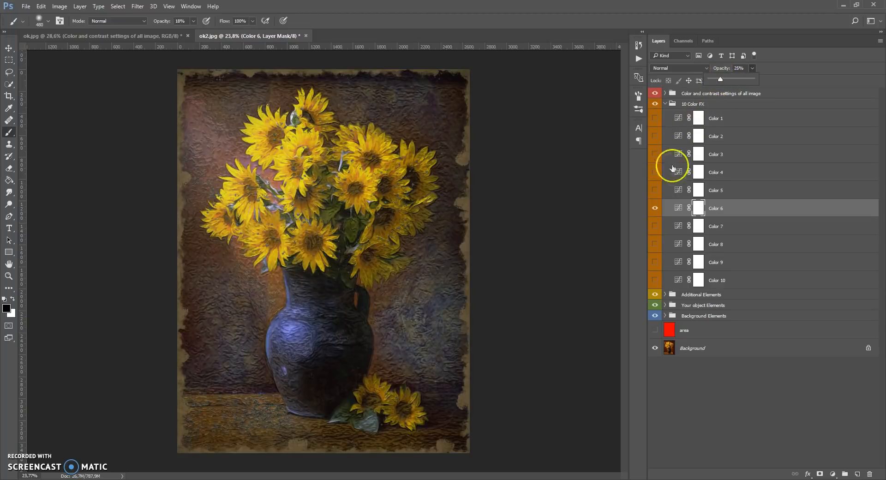
{"action": "left_click", "coordinate": [672, 106]}
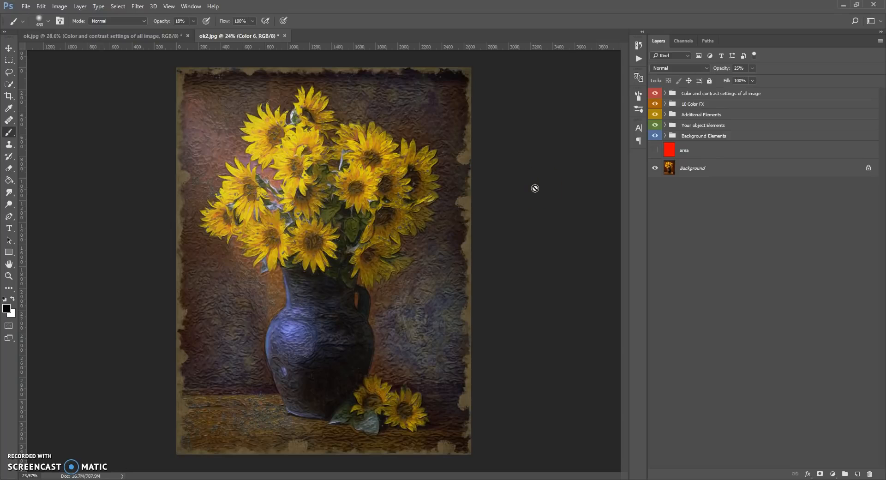
In the Additional Elements group, set the Artistic texture layer's opacity to 71% and collapse the group
{"action": "left_click", "coordinate": [665, 115]}
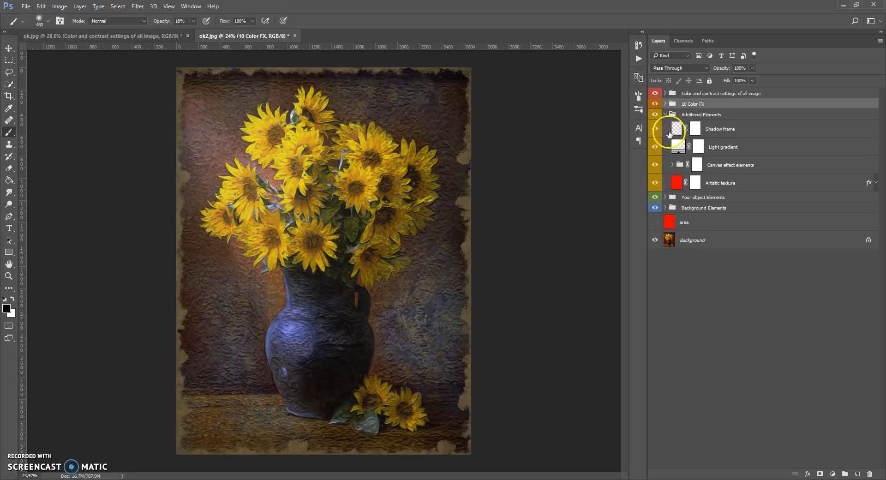
{"action": "left_click", "coordinate": [672, 180]}
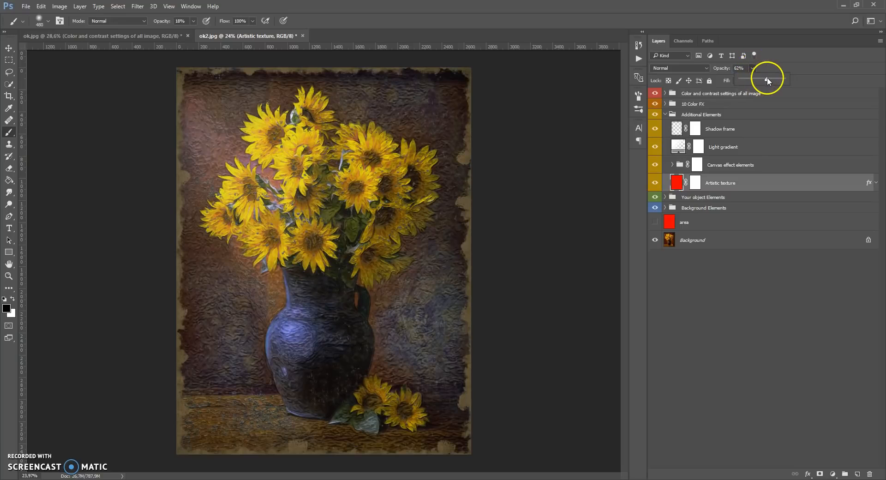
{"action": "mouse_move", "coordinate": [767, 78]}
{"action": "left_mouse_down"}
{"action": "mouse_move", "coordinate": [780, 78]}
{"action": "mouse_move", "coordinate": [765, 82]}
{"action": "left_mouse_up"}
{"action": "scroll", "coordinate": [340, 291], "scroll_direction": "up", "scroll_amount": 3}
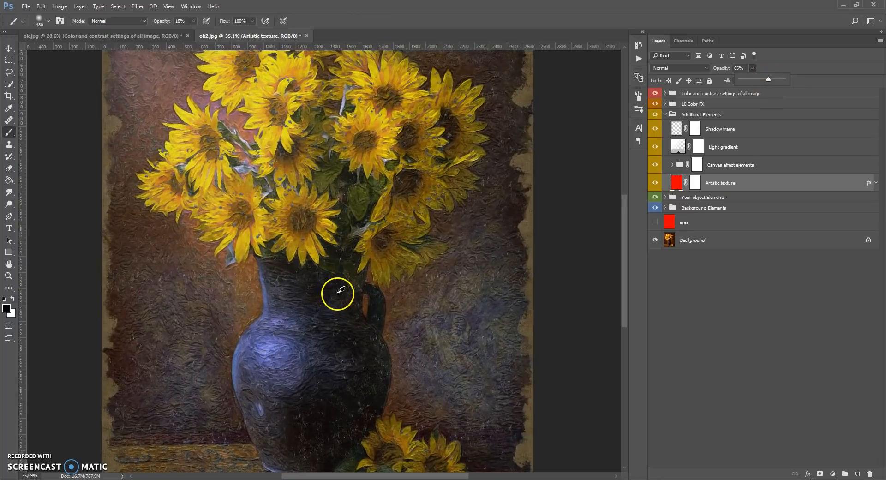
{"action": "left_click_drag", "start_coordinate": [778, 82], "coordinate": [772, 81]}
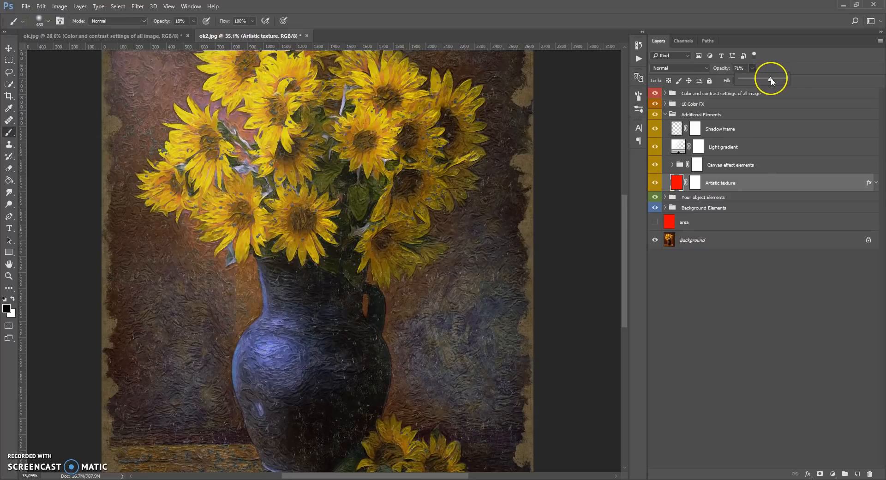
{"action": "scroll", "coordinate": [500, 214], "scroll_direction": "up", "scroll_amount": 5}
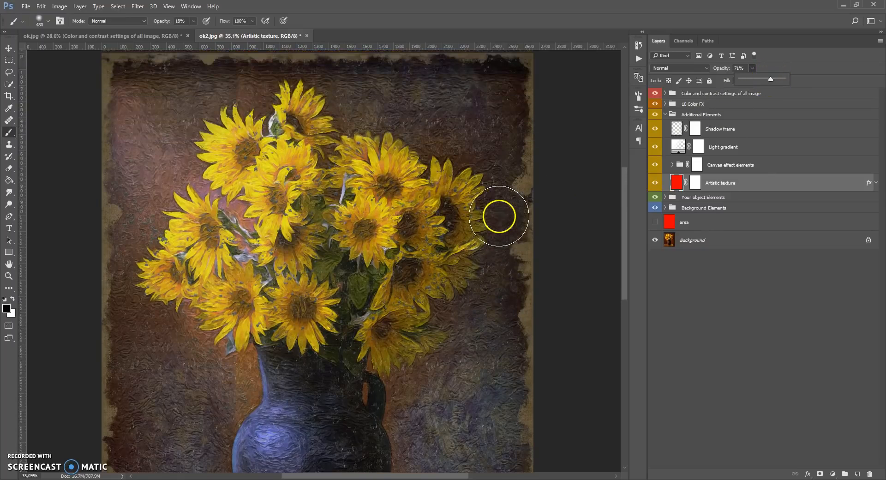
{"action": "left_click", "coordinate": [665, 114]}
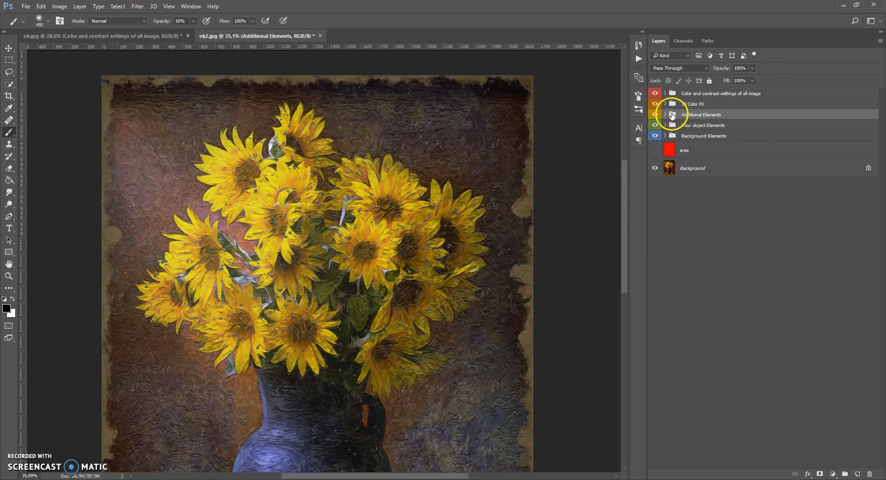
Merge the five effect groups, from Color and contrast settings of all image to Background Elements, into one layer
{"action": "left_click", "coordinate": [672, 93]}
{"action": "left_click", "coordinate": [671, 136], "text": "shift"}
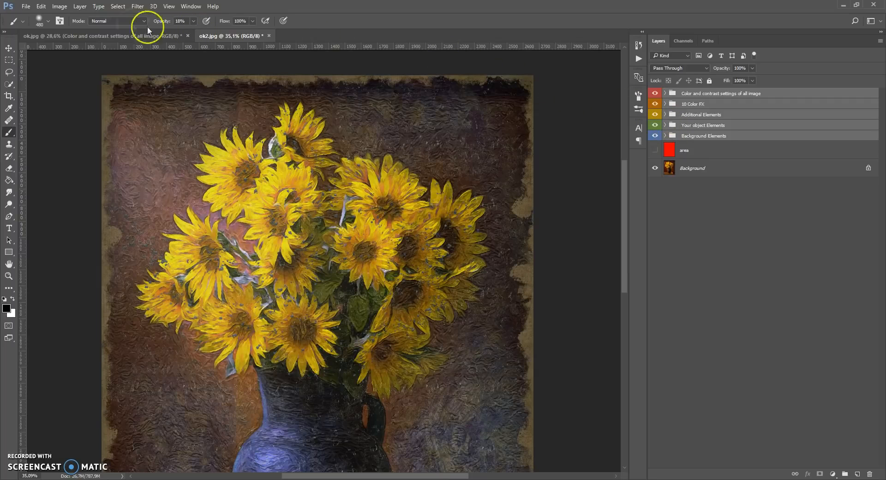
{"action": "left_click", "coordinate": [80, 7]}
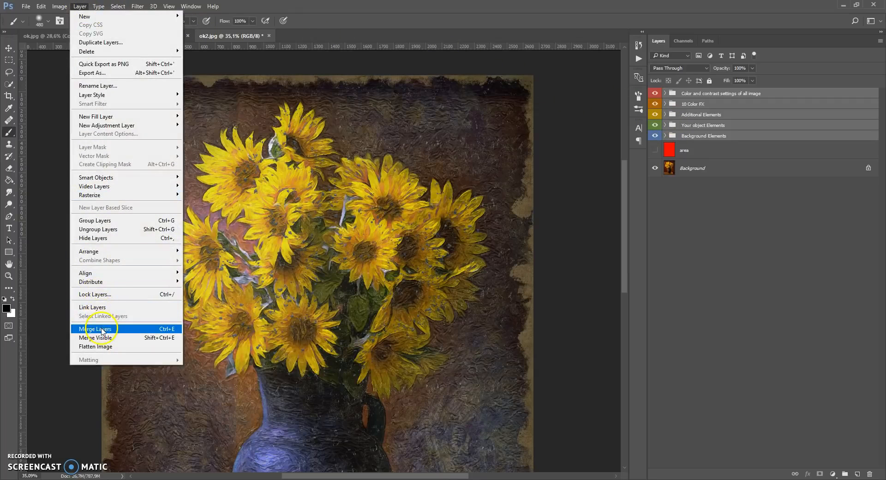
{"action": "left_click", "coordinate": [95, 331]}
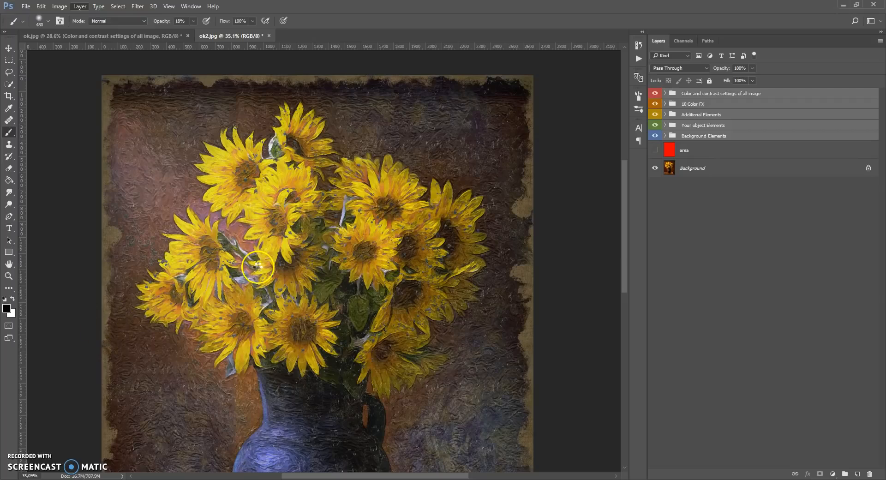
Compare the merged painting with the original photo by toggling the merged layer's visibility, both close up on the vase and at full view
{"action": "scroll", "coordinate": [268, 246], "scroll_direction": "down", "scroll_amount": 5}
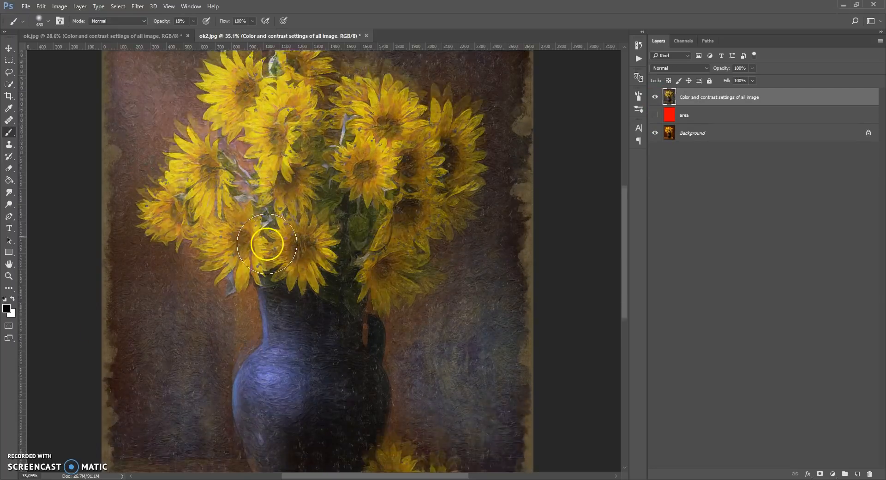
{"action": "scroll", "coordinate": [267, 245], "scroll_direction": "down", "scroll_amount": 3}
{"action": "scroll", "coordinate": [271, 246], "scroll_direction": "up", "scroll_amount": 4, "text": "alt"}
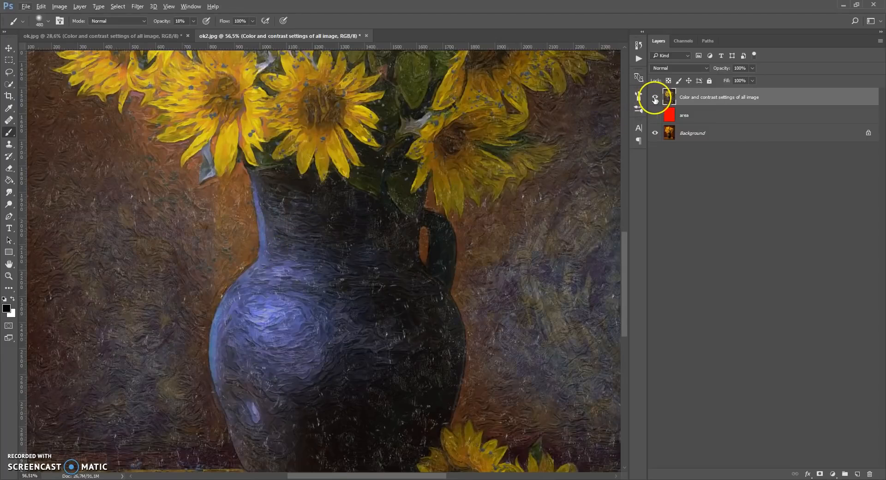
{"action": "left_click", "coordinate": [655, 97]}
{"action": "left_click", "coordinate": [655, 97]}
{"action": "left_click", "coordinate": [655, 98]}
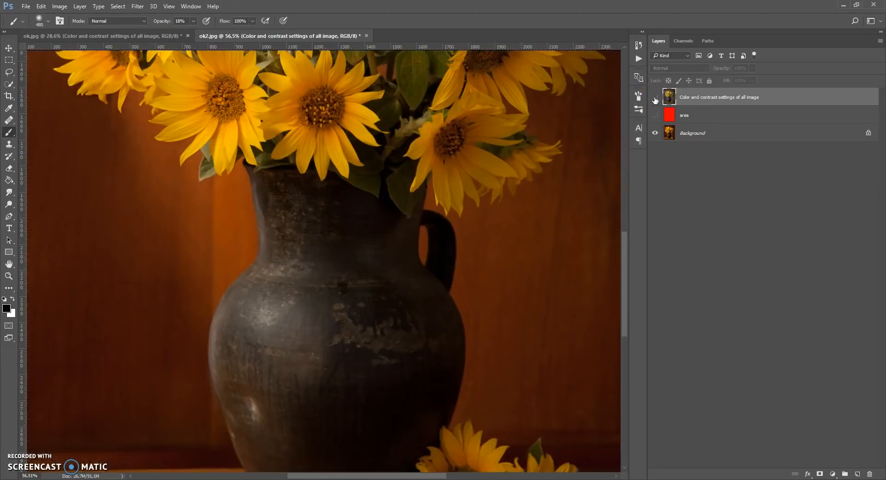
{"action": "left_click", "coordinate": [655, 98]}
{"action": "scroll", "coordinate": [358, 188], "scroll_direction": "down", "scroll_amount": 5, "text": "alt"}
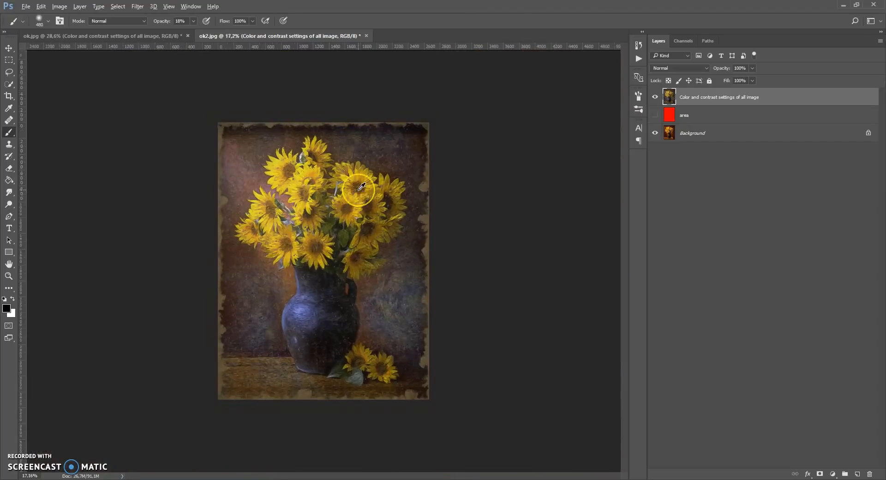
{"action": "scroll", "coordinate": [361, 186], "scroll_direction": "up", "scroll_amount": 1, "text": "alt"}
{"action": "left_click", "coordinate": [655, 98]}
{"action": "left_click", "coordinate": [655, 97]}
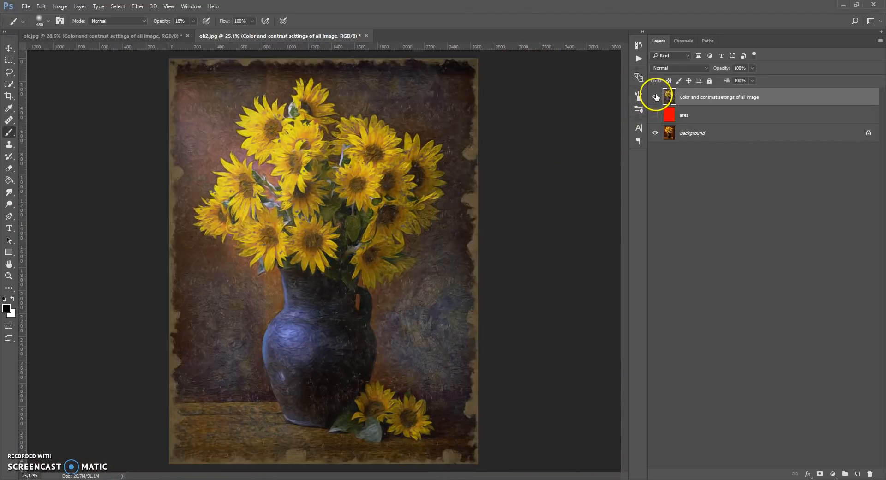
Switch back and forth between the ok.jpg and ok2.jpg documents to compare the two paintings, ending on ok.jpg
{"action": "left_click", "coordinate": [151, 37]}
{"action": "left_click", "coordinate": [233, 37]}
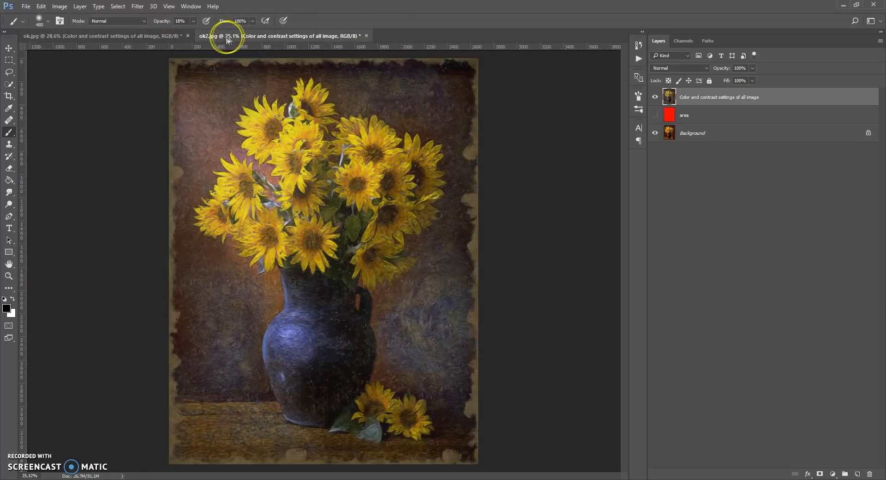
{"action": "left_click", "coordinate": [151, 36]}
{"action": "left_click", "coordinate": [229, 37]}
{"action": "left_click", "coordinate": [151, 36]}
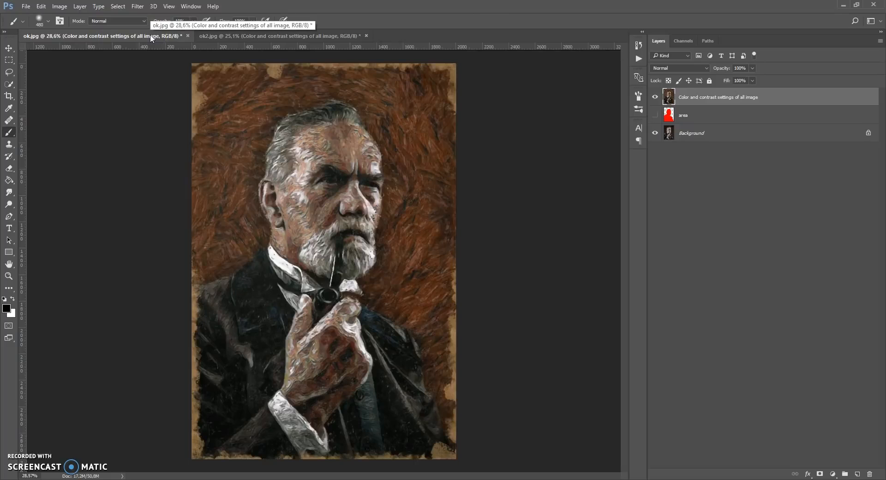